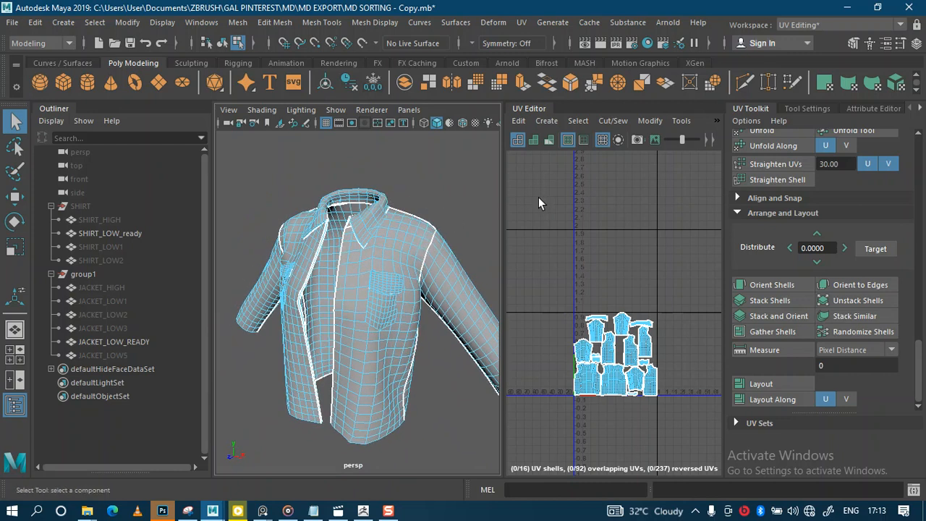
Display the checker map on the jacket and examine its UV pattern from the front and sides
click(717, 121)
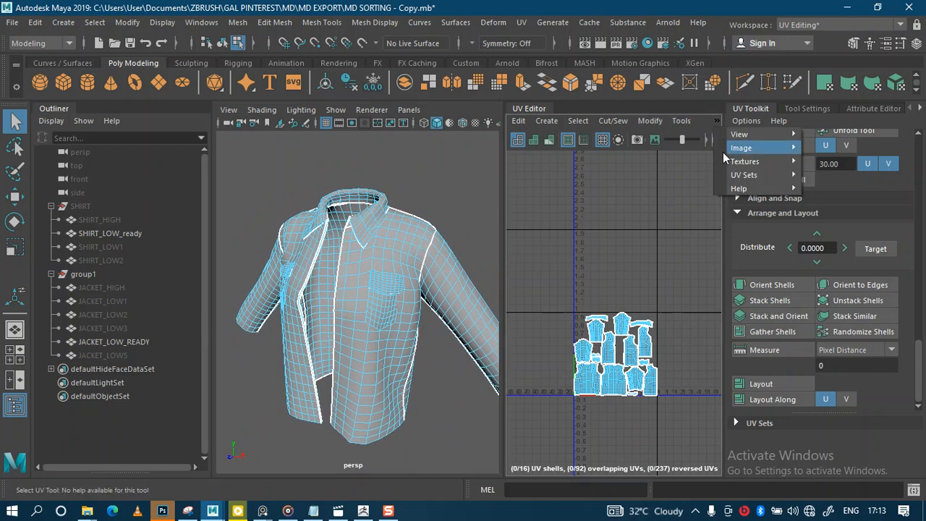
mouse_move(745, 164)
click(831, 172)
alt+drag(417, 199, 463, 195)
mouse_move(344, 218)
alt+mouse_down()
mouse_move(441, 220)
mouse_move(340, 219)
alt+mouse_up()
alt+right_drag(339, 223, 372, 236)
alt+drag(372, 236, 344, 236)
alt+right_drag(345, 235, 336, 223)
alt+drag(336, 222, 361, 274)
alt+right_drag(362, 274, 371, 246)
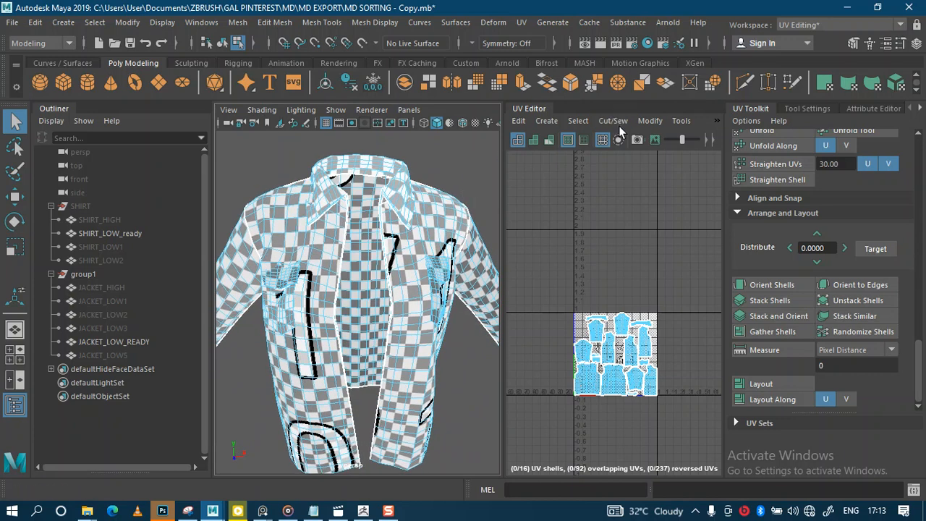
Turn off the checker map, return the jacket to object mode, and deselect it
click(715, 123)
mouse_move(767, 162)
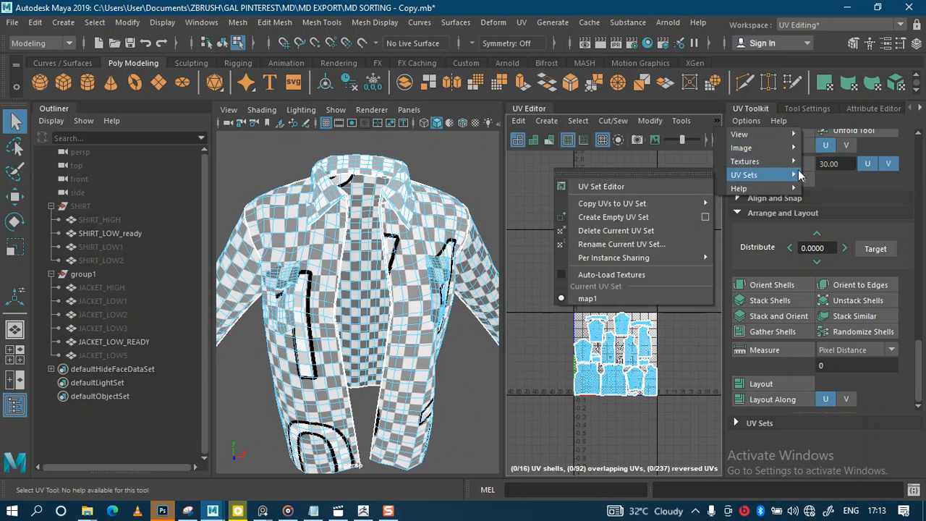
click(810, 174)
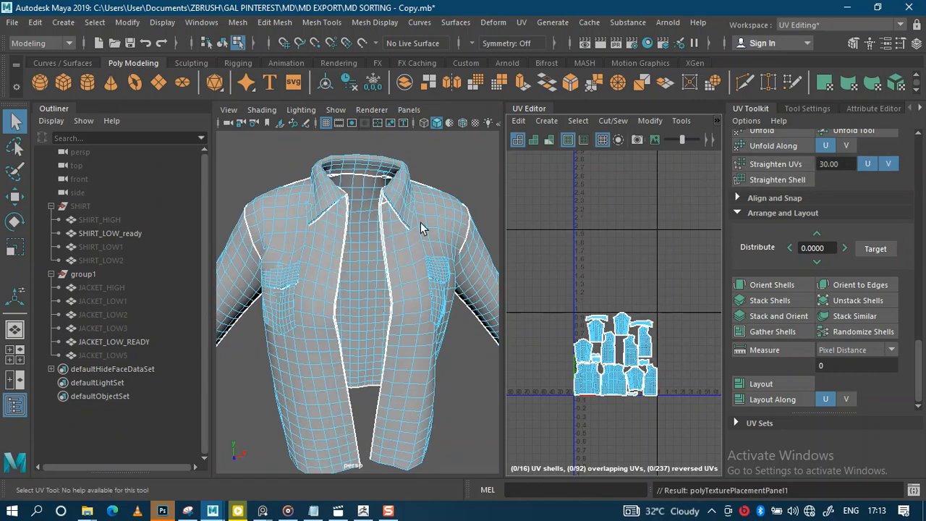
alt+right_drag(419, 233, 408, 179)
click(367, 228)
right_drag(373, 243, 433, 115)
click(410, 160)
alt+right_drag(335, 272, 327, 283)
alt+drag(328, 283, 361, 284)
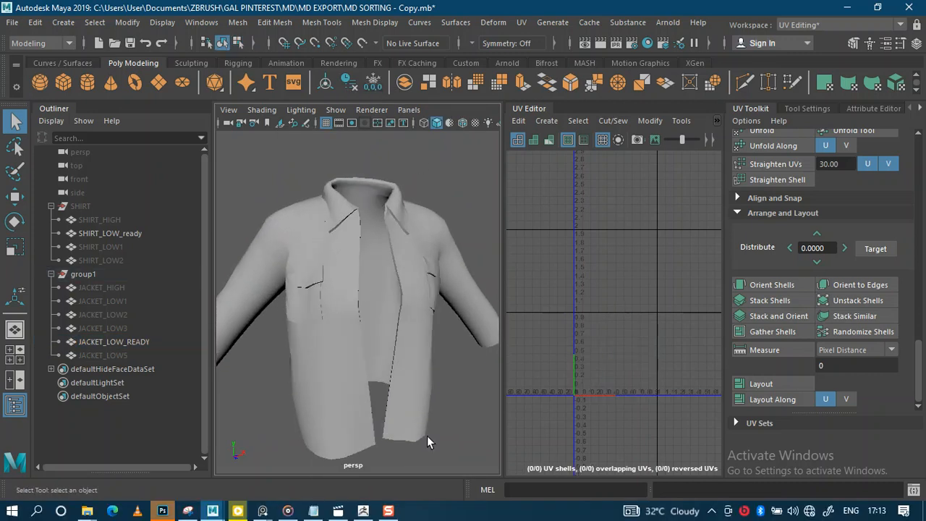
Select the JACKET_LOW_READY mesh and start exporting the selection
scroll(370, 340, down, 2)
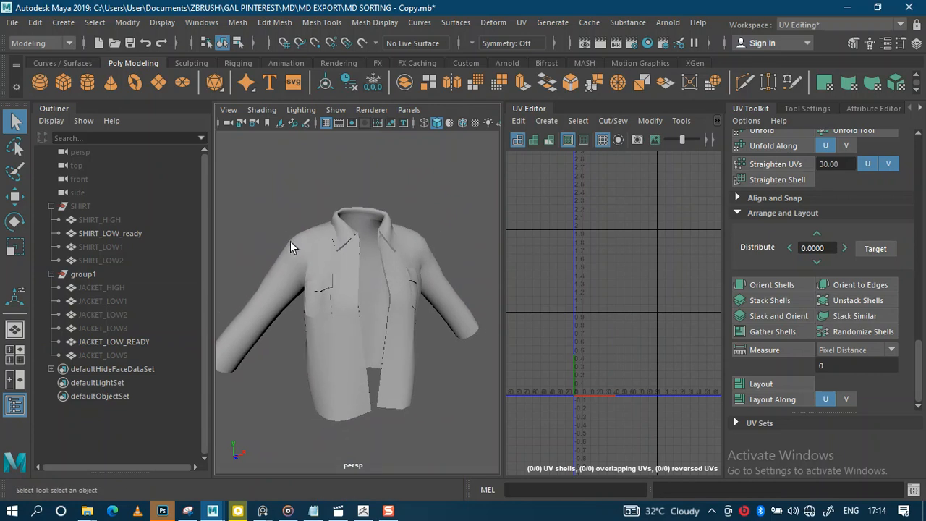
click(326, 244)
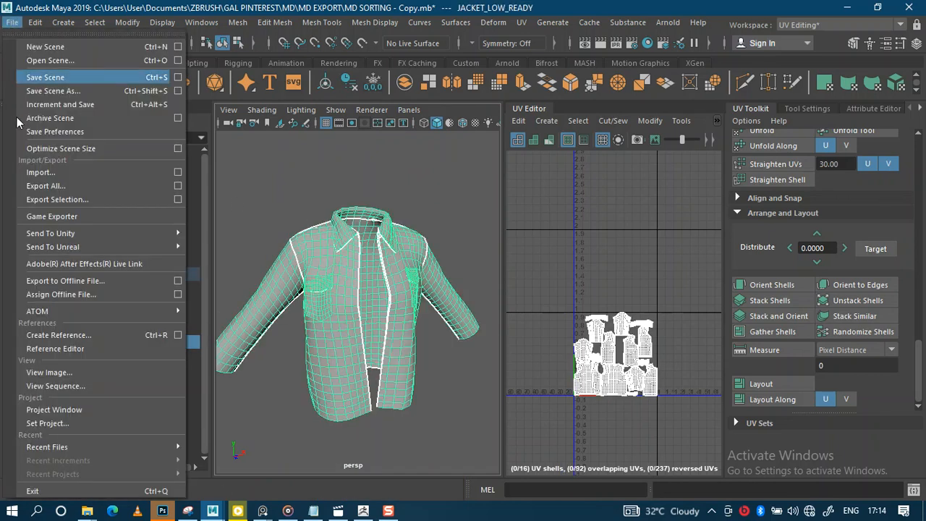
click(63, 200)
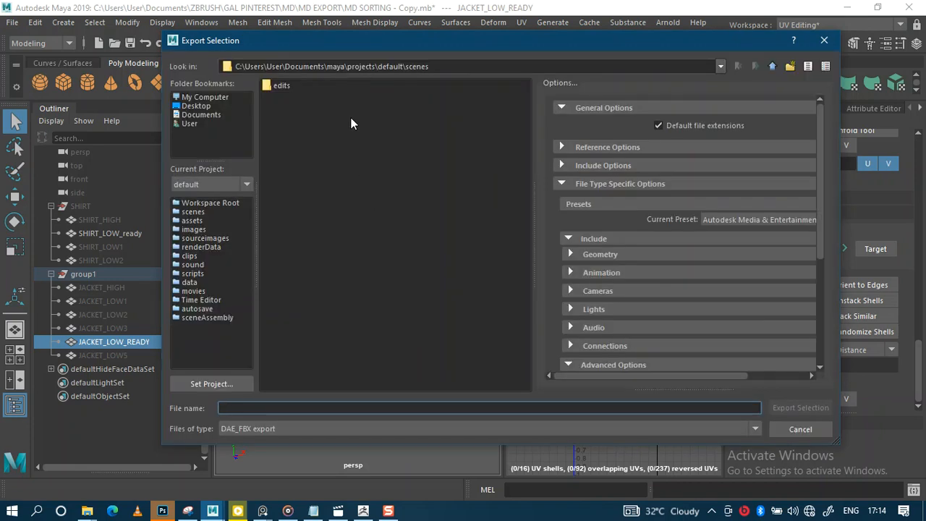
Copy the GAL PINTEREST\ZIMPORT folder's path from File Explorer and set it as the export location
mouse_move(87, 510)
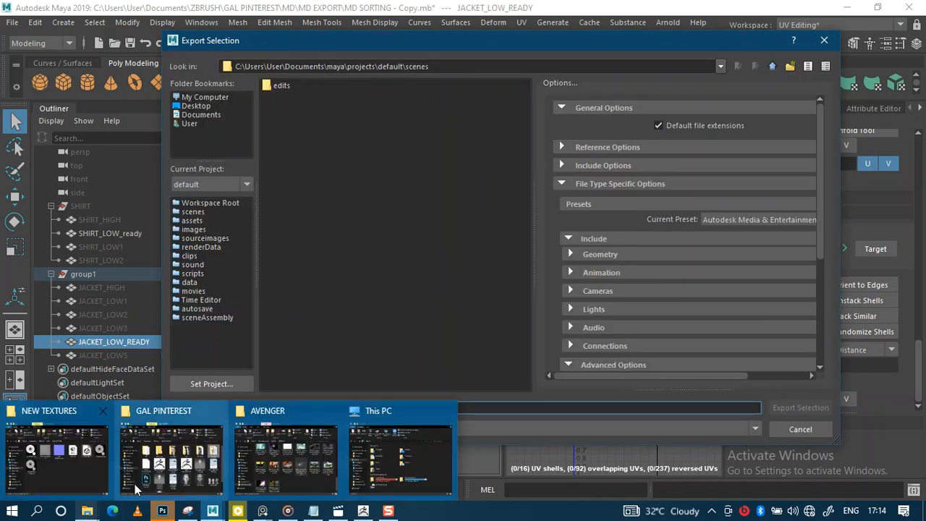
click(154, 459)
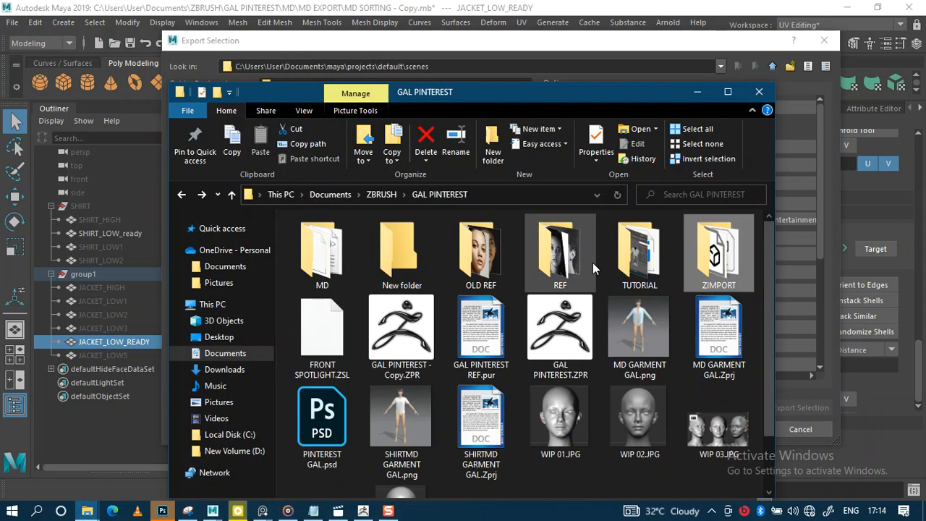
double_click(683, 253)
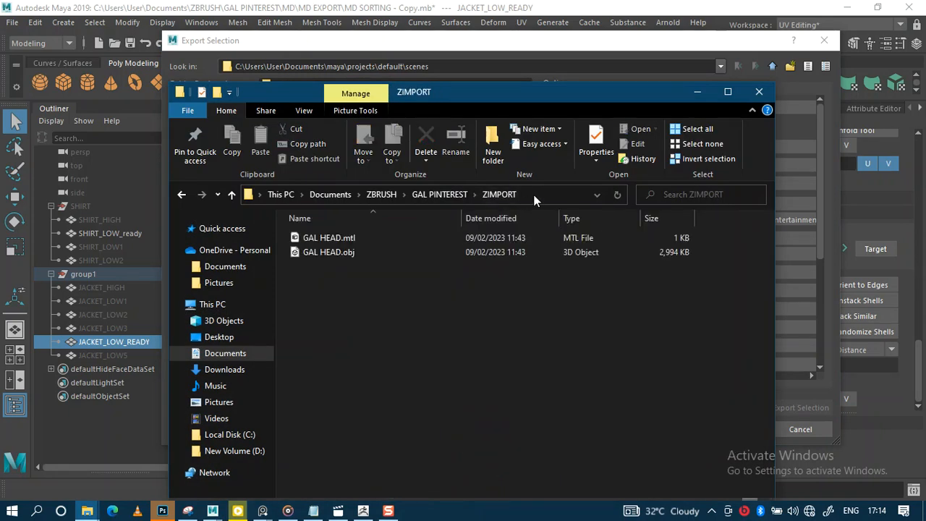
click(534, 195)
key(ctrl+c)
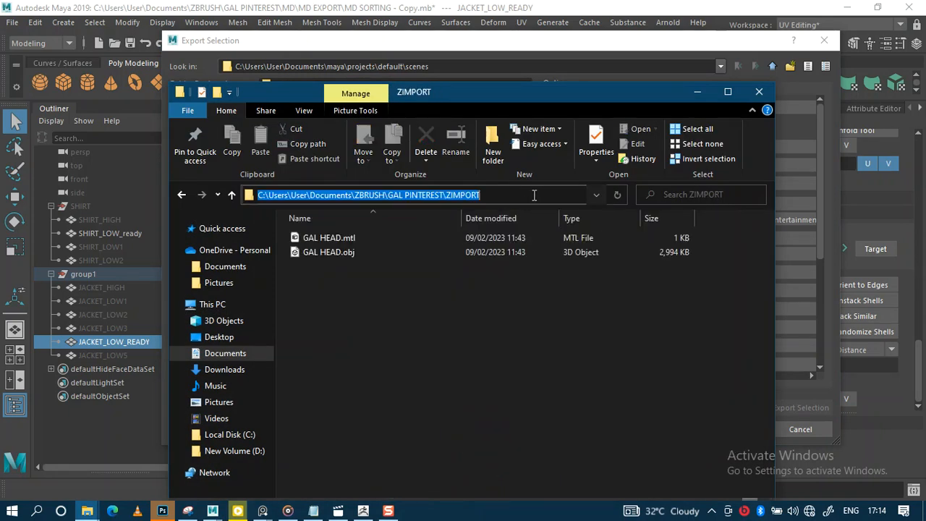
click(696, 94)
drag(442, 67, 168, 81)
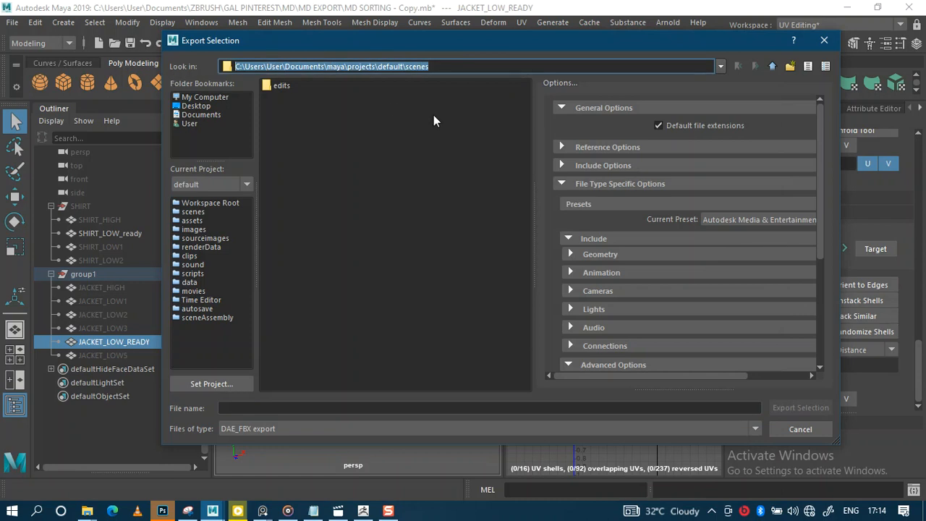
key(ctrl+v)
key(Return)
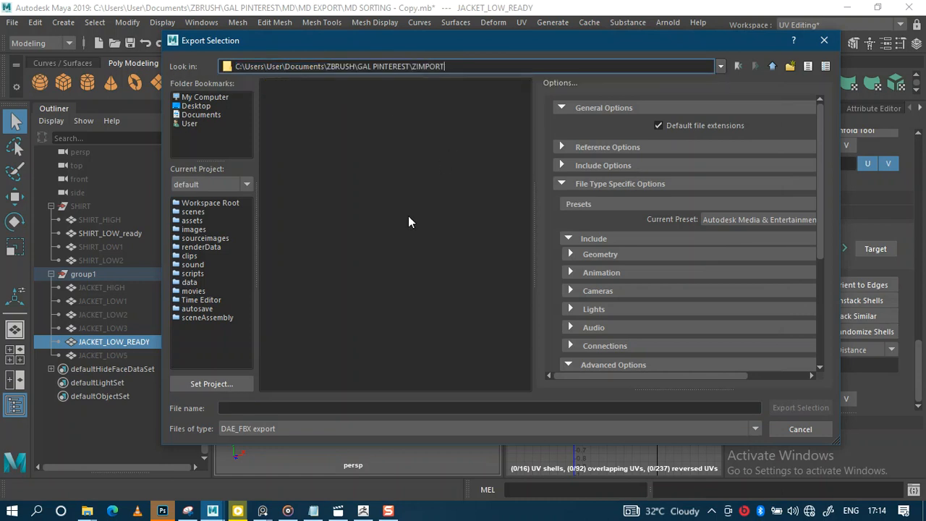
Set the export file type to OBJexport and start editing the file name
click(281, 429)
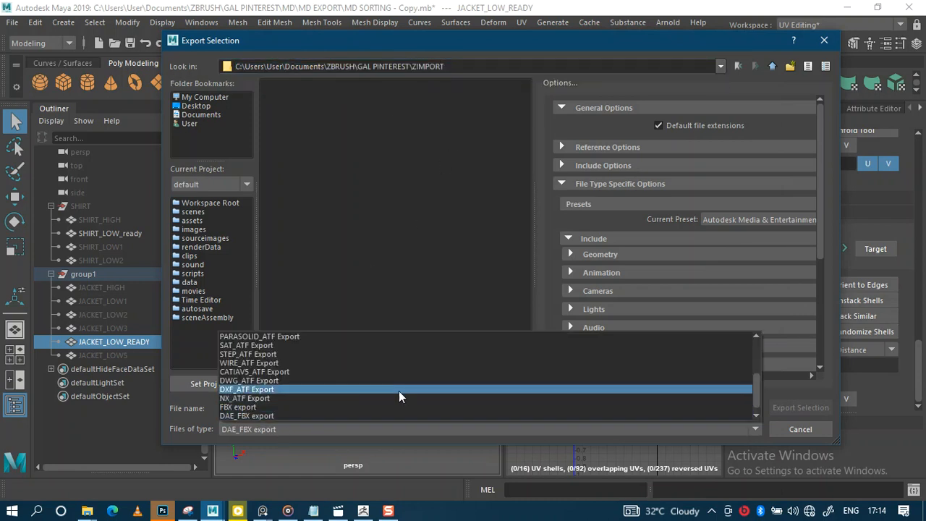
scroll(754, 385, down, 1)
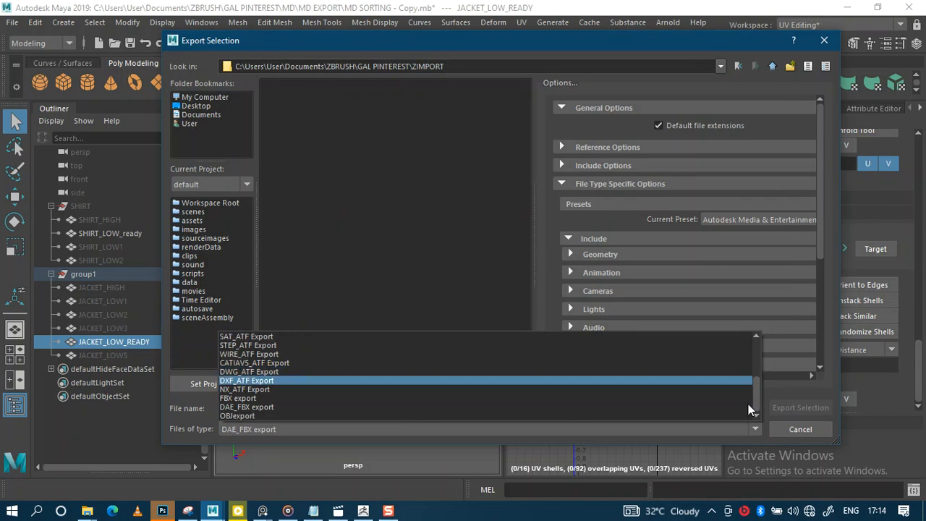
click(316, 415)
click(273, 407)
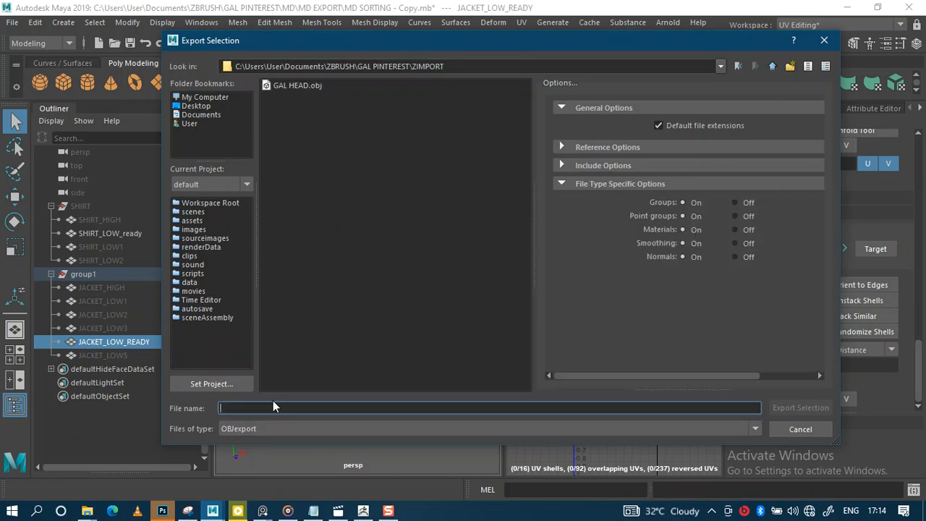
text(jacket)
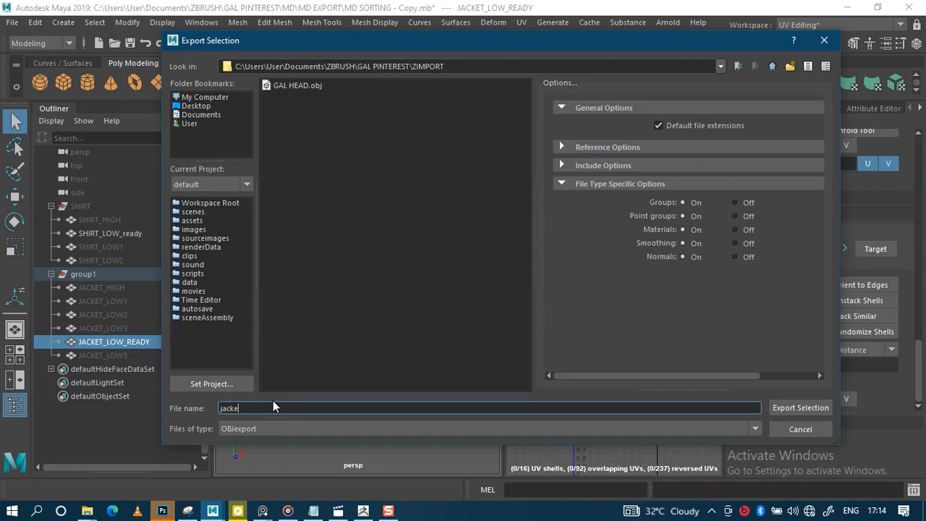
key(BackSpace)
key(BackSpace)
key(BackSpace)
key(BackSpace)
key(BackSpace)
key(BackSpace)
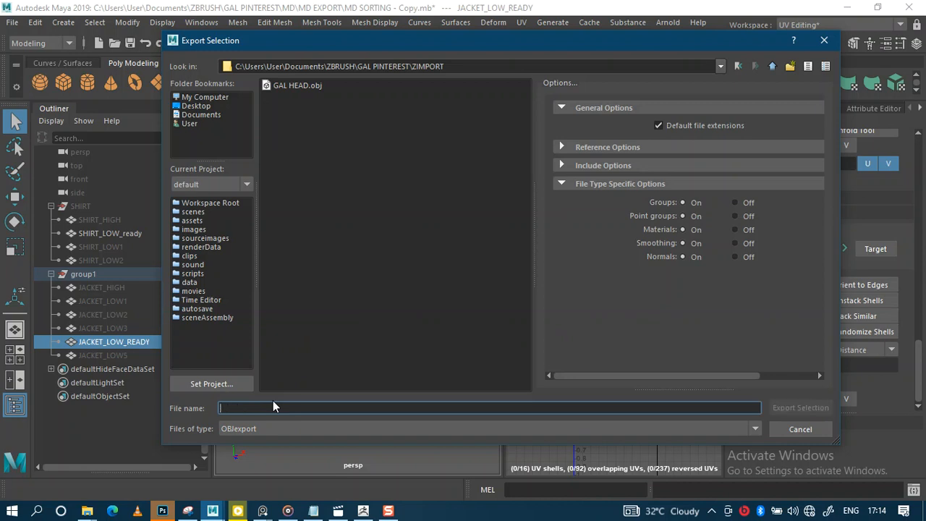
Name the file JACKET_LOW and export the selected jacket
text(JACKET_LOW)
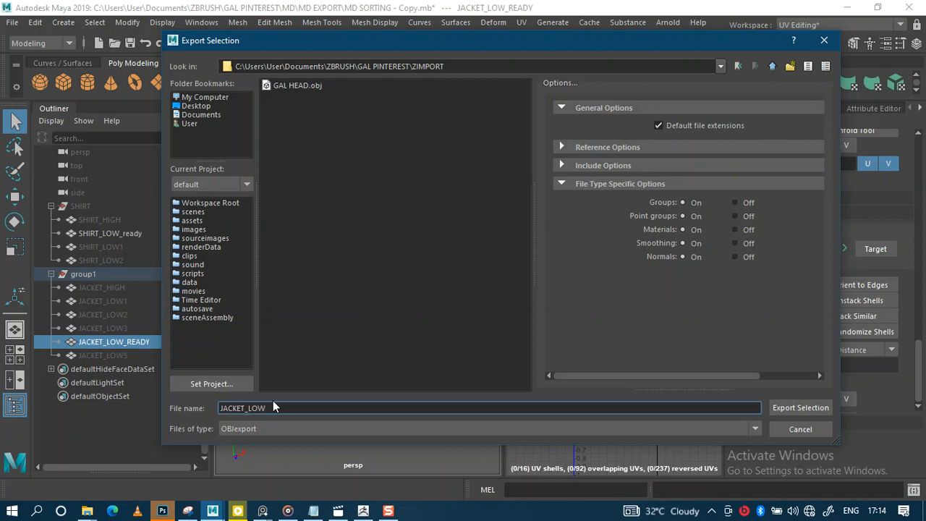
click(797, 407)
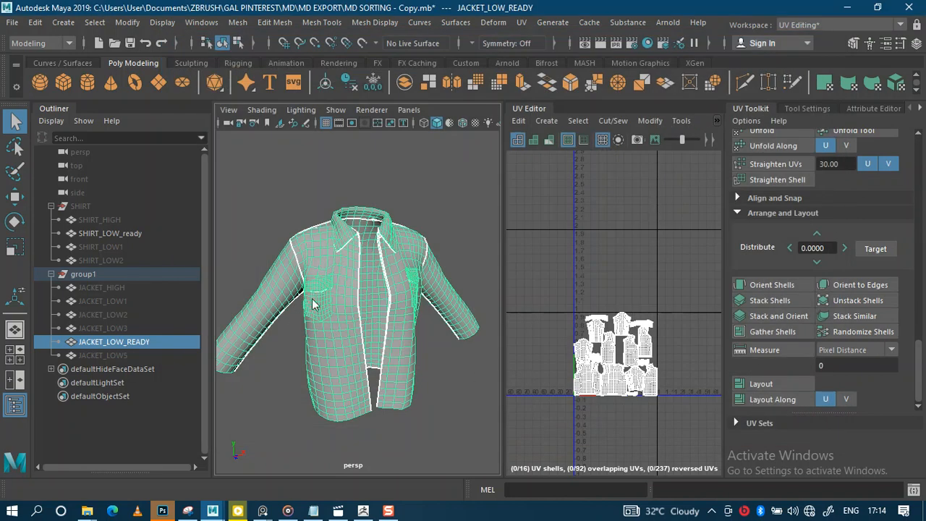
Hide the JACKET_LOW_READY mesh and unhide SHIRT_LOW_ready
scroll(363, 282, up, 3)
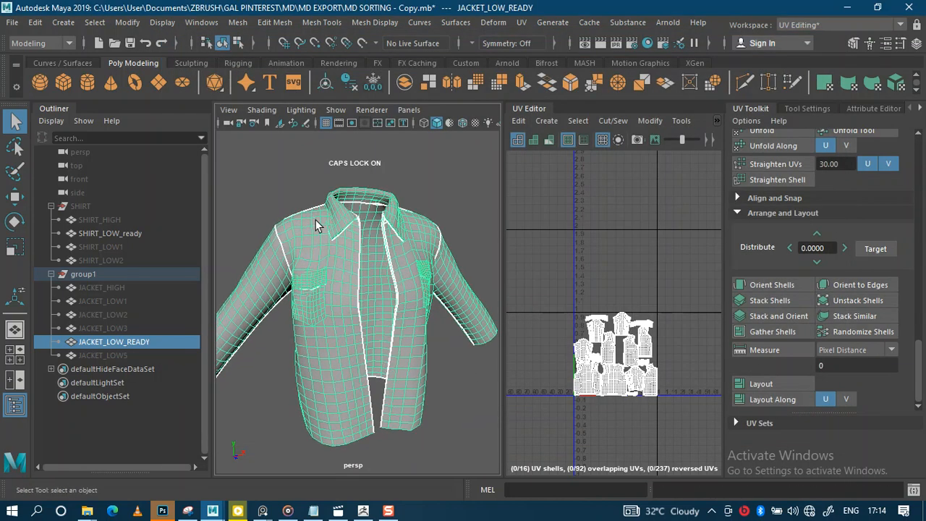
click(289, 191)
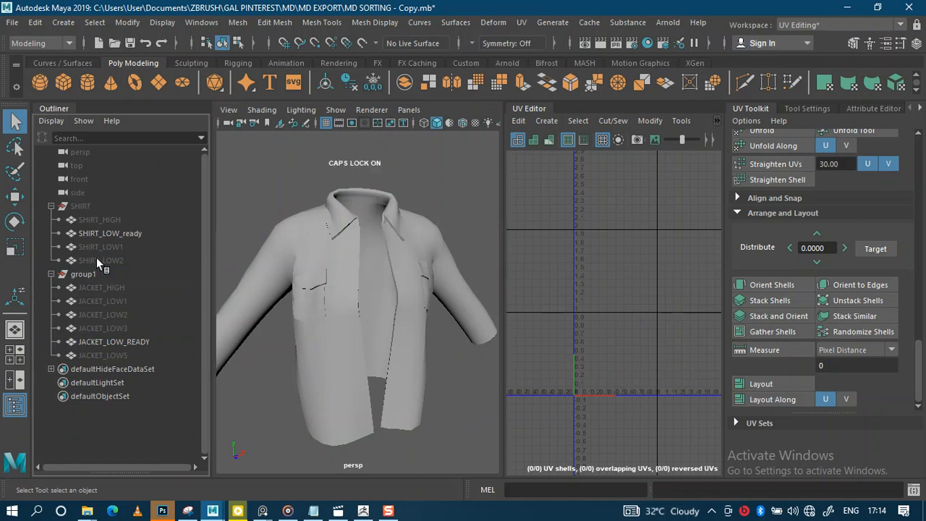
click(100, 340)
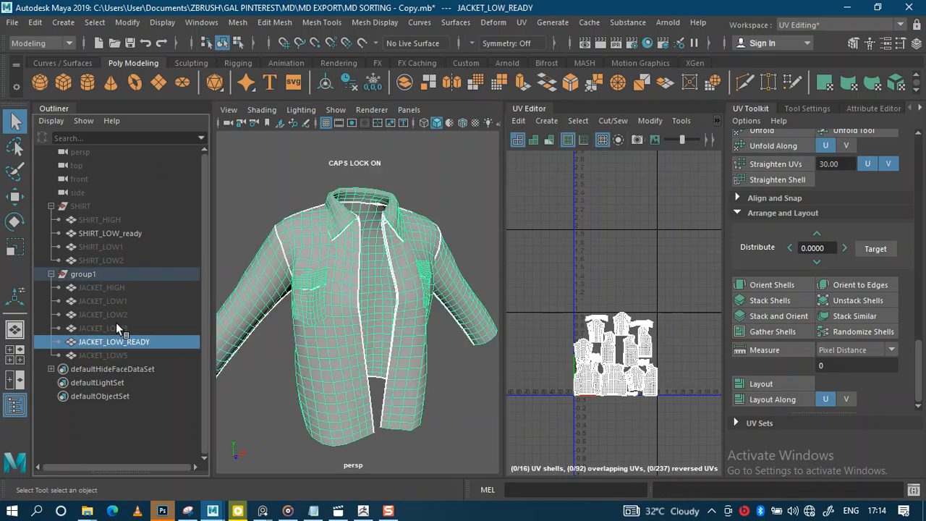
key(ctrl+h)
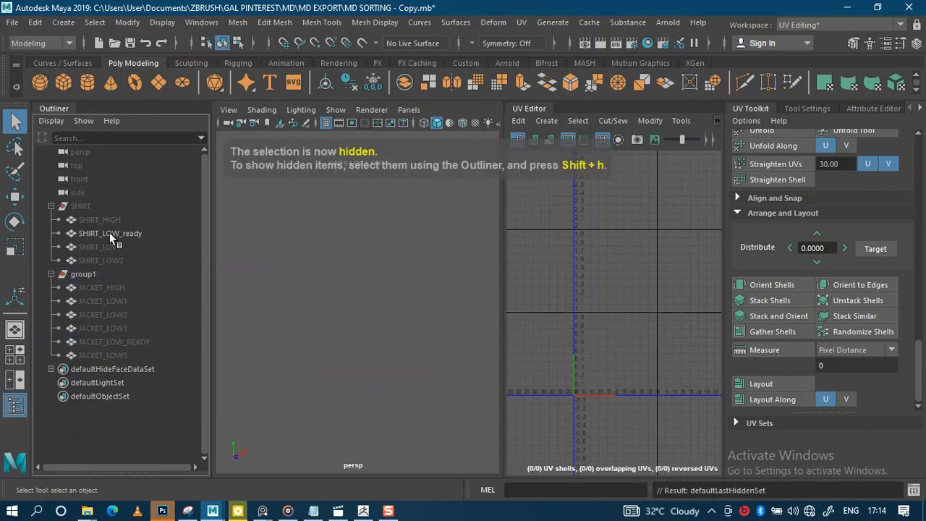
click(110, 234)
key(shift+h)
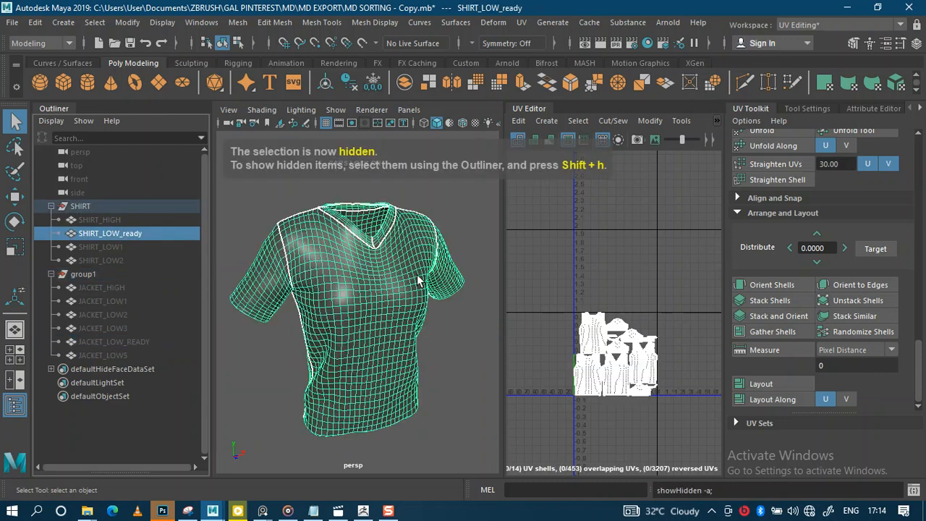
click(440, 313)
Export the SHIRT_LOW_ready mesh as an OBJ file named SHIRT_LOW in the ZIMPORT folder
alt+drag(398, 328, 353, 301)
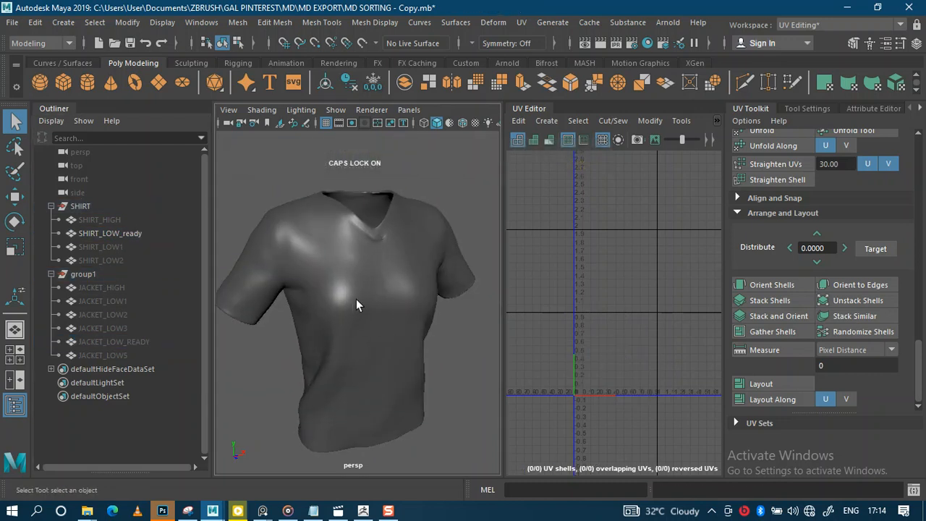
click(339, 299)
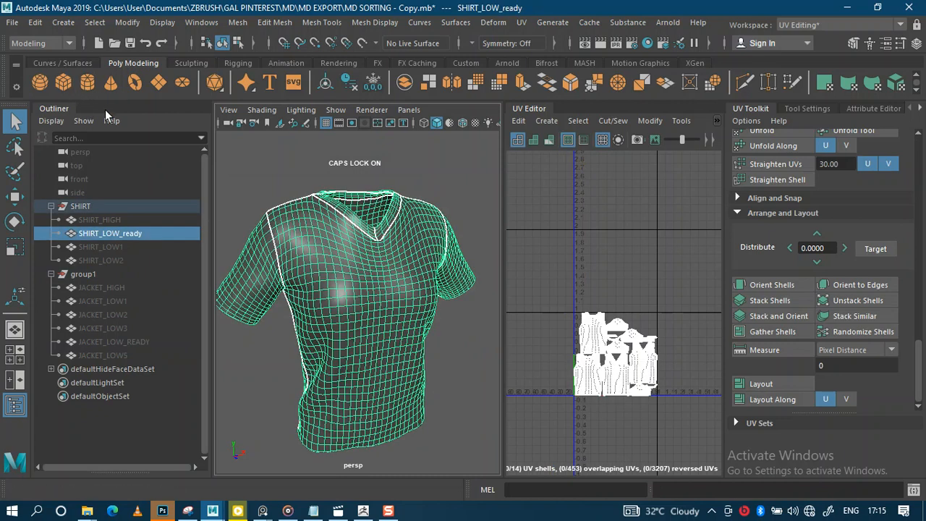
click(13, 23)
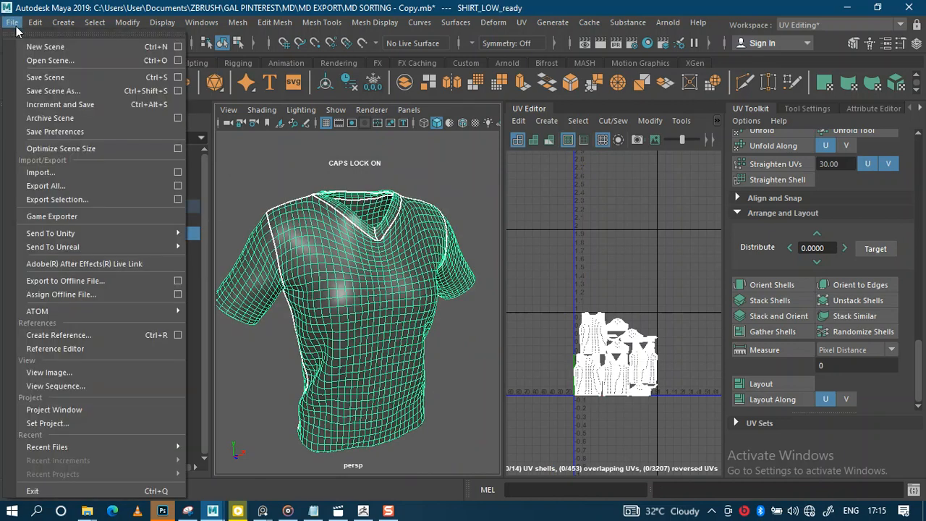
click(86, 199)
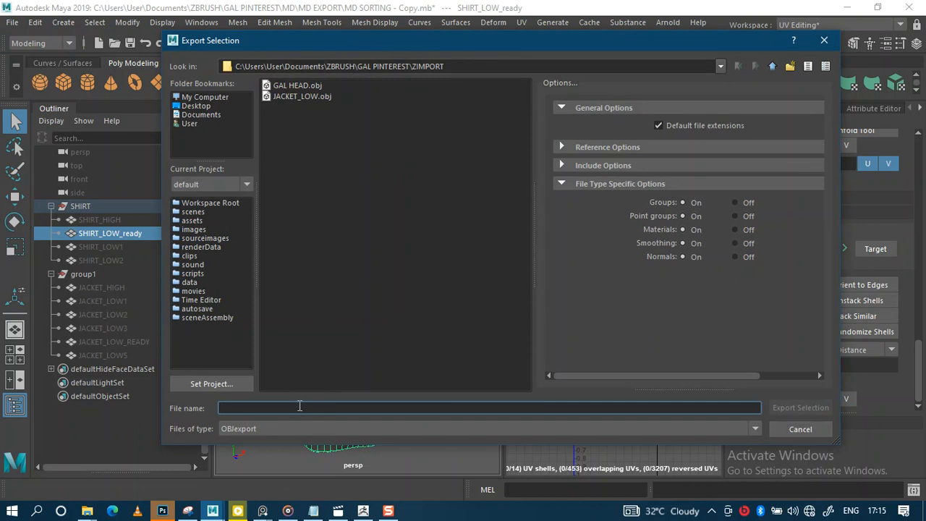
text(SHIRT_LOW)
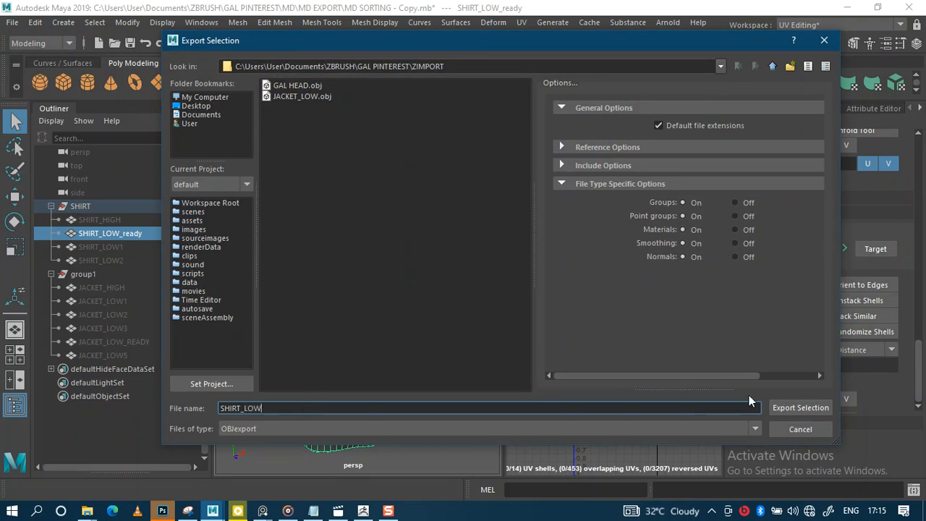
click(782, 406)
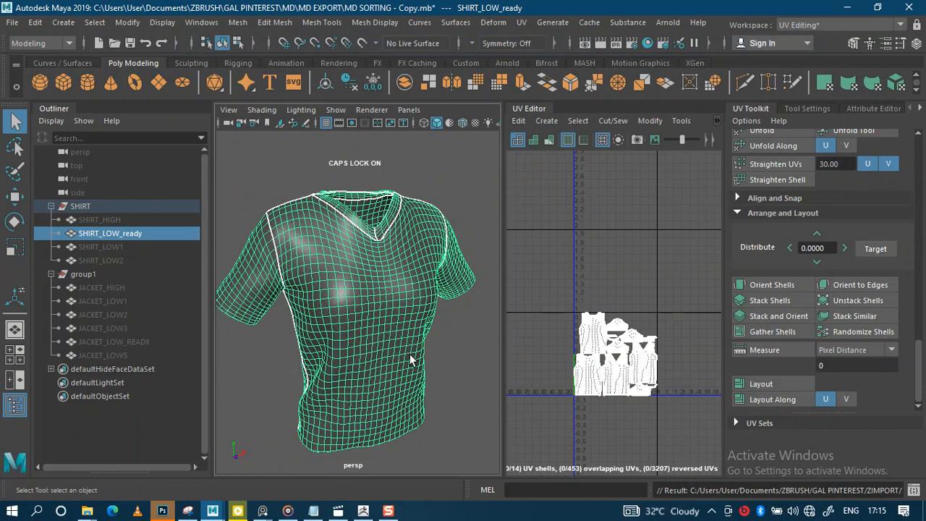
Look over the front of the shirt and switch to ZBrush
alt+drag(407, 372, 331, 341)
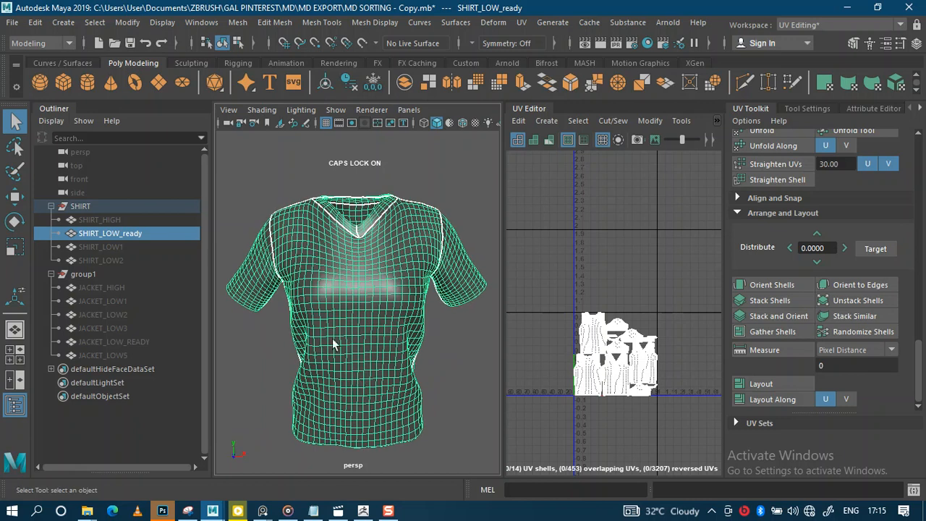
mouse_move(364, 512)
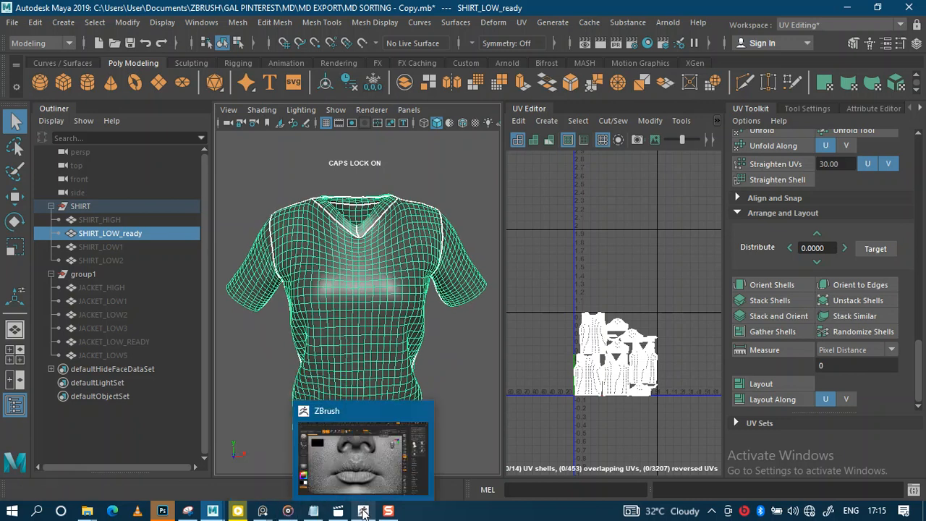
click(364, 513)
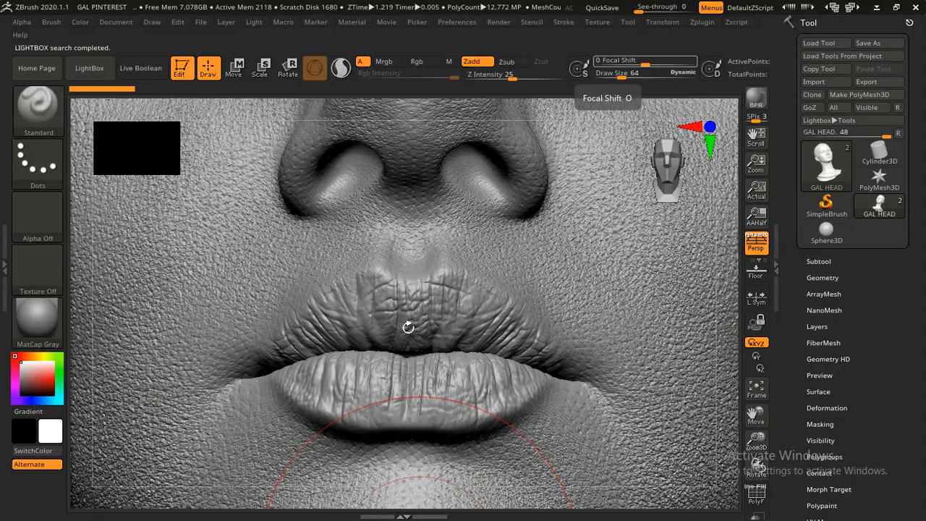
Close the LightBox browser and frame the whole GAL HEAD bust
key(comma)
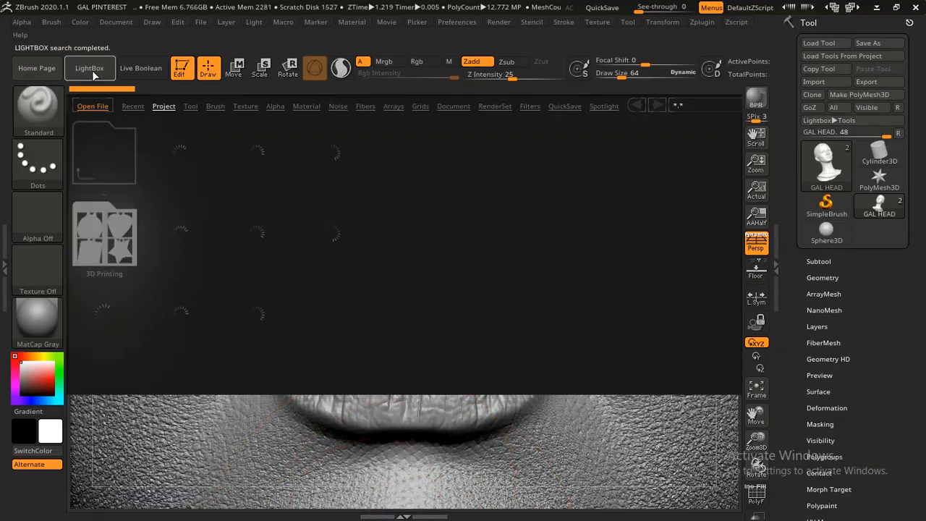
click(89, 68)
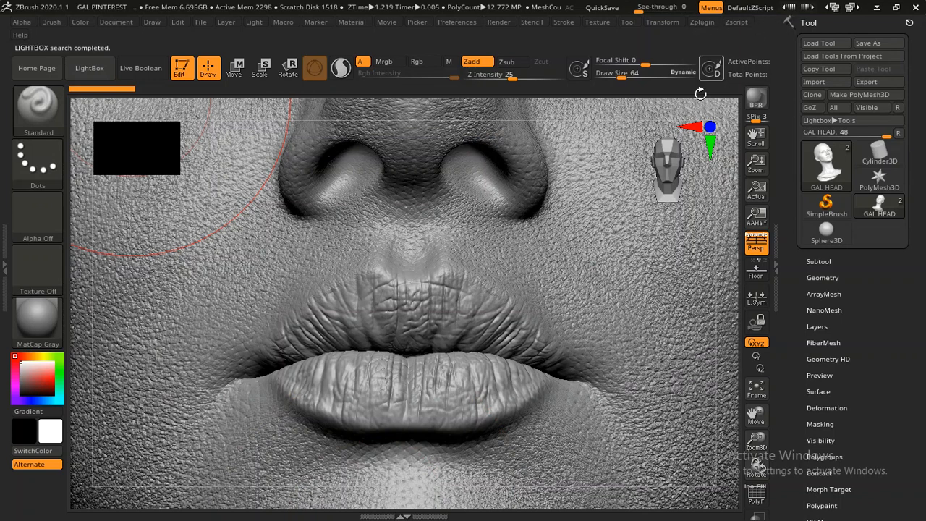
key(f)
drag(582, 263, 588, 294)
drag(605, 250, 697, 247)
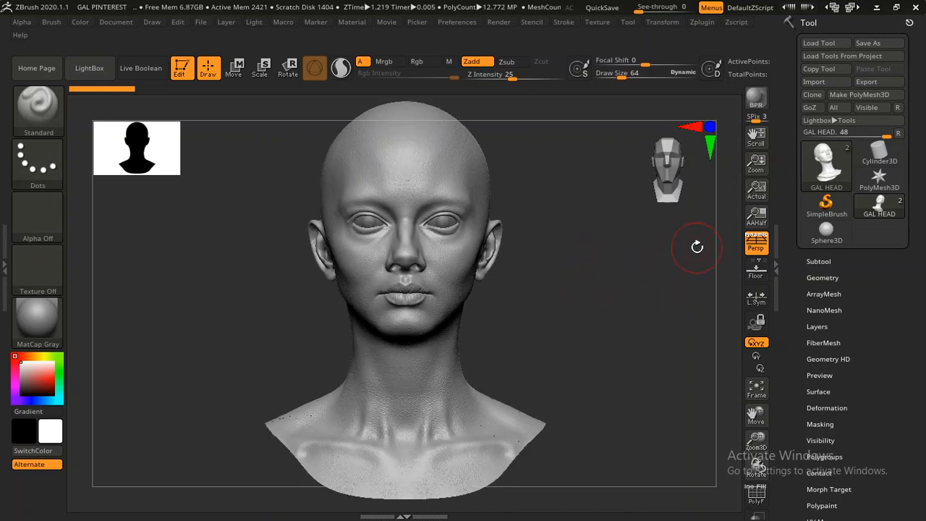
Append a Sphere3D to the GAL HEAD tool as a placeholder subtool and make it the active subtool
click(822, 261)
drag(789, 289, 784, 176)
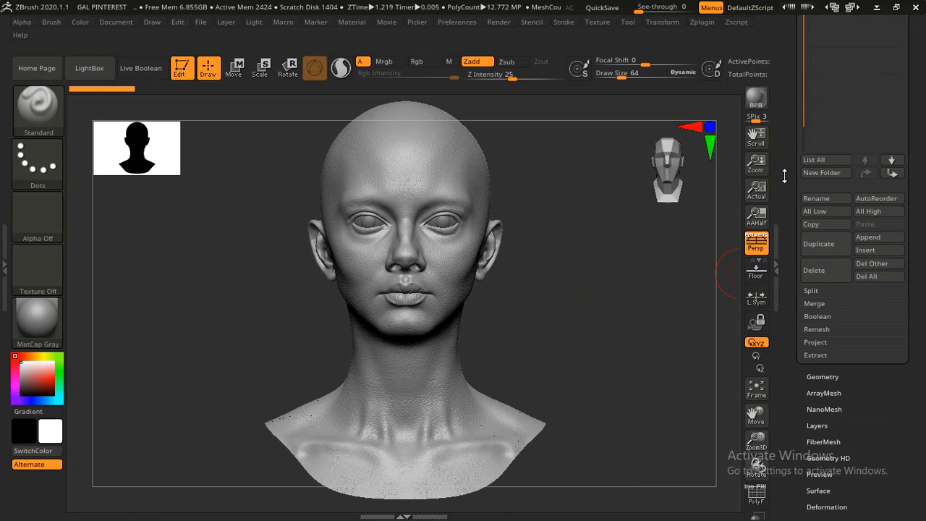
click(867, 245)
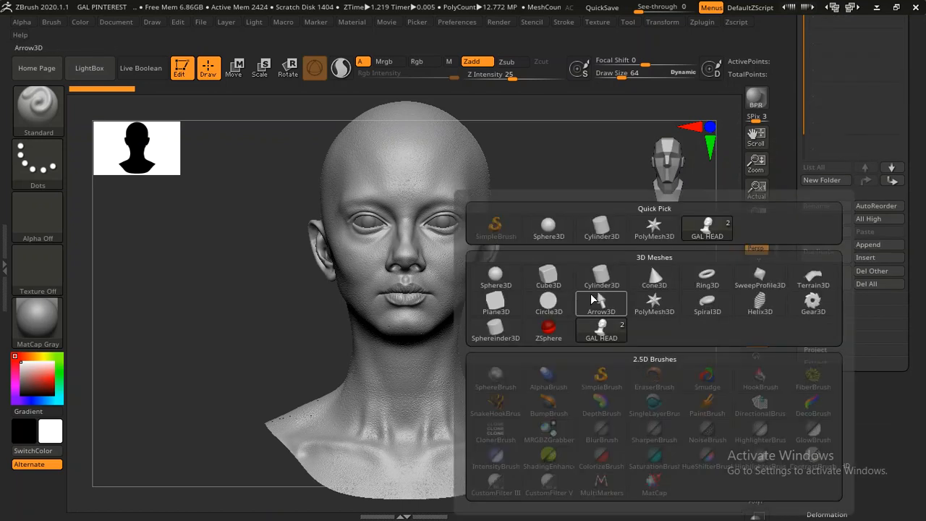
click(491, 283)
drag(778, 244, 781, 363)
click(829, 206)
Import SHIRT_LOW.obj from the ZIMPORT folder into the placeholder sphere subtool and frame the shirt beside the head
drag(784, 223, 780, 310)
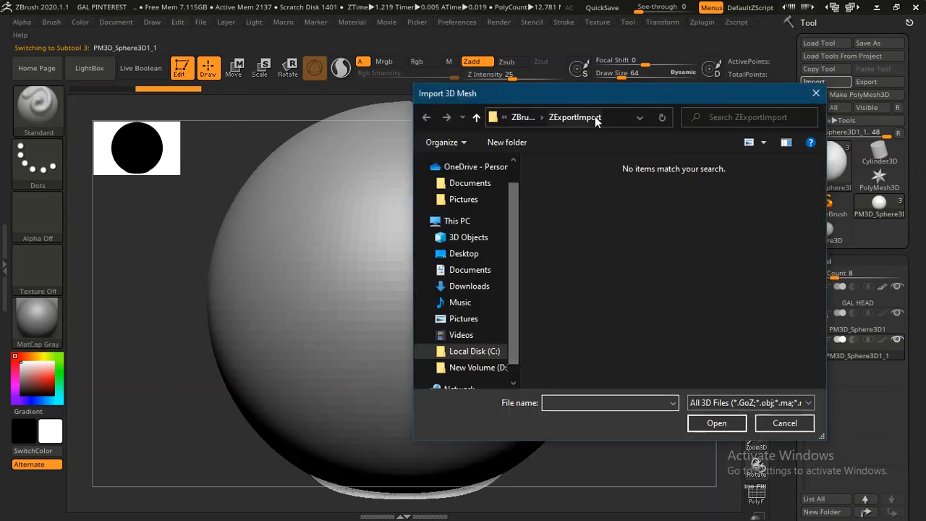
click(616, 118)
key(ctrl+v)
key(Return)
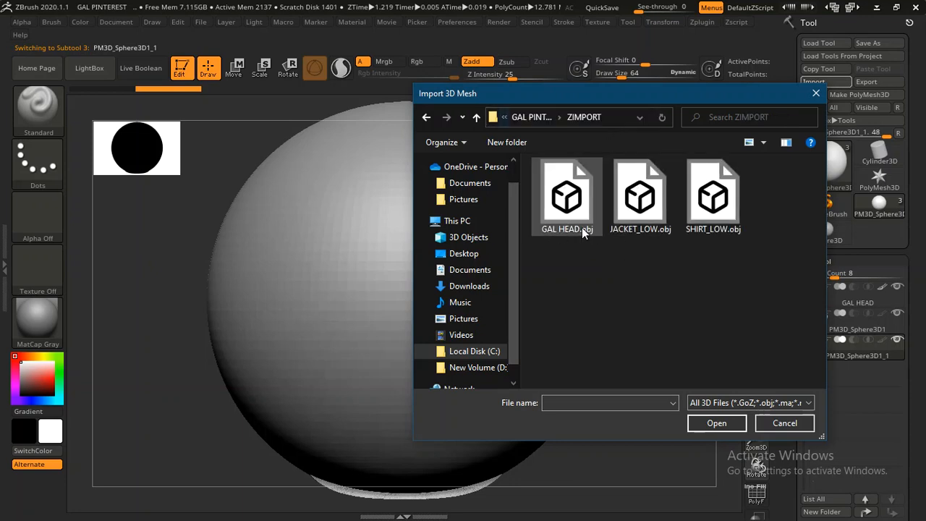
click(642, 226)
click(709, 218)
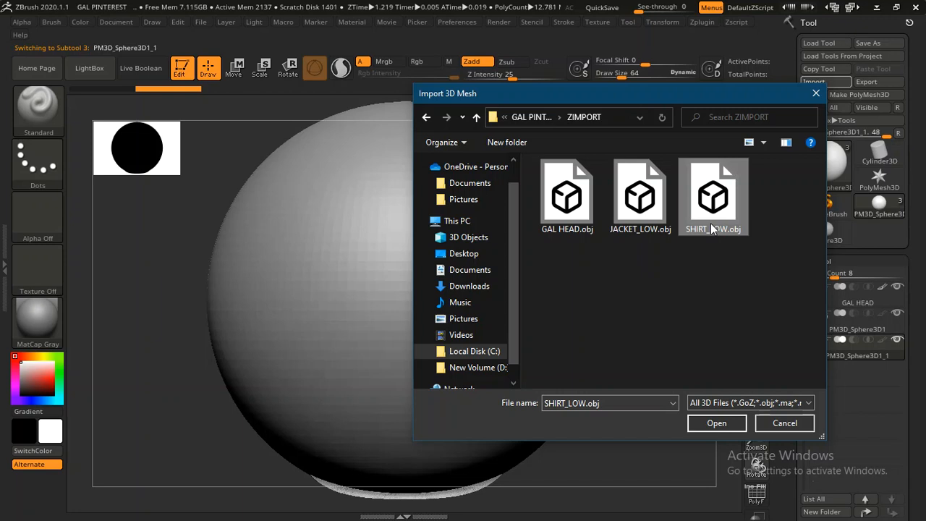
click(717, 423)
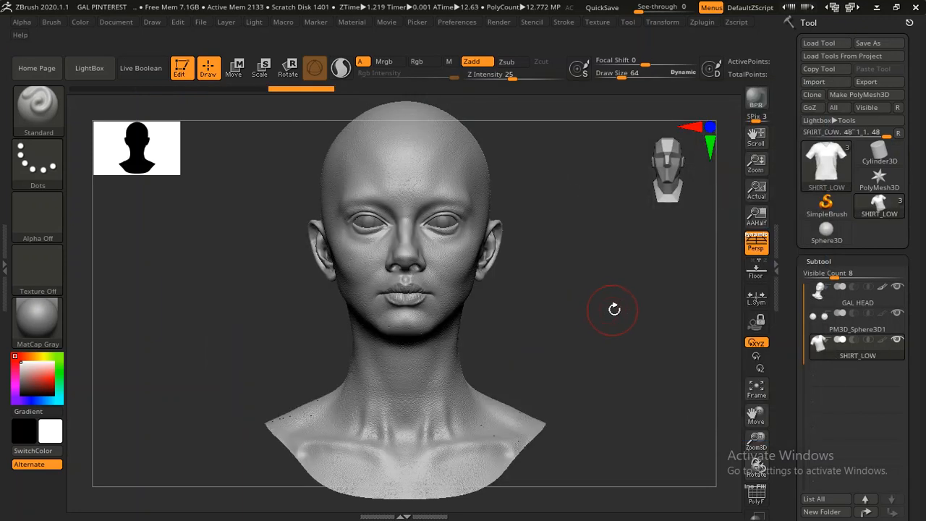
key(f)
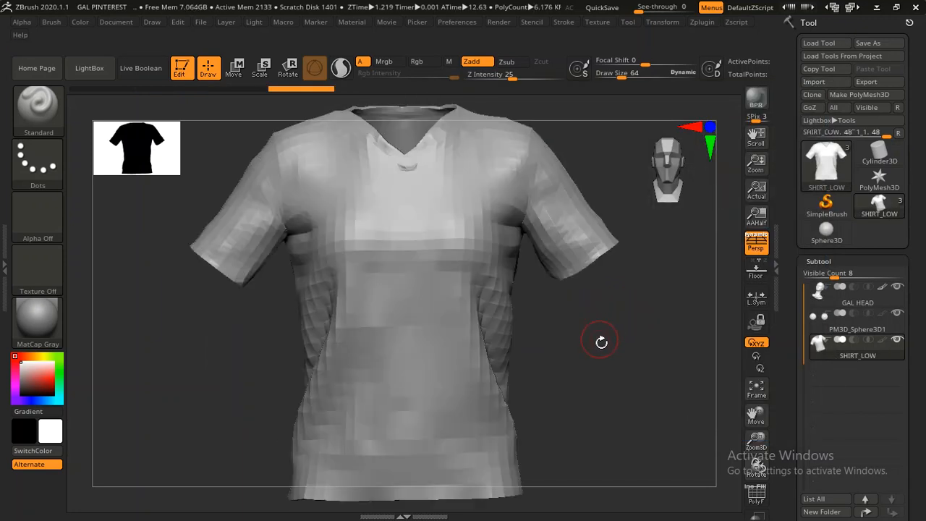
mouse_move(618, 367)
alt+mouse_down()
mouse_move(528, 291)
mouse_move(507, 332)
mouse_move(583, 355)
mouse_move(624, 387)
mouse_move(587, 355)
mouse_move(613, 389)
mouse_move(627, 370)
alt+mouse_up()
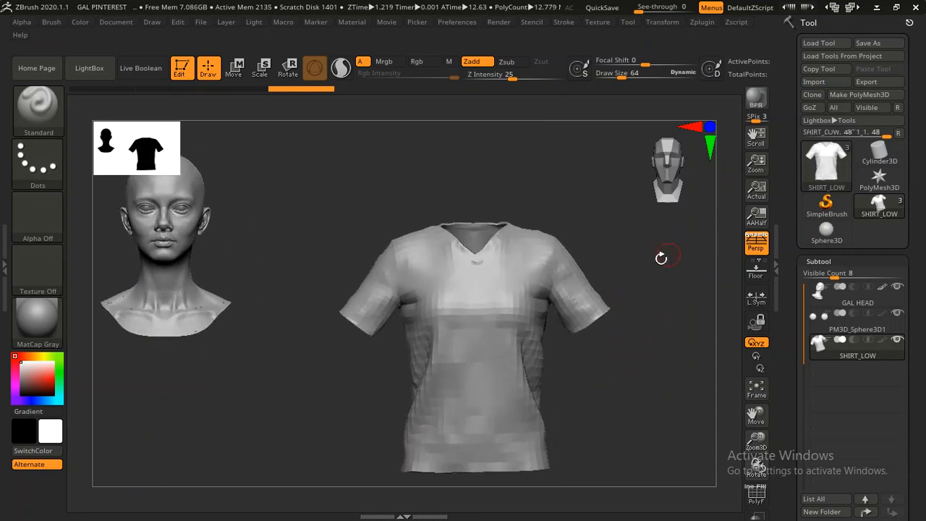
Append another Sphere3D as a placeholder subtool below SHIRT_LOW
drag(793, 321, 789, 200)
drag(652, 332, 640, 308)
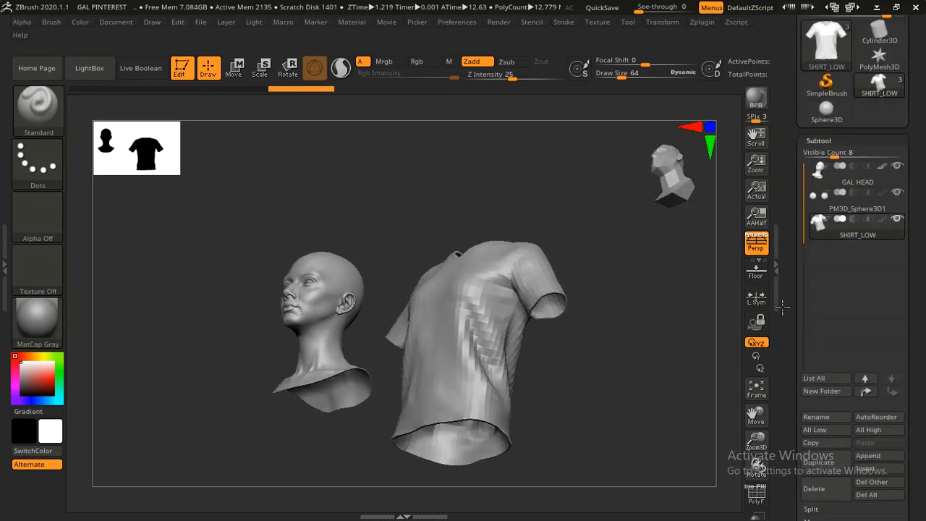
click(869, 455)
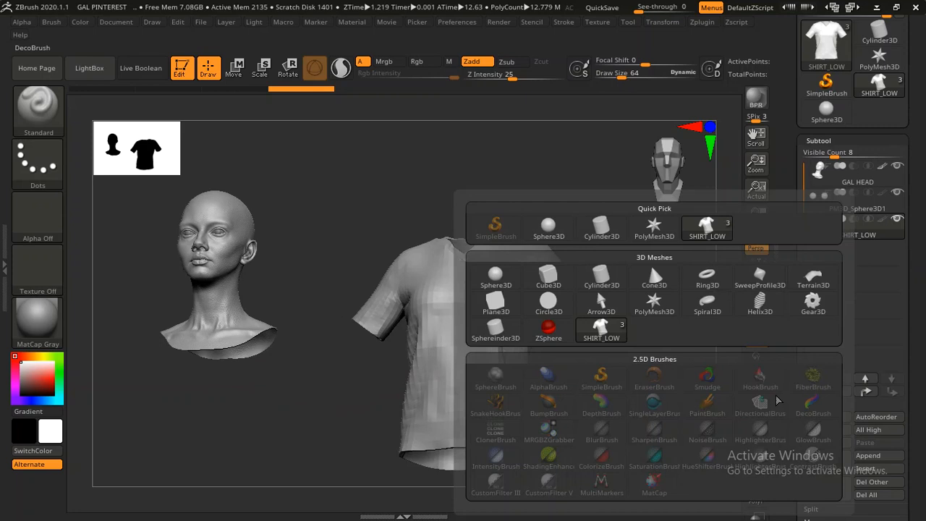
click(492, 279)
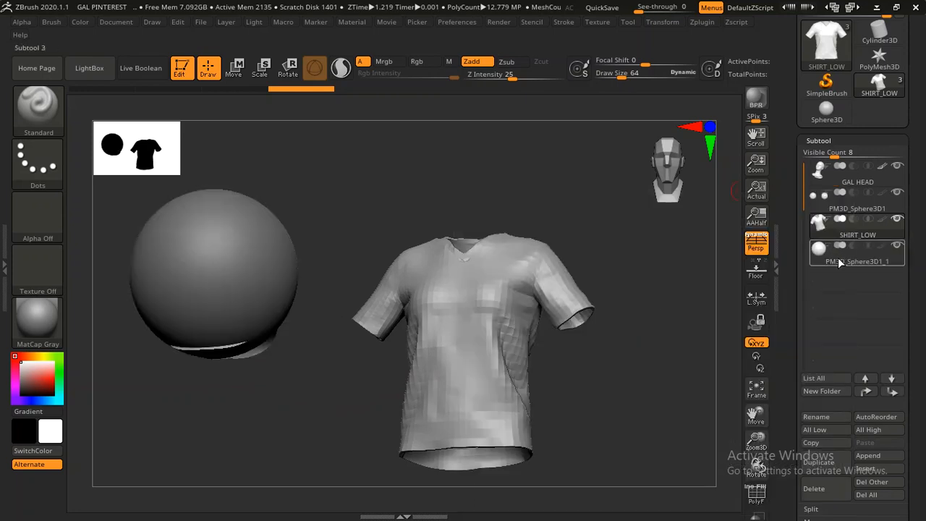
Import JACKET_LOW.obj from the ZIMPORT folder in place of the new sphere subtool
drag(783, 221, 786, 314)
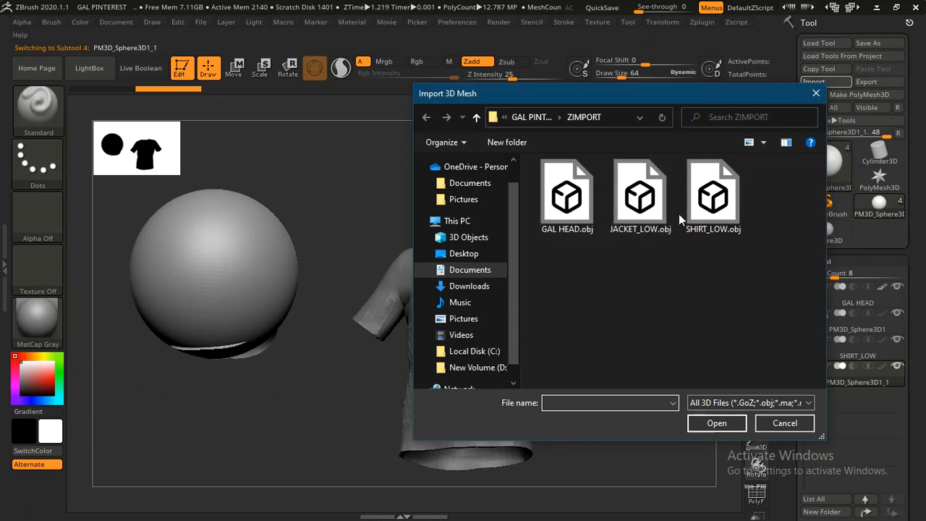
click(641, 220)
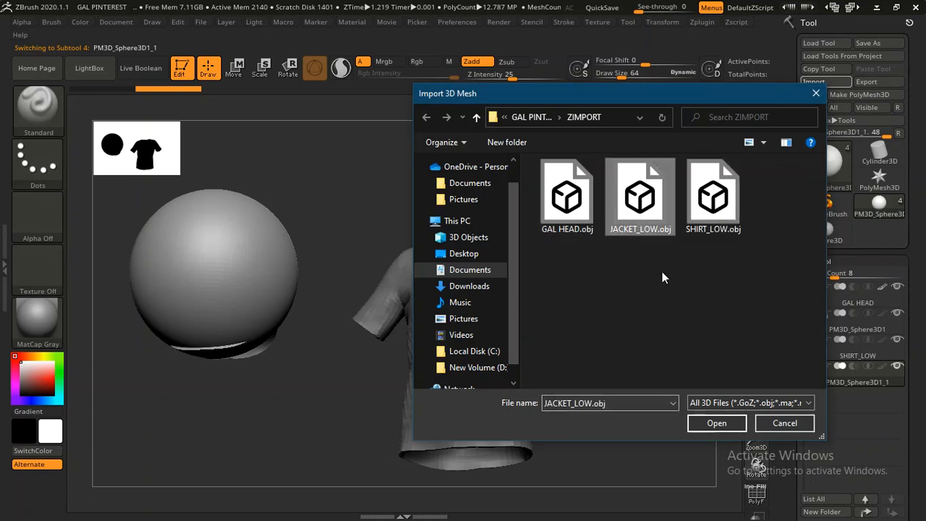
click(716, 425)
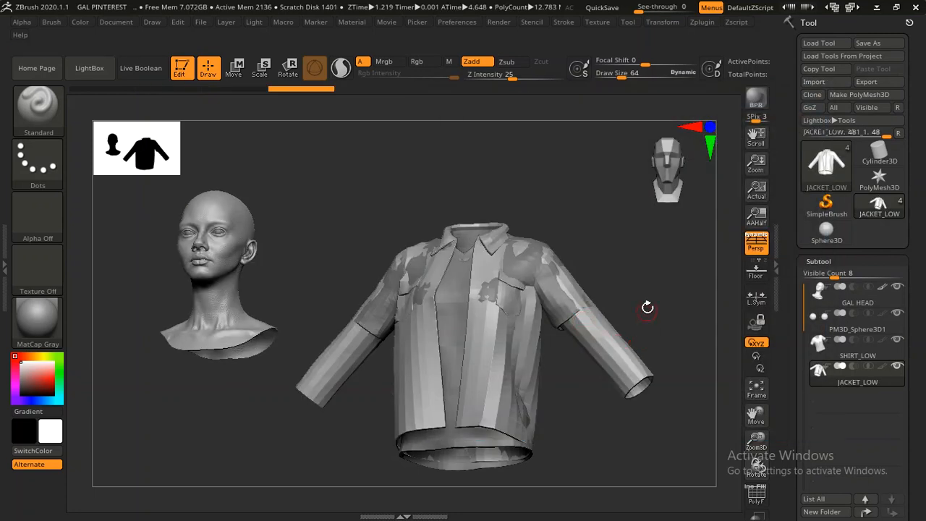
drag(651, 305, 595, 280)
Try to move the SHIRT_LOW subtool alone along X onto the head bust with the gizmo centred on the shirt
click(871, 359)
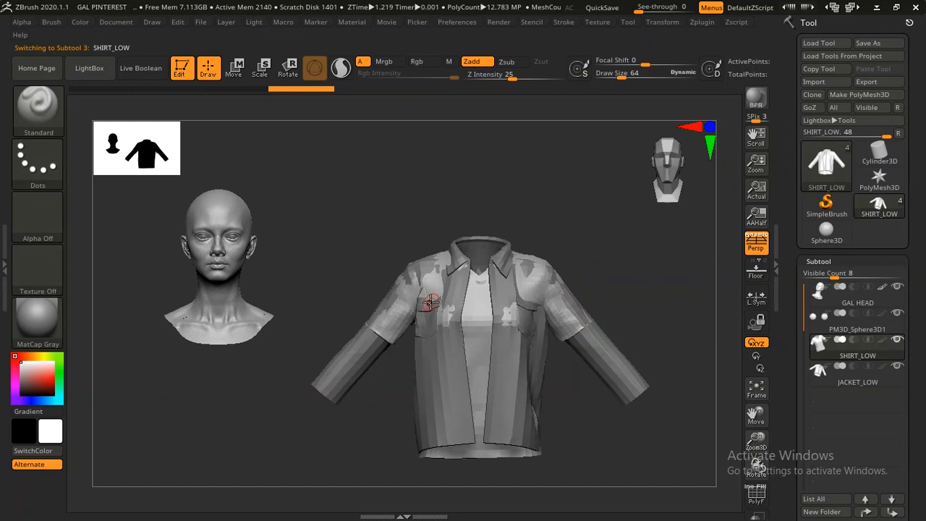
key(w)
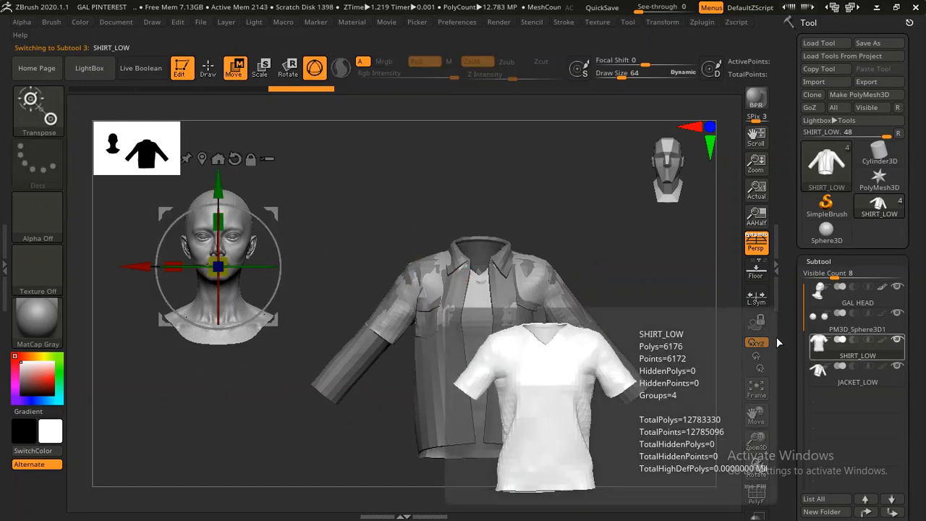
alt+drag(360, 187, 470, 208)
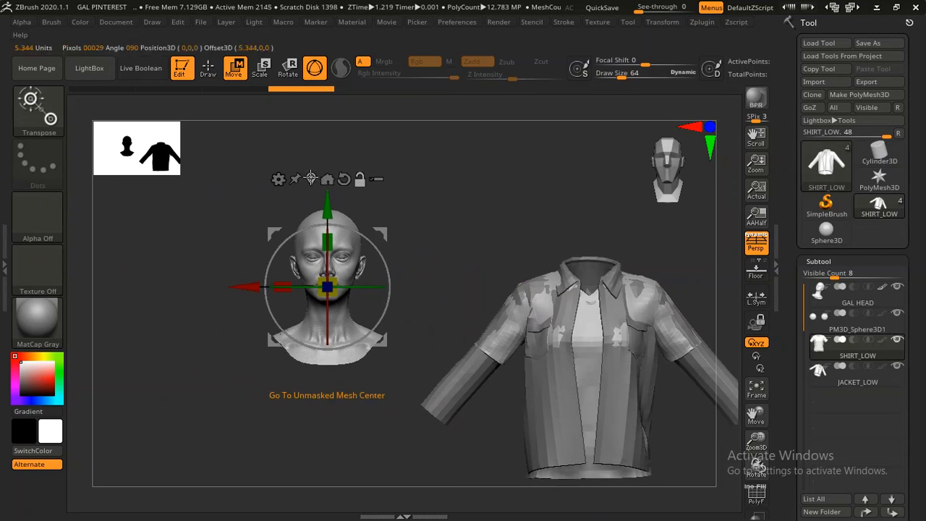
click(310, 180)
drag(518, 374, 253, 368)
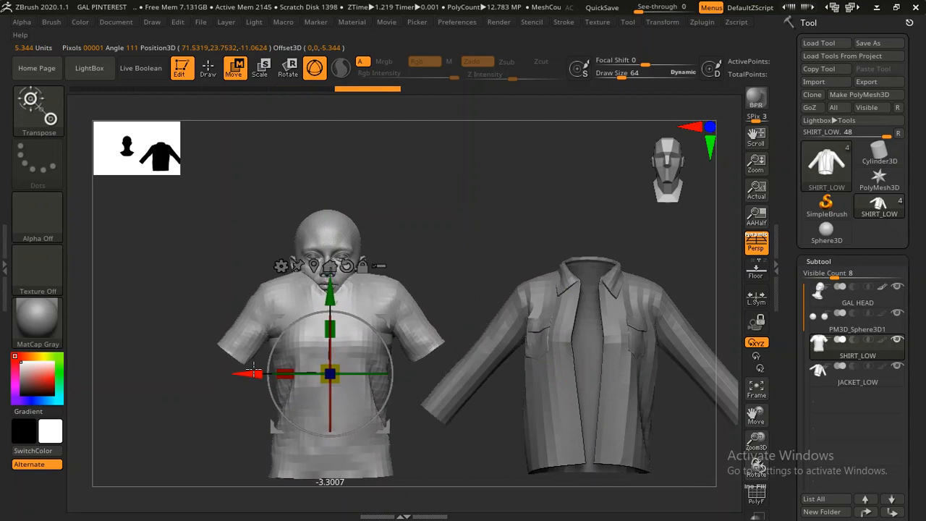
alt+drag(437, 201, 451, 167)
ctrl+right_drag(464, 173, 552, 214)
key(ctrl+z)
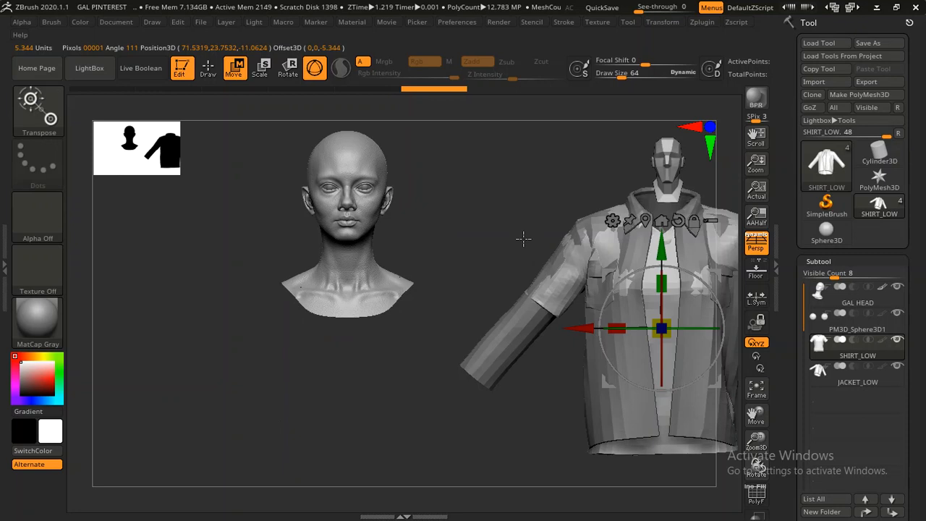
Create a subtool folder named GARMENT containing SHIRT_LOW and add JACKET_LOW to it
scroll(788, 364, down, 2)
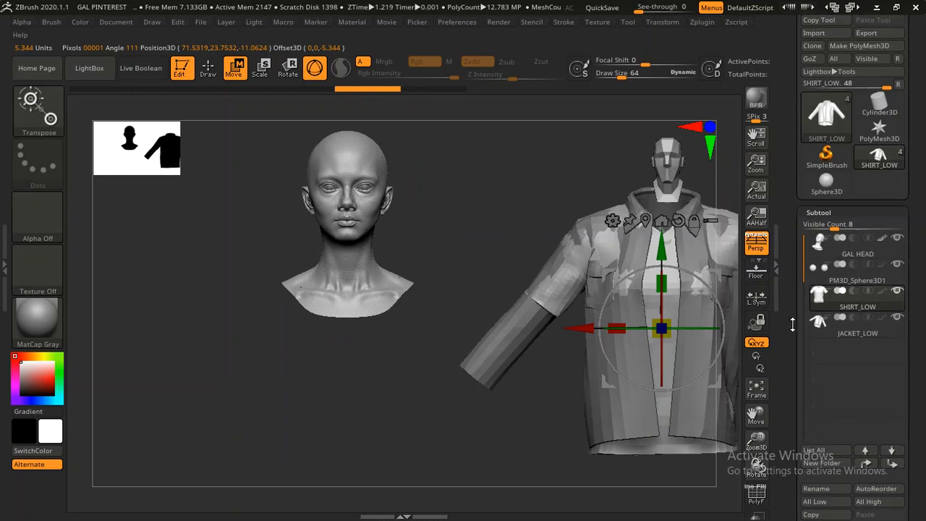
scroll(796, 401, down, 4)
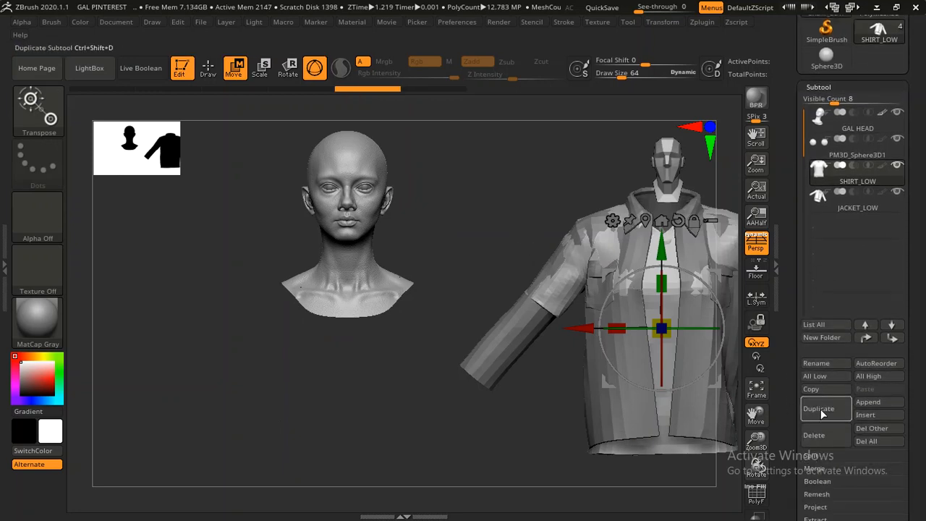
click(823, 338)
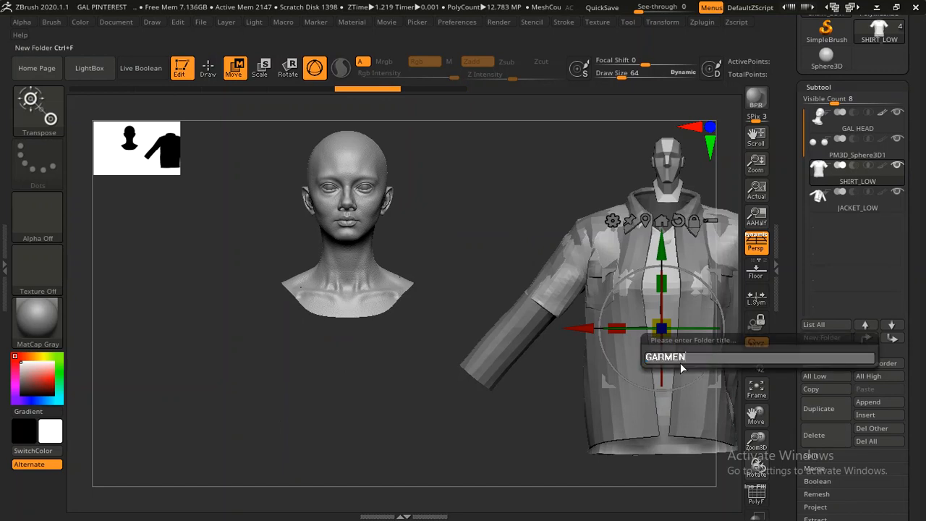
key(Return)
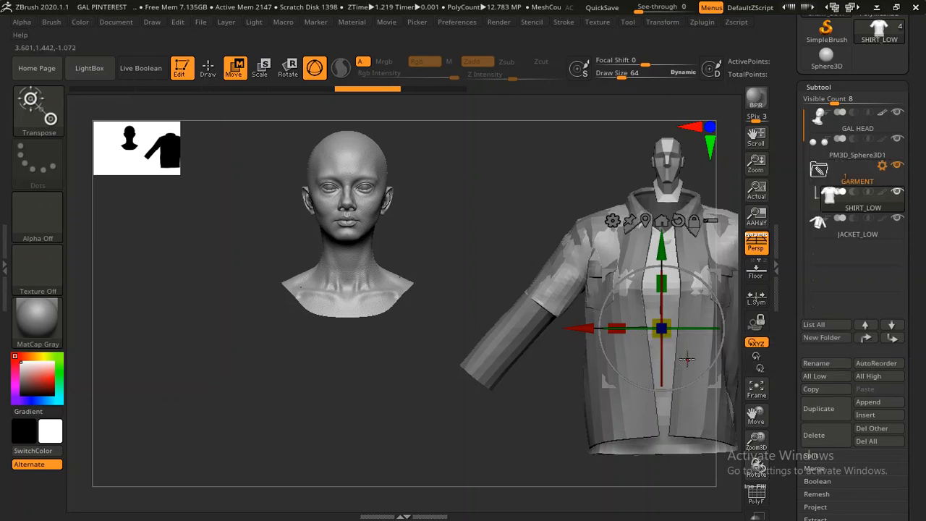
drag(863, 241, 868, 205)
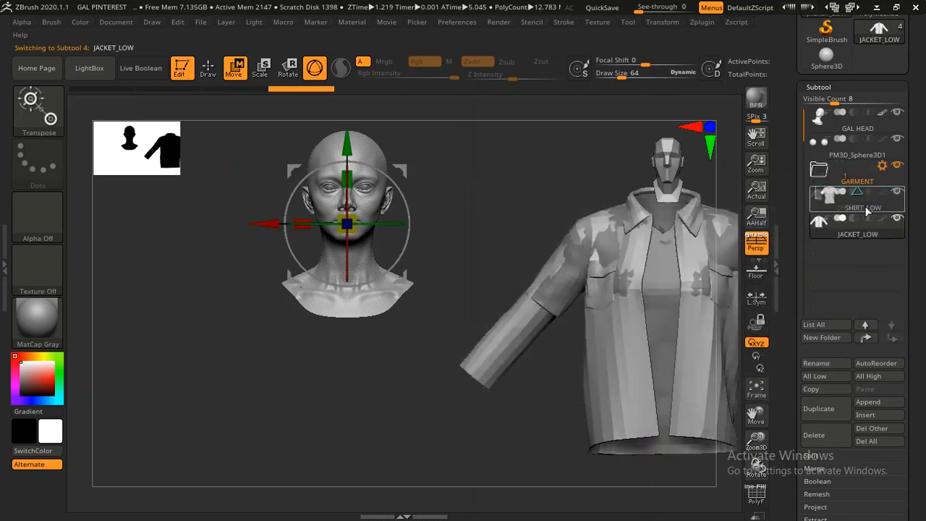
Apply Transpose Set to the GARMENT folder and centre the gizmo on the unmasked garments
click(883, 167)
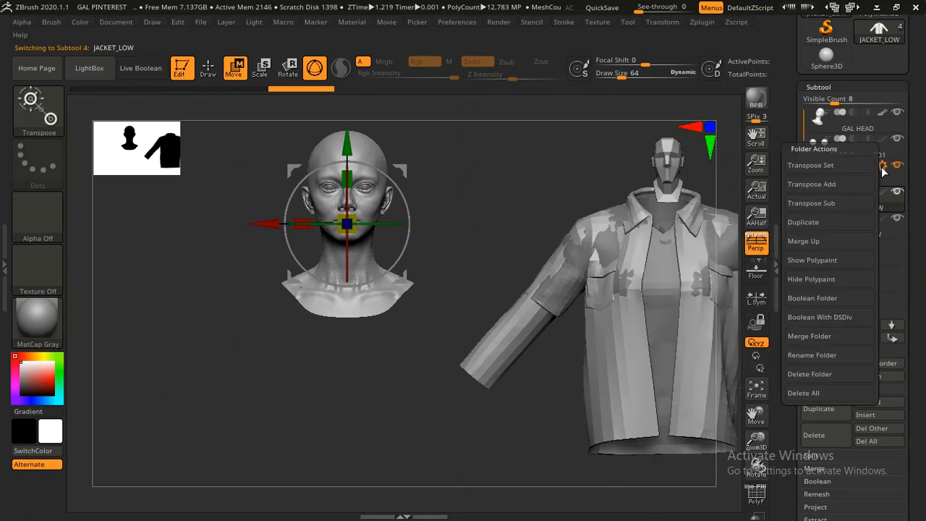
click(815, 168)
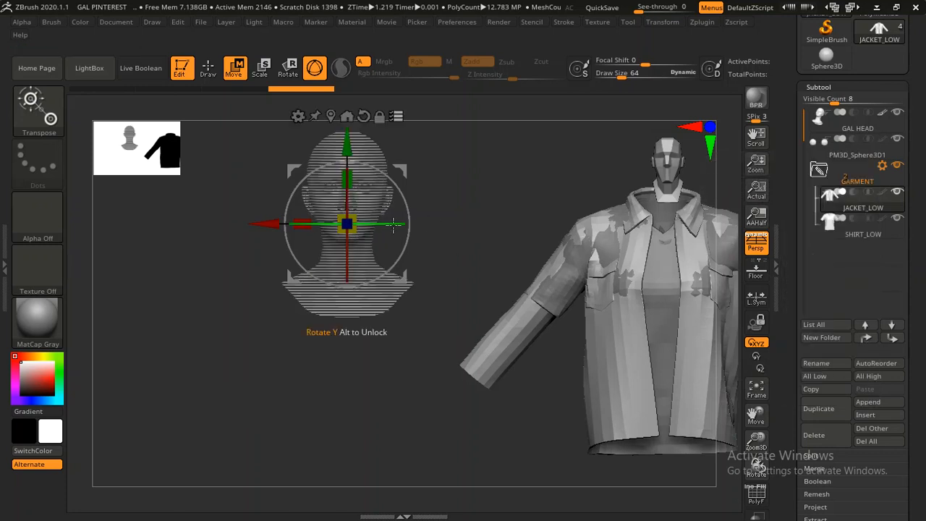
click(330, 116)
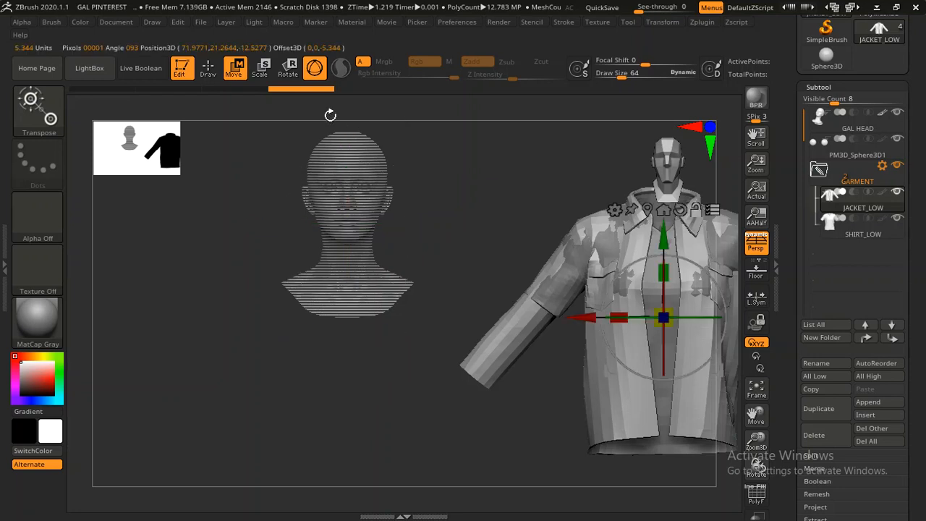
Move the jacket and shirt together along X to the head bust and lower them beneath the neck
drag(579, 316, 262, 317)
drag(482, 244, 509, 261)
drag(436, 317, 383, 323)
drag(497, 277, 424, 276)
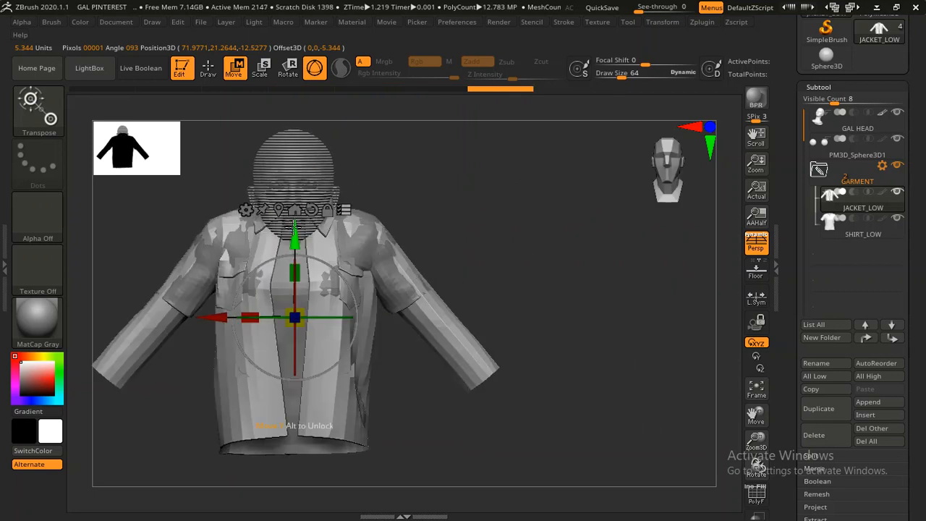
drag(290, 233, 290, 303)
Shift both garments backward along Z and slightly up in side view to fit the bust's neck and shoulders
drag(453, 221, 546, 348)
drag(539, 204, 317, 339)
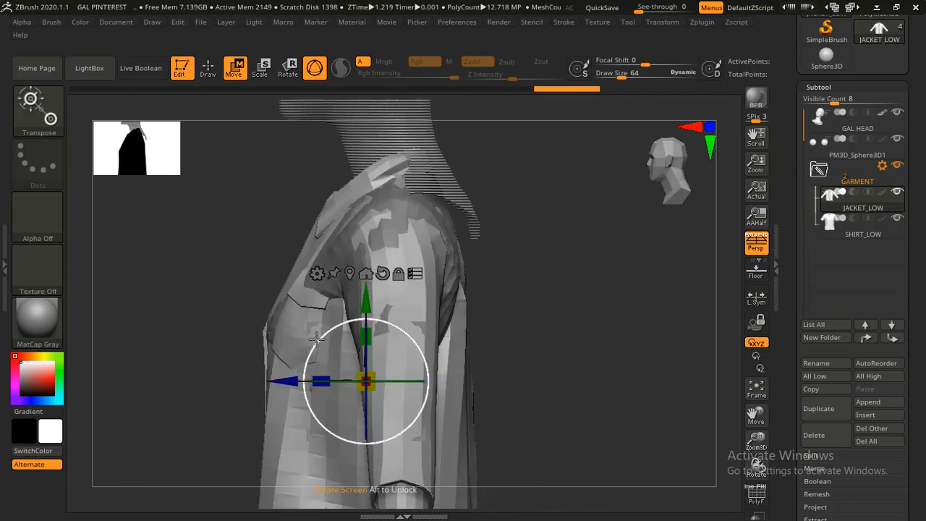
drag(287, 381, 308, 382)
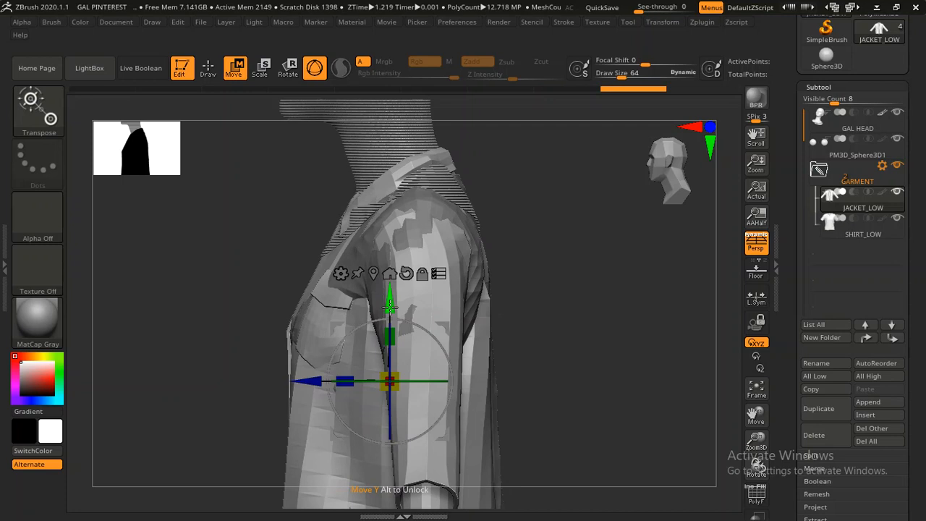
drag(390, 308, 389, 288)
drag(543, 243, 591, 244)
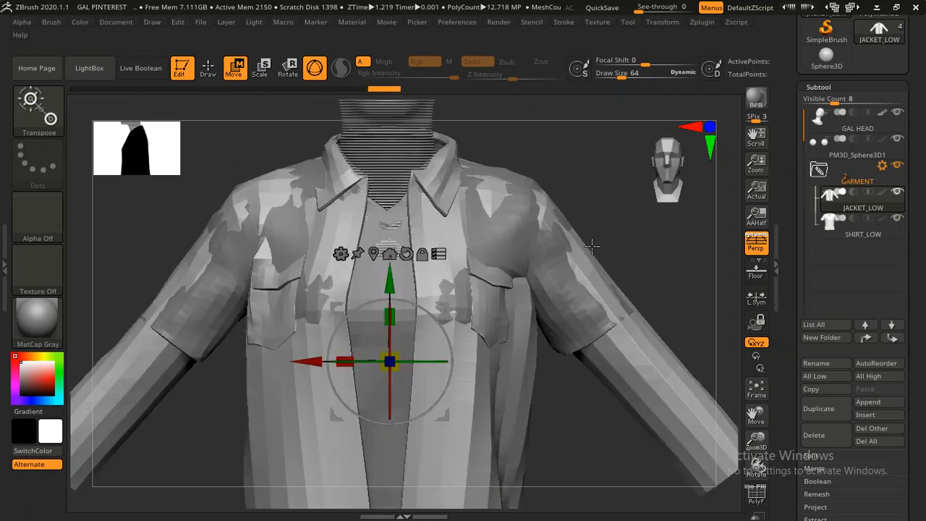
alt+drag(531, 149, 490, 224)
drag(521, 291, 502, 307)
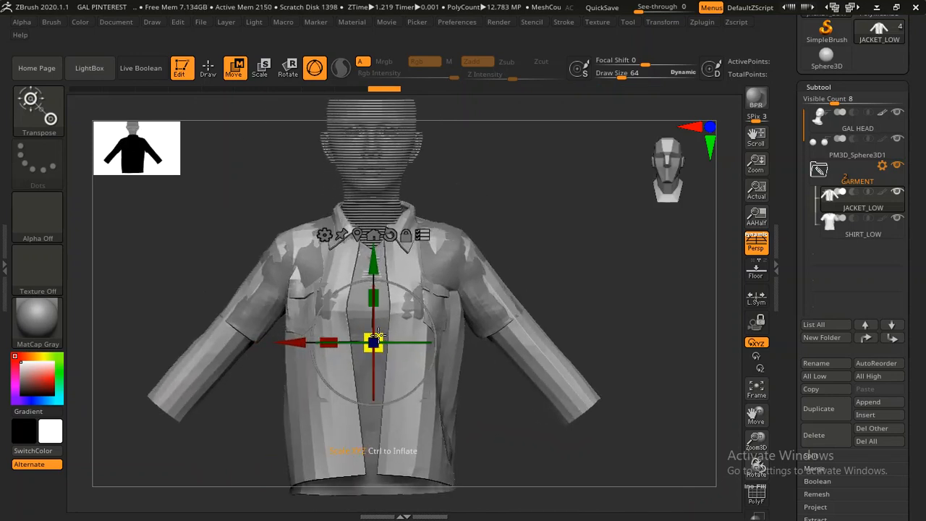
Fine-tune the position of the jacket and shirt together on the bust's neck and shoulders, checking side and front views
mouse_move(380, 337)
mouse_down()
mouse_move(389, 334)
mouse_move(379, 340)
mouse_up()
drag(484, 213, 484, 246)
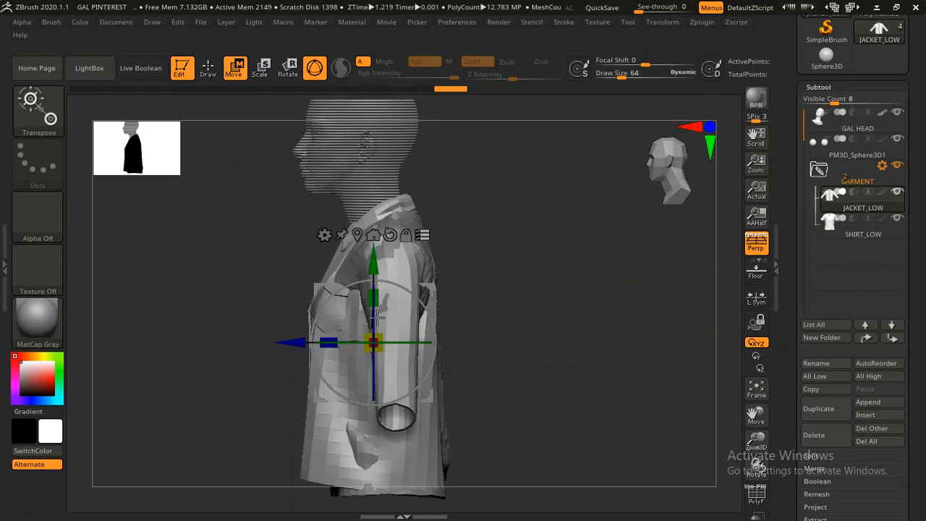
alt+drag(529, 228, 579, 272)
drag(259, 430, 255, 430)
drag(495, 224, 503, 213)
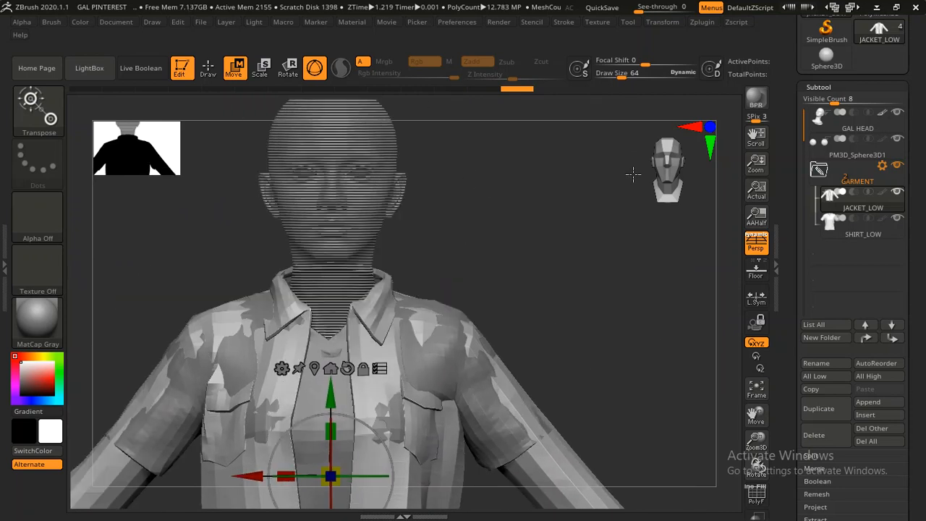
Select the PM3D_Sphere3D1 subtool, end Transpose Set on the GARMENT folder, and return to Draw mode
click(841, 155)
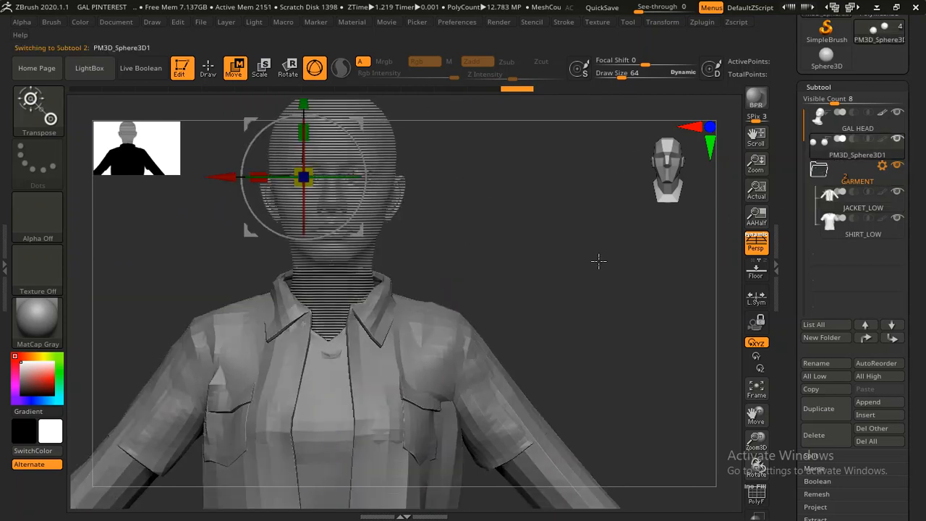
alt+drag(518, 265, 536, 303)
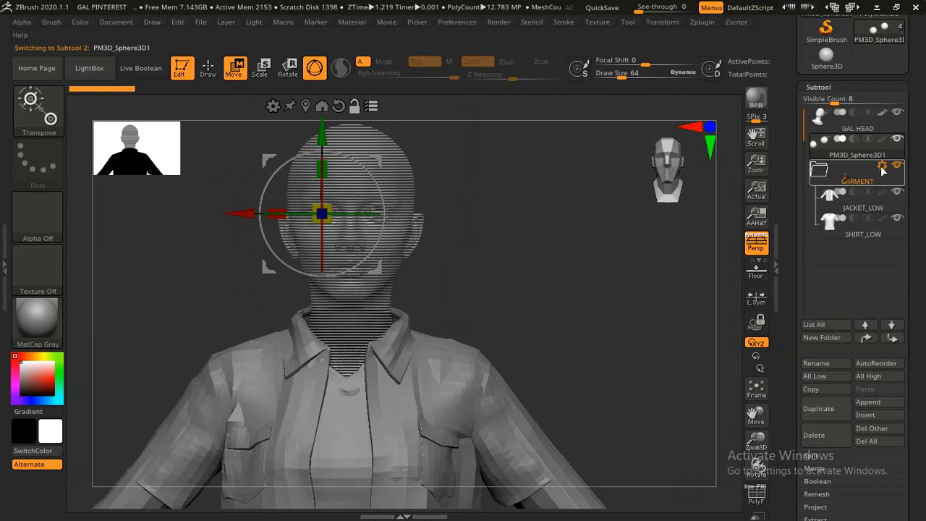
click(881, 167)
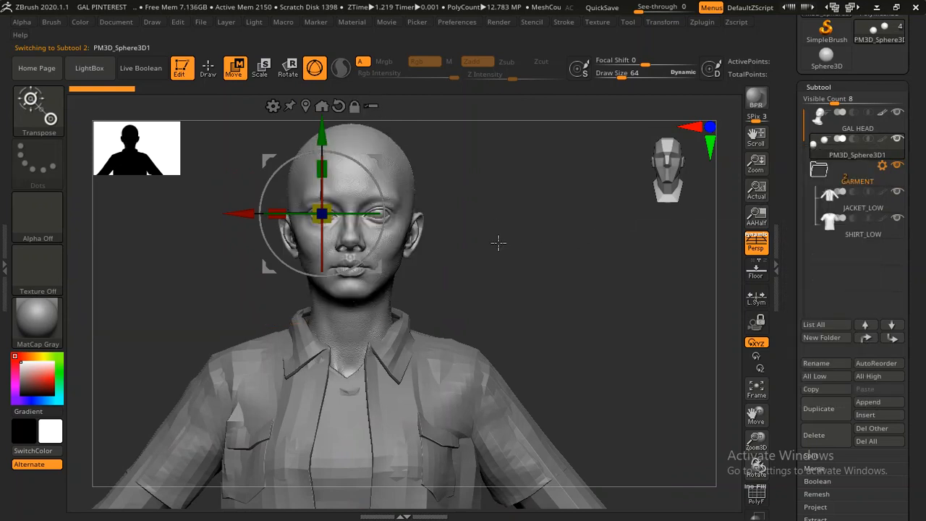
key(q)
alt+drag(547, 279, 591, 256)
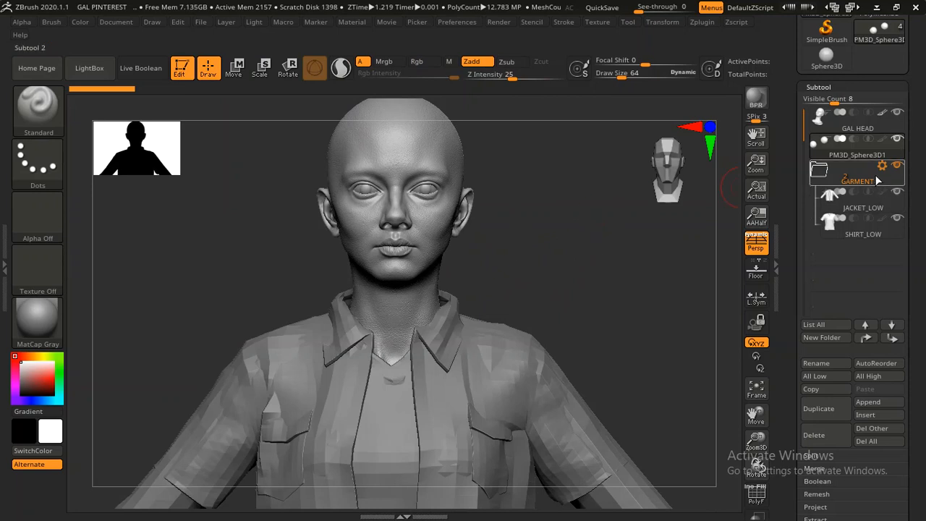
Make SHIRT_LOW the active subtool and hide JACKET_LOW
click(862, 232)
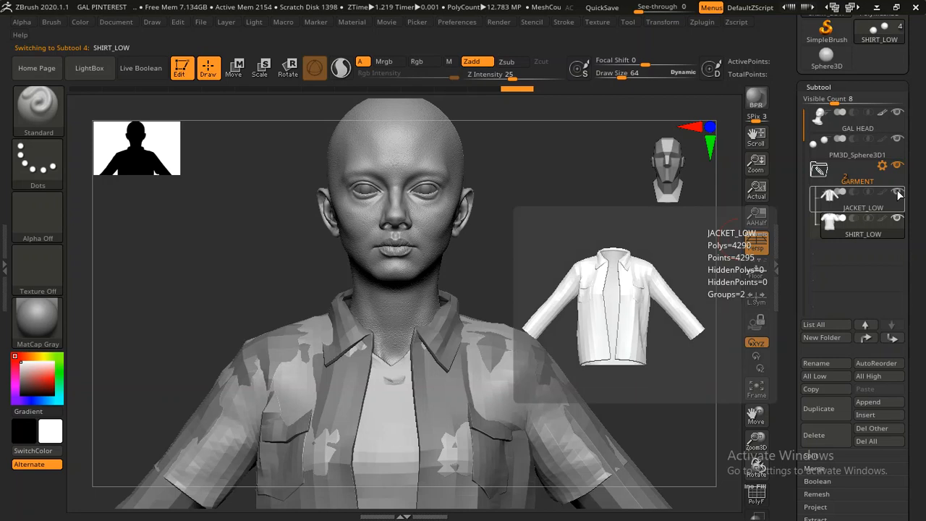
click(896, 192)
drag(585, 296, 593, 279)
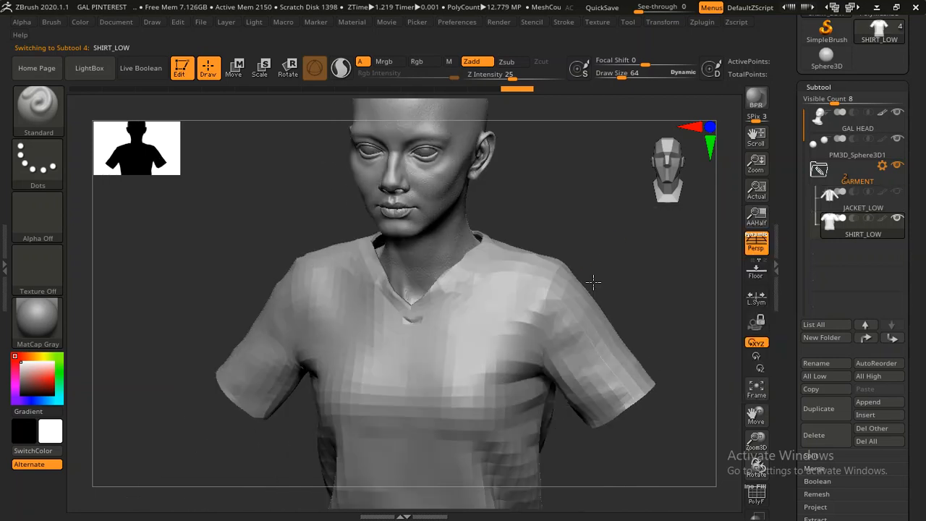
Adjust the shirt's placement against the bust in side view with the Move gizmo
key(w)
drag(596, 232, 548, 281)
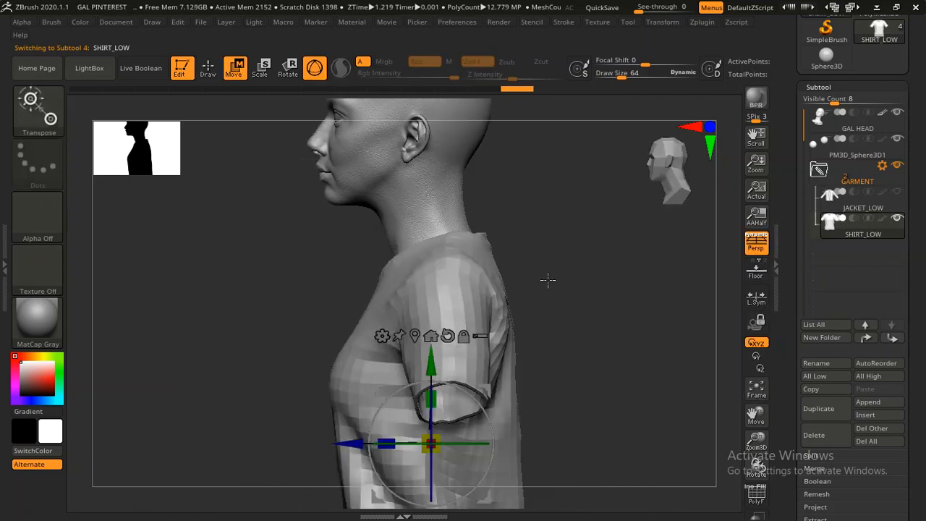
drag(566, 327, 634, 326)
drag(566, 228, 444, 414)
alt+drag(642, 378, 514, 367)
drag(440, 431, 447, 434)
drag(550, 406, 622, 325)
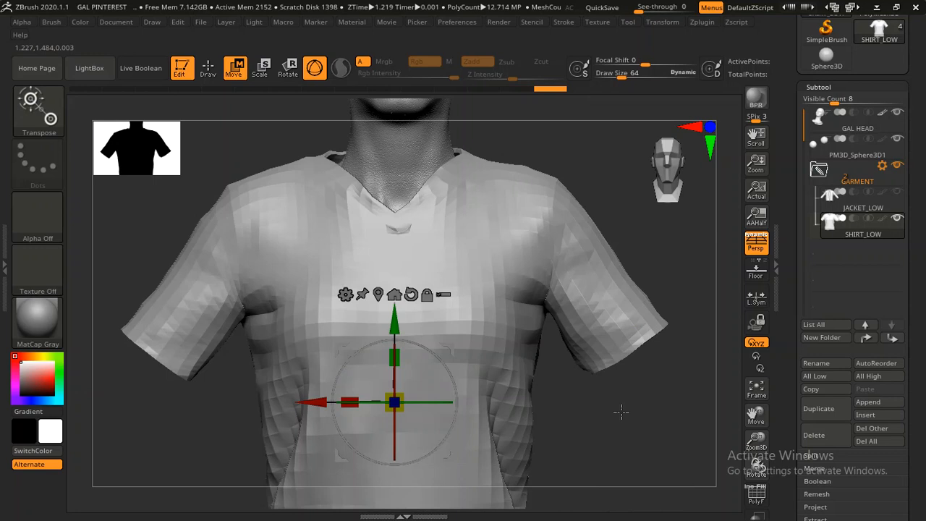
Centre the shirt on the bust along X and lower it along Y so the collar sits around the neck base
drag(645, 372, 572, 352)
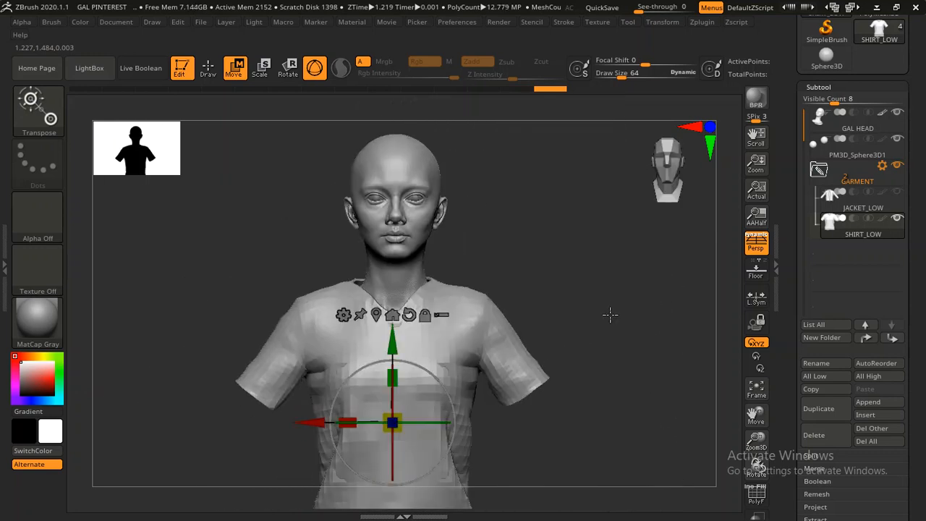
alt+drag(610, 314, 784, 189)
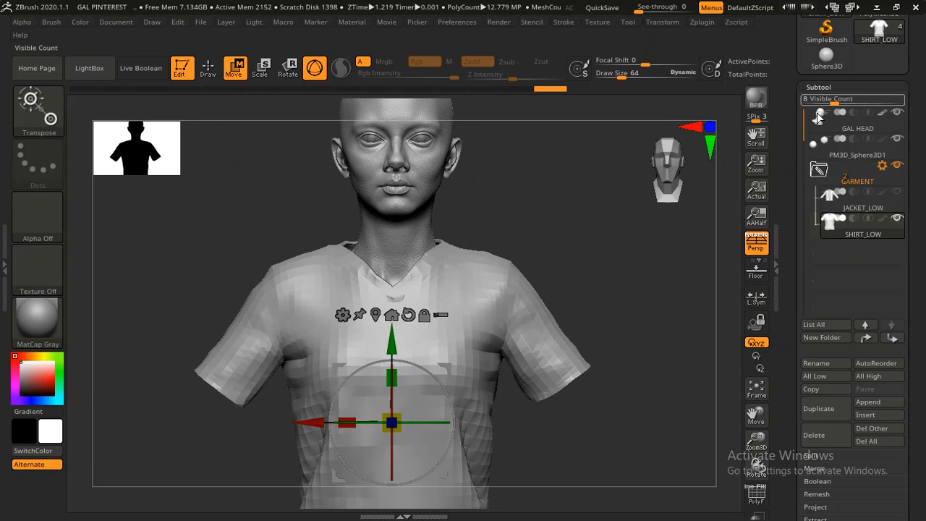
scroll(789, 356, down, 2)
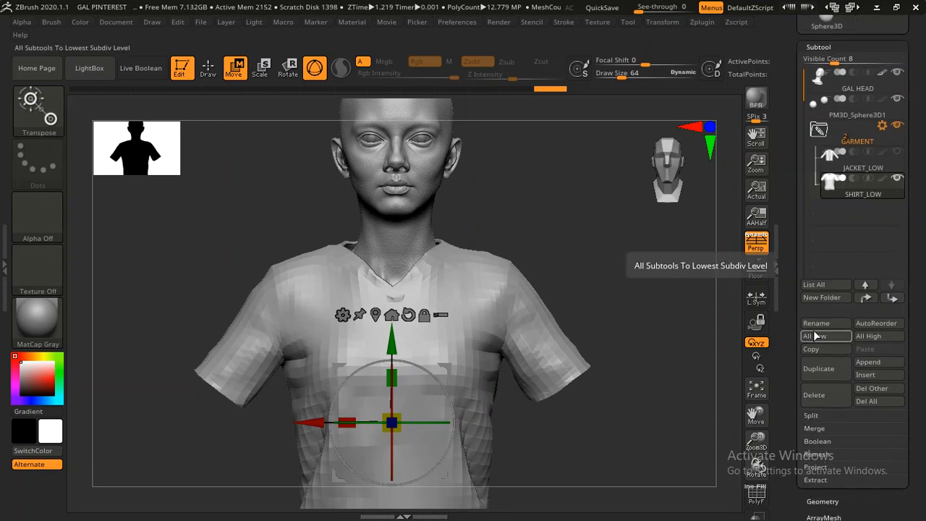
alt+drag(570, 218, 577, 262)
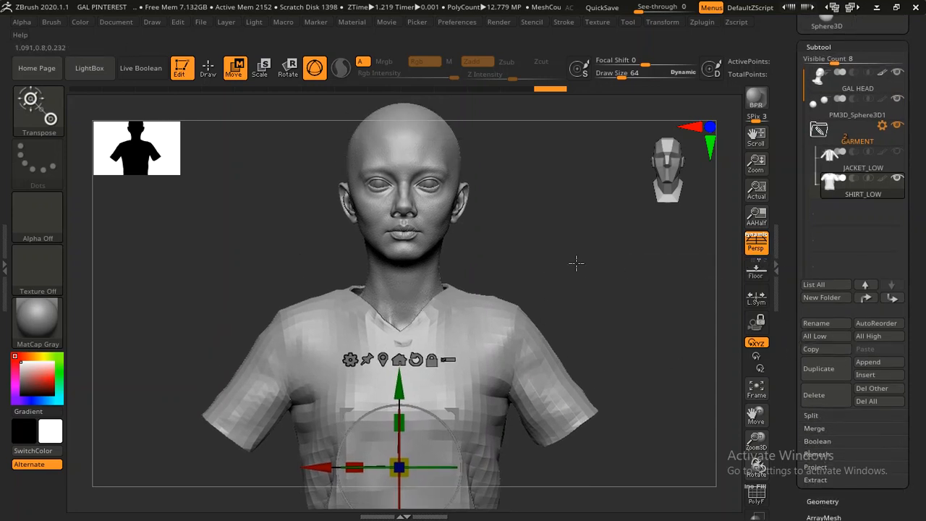
alt+drag(589, 312, 601, 376)
drag(317, 467, 323, 467)
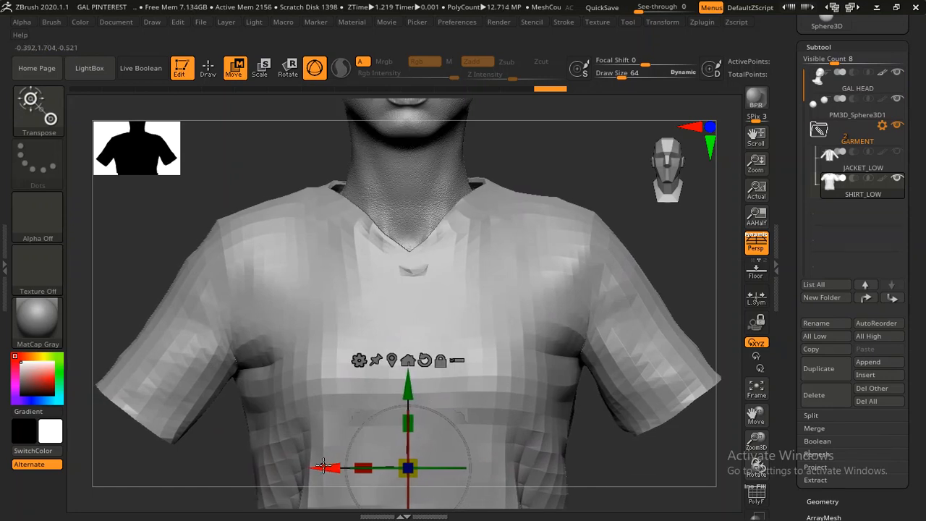
drag(406, 394, 409, 413)
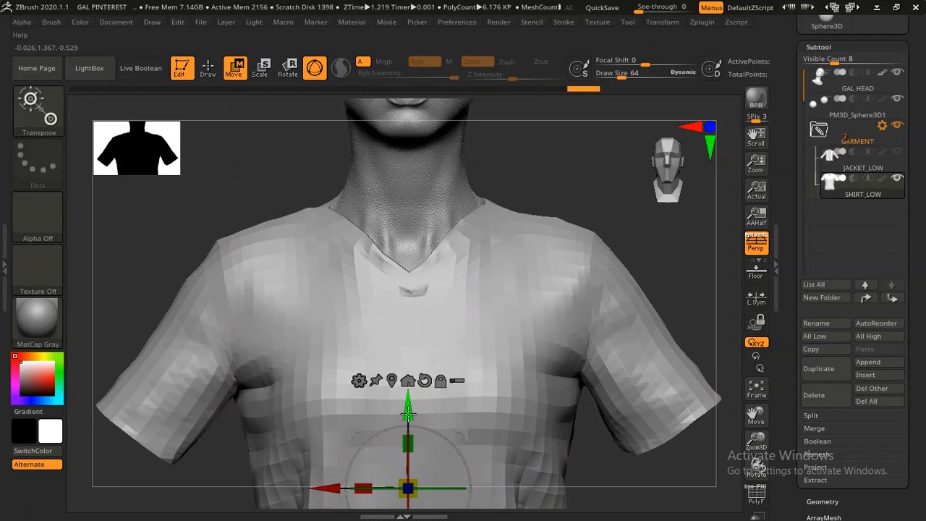
Shift the shirt backward along Z in side view and fine-tune its height from the front
drag(554, 179, 424, 312)
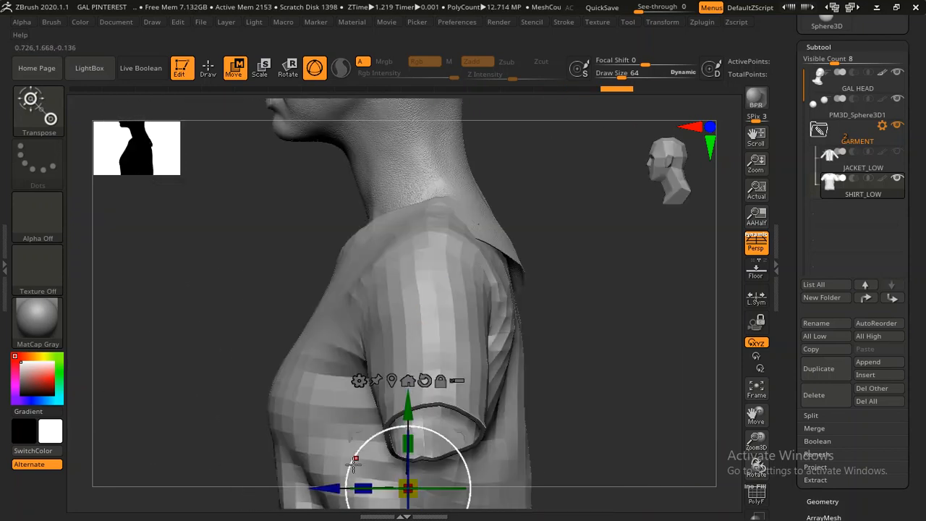
drag(323, 483, 334, 483)
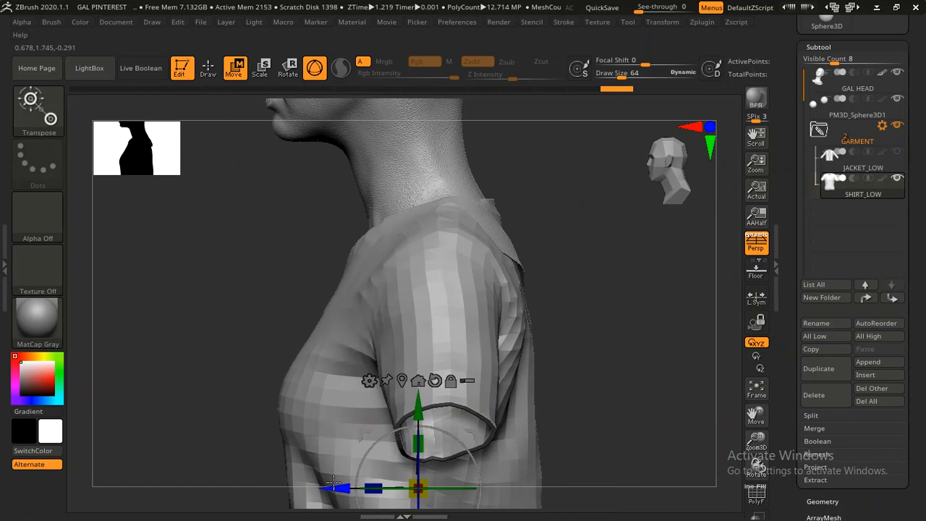
drag(538, 260, 391, 243)
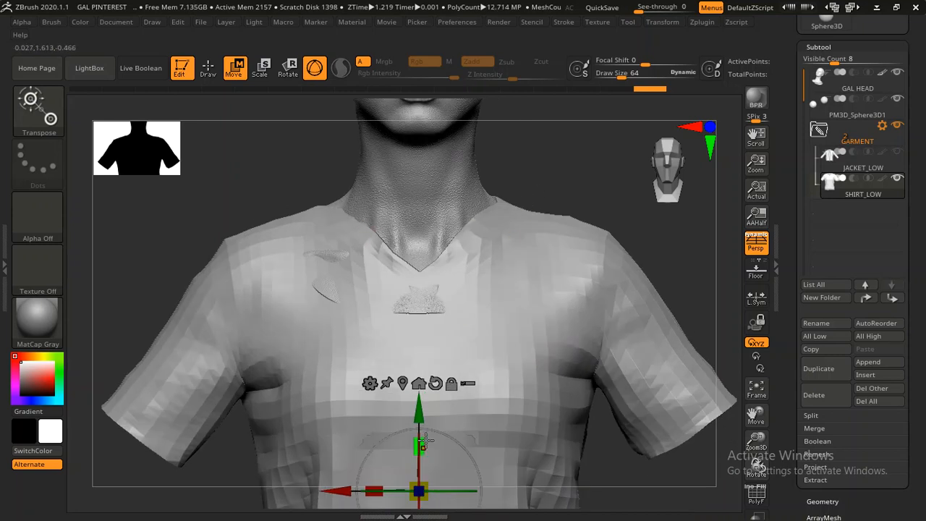
drag(417, 417, 418, 417)
Check the shirt's fit over the shoulder from above and nudge its height along Y in front view
drag(527, 173, 373, 443)
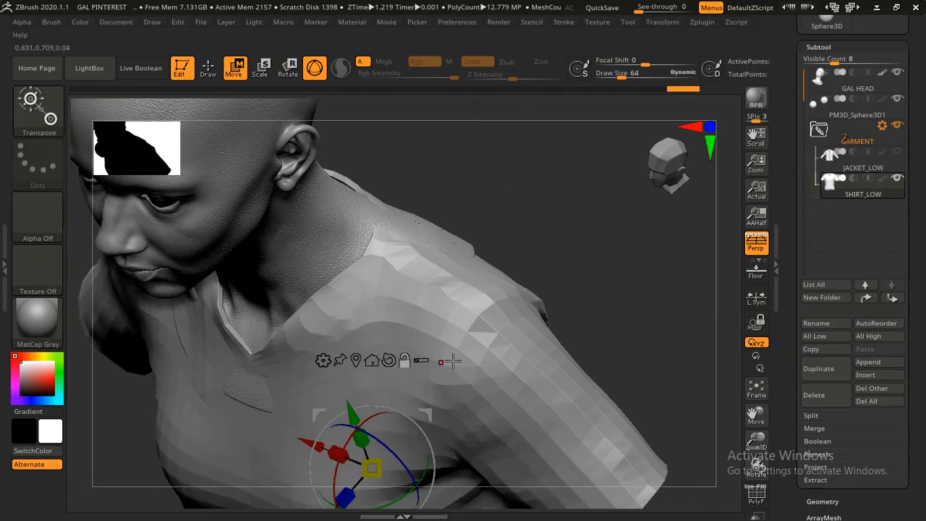
drag(589, 202, 353, 451)
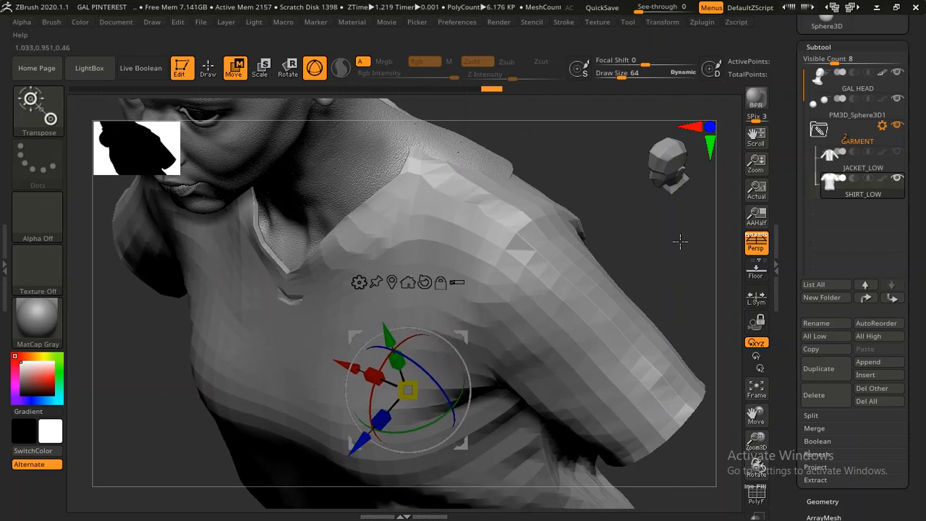
shift+drag(680, 242, 691, 213)
alt+drag(645, 410, 577, 263)
drag(395, 349, 394, 350)
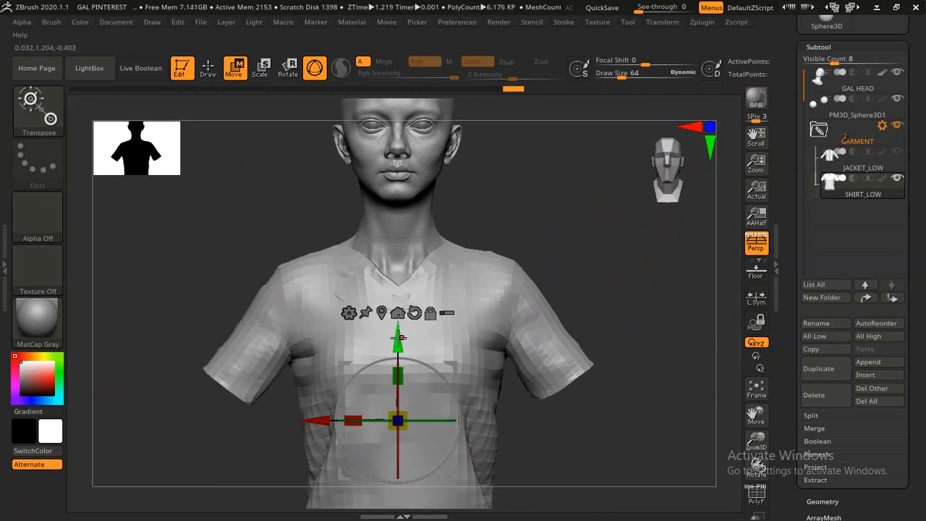
Widen the shirt's depth along Z in side view to cover the bust, and return to Draw mode
shift+drag(521, 198, 540, 330)
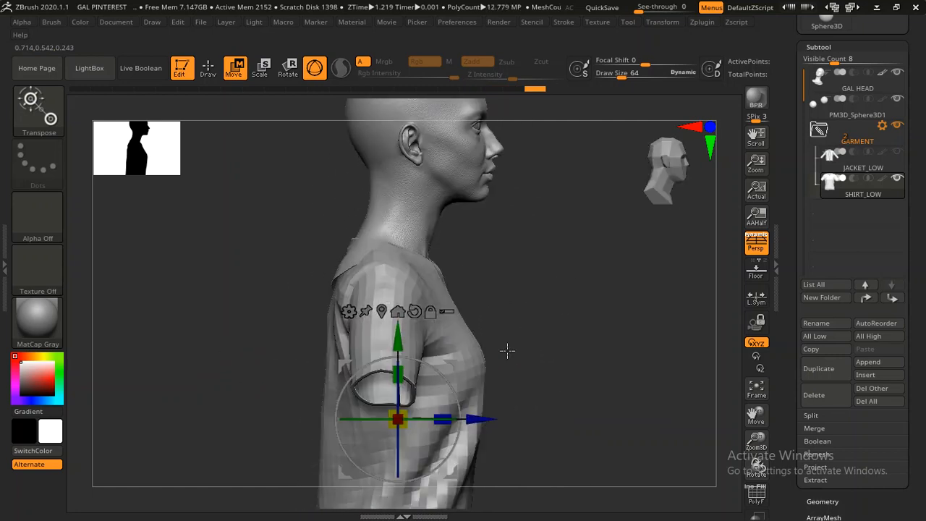
alt+drag(531, 362, 531, 340)
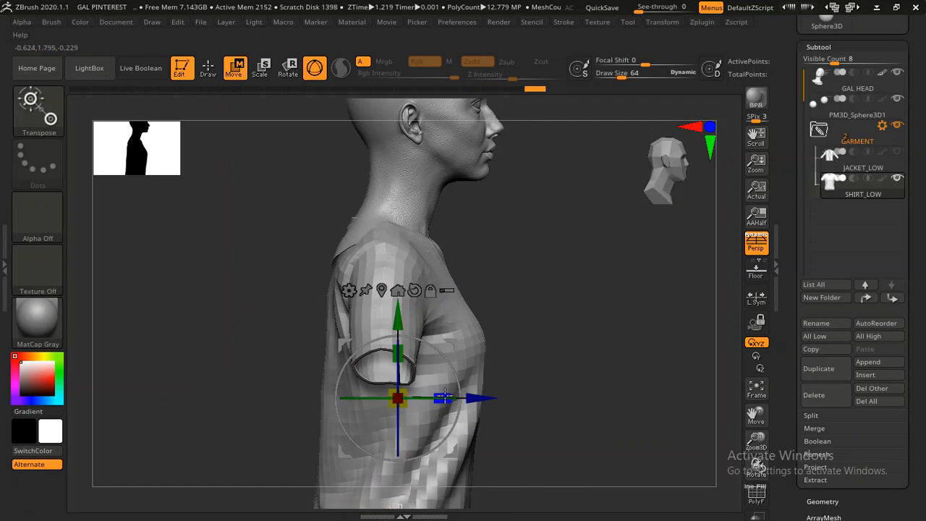
drag(444, 398, 456, 398)
drag(548, 290, 581, 281)
key(q)
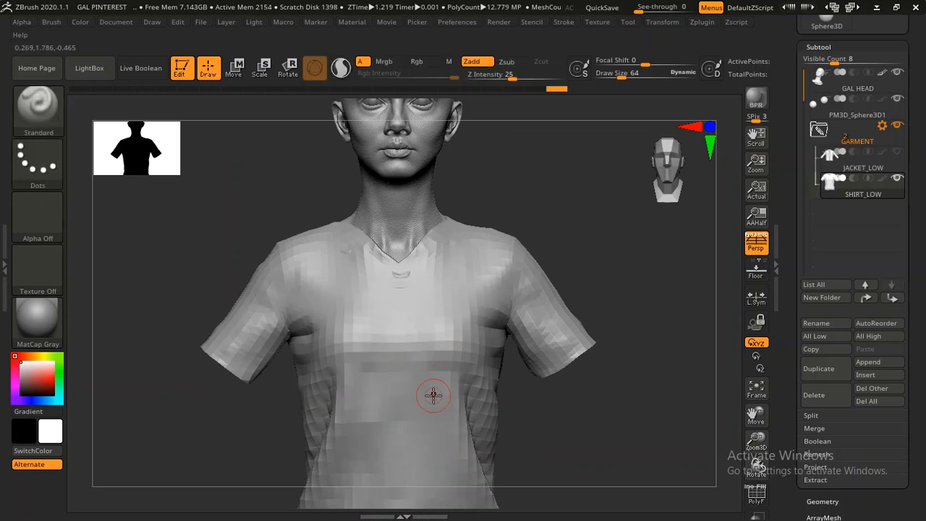
Switch the interface layout to compact_UI and bring up the reference image window over the viewport
click(845, 7)
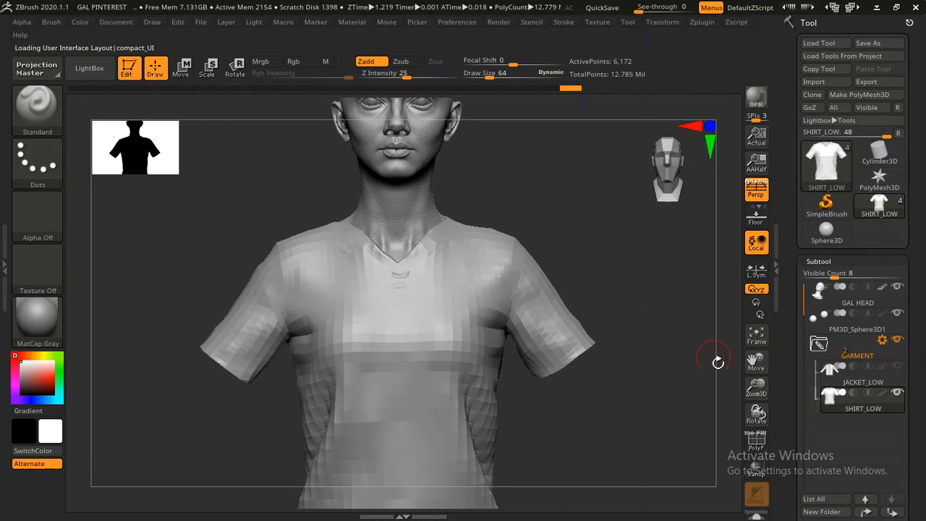
key(alt+Tab)
key(alt+Tab)
key(alt+Tab)
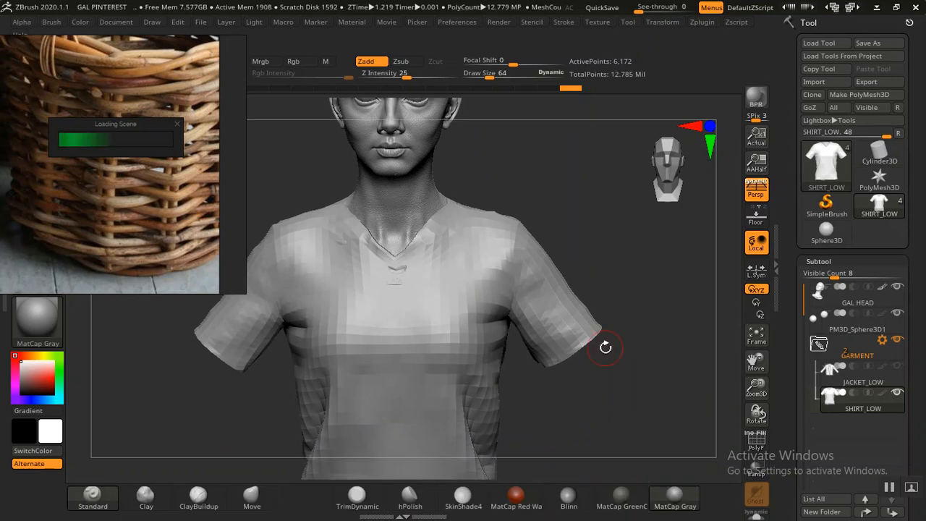
Choose the Move brush for the shirt and enlarge its Draw Size to about 348
click(252, 496)
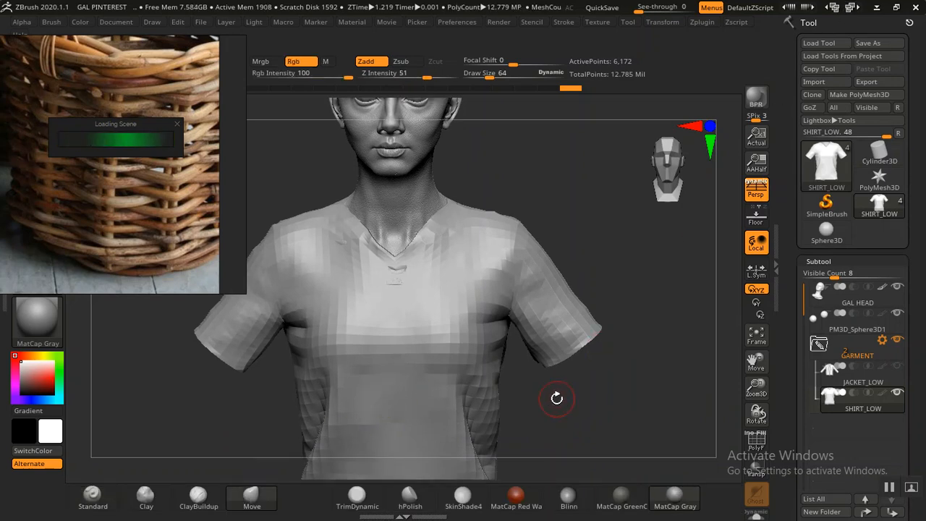
drag(593, 413, 476, 328)
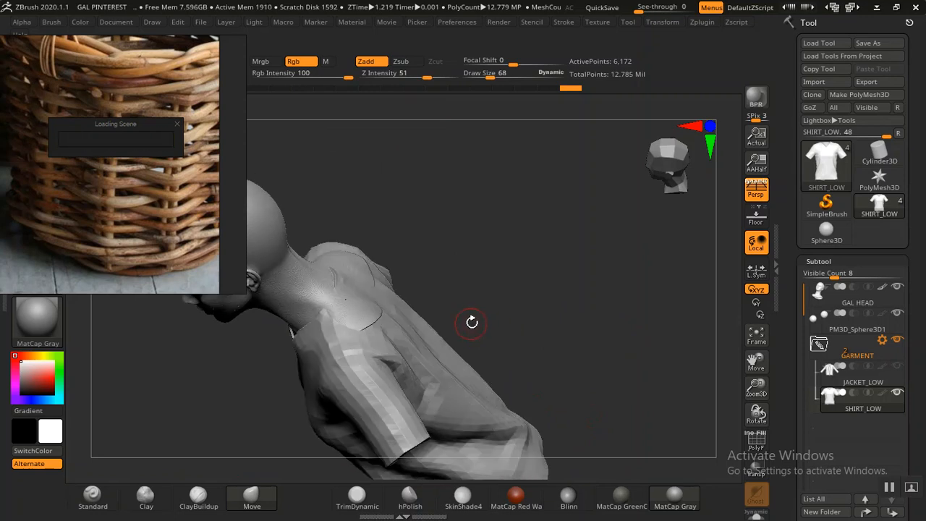
key(bracketright)
key(bracketright)
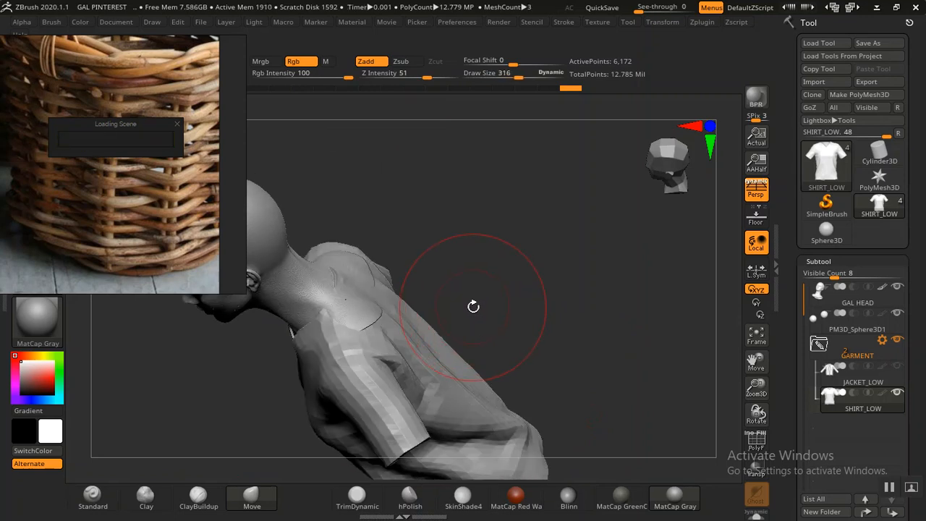
Pull the shirt's shoulders and upper chest over the bust with the Move brush at Draw Size 348
drag(492, 283, 377, 317)
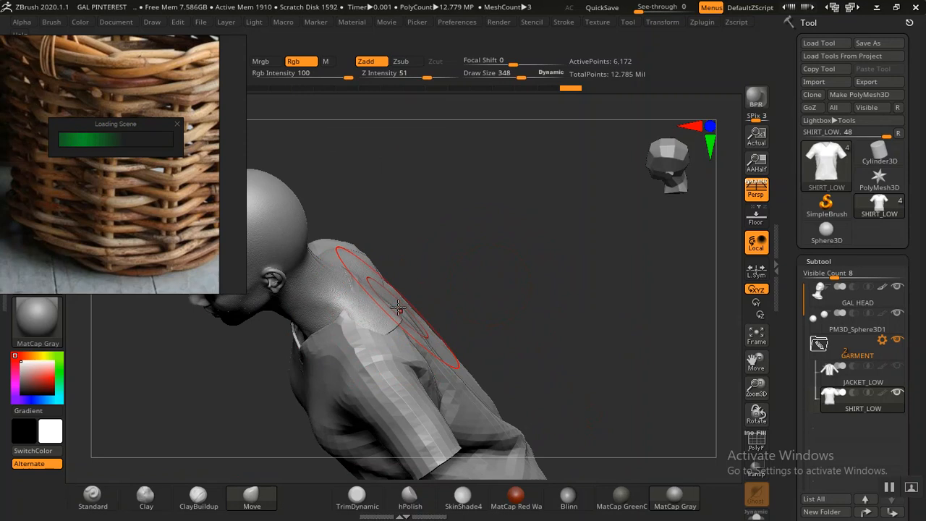
drag(483, 262, 544, 217)
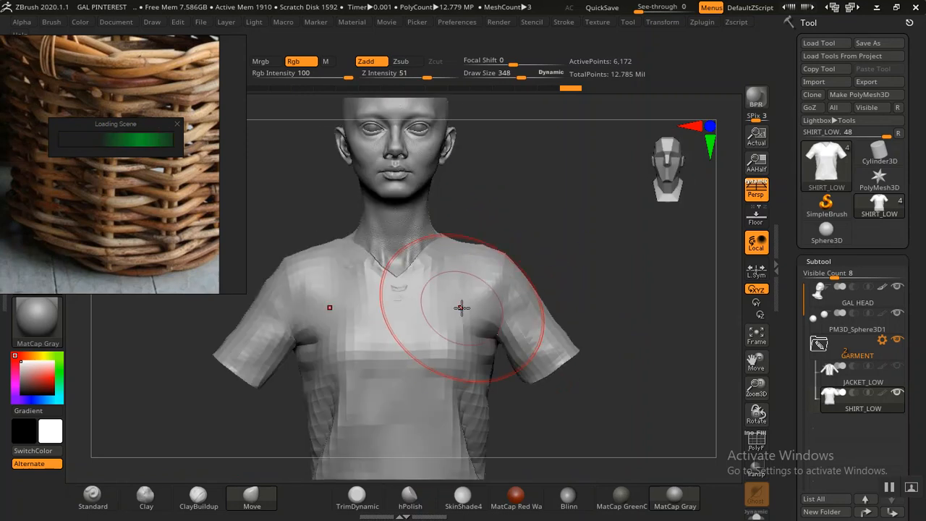
drag(528, 250, 551, 246)
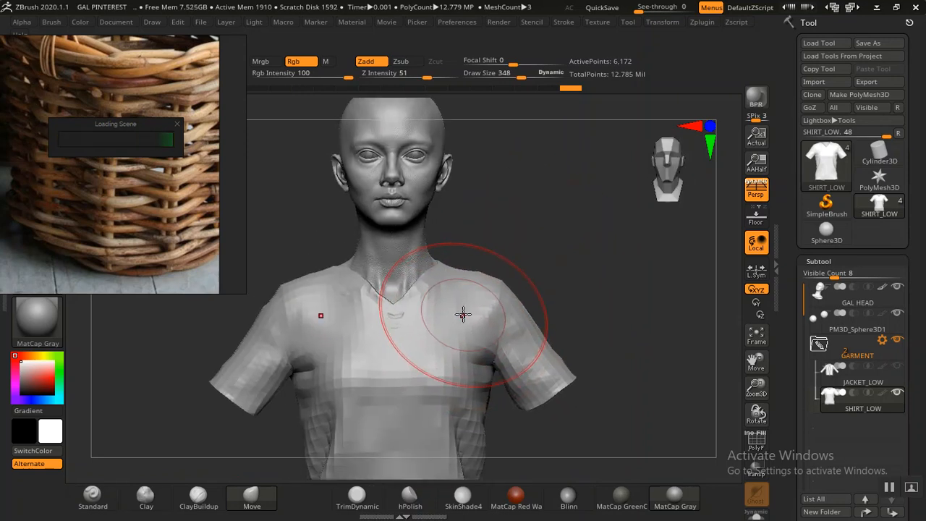
alt+drag(538, 251, 448, 333)
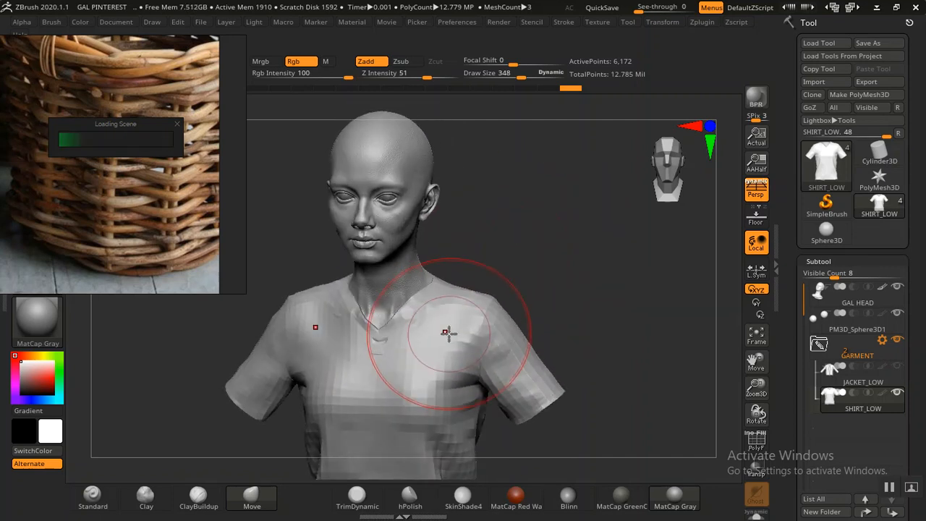
drag(509, 268, 377, 360)
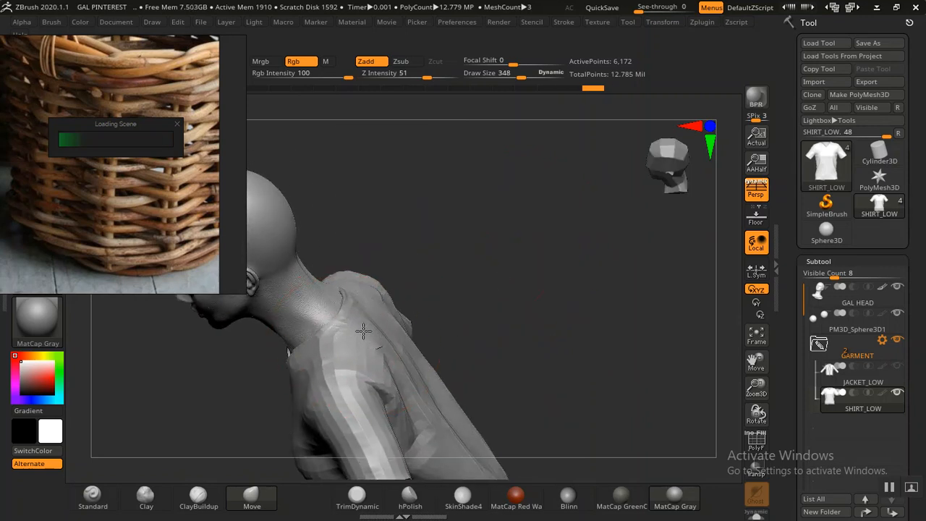
Reshape the shirt's upper back and rear shoulders with the Move brush so they follow the body
mouse_move(579, 294)
mouse_down()
mouse_move(554, 368)
mouse_move(581, 374)
mouse_move(422, 255)
mouse_up()
mouse_move(440, 217)
mouse_down()
mouse_move(456, 196)
mouse_move(332, 244)
mouse_up()
mouse_move(408, 265)
mouse_down()
mouse_move(504, 249)
mouse_move(506, 308)
mouse_move(434, 325)
mouse_move(500, 306)
mouse_move(571, 345)
mouse_move(562, 353)
mouse_move(388, 352)
mouse_up()
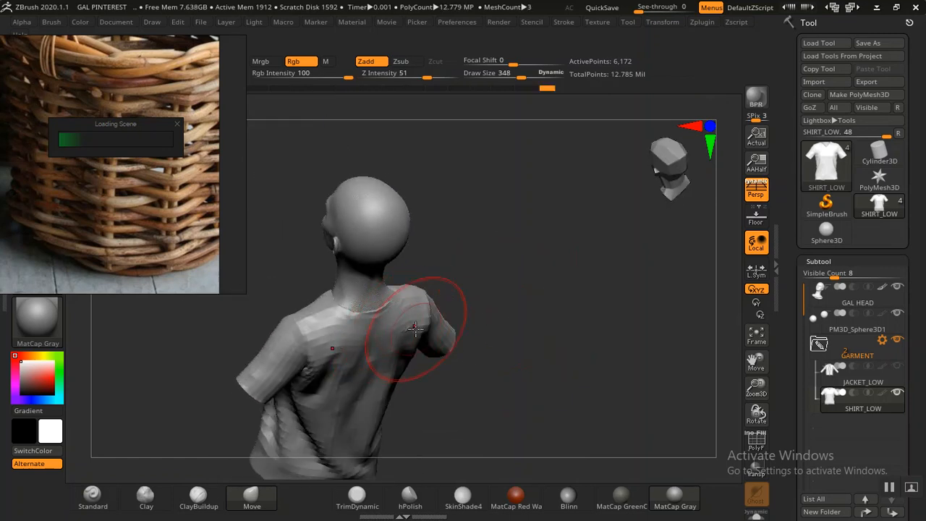
drag(570, 329, 519, 340)
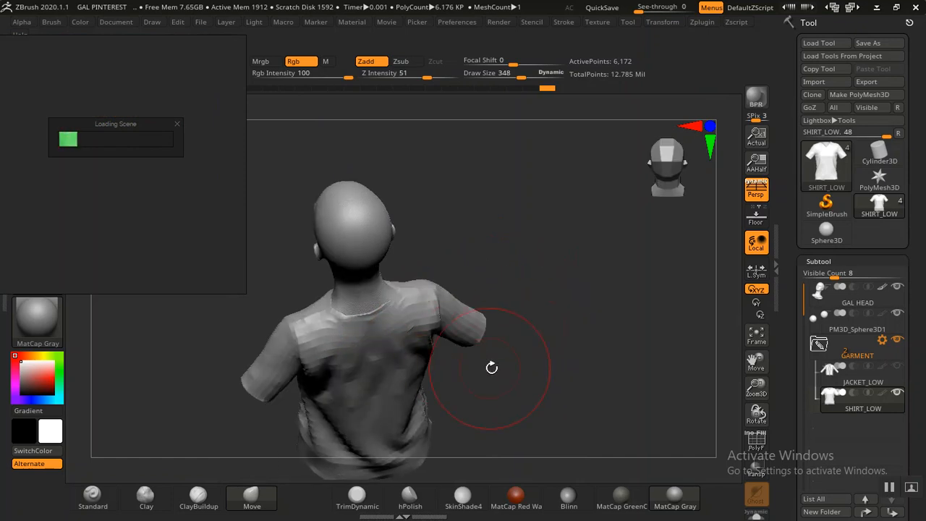
Reduce the Move brush's Draw Size to 171 and fit the shirt's back collar around the nape
alt+drag(522, 385, 420, 323)
mouse_move(497, 210)
mouse_down()
mouse_move(403, 290)
mouse_move(511, 265)
mouse_move(482, 296)
mouse_move(453, 355)
mouse_move(404, 279)
mouse_up()
key(space)
mouse_move(515, 306)
alt+mouse_down()
mouse_move(547, 304)
mouse_move(565, 385)
mouse_move(579, 360)
mouse_move(410, 283)
alt+mouse_up()
drag(580, 323, 381, 265)
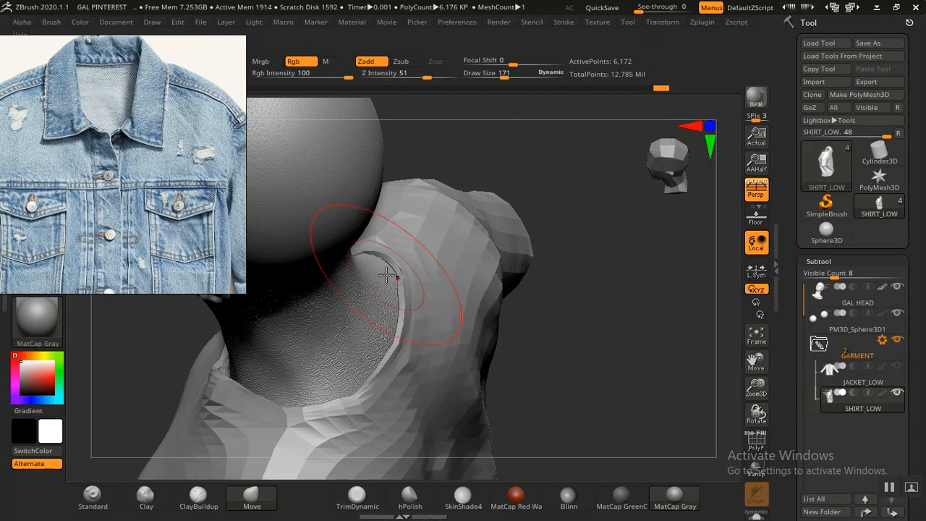
Adjust the sides of the shirt's collar so the edge wraps evenly around the neck
drag(572, 298, 533, 294)
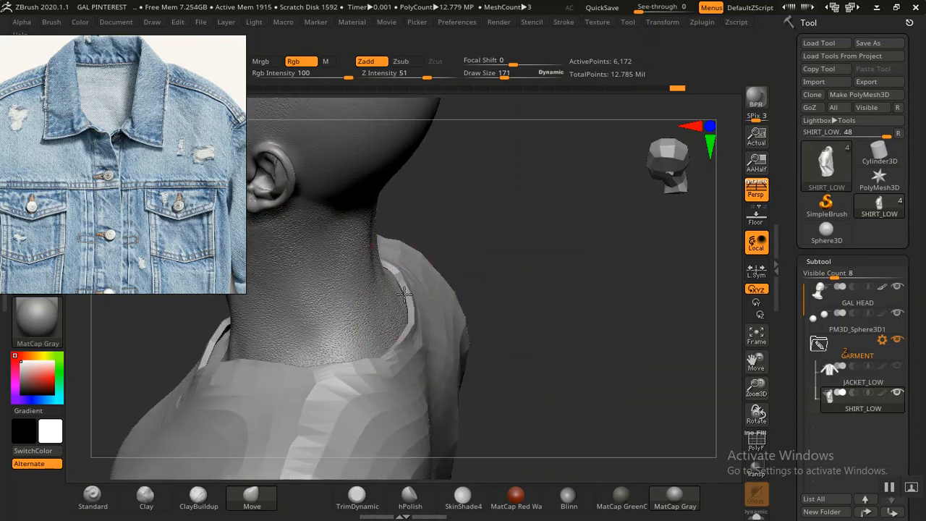
drag(486, 336, 447, 256)
shift+drag(529, 318, 551, 317)
mouse_move(556, 269)
mouse_down()
mouse_move(538, 271)
mouse_move(558, 300)
mouse_move(550, 359)
mouse_move(458, 307)
mouse_up()
Smooth and reshape the front V-neckline where it meets the neck and shoulders
alt+drag(490, 253, 518, 422)
mouse_move(508, 213)
mouse_down()
mouse_move(509, 184)
mouse_move(456, 329)
mouse_move(528, 254)
mouse_move(542, 277)
mouse_up()
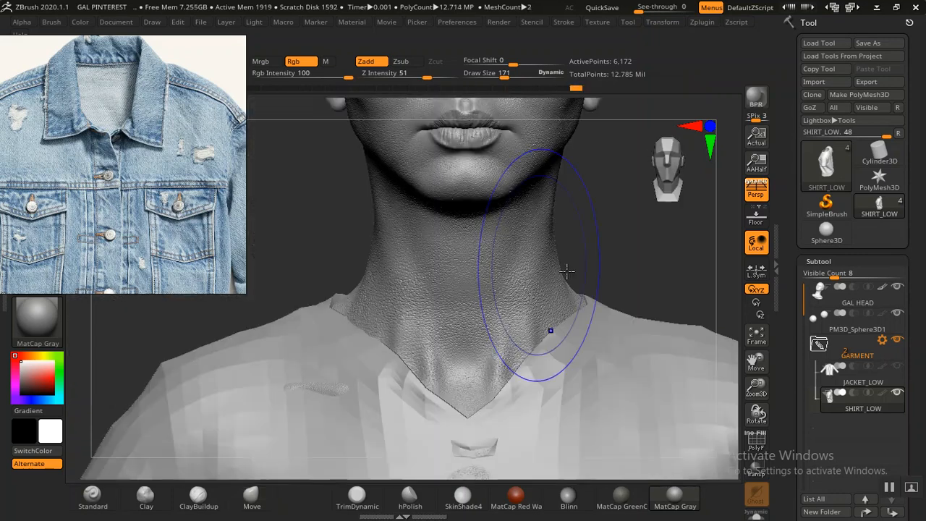
alt+drag(567, 239, 539, 210)
drag(587, 312, 637, 311)
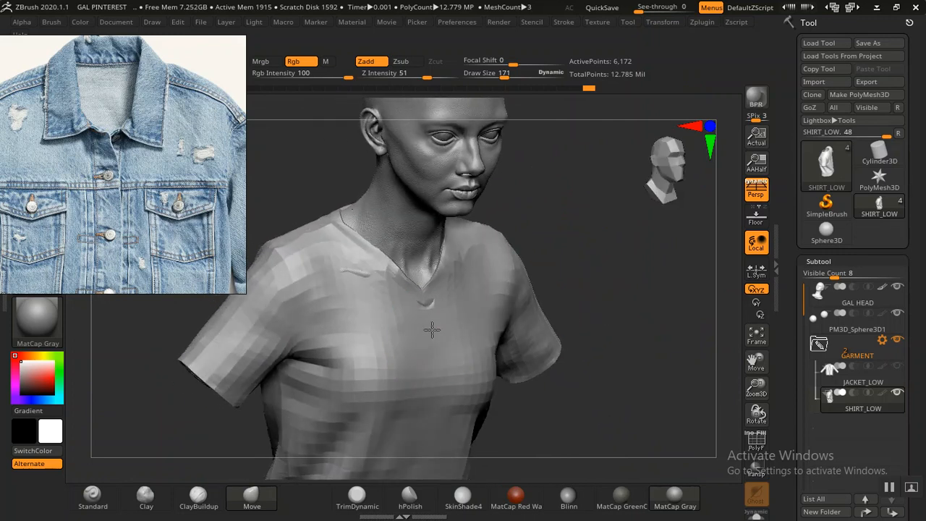
Pull the shirt's front outward below the neckline to cover the chest areas poking through
drag(564, 214, 397, 272)
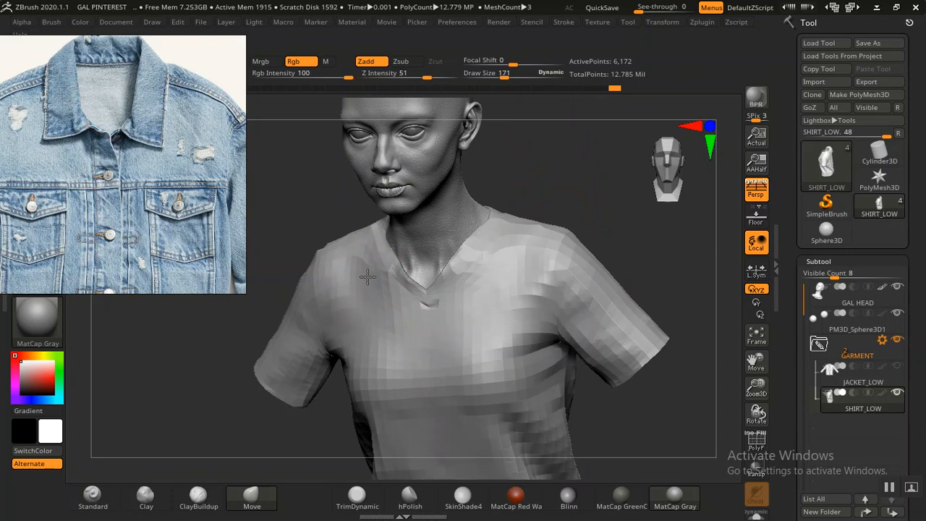
alt+drag(501, 148, 543, 239)
drag(517, 290, 673, 298)
Set the Move brush's Draw Size to 243 and refine the shirt's back, sides and shoulder silhouette
shift+drag(562, 304, 518, 310)
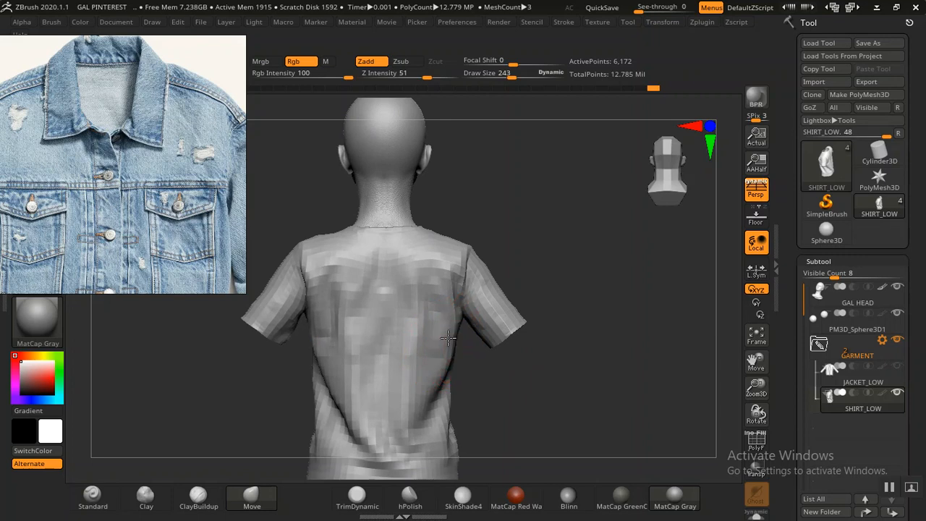
drag(594, 329, 571, 316)
drag(628, 319, 522, 322)
mouse_move(672, 248)
alt+mouse_down()
mouse_move(598, 270)
mouse_move(582, 336)
mouse_move(594, 358)
mouse_move(542, 413)
alt+mouse_up()
shift+drag(425, 386, 471, 369)
mouse_move(588, 182)
mouse_down()
mouse_move(535, 159)
mouse_move(596, 180)
mouse_move(565, 229)
mouse_move(589, 374)
mouse_move(600, 384)
mouse_move(558, 383)
mouse_move(563, 399)
mouse_move(532, 316)
mouse_move(602, 285)
mouse_move(550, 304)
mouse_move(544, 259)
mouse_move(542, 297)
mouse_up()
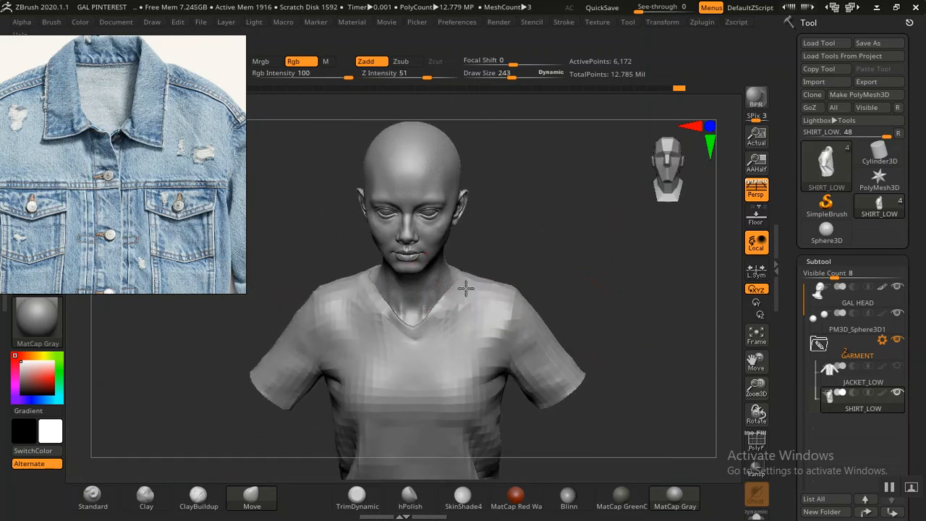
Reduce the Move brush's Draw Size to about 67 and bring the front V-neckline's edge closer to the neck
drag(540, 263, 553, 290)
alt+drag(622, 243, 585, 319)
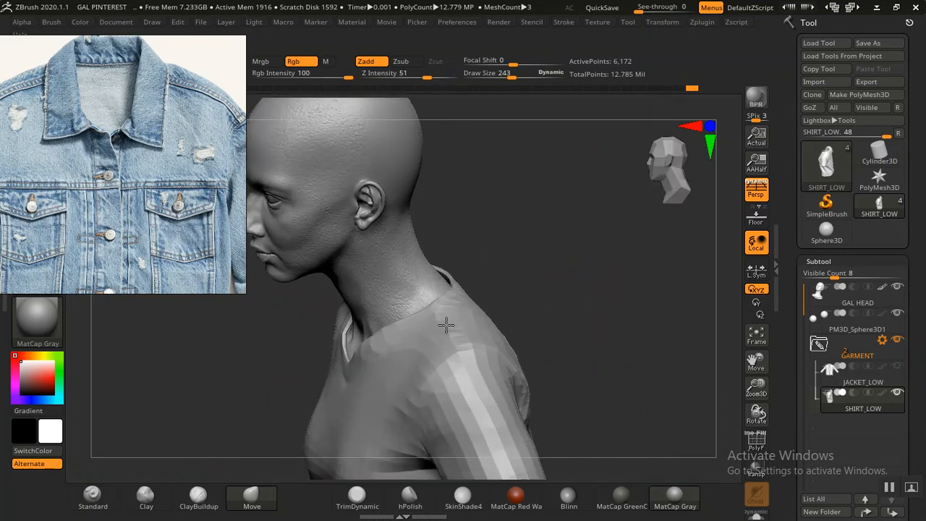
drag(369, 349, 374, 353)
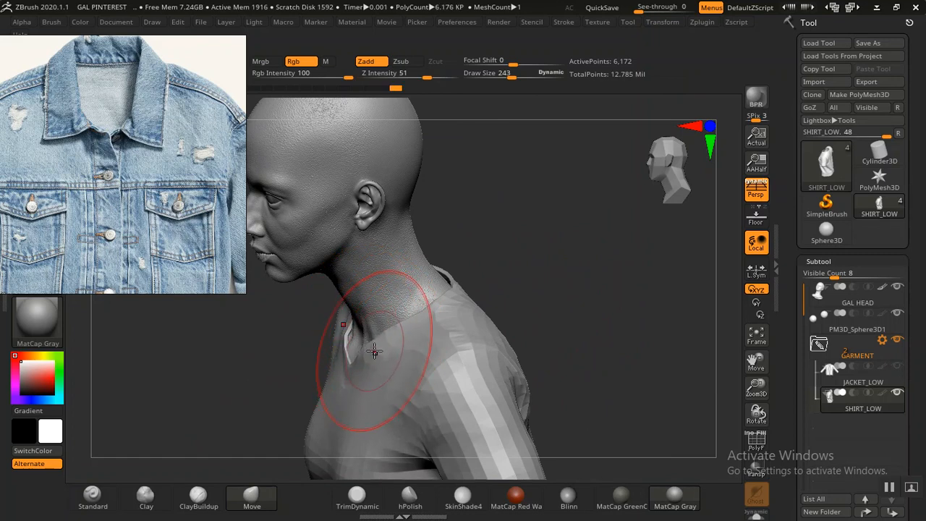
key(bracketleft)
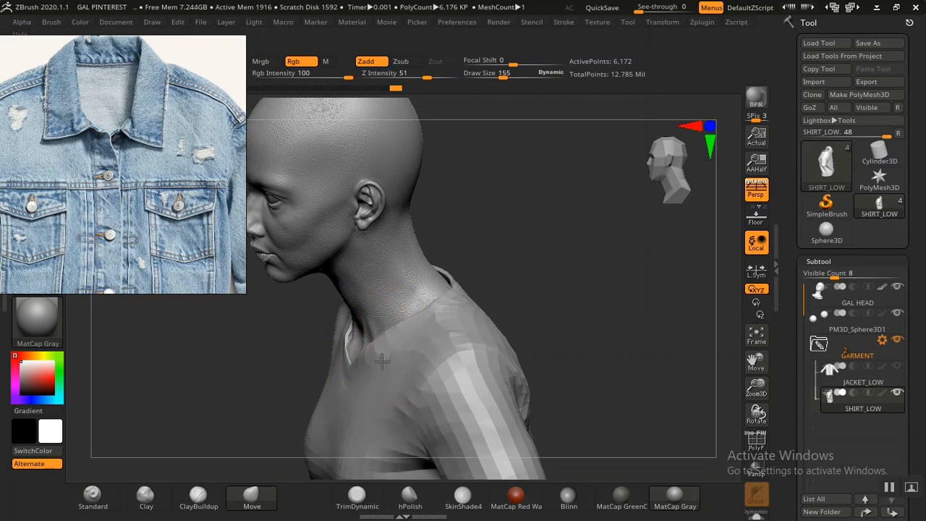
ctrl+right_drag(571, 304, 626, 362)
mouse_move(217, 356)
mouse_down()
mouse_move(196, 355)
mouse_move(210, 355)
mouse_up()
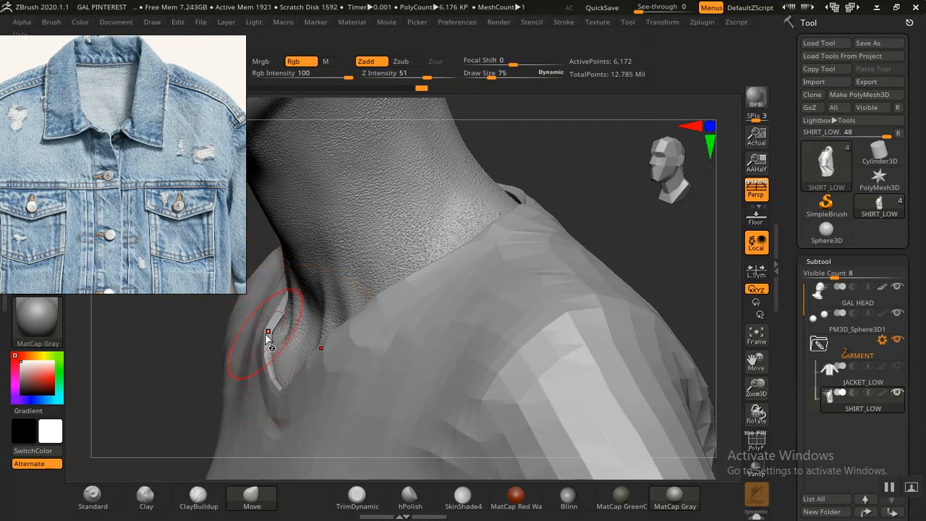
drag(180, 371, 499, 329)
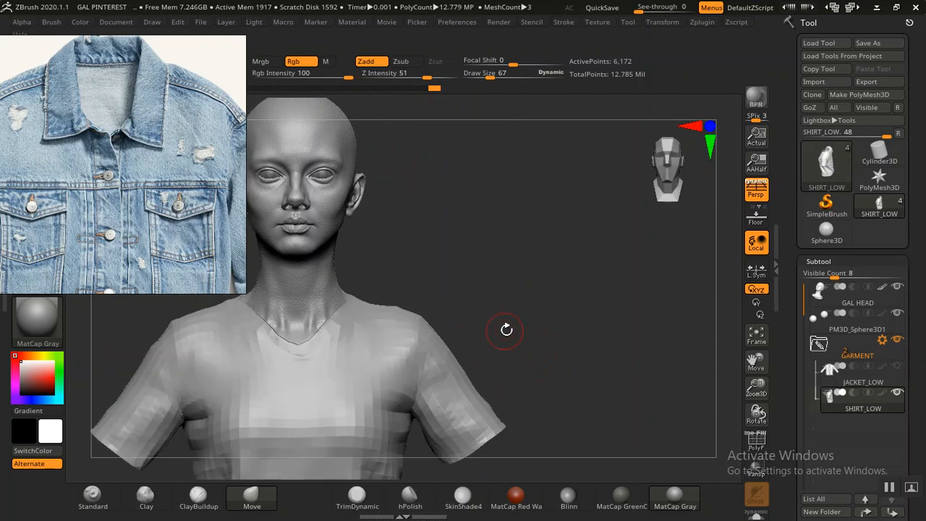
Fit the side of the collar where the neck meets the shoulder, inspecting the neckline from above
alt+drag(544, 296, 583, 273)
alt+drag(539, 239, 548, 274)
alt+drag(554, 307, 562, 384)
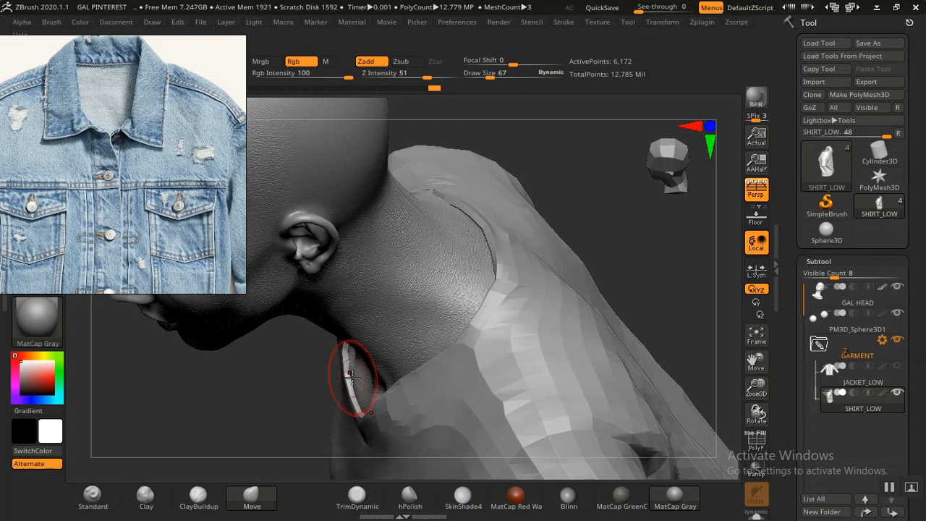
mouse_move(593, 197)
mouse_down()
mouse_move(569, 233)
mouse_move(529, 246)
mouse_up()
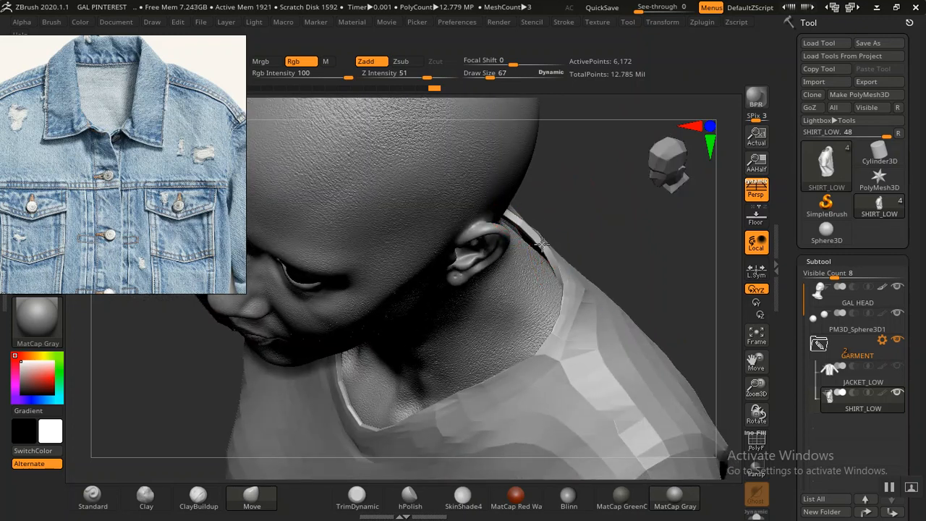
drag(549, 214, 619, 265)
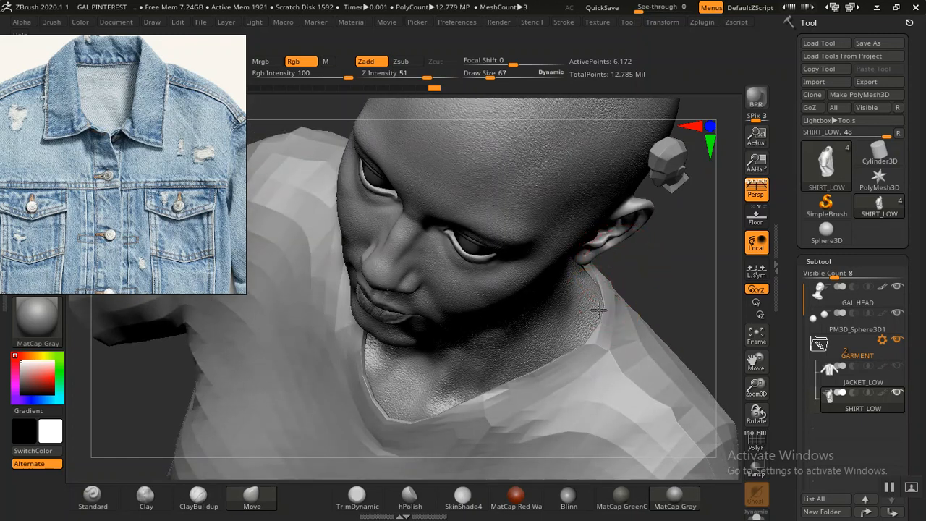
drag(673, 250, 630, 329)
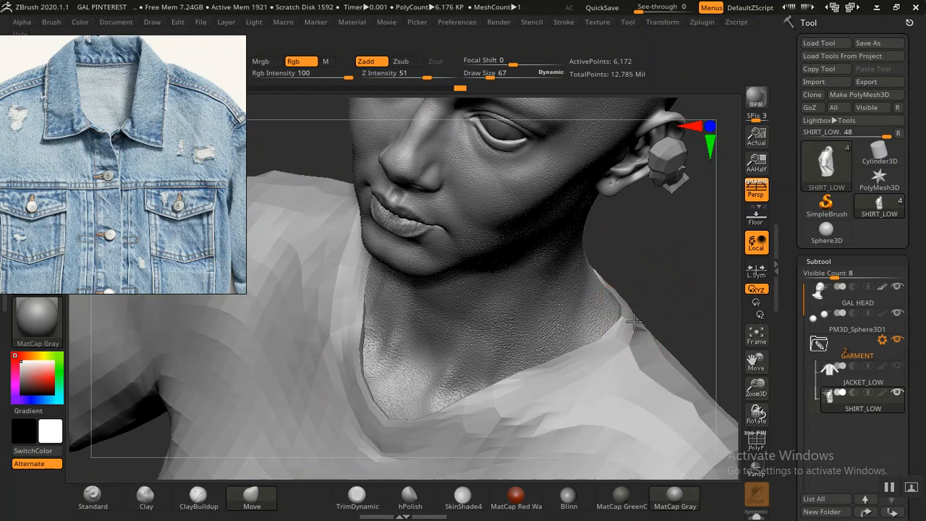
drag(635, 307, 624, 327)
Refine the front and side collar edges with Draw Size 103 and turn on the shirt's PolyFrame display
drag(673, 283, 637, 267)
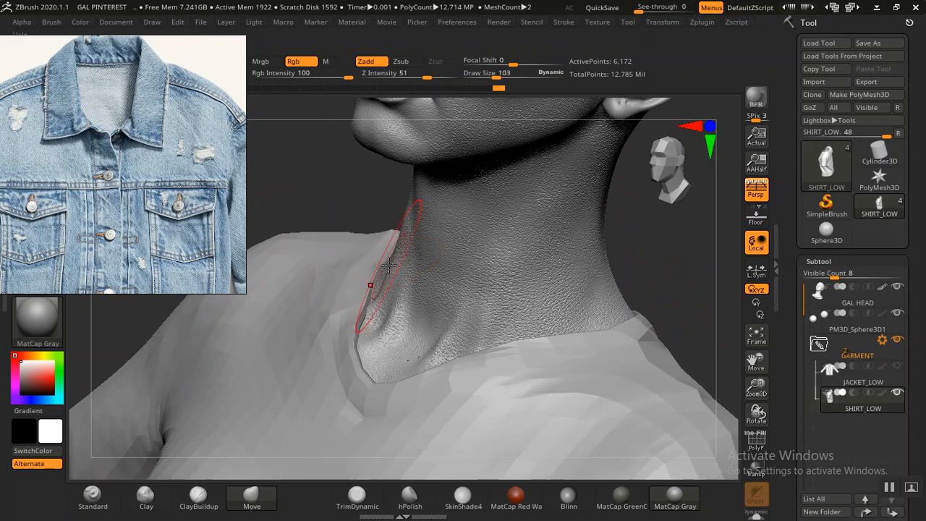
drag(653, 251, 676, 233)
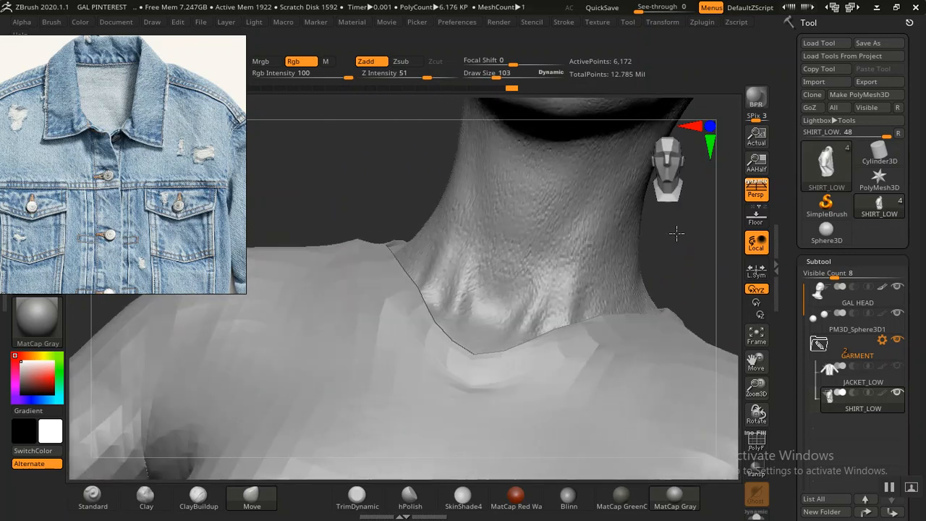
drag(383, 209, 362, 207)
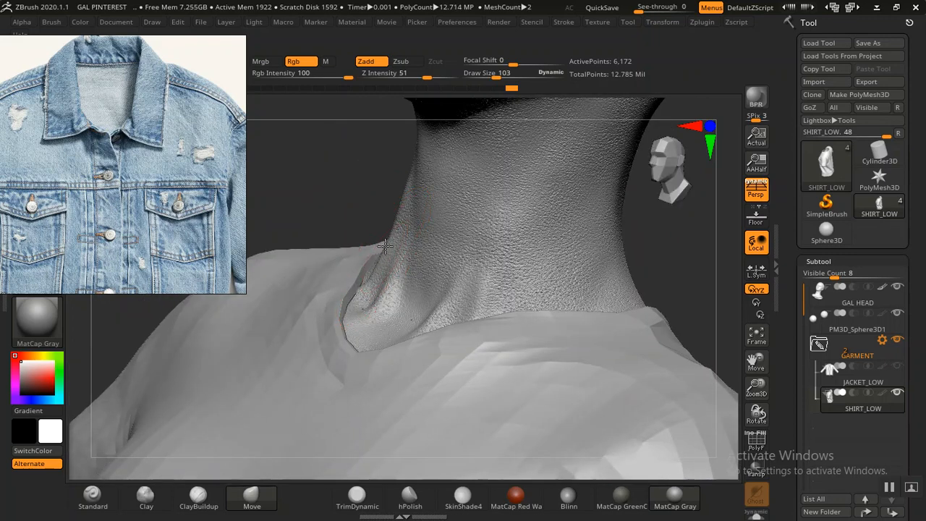
key(shift+f)
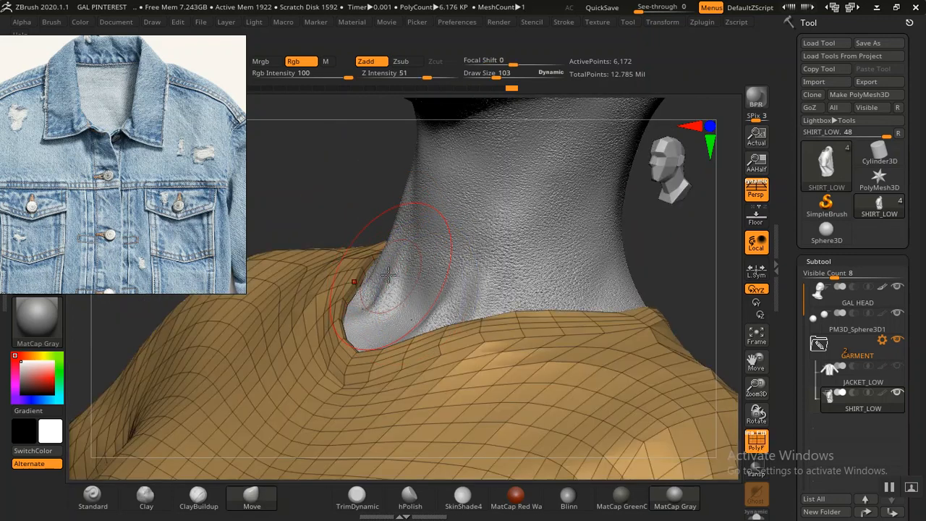
drag(350, 201, 355, 264)
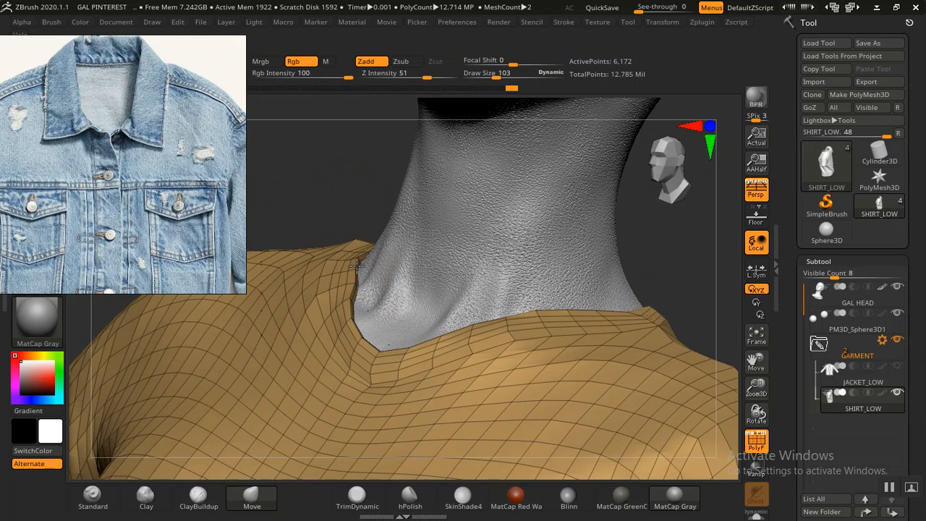
drag(678, 266, 652, 300)
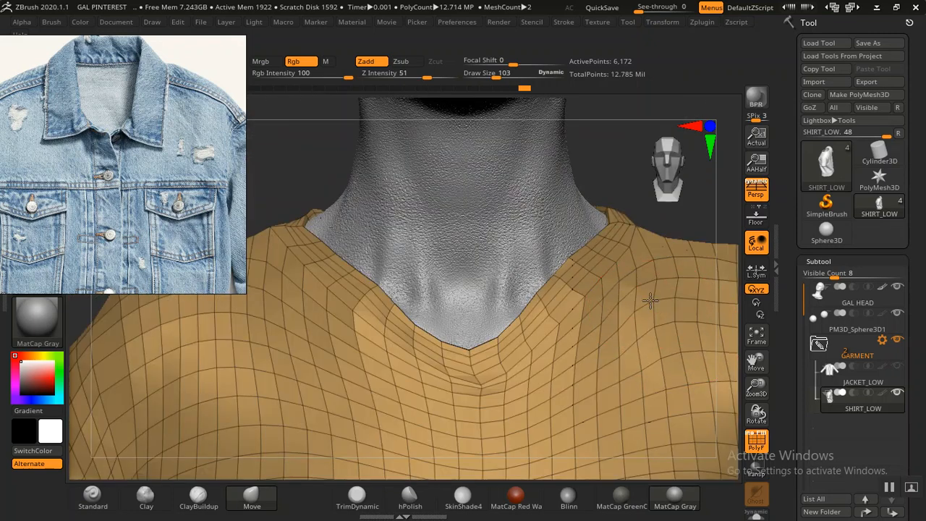
Undo the last Move brush edit on the shirt and check the overall neckline and shoulders from the front
key(ctrl+z)
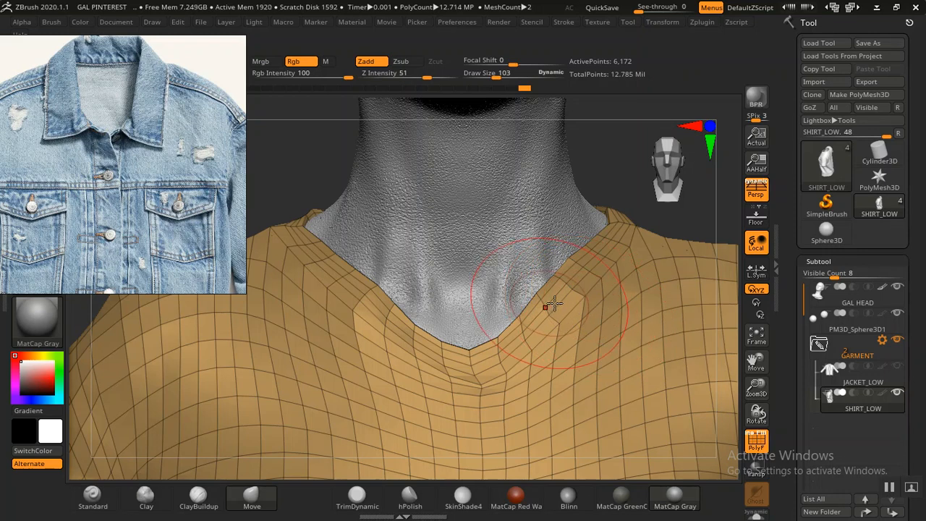
key(f)
alt+drag(600, 333, 535, 261)
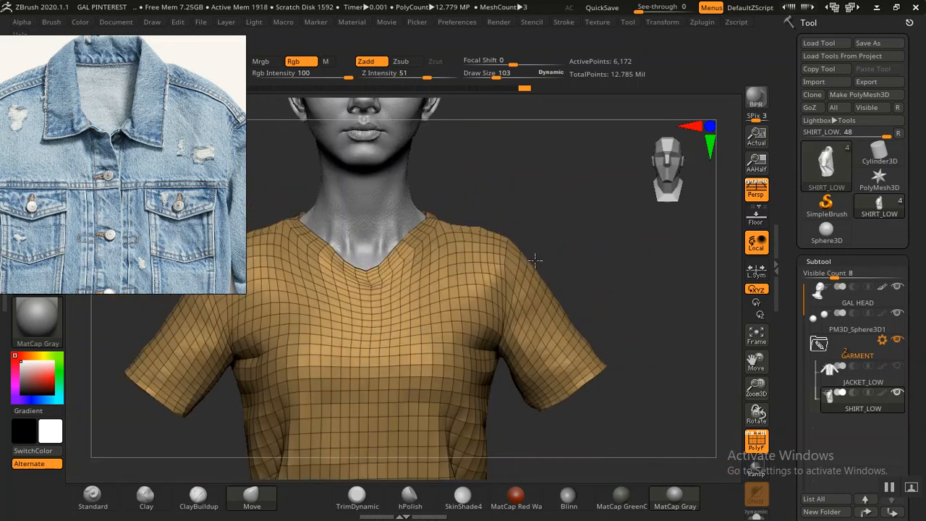
alt+drag(533, 218, 607, 246)
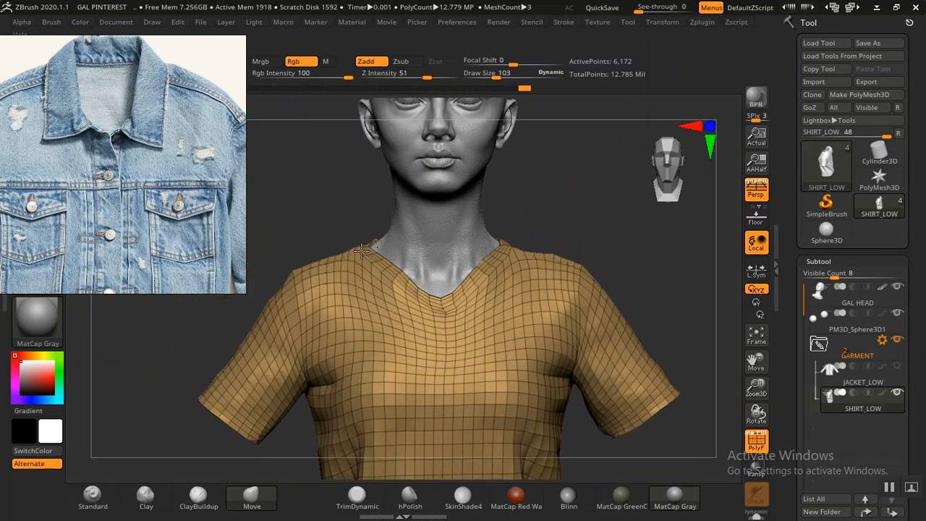
alt+drag(595, 216, 507, 204)
Set the Move brush's Draw Size to 351 and reshape the shirt's lower back and side waist contours
drag(550, 232, 477, 338)
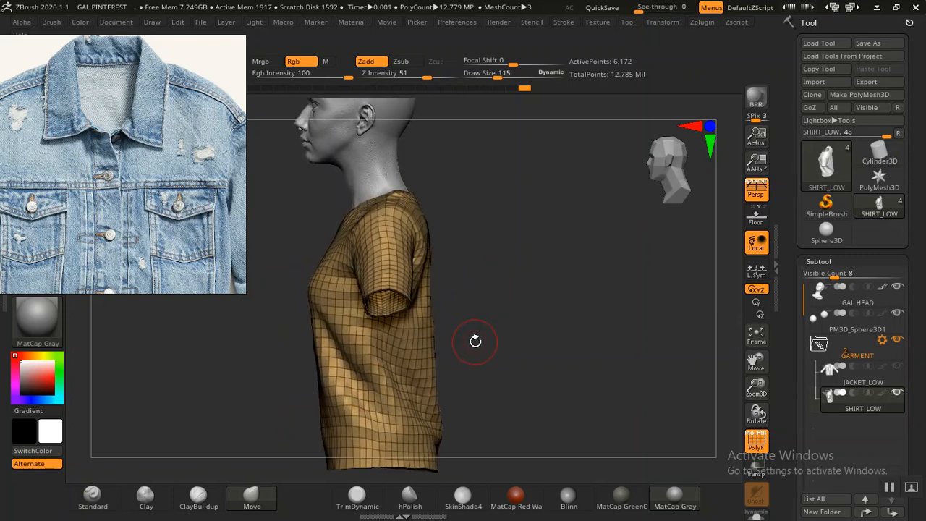
key(bracketright)
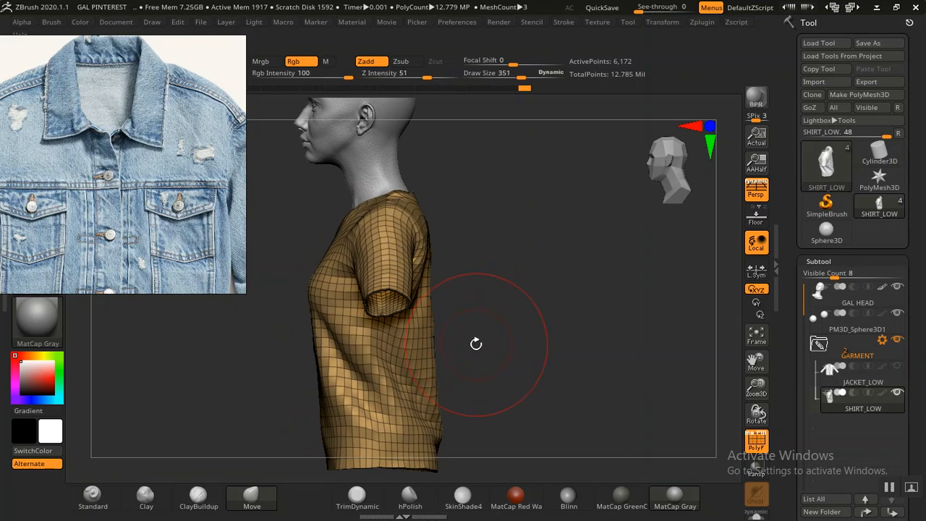
mouse_move(498, 350)
mouse_down()
mouse_move(536, 341)
mouse_move(506, 359)
mouse_up()
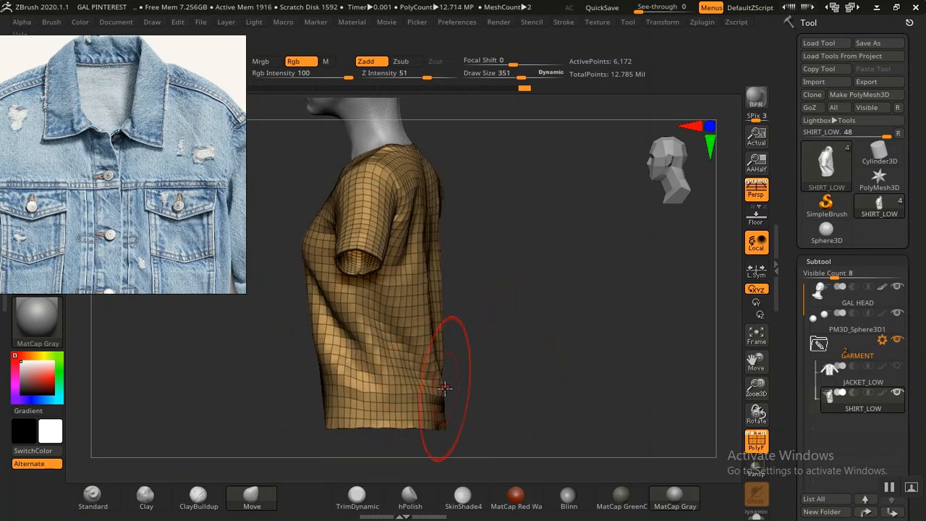
drag(437, 384, 431, 382)
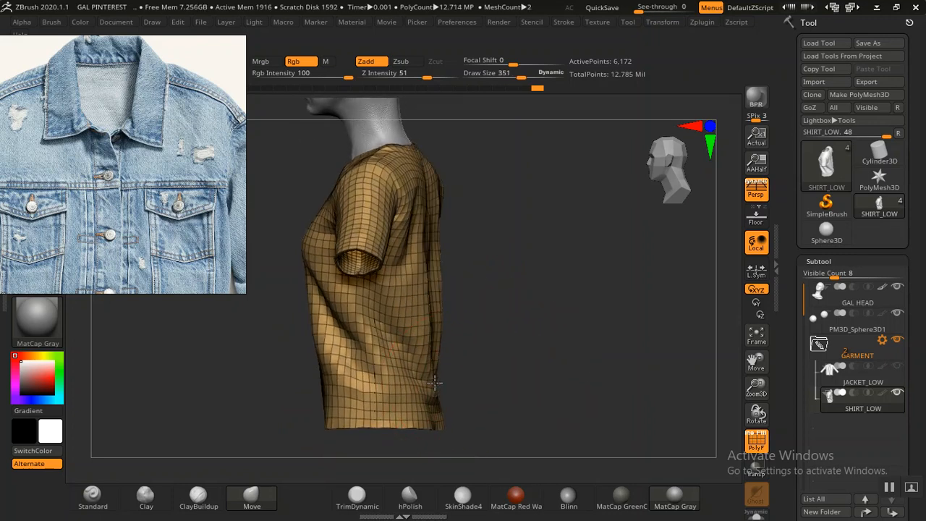
drag(480, 355, 555, 331)
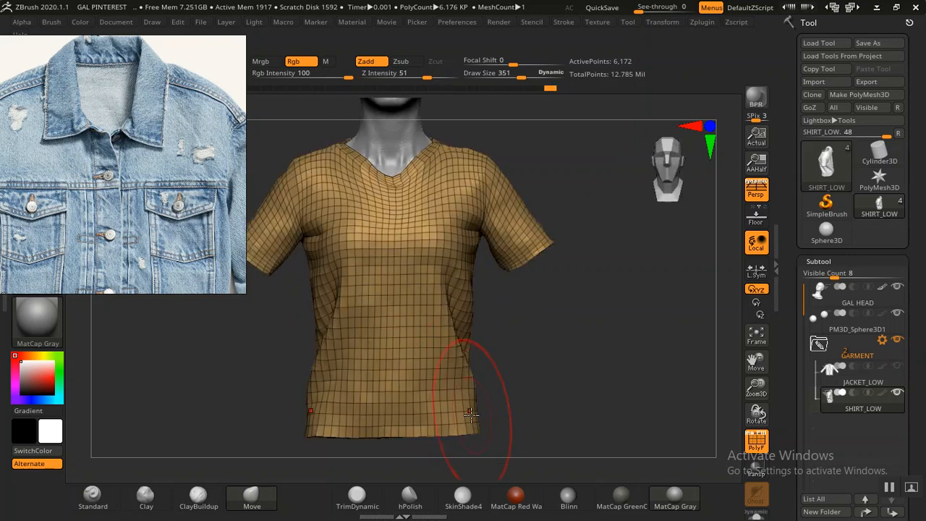
drag(463, 366, 461, 362)
drag(450, 321, 455, 309)
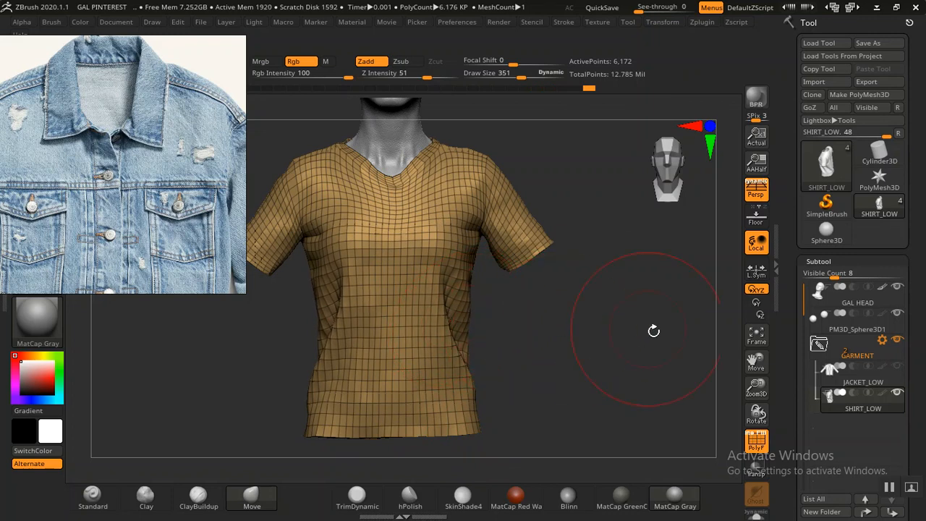
Take the SHIRT_LOW and JACKET_LOW subtools out of the GARMENT folder, placing the shirt above the jacket
drag(682, 345, 657, 352)
click(753, 346)
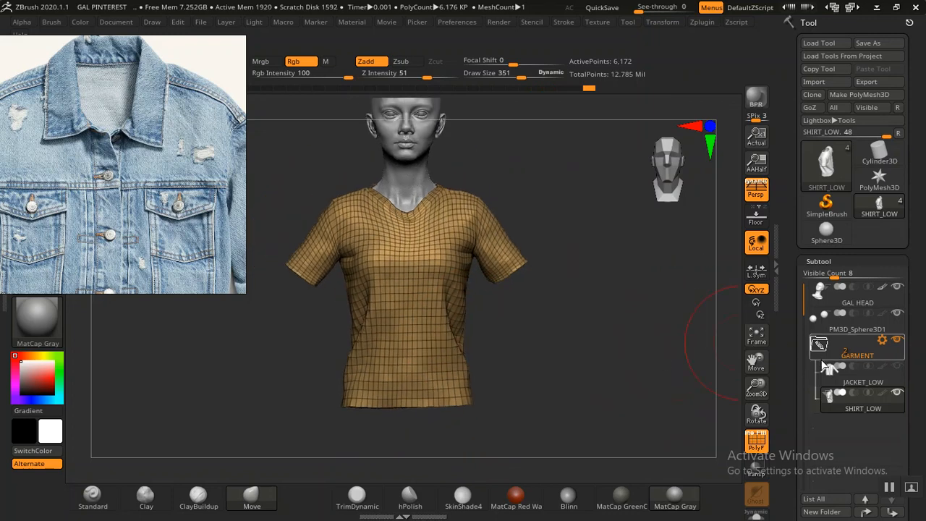
mouse_move(843, 400)
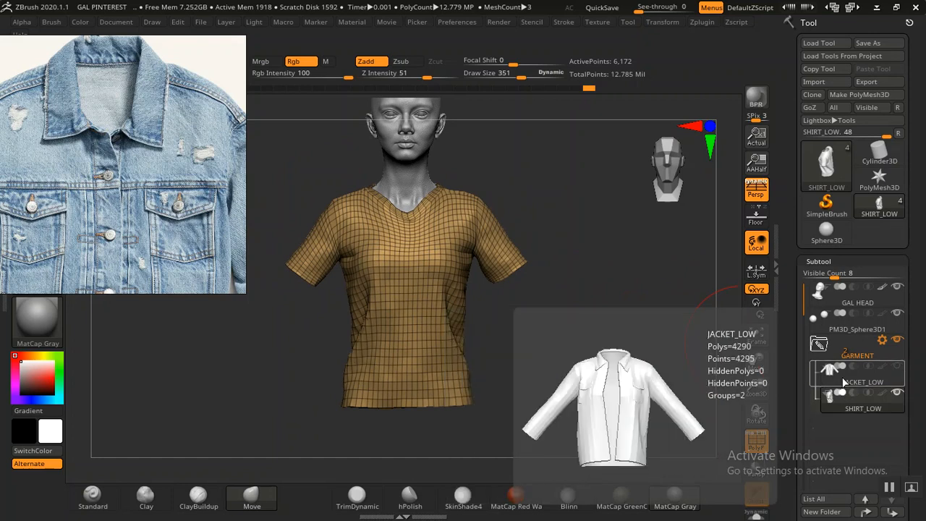
drag(859, 409, 858, 366)
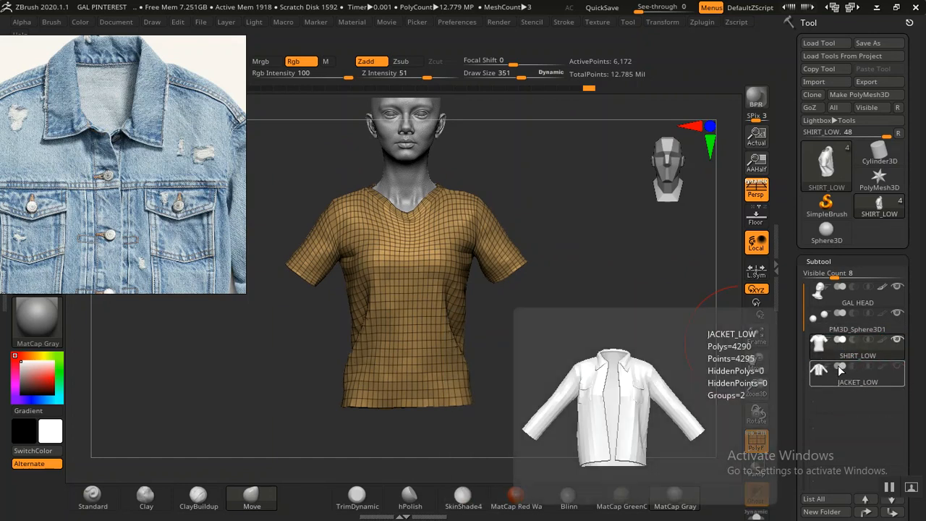
Select the JACKET_LOW subtool and adjust its underarm area around the shirt sleeve with the Move brush
alt+drag(585, 340, 592, 360)
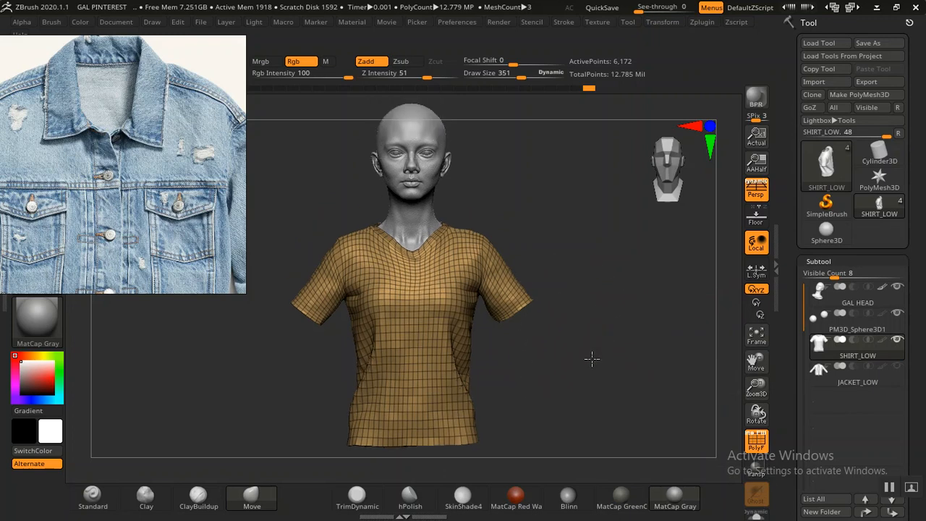
click(841, 376)
drag(593, 274, 579, 256)
alt+drag(594, 327, 579, 296)
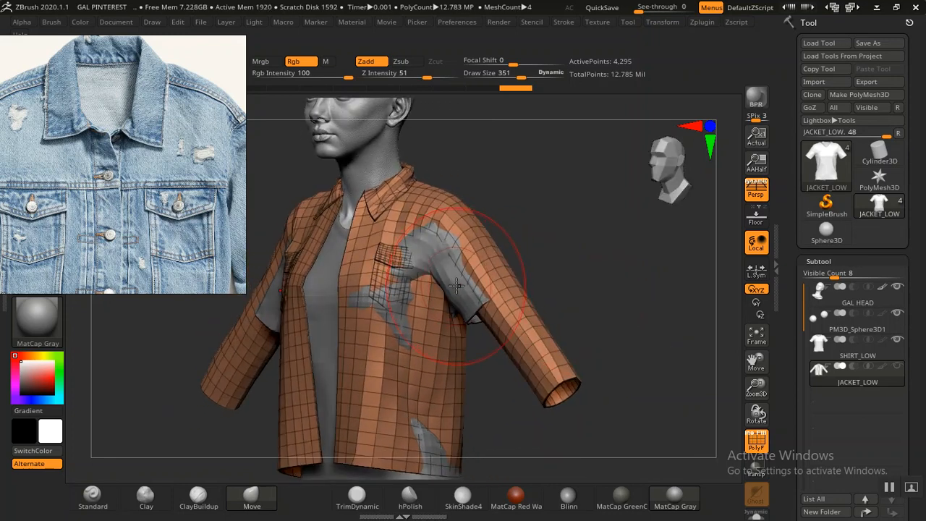
drag(457, 287, 457, 276)
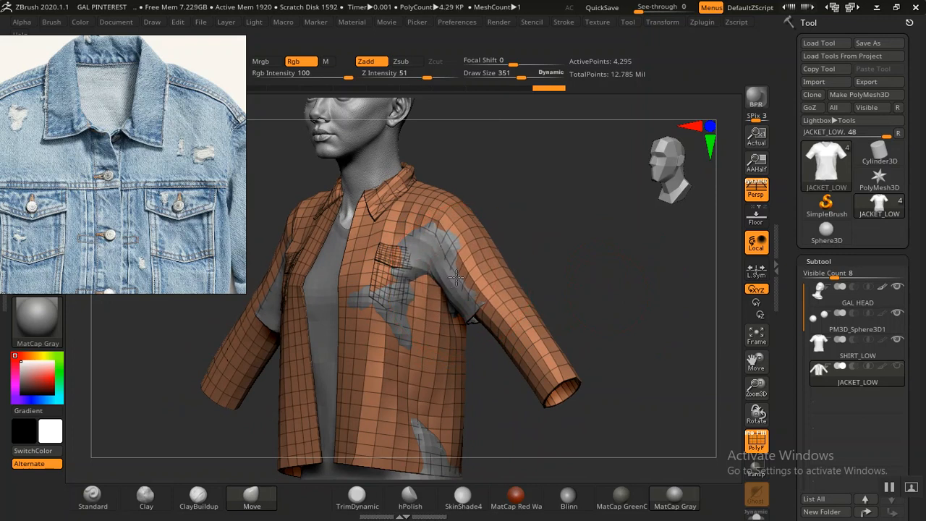
drag(590, 267, 485, 369)
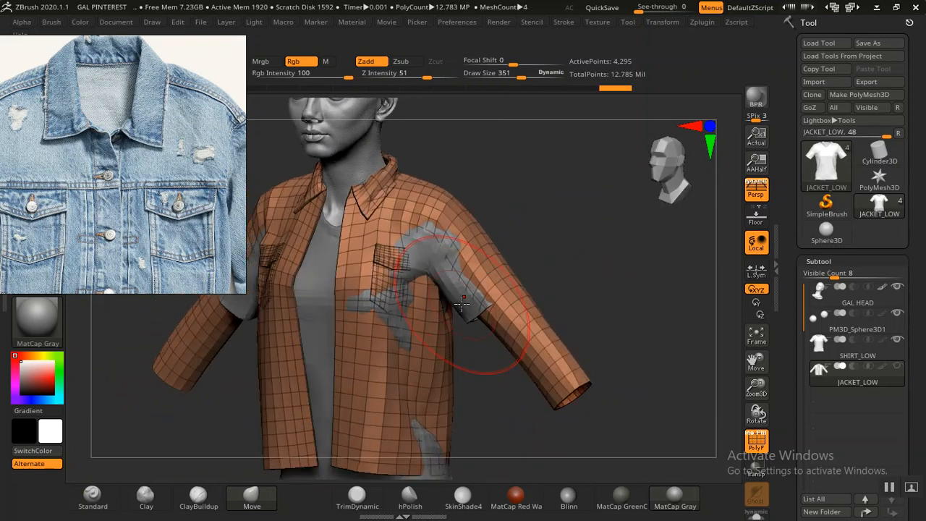
drag(456, 301, 457, 302)
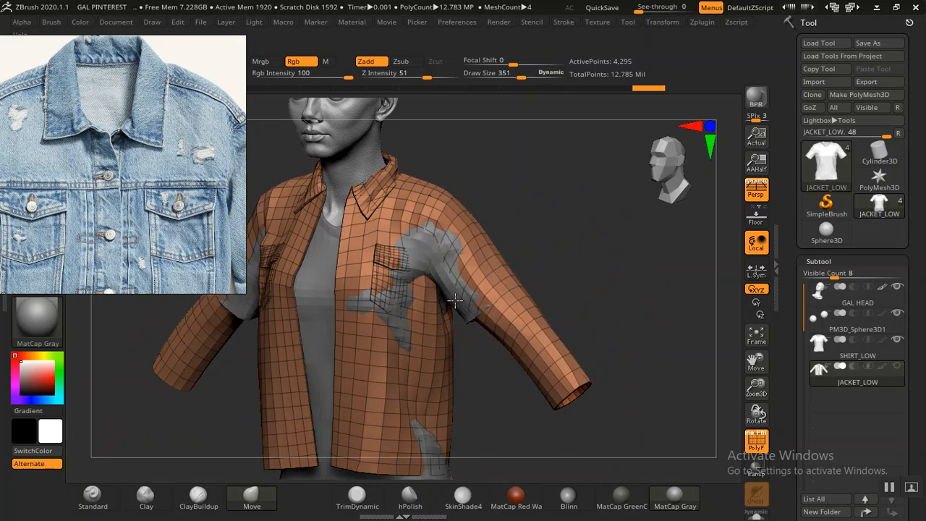
Select the SHIRT_LOW subtool and refine the shirt's underarm with the Move brush
click(840, 356)
drag(587, 301, 673, 413)
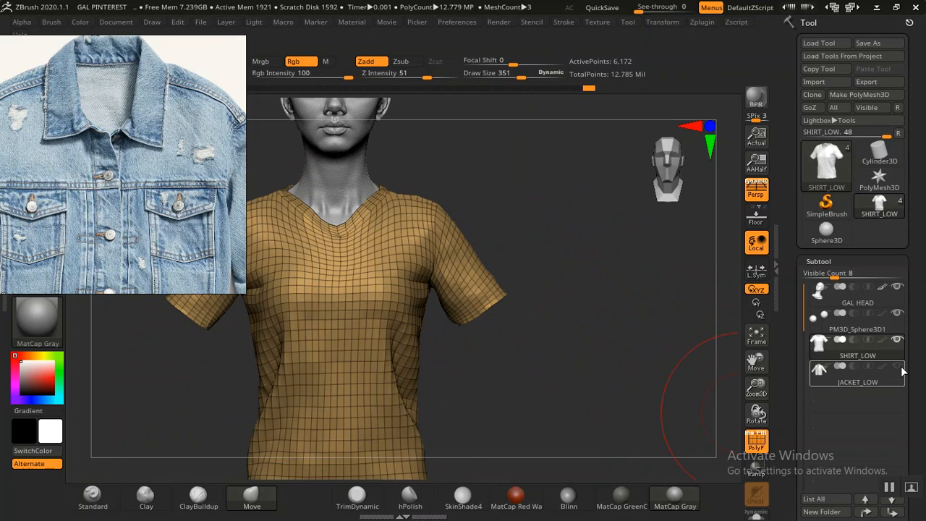
drag(452, 307, 453, 304)
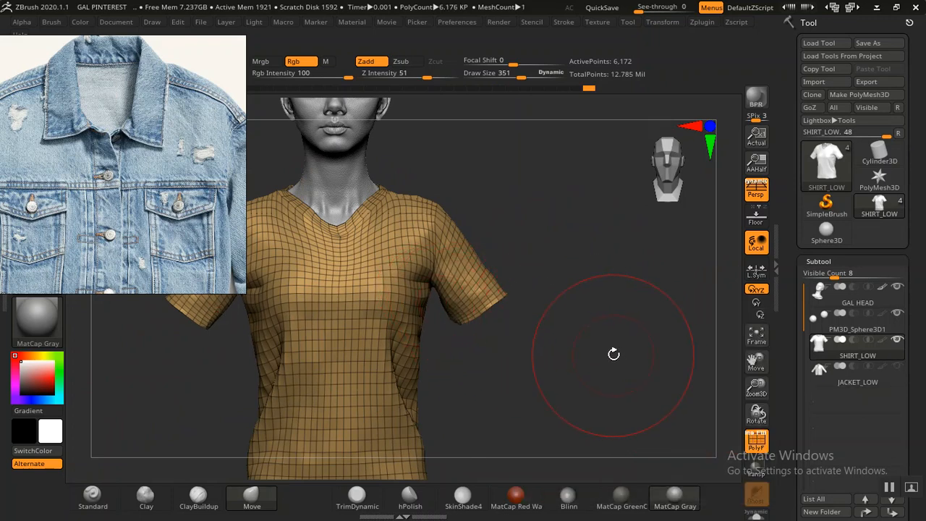
Divide the shirt into polygroups by its UV islands, separating the collar, body and sleeves
alt+drag(605, 366, 780, 236)
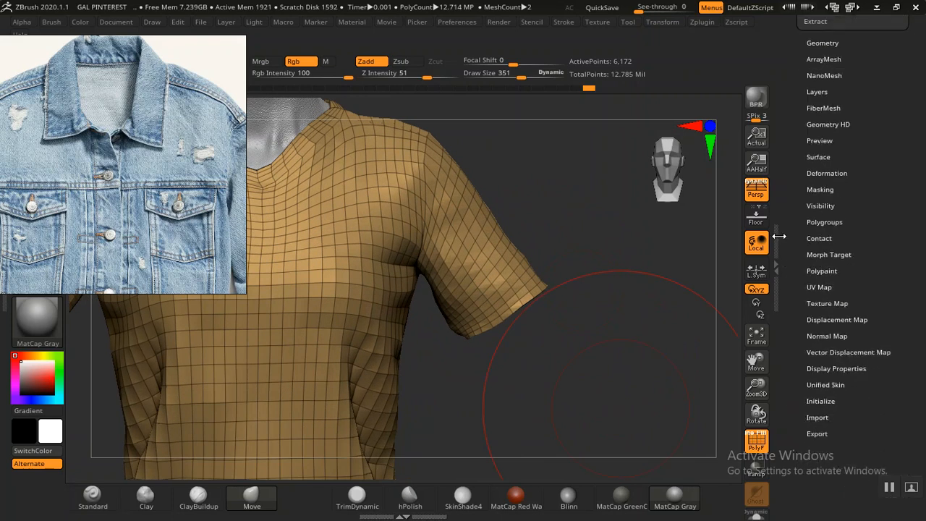
click(825, 222)
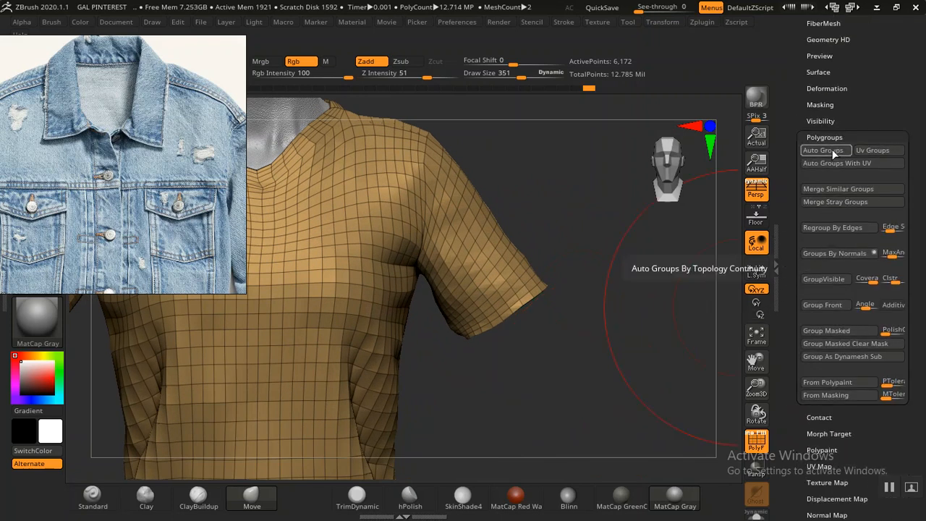
click(855, 163)
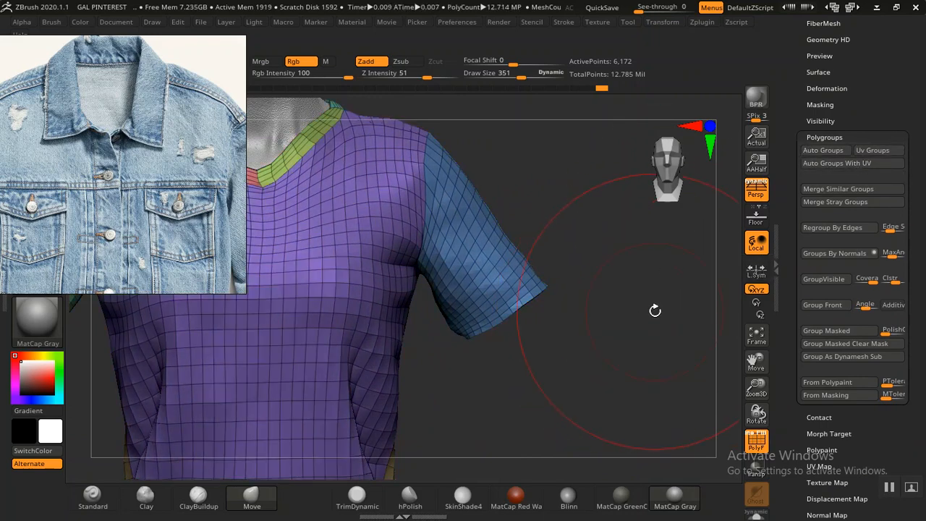
click(829, 151)
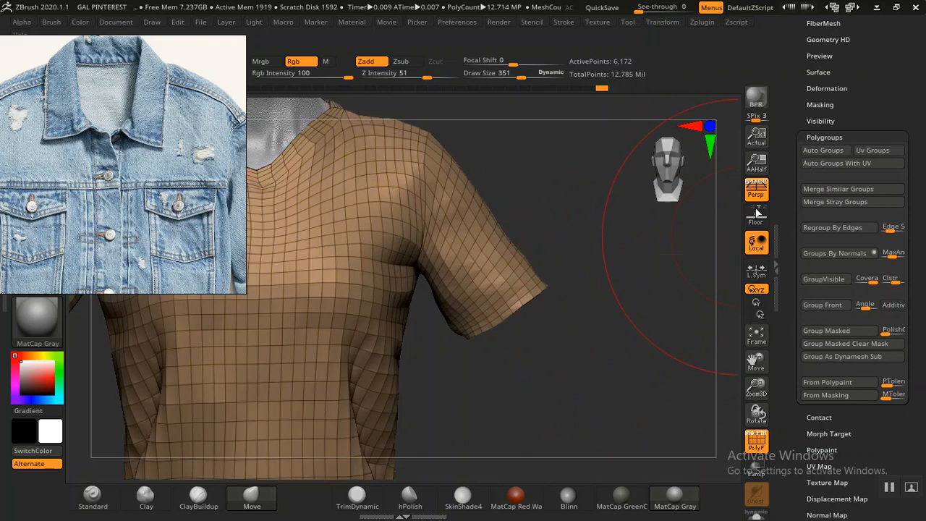
click(861, 151)
Hide the front and back polygroups of the sleeve on the character's left arm
mouse_move(598, 279)
mouse_down()
mouse_move(569, 248)
mouse_move(611, 286)
mouse_move(571, 297)
mouse_move(542, 286)
mouse_move(563, 265)
mouse_move(574, 287)
mouse_move(640, 312)
mouse_move(625, 294)
mouse_move(624, 265)
mouse_move(553, 279)
mouse_move(601, 294)
mouse_move(530, 296)
mouse_up()
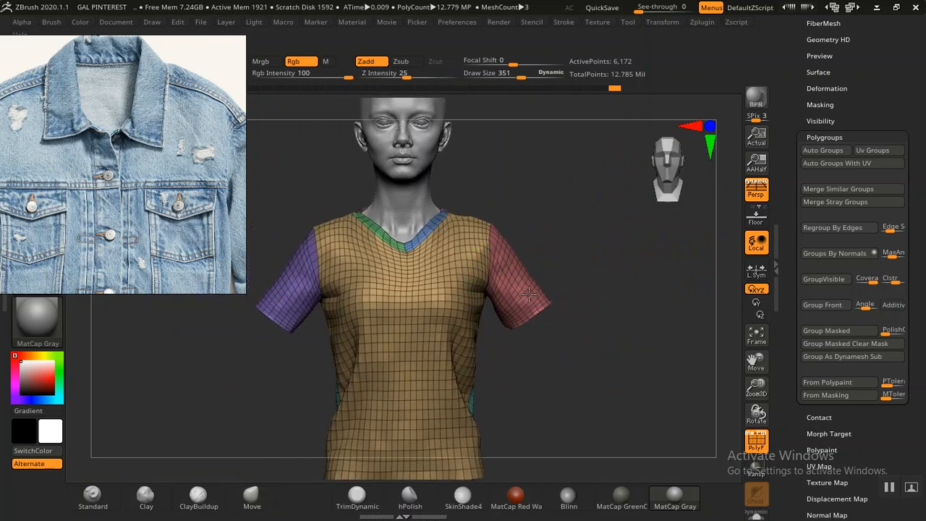
ctrl+shift+click(531, 296)
ctrl+shift+click(527, 296)
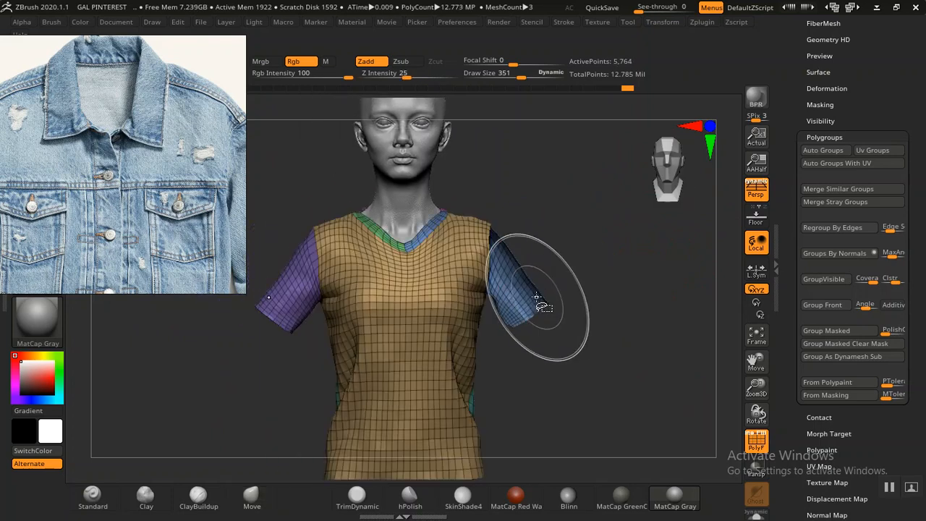
ctrl+shift+click(526, 295)
Turn on Double-sided display for the shirt in Display Properties and check the open armhole
mouse_move(782, 337)
mouse_down()
mouse_move(780, 218)
mouse_move(790, 221)
mouse_move(795, 258)
mouse_up()
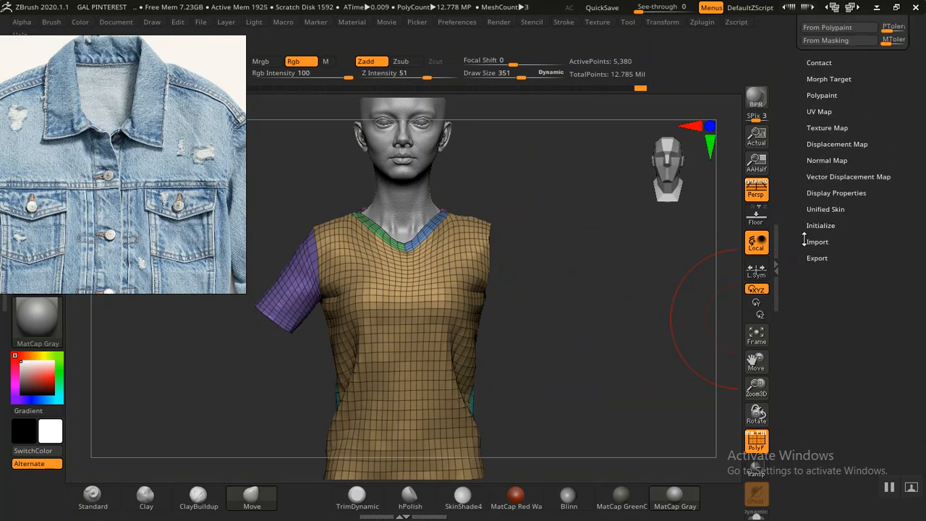
click(823, 192)
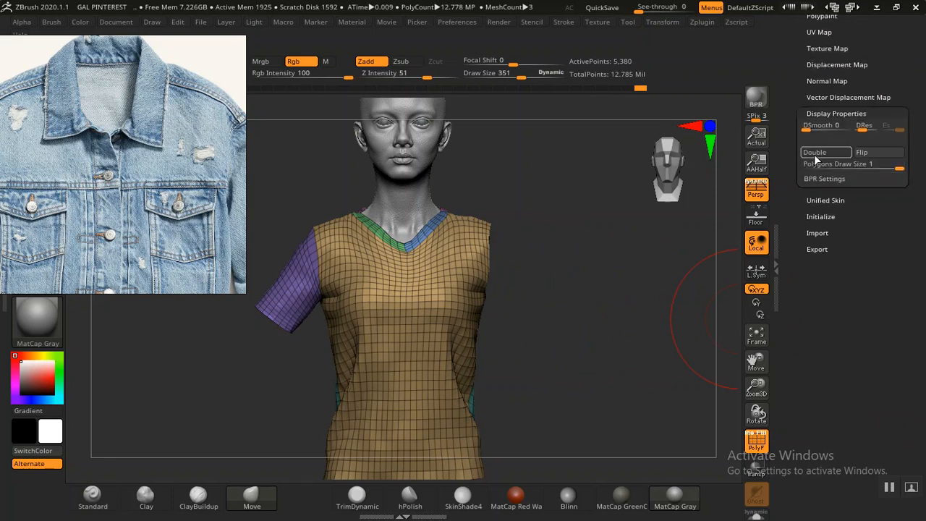
click(818, 153)
mouse_move(597, 294)
mouse_down()
mouse_move(582, 301)
mouse_move(576, 286)
mouse_up()
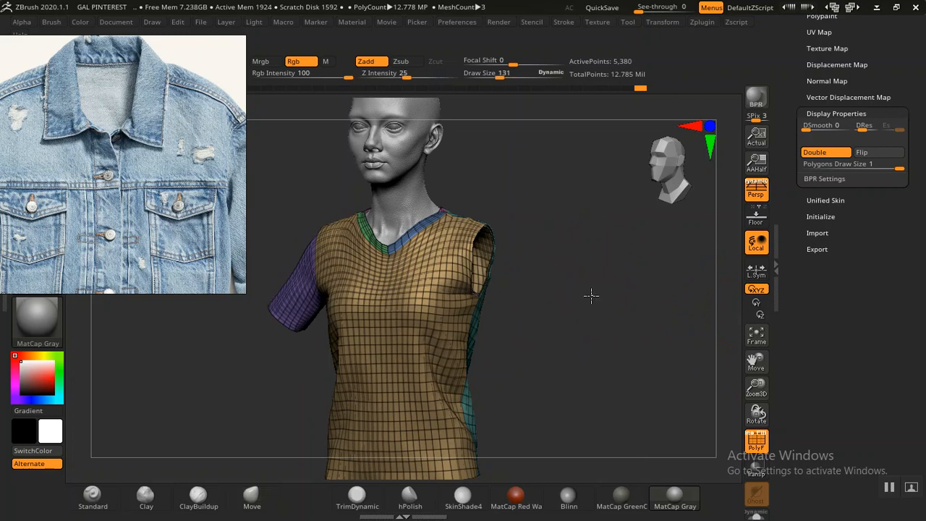
Isolate the character's left sleeve, combine it into one polygroup, and show the whole shirt again with the Move brush active
ctrl+shift+click(591, 296)
key(ctrl+z)
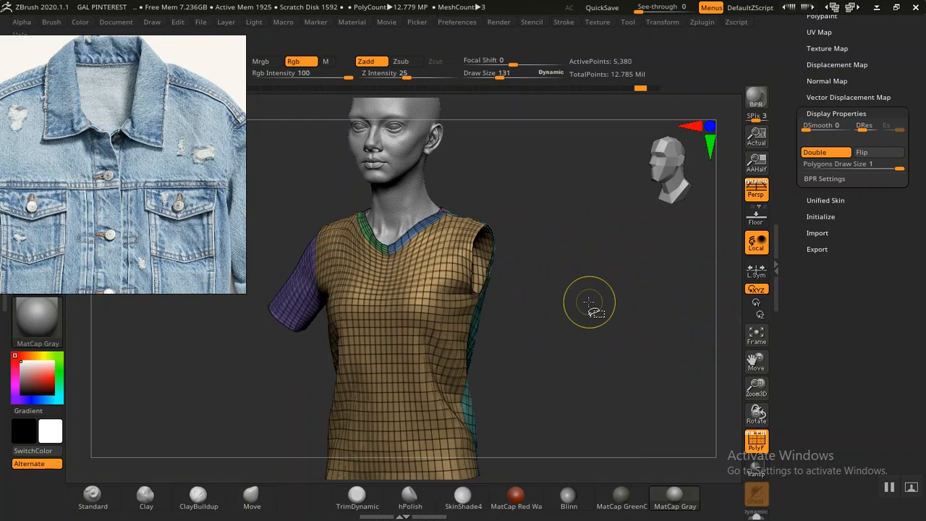
ctrl+shift+click(596, 307)
right_drag(622, 288, 651, 279)
key(b)
key(m)
key(v)
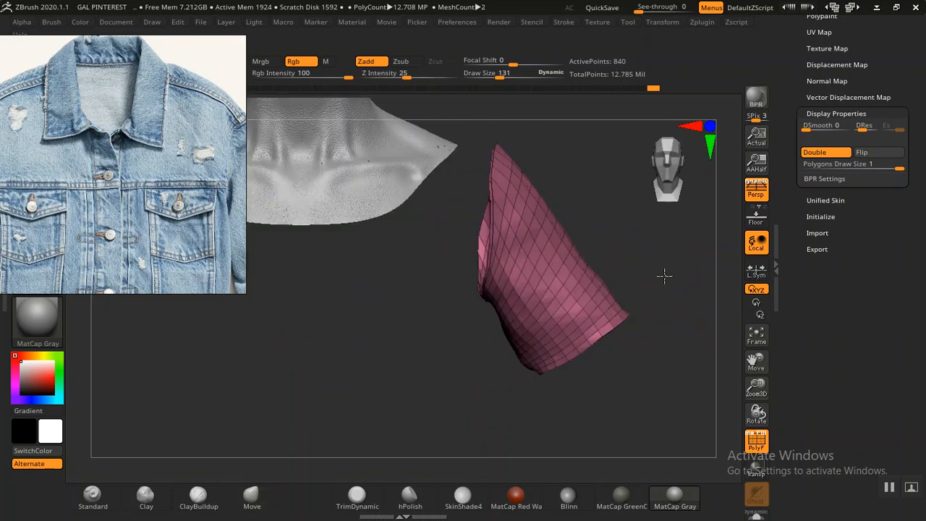
ctrl+shift+click(670, 279)
key(f)
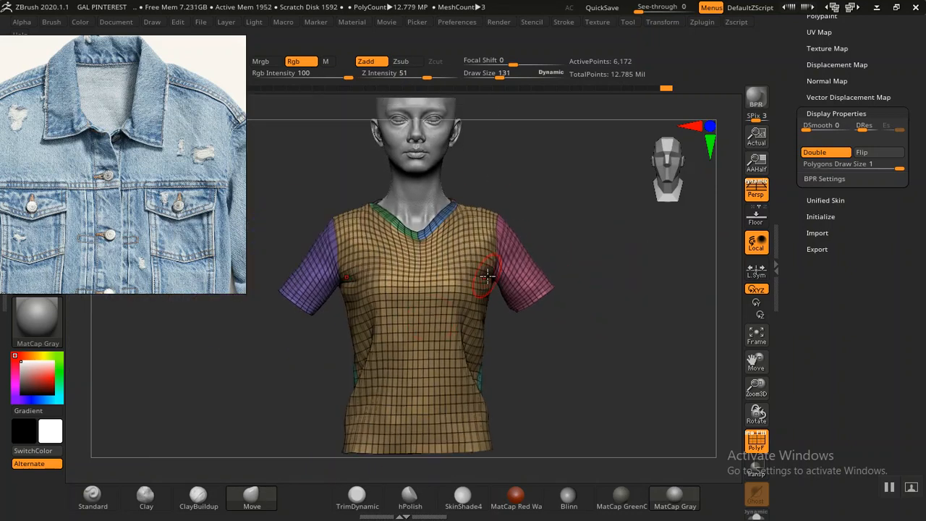
Isolate the character's right sleeve, combine its front and back into one polygroup, and show the whole shirt
right_drag(562, 325, 587, 325)
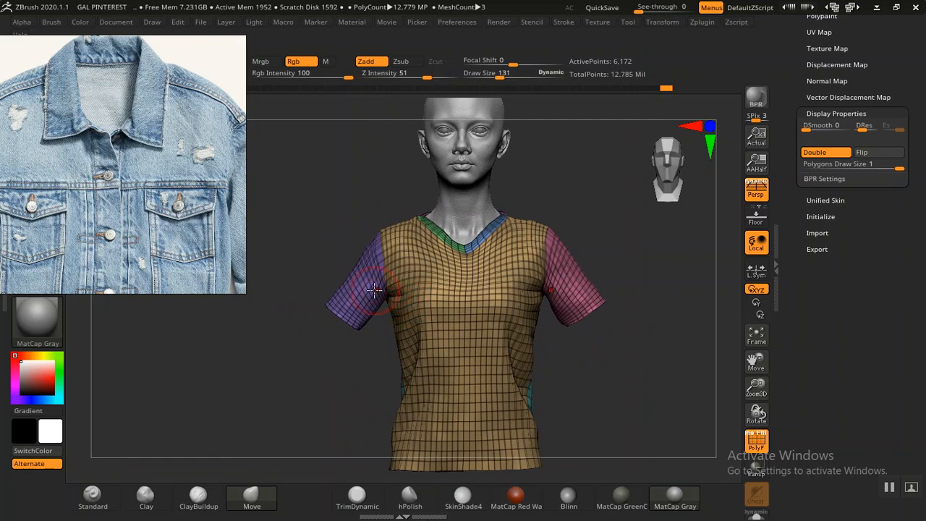
ctrl+shift+click(356, 298)
ctrl+shift+click(357, 298)
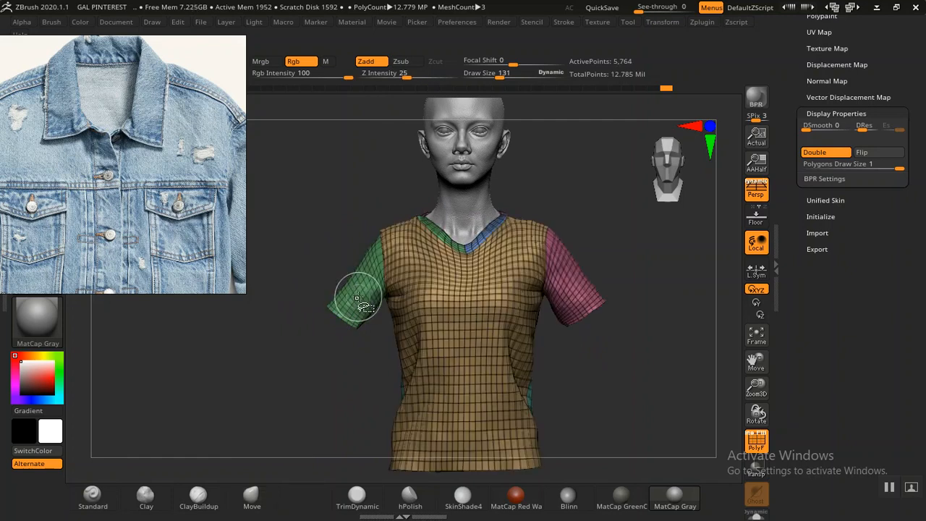
ctrl+shift+click(322, 312)
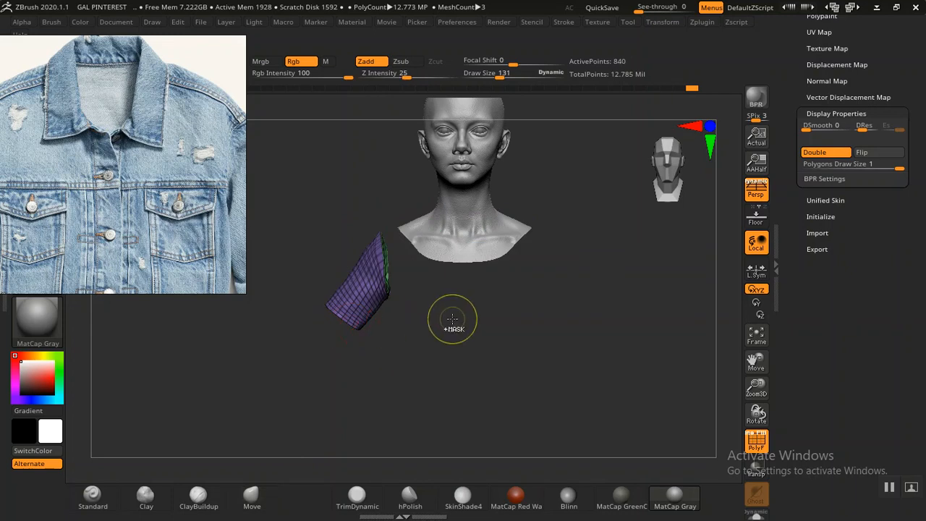
ctrl+shift+click(608, 332)
Mask the whole shirt except the sleeve on the character's left arm
drag(642, 349, 558, 361)
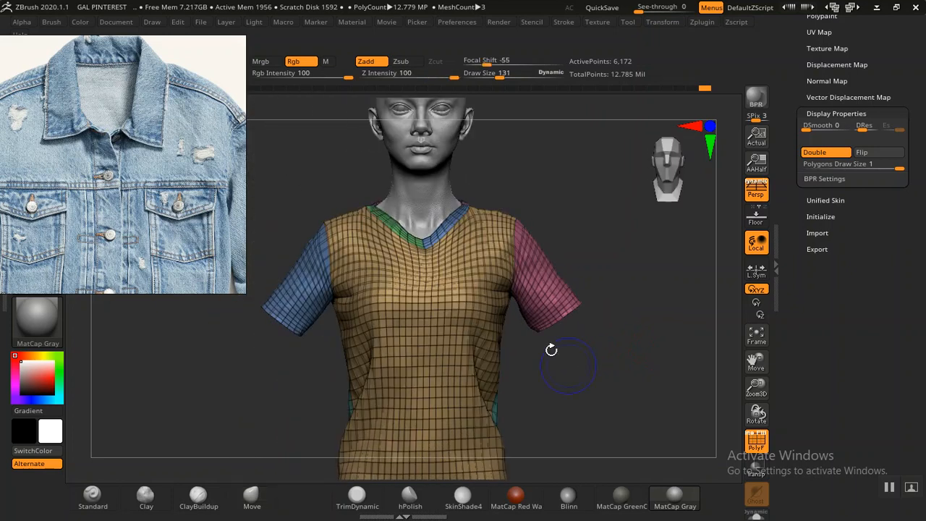
alt+drag(626, 285, 538, 329)
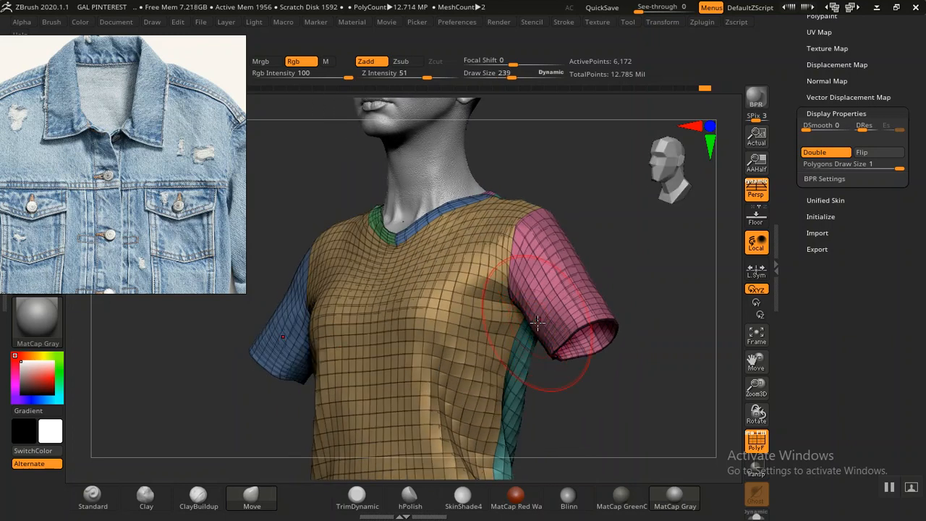
key(ctrl+z)
ctrl+shift+click(579, 300)
drag(613, 297, 528, 326)
ctrl+shift+click(668, 308)
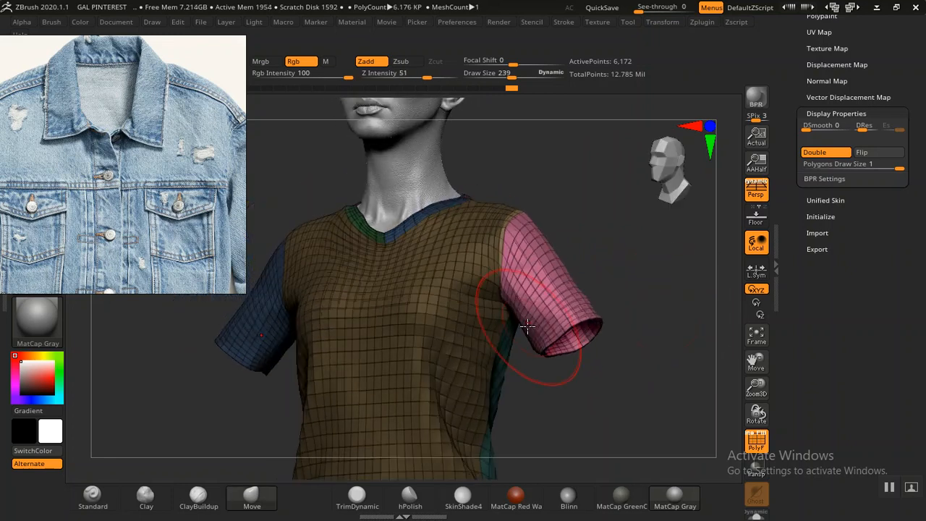
Adjust the unmasked left sleeve around the armhole with the Move brush and clear the shirt's mask
drag(630, 311, 573, 312)
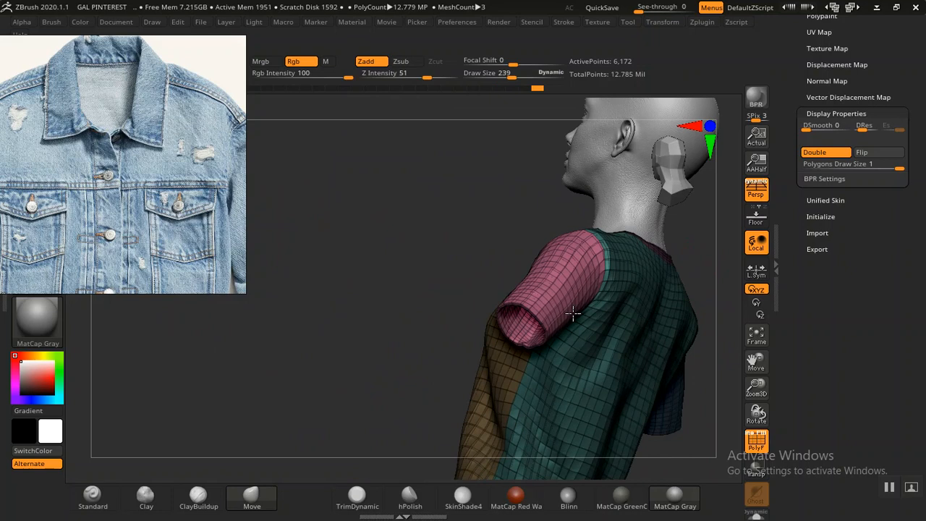
drag(450, 297, 480, 310)
drag(623, 314, 680, 286)
ctrl+click(680, 284)
key(ctrl+w)
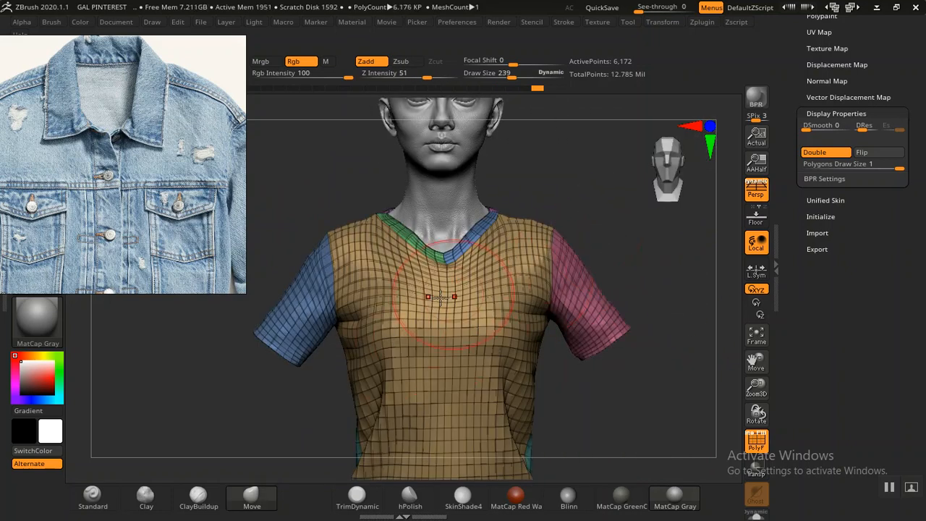
Mask everything on the shirt except the character's right sleeve, adjust that sleeve with the Move brush, and clear the mask
ctrl+shift+click(302, 319)
ctrl+click(291, 379)
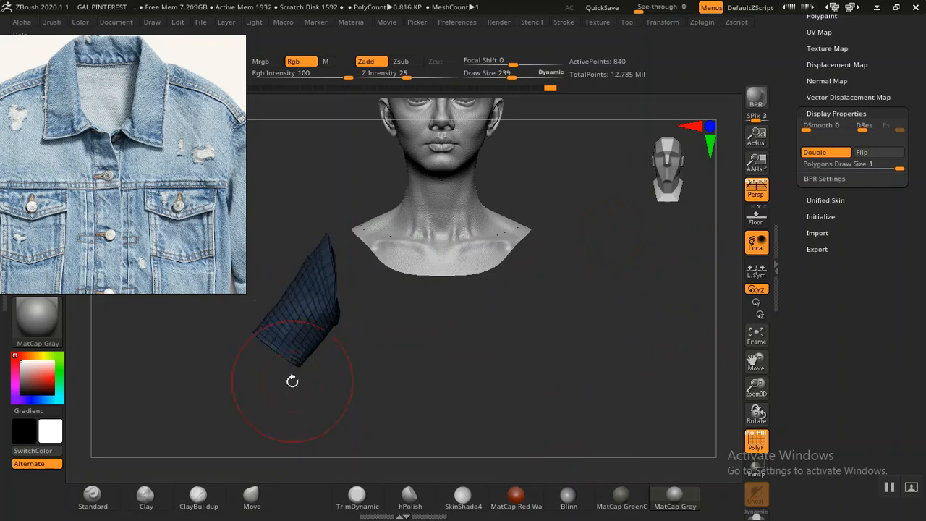
ctrl+shift+click(257, 397)
ctrl+click(256, 397)
alt+drag(249, 401, 304, 387)
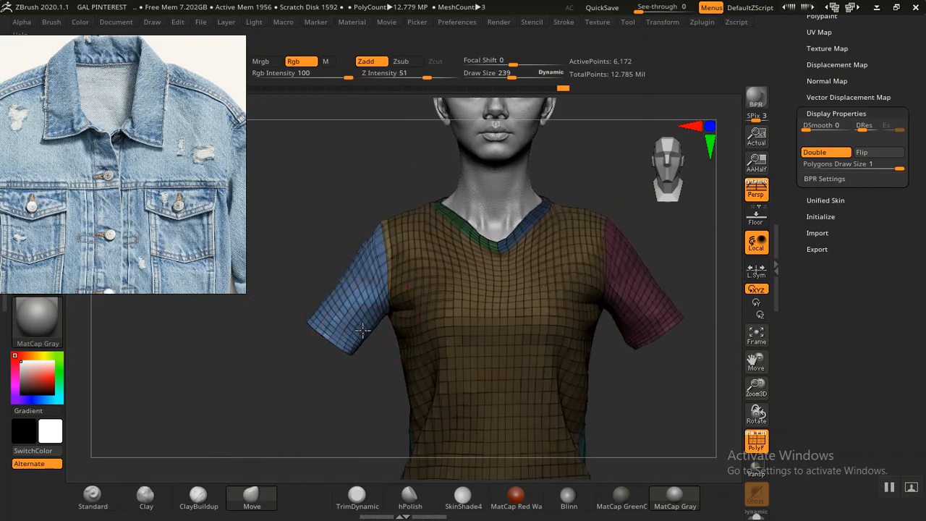
mouse_move(365, 337)
right_down()
mouse_move(364, 355)
mouse_move(333, 340)
mouse_move(317, 308)
mouse_move(585, 285)
mouse_move(606, 271)
mouse_move(595, 291)
mouse_move(663, 306)
mouse_move(629, 296)
right_up()
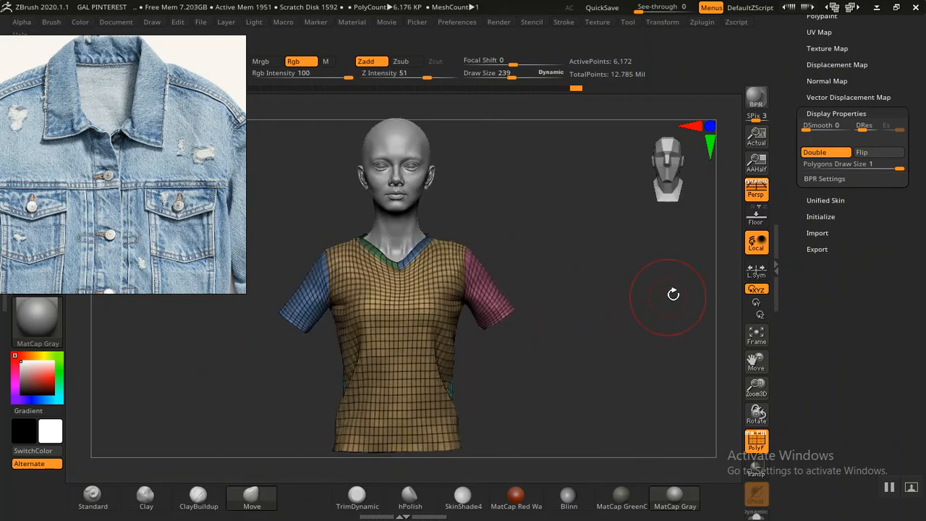
Make the JACKET_LOW subtool visible over the shirt and view its fit around the torso
drag(789, 192, 801, 283)
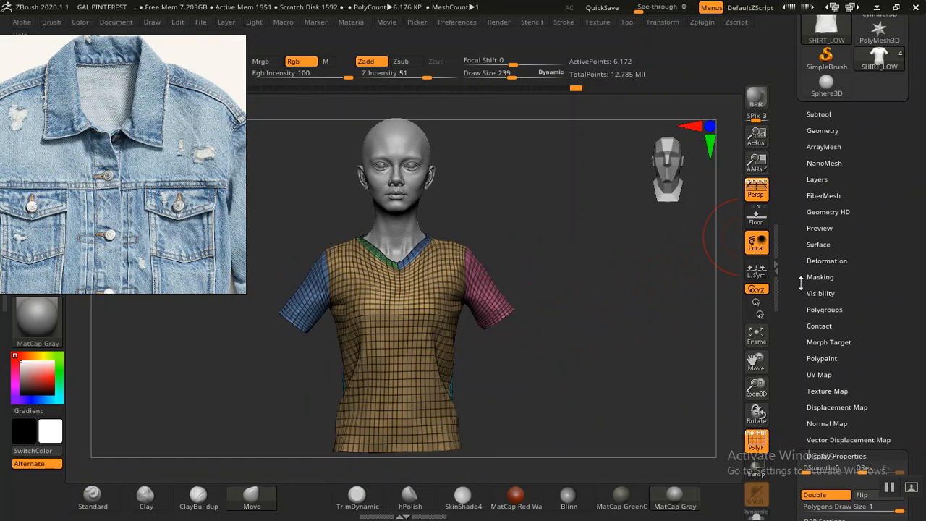
click(817, 130)
click(811, 116)
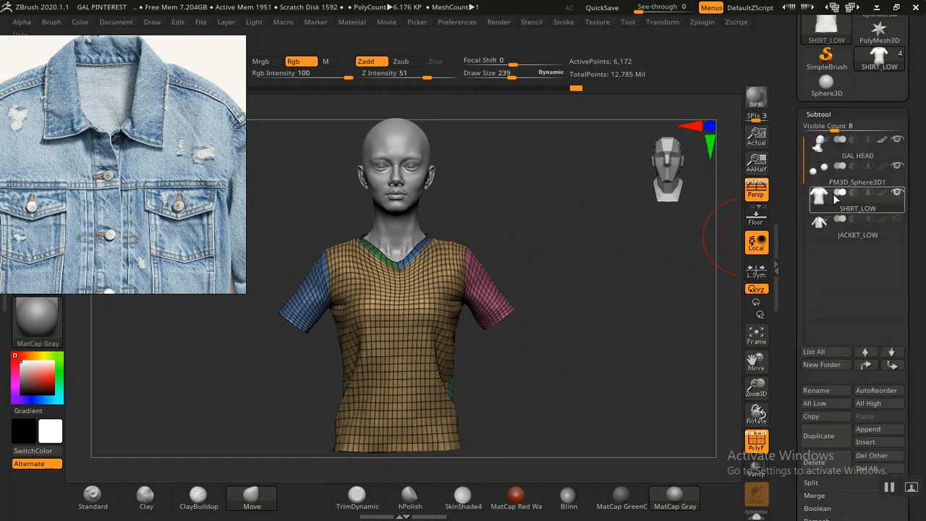
click(897, 221)
mouse_move(584, 282)
ctrl+right_down()
mouse_move(587, 299)
mouse_move(624, 260)
mouse_move(601, 271)
mouse_move(596, 297)
mouse_move(610, 310)
mouse_move(674, 291)
mouse_move(634, 278)
mouse_move(582, 283)
ctrl+right_up()
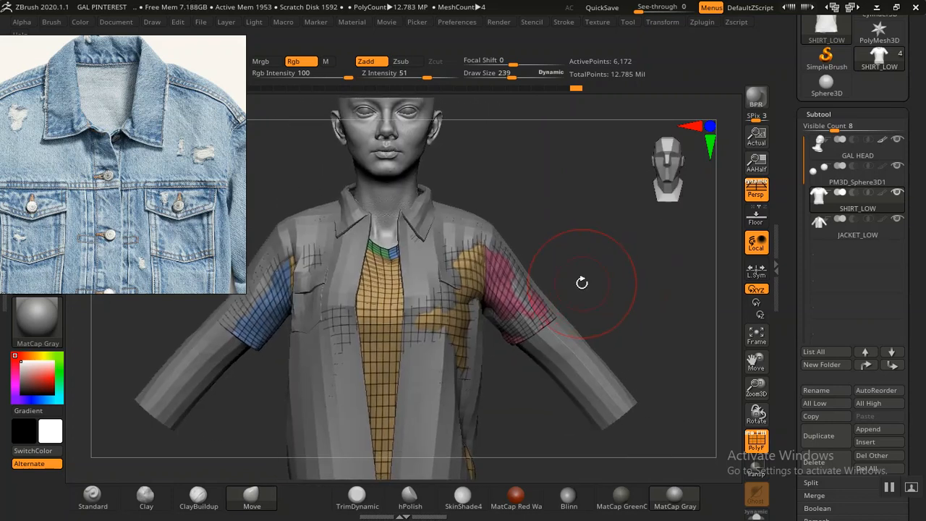
Make the jacket the active subtool and lower it slightly with the move gizmo
key(w)
drag(388, 286, 387, 293)
key(ctrl+z)
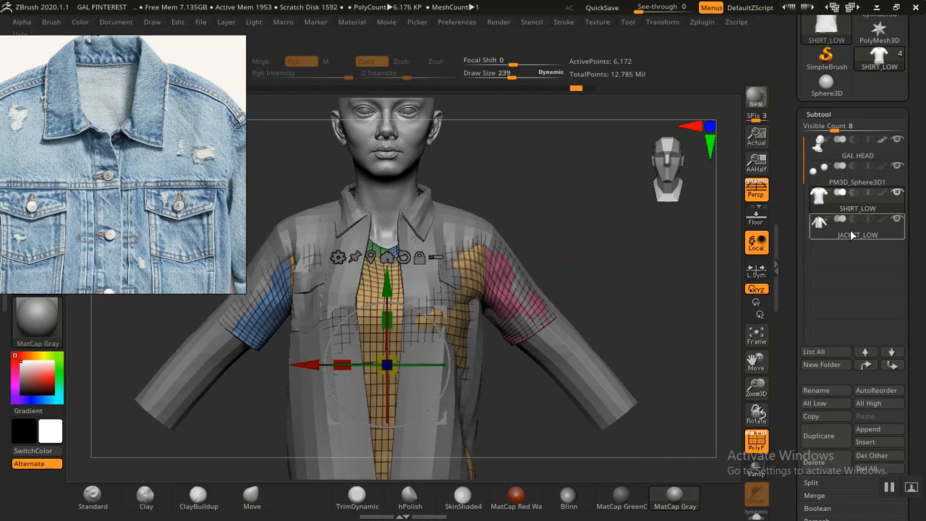
alt+click(463, 279)
drag(384, 262, 384, 272)
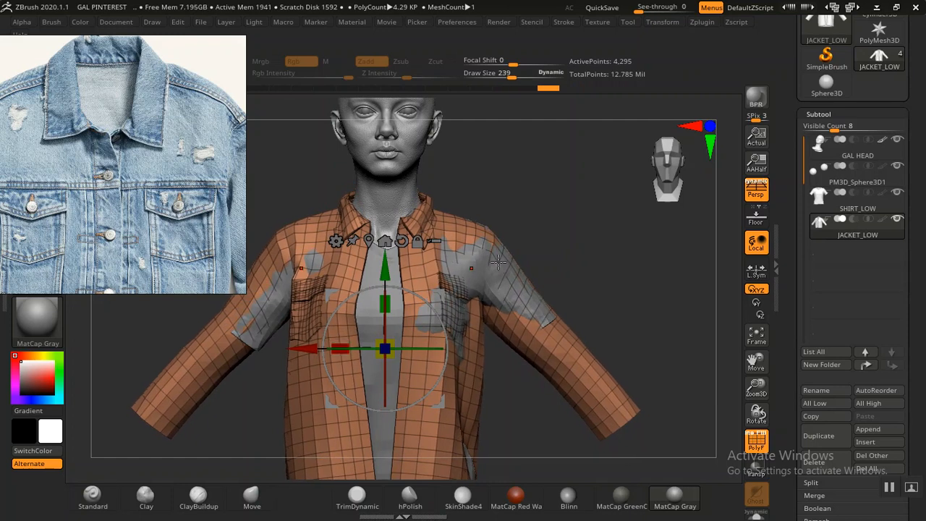
Scale the jacket up slightly along its front-to-back axis with the gizmo and return to Draw mode
drag(610, 250, 571, 259)
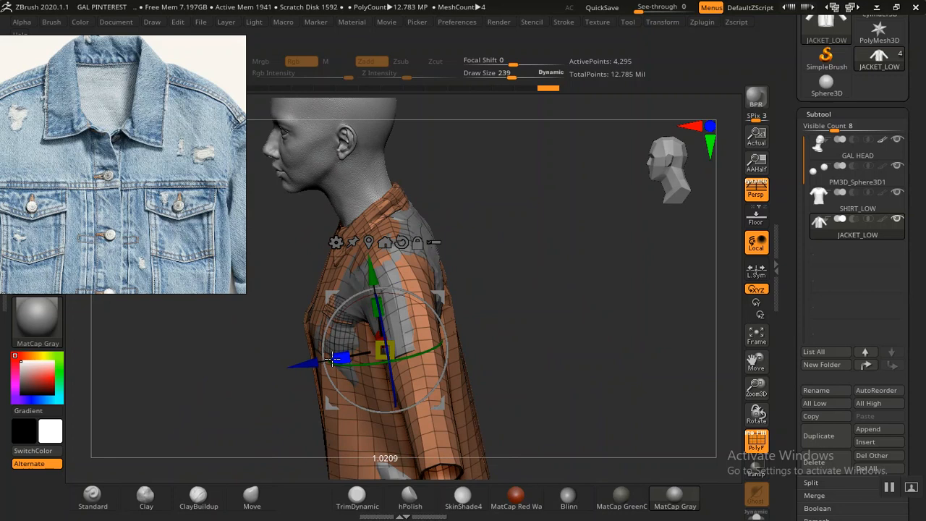
drag(333, 358, 330, 358)
drag(569, 294, 640, 291)
mouse_move(587, 311)
mouse_down()
mouse_move(587, 283)
mouse_move(606, 338)
mouse_move(571, 346)
mouse_move(597, 322)
mouse_move(595, 309)
mouse_up()
key(q)
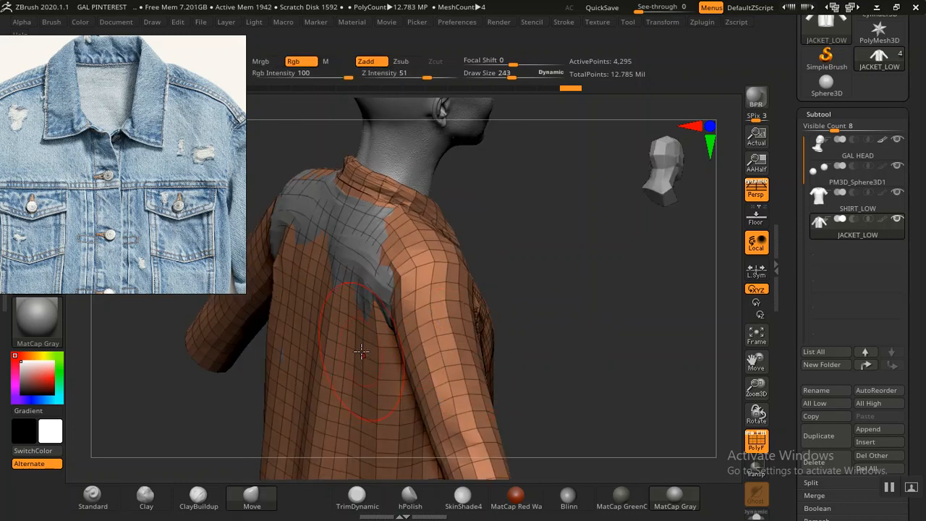
Pull the jacket's upper back and shoulders outward over the shirt using the Move brush at draw size 319
mouse_move(532, 302)
mouse_down()
mouse_move(598, 283)
mouse_move(390, 299)
mouse_up()
drag(321, 247, 313, 243)
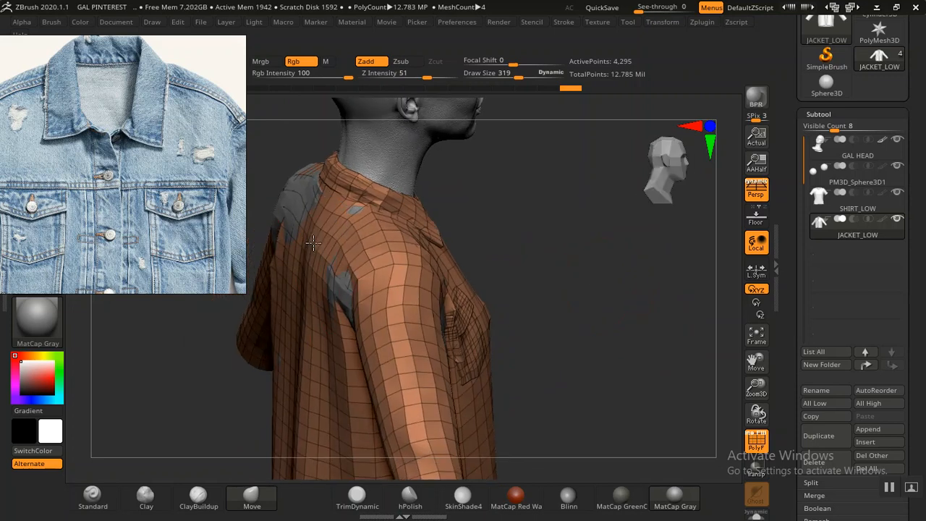
mouse_move(334, 276)
mouse_down()
mouse_move(354, 279)
mouse_move(318, 270)
mouse_move(315, 245)
mouse_move(342, 199)
mouse_up()
mouse_move(507, 217)
mouse_down()
mouse_move(559, 222)
mouse_move(471, 254)
mouse_move(571, 261)
mouse_move(621, 284)
mouse_up()
drag(483, 281, 495, 279)
mouse_move(568, 248)
mouse_down()
mouse_move(430, 256)
mouse_move(471, 217)
mouse_move(477, 194)
mouse_up()
drag(599, 221, 478, 234)
drag(459, 409, 461, 407)
drag(346, 433, 405, 423)
drag(456, 396, 465, 398)
Pull the jacket's left chest, shoulder and upper sleeve outward to cover the shirt beneath with the Move brush
drag(652, 257, 416, 386)
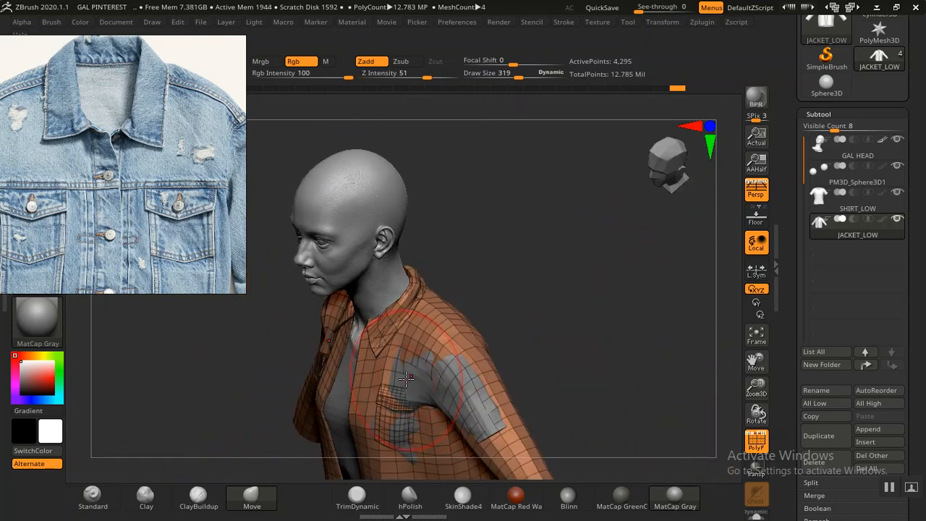
drag(548, 317, 514, 354)
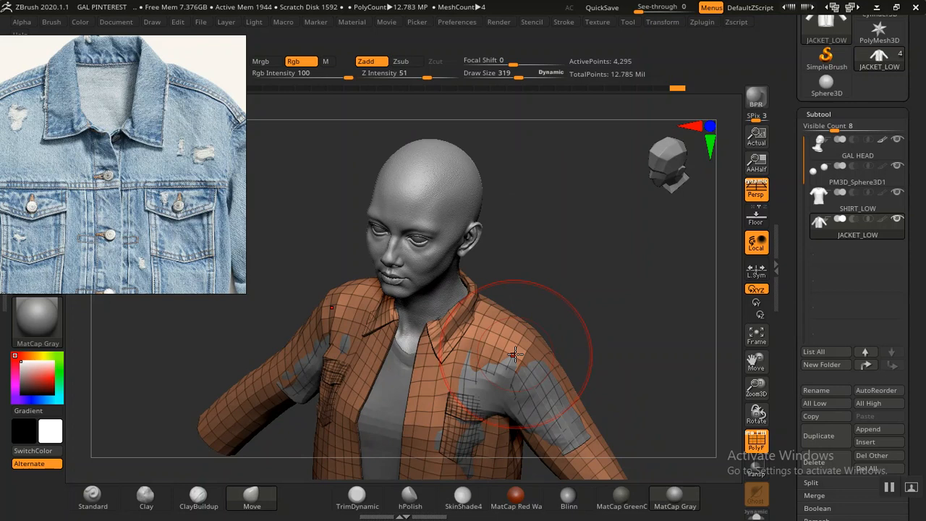
mouse_move(579, 318)
alt+mouse_down()
mouse_move(586, 273)
mouse_move(529, 287)
mouse_move(573, 296)
mouse_move(391, 355)
alt+mouse_up()
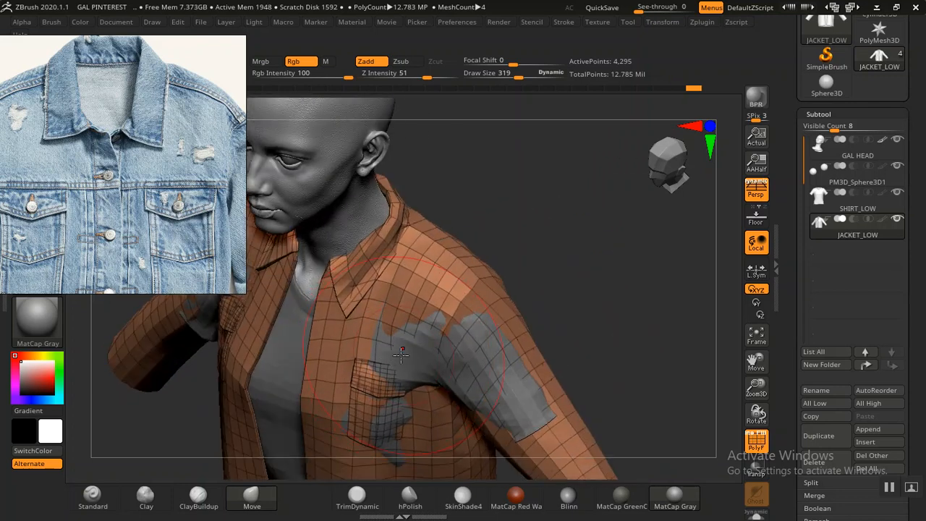
mouse_move(576, 305)
mouse_down()
mouse_move(600, 283)
mouse_move(569, 309)
mouse_move(550, 294)
mouse_move(553, 321)
mouse_move(529, 312)
mouse_up()
alt+drag(529, 312, 585, 265)
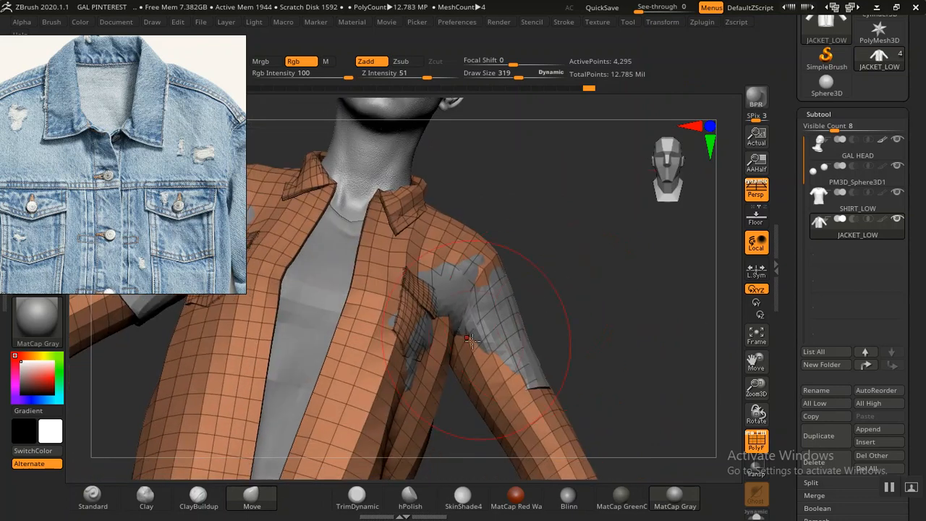
drag(583, 327, 427, 344)
mouse_move(600, 295)
mouse_down()
mouse_move(550, 321)
mouse_move(459, 330)
mouse_move(475, 313)
mouse_up()
drag(498, 387, 483, 388)
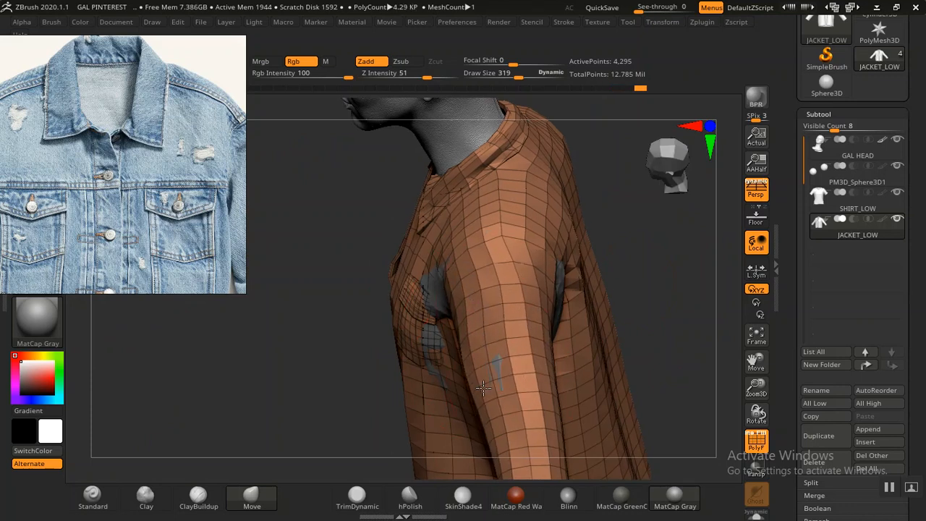
Reshape the outline of the jacket's left sleeve from the upper arm and underarm down toward the cuff
drag(688, 273, 688, 270)
mouse_move(532, 341)
mouse_down()
mouse_move(470, 355)
mouse_move(471, 343)
mouse_up()
alt+drag(551, 380, 589, 285)
drag(564, 321, 577, 331)
drag(603, 364, 614, 364)
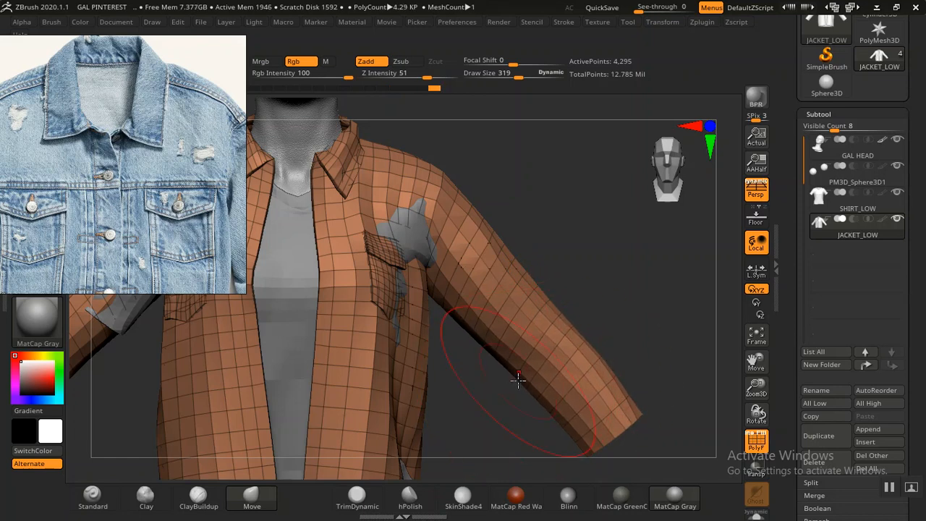
drag(544, 396, 548, 412)
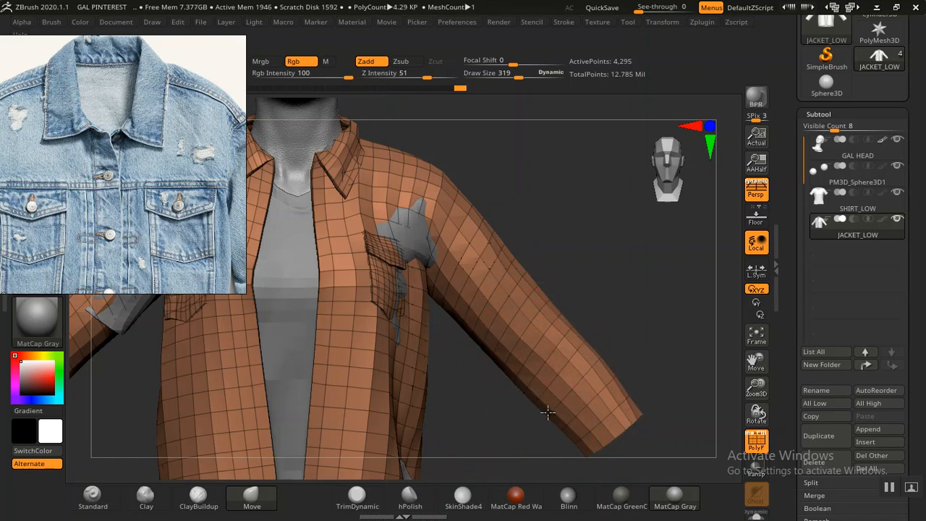
mouse_move(489, 380)
mouse_down()
mouse_move(510, 362)
mouse_move(519, 369)
mouse_up()
drag(484, 308, 480, 306)
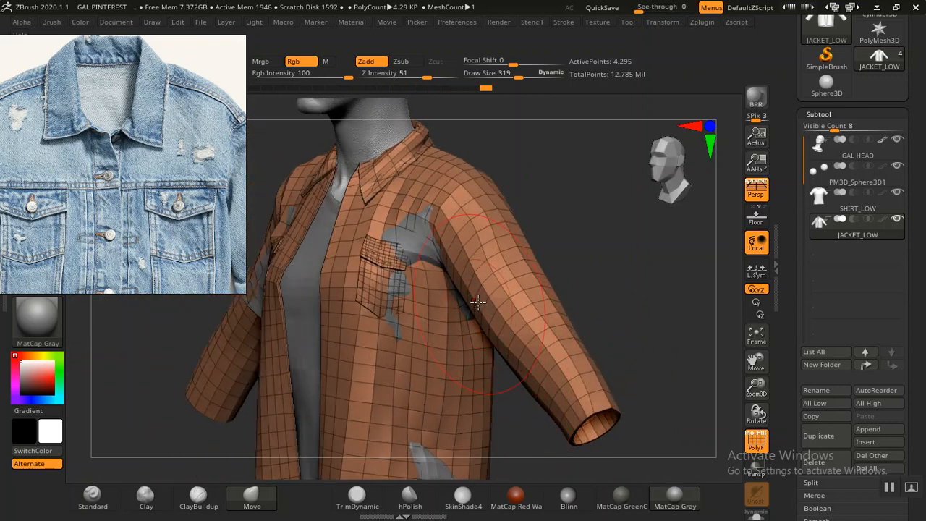
Move the jacket's left side below the armpit and around the chest pocket outward over the shirt
drag(620, 279, 606, 296)
drag(480, 349, 489, 330)
drag(573, 283, 539, 286)
drag(408, 356, 410, 352)
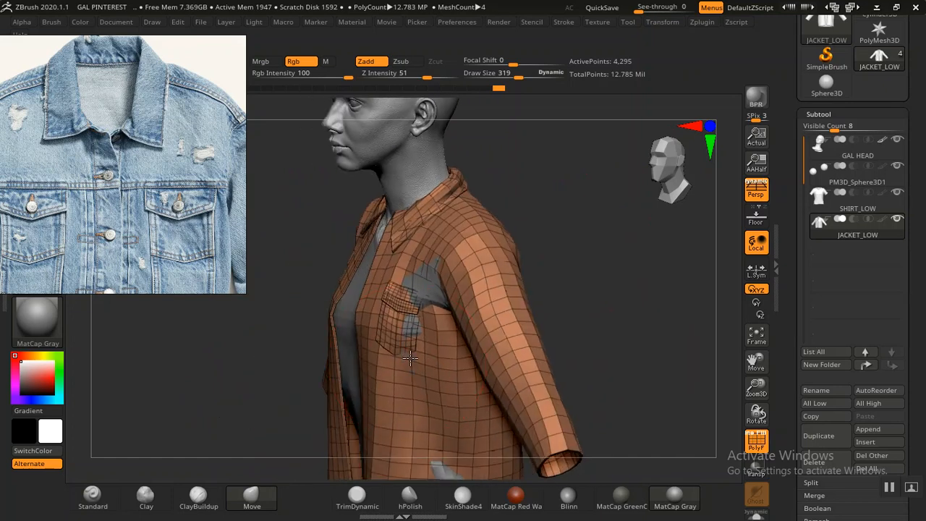
Cover the shirt at the front of the jacket's left armpit using the Move brush at draw size 179
mouse_move(603, 304)
mouse_down()
mouse_move(599, 327)
mouse_move(629, 314)
mouse_move(616, 281)
mouse_move(611, 296)
mouse_move(450, 340)
mouse_move(421, 335)
mouse_up()
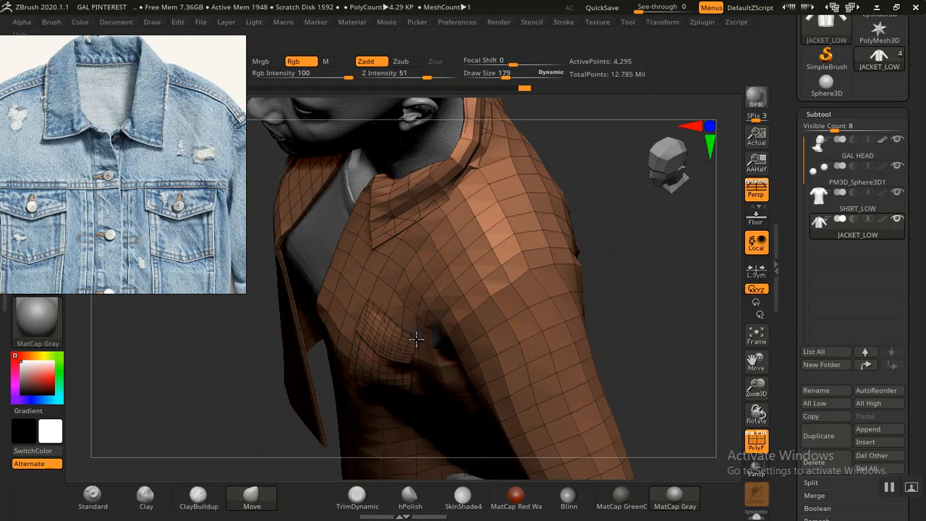
drag(675, 321, 668, 273)
mouse_move(432, 365)
mouse_down()
mouse_move(558, 372)
mouse_move(434, 359)
mouse_up()
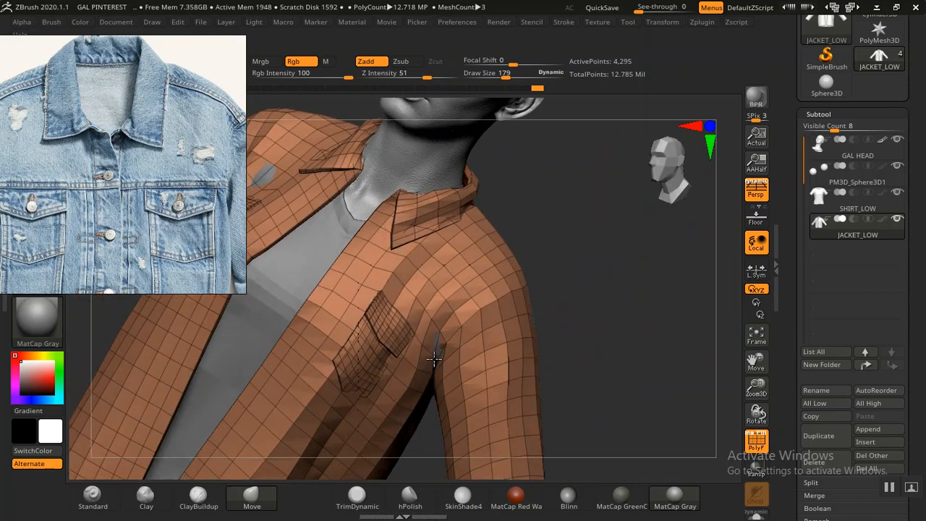
drag(637, 339, 431, 352)
Pull the back of the jacket's armpit over the exposed shirt using the Move brush at draw size 219
drag(614, 340, 660, 277)
drag(484, 357, 420, 281)
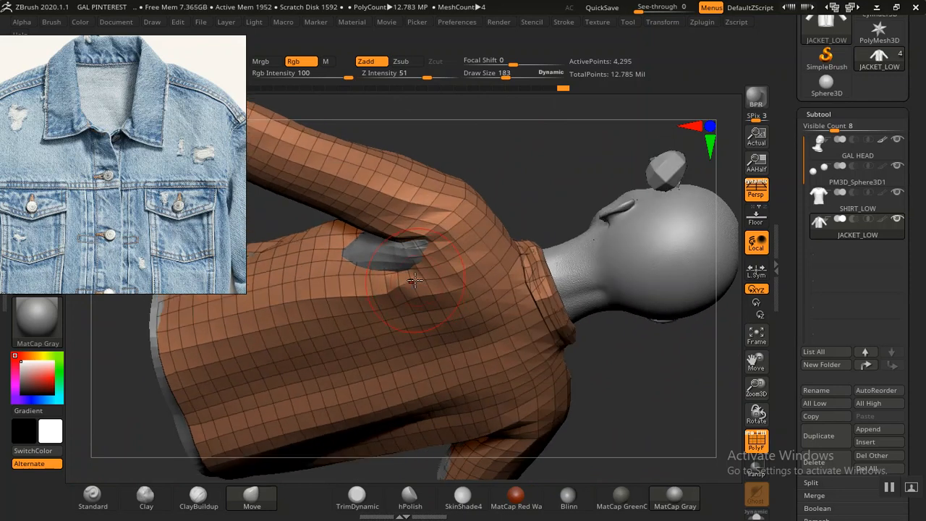
drag(508, 177, 404, 217)
mouse_move(495, 158)
mouse_down()
mouse_move(406, 239)
mouse_move(375, 290)
mouse_move(366, 290)
mouse_up()
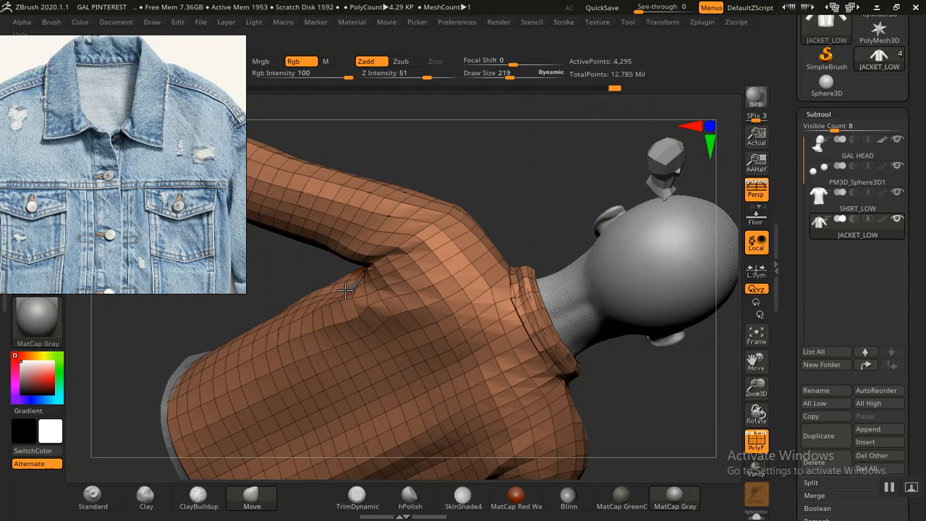
Enlarge the Move brush and pull the jacket's left side near the hem outward over the shirt
drag(530, 170, 506, 337)
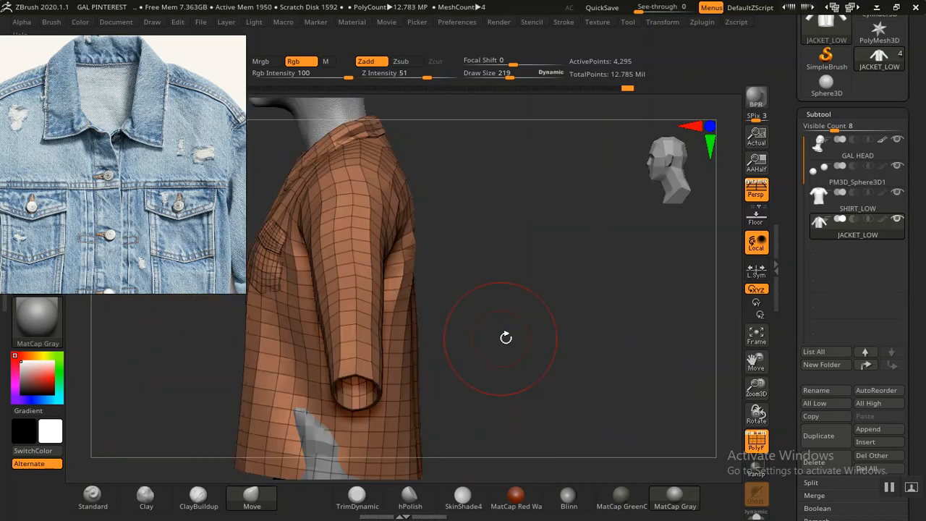
drag(546, 362, 506, 337)
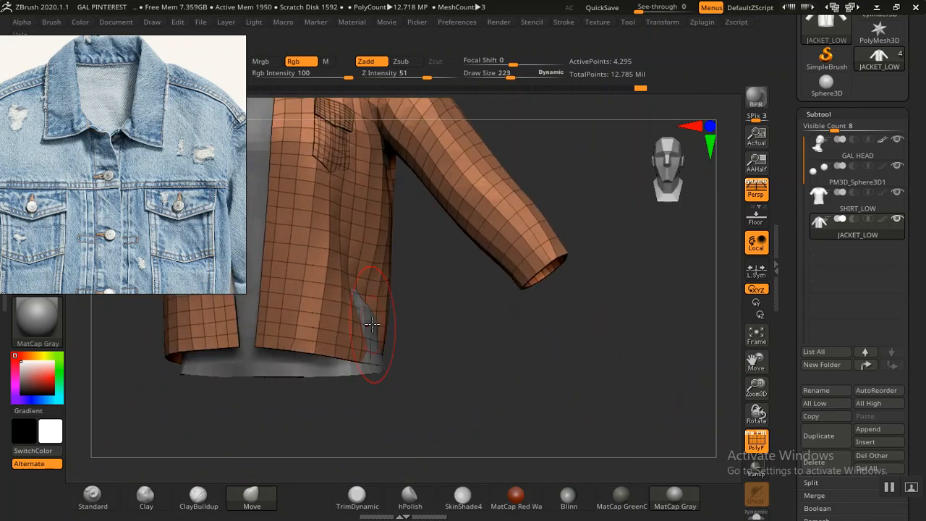
key(bracketright)
key(bracketright)
drag(369, 324, 384, 324)
drag(527, 388, 488, 419)
alt+drag(548, 364, 624, 275)
mouse_move(624, 254)
alt+mouse_down()
mouse_move(627, 309)
mouse_move(367, 300)
mouse_move(388, 201)
mouse_move(430, 267)
mouse_move(333, 215)
mouse_move(519, 354)
mouse_move(610, 269)
mouse_move(620, 238)
alt+mouse_up()
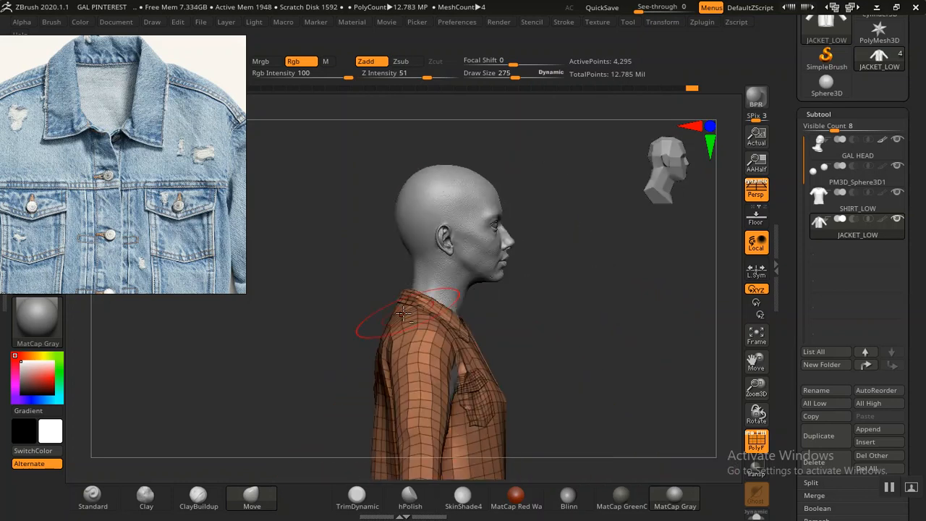
mouse_move(598, 339)
mouse_down()
mouse_move(571, 377)
mouse_move(620, 226)
mouse_move(381, 369)
mouse_move(398, 378)
mouse_move(408, 413)
mouse_move(432, 369)
mouse_up()
mouse_move(478, 307)
mouse_down()
mouse_move(473, 321)
mouse_move(467, 310)
mouse_up()
key(ctrl+z)
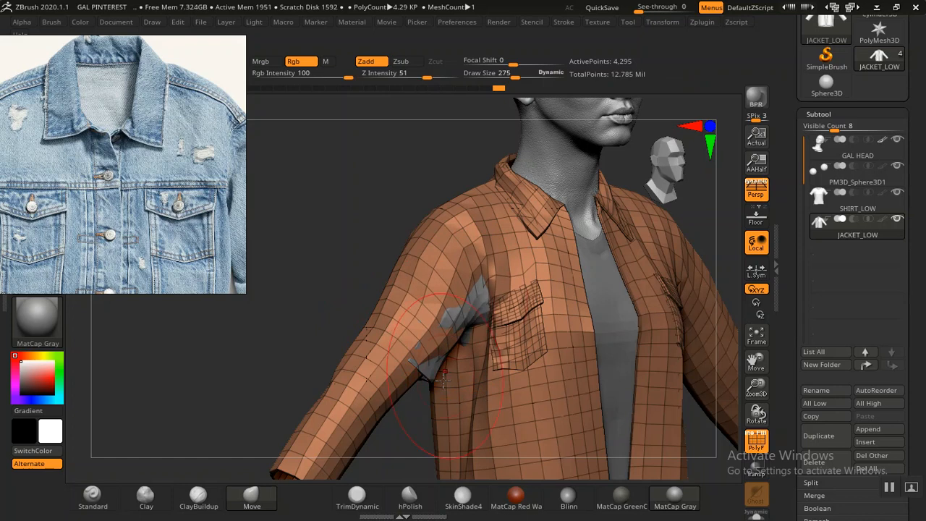
Pull the jacket's right upper sleeve outward over the protruding shirt sleeve with the Move brush at draw size 275
drag(422, 371, 429, 376)
drag(422, 330, 417, 328)
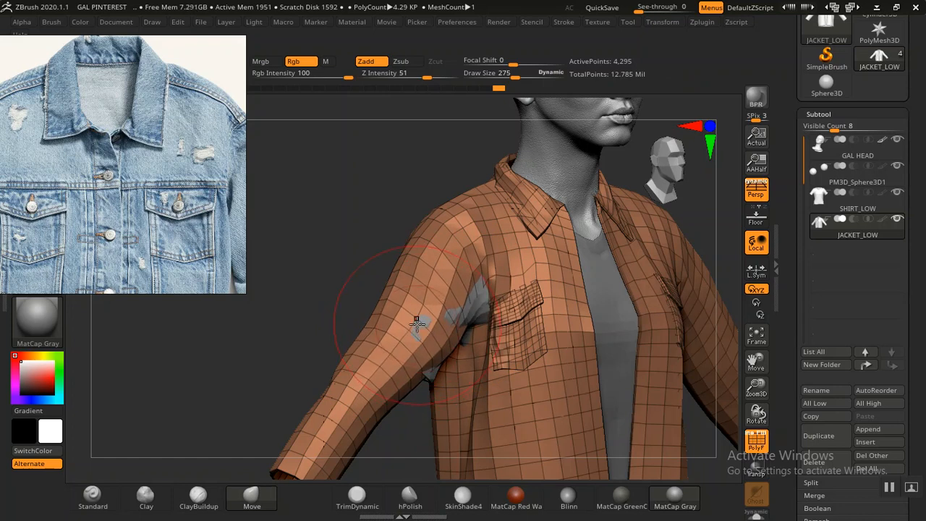
drag(419, 409, 354, 366)
drag(427, 326, 416, 320)
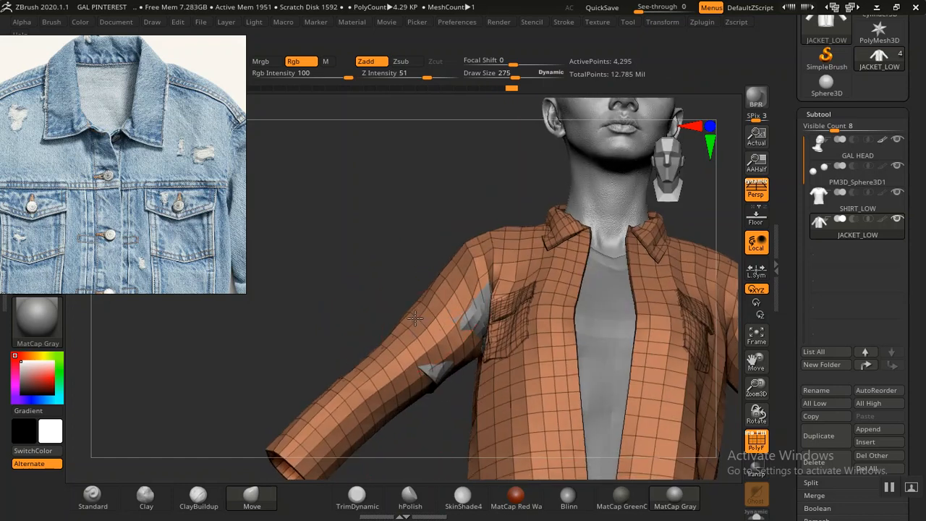
drag(451, 381, 464, 366)
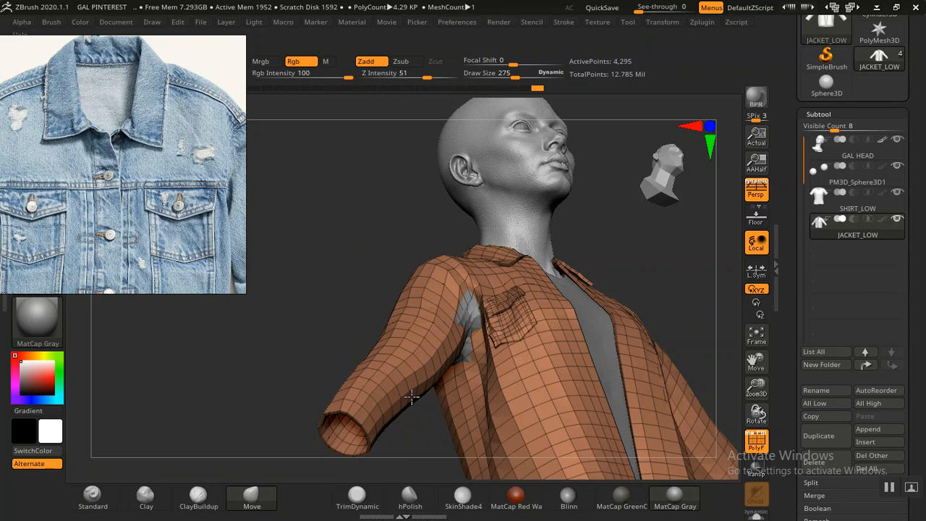
mouse_move(404, 403)
mouse_down()
mouse_move(403, 449)
mouse_move(352, 290)
mouse_up()
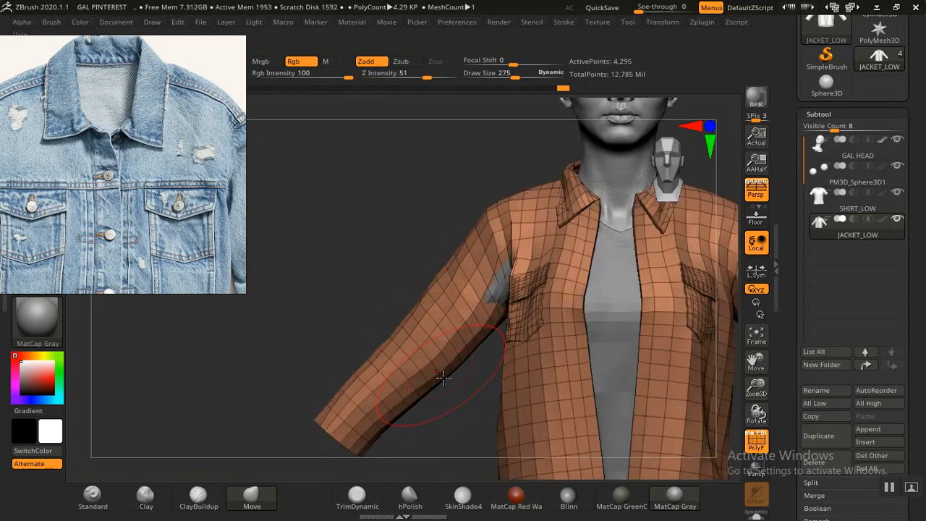
Close the gap between the right sleeve and chest pocket with the Move brush, reducing its draw size to 183
mouse_move(459, 389)
mouse_down()
mouse_move(358, 269)
mouse_move(379, 280)
mouse_move(344, 340)
mouse_move(364, 277)
mouse_move(393, 252)
mouse_move(614, 321)
mouse_move(616, 292)
mouse_move(666, 383)
mouse_up()
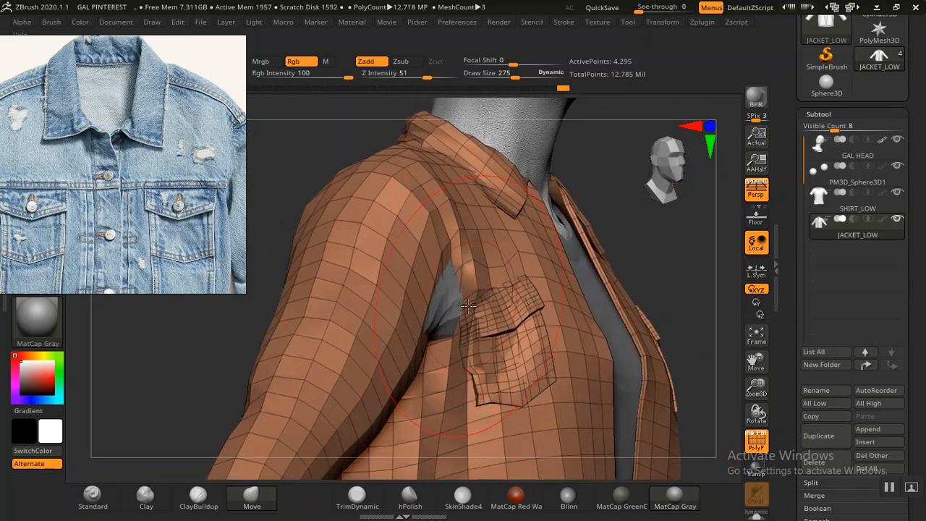
drag(454, 308, 453, 312)
drag(660, 264, 572, 272)
drag(445, 318, 449, 311)
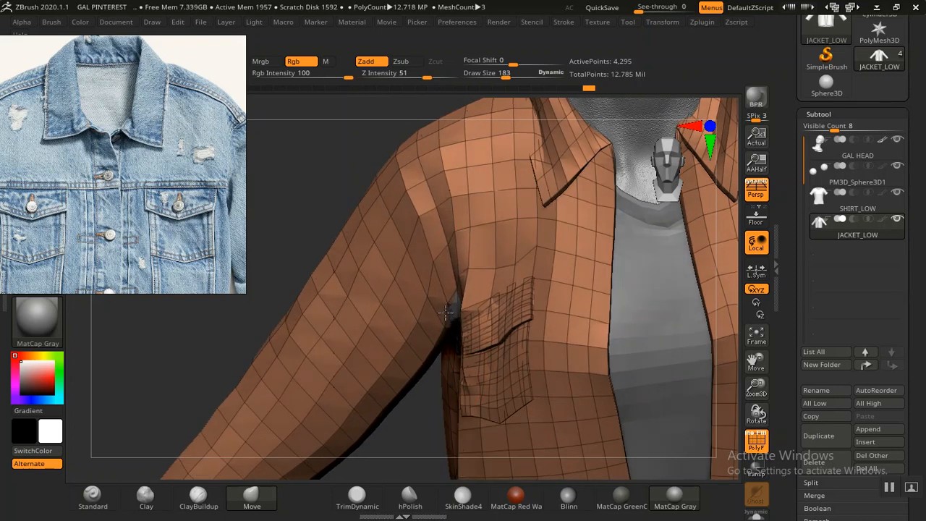
drag(419, 428, 428, 289)
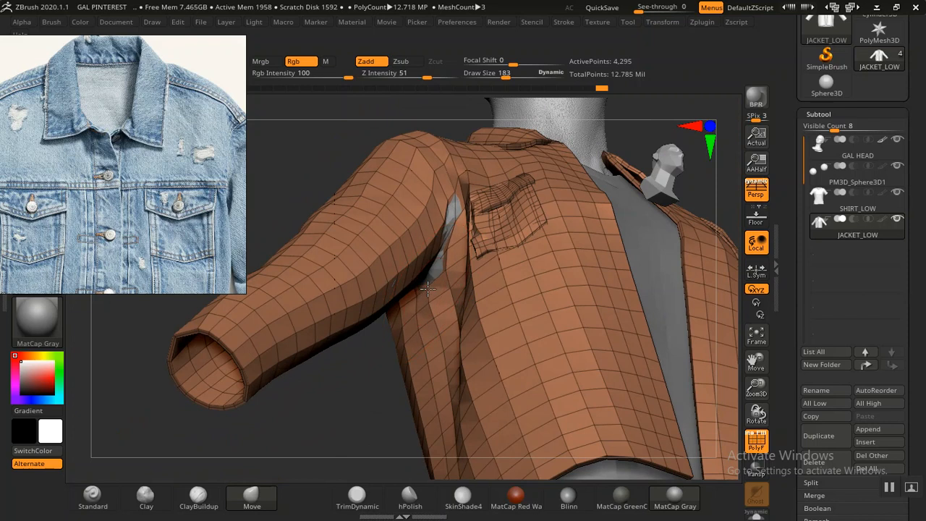
drag(374, 389, 483, 336)
drag(383, 397, 646, 344)
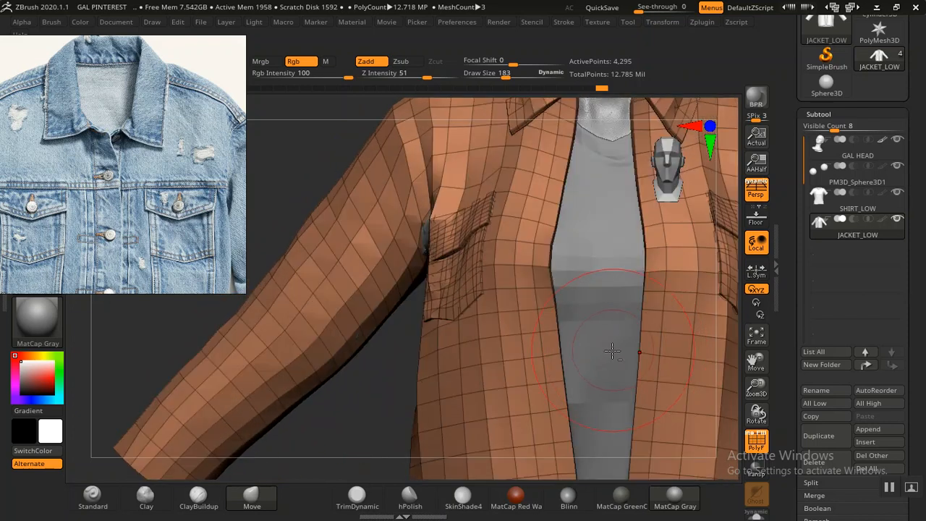
Select the SHIRT_LOW subtool and push the shirt inward under the jacket at the front of the right armpit
alt+click(600, 383)
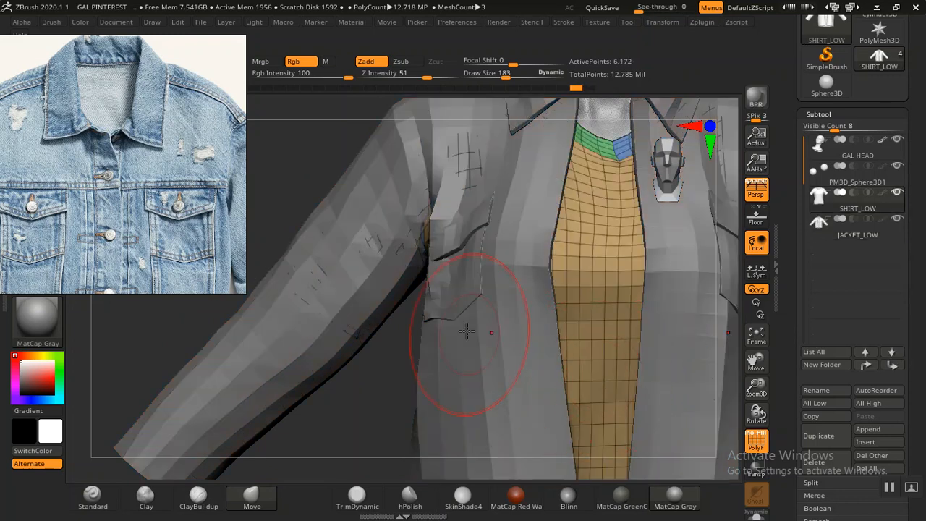
drag(382, 388, 449, 215)
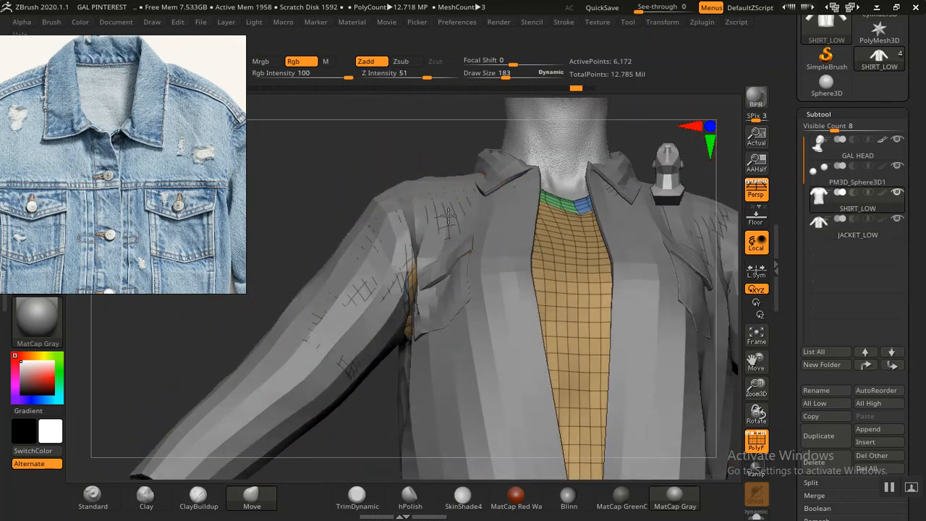
right_drag(356, 309, 358, 353)
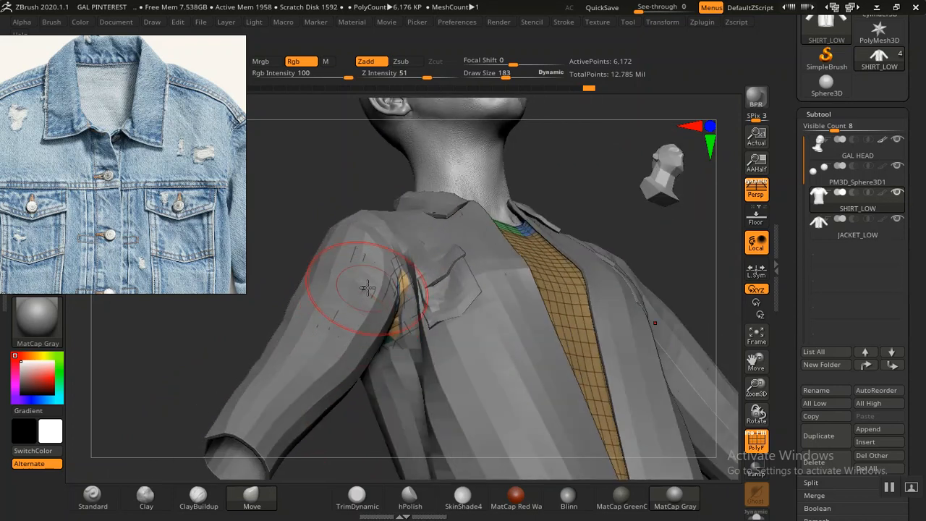
right_drag(364, 394, 401, 315)
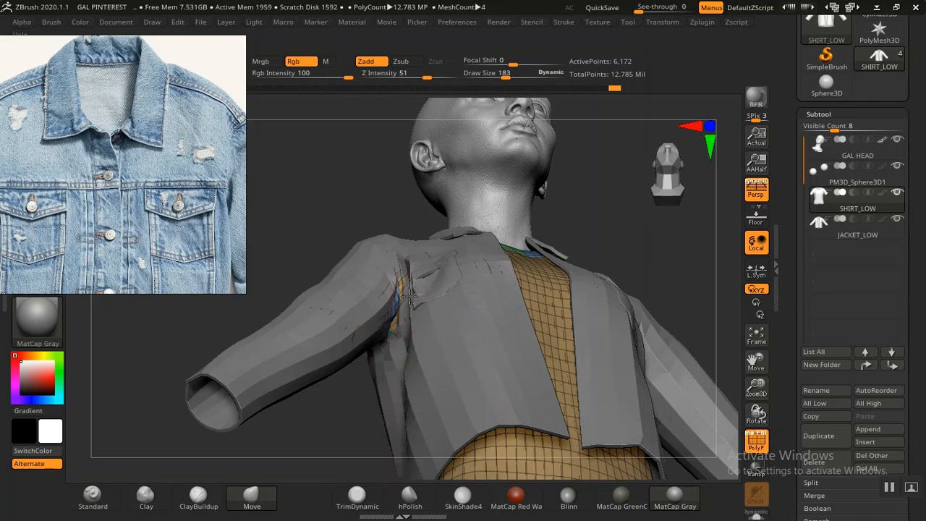
right_drag(358, 387, 372, 354)
right_drag(359, 393, 380, 336)
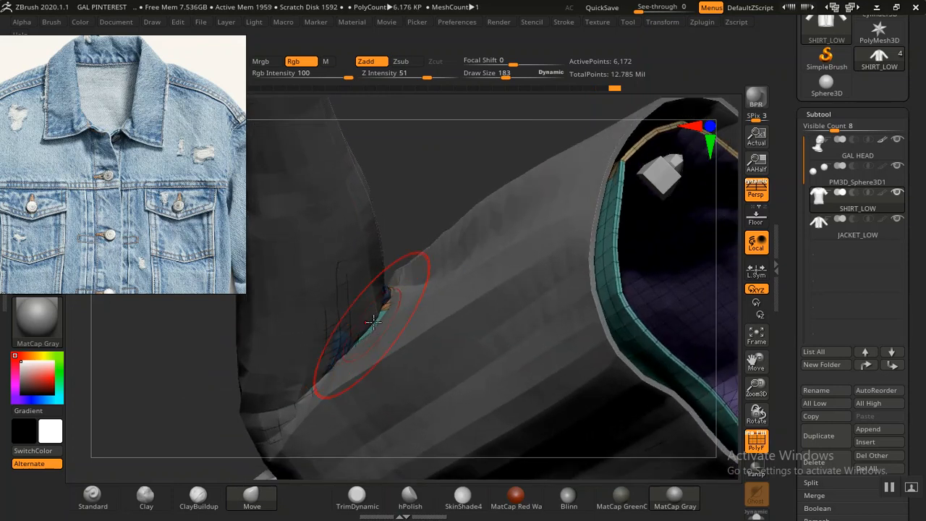
Push the shirt's underarm area beneath the jacket where the right sleeve meets the body
ctrl+shift+click(344, 278)
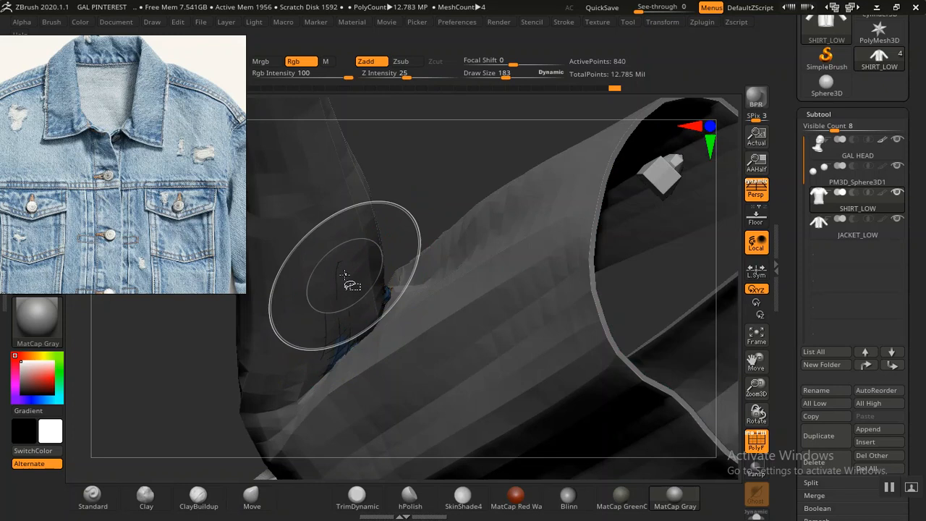
ctrl+shift+click(426, 169)
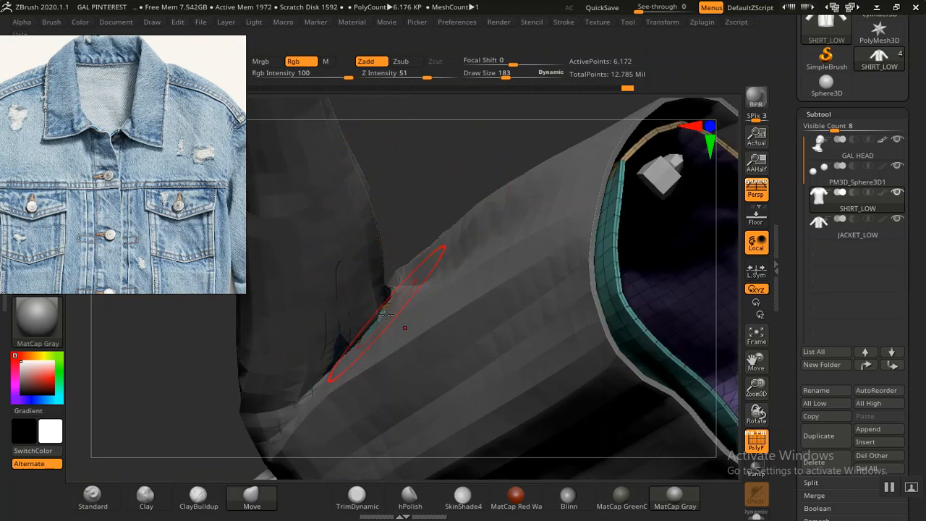
drag(421, 215, 378, 334)
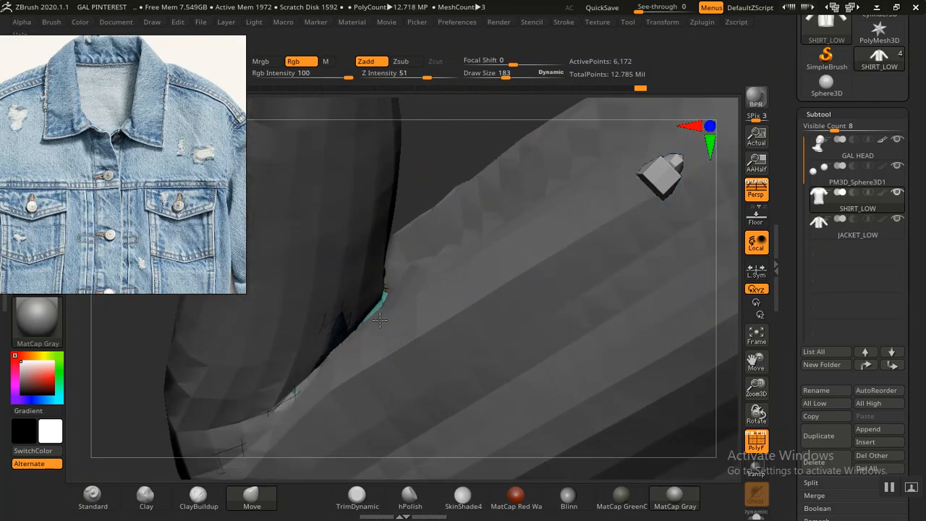
drag(409, 205, 404, 227)
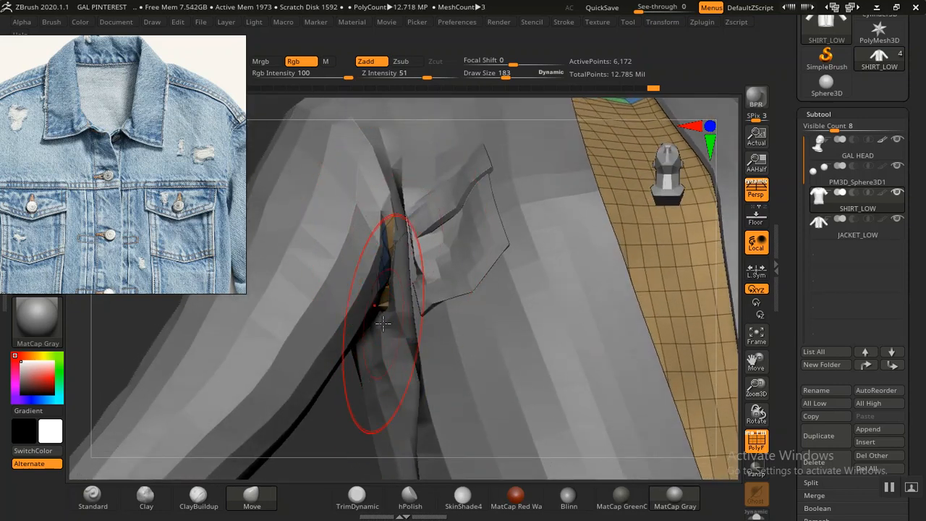
Tuck the remaining exposed shirt under the jacket around the front and back of the right armpit
ctrl+right_drag(325, 363, 366, 389)
drag(366, 389, 359, 426)
right_drag(653, 360, 602, 224)
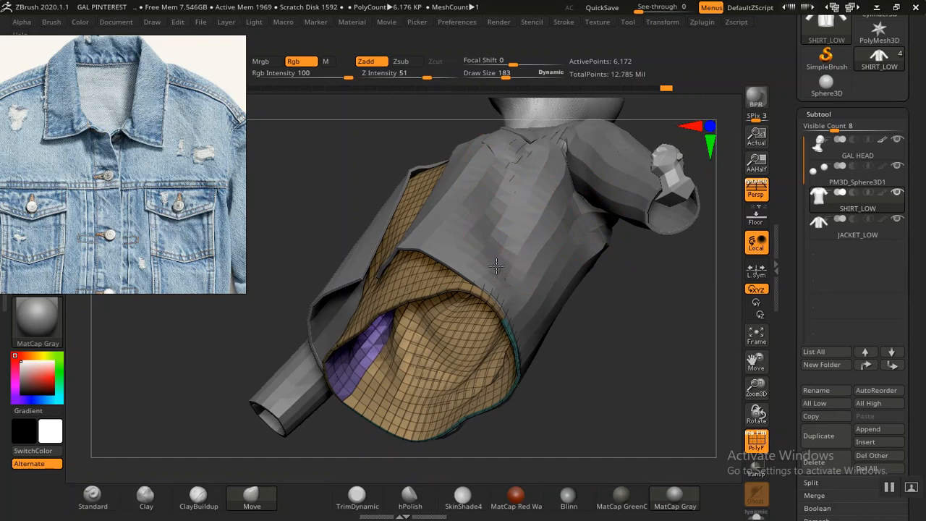
right_drag(617, 331, 440, 374)
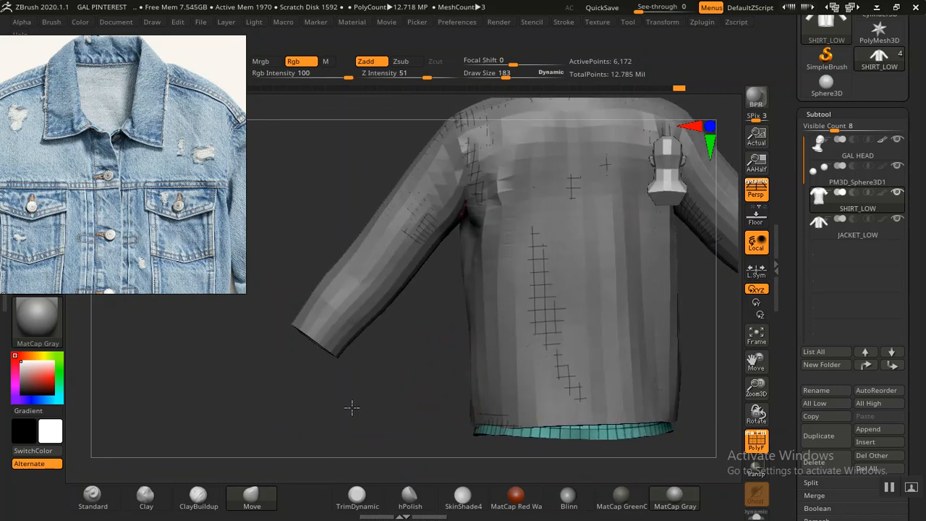
right_drag(352, 408, 356, 347)
mouse_move(341, 393)
right_down()
mouse_move(325, 260)
mouse_move(338, 251)
mouse_move(352, 331)
mouse_move(490, 268)
mouse_move(479, 244)
right_up()
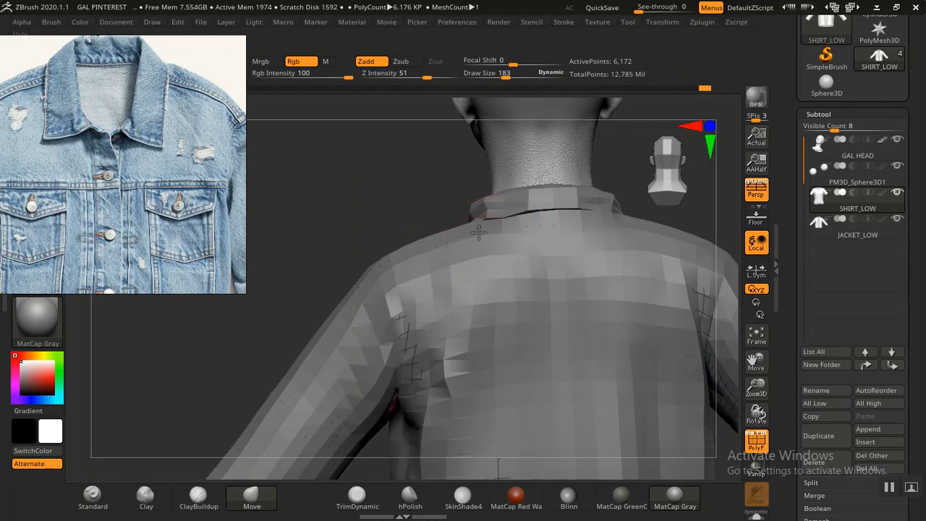
Select the JACKET_LOW subtool and reshape its back and front around the right armpit with the Move brush
alt+click(459, 370)
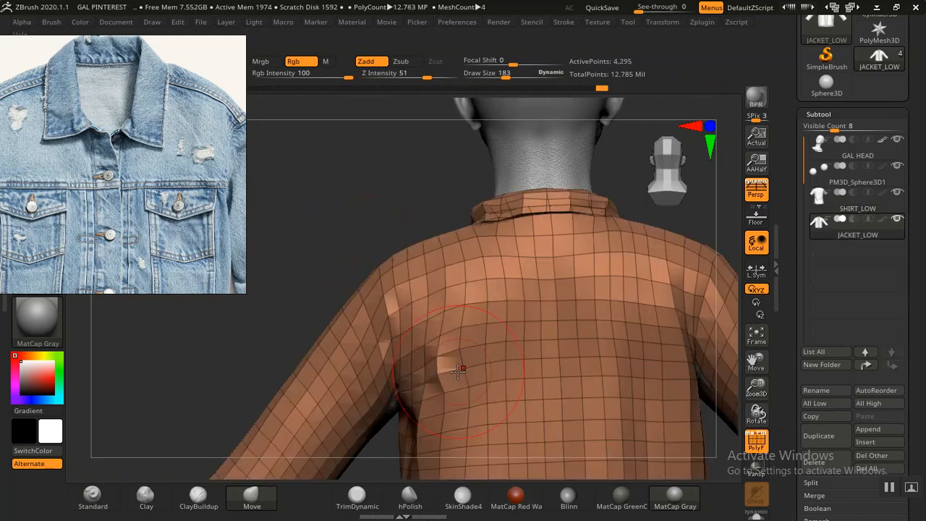
mouse_move(364, 188)
mouse_down()
mouse_move(362, 166)
mouse_move(382, 350)
mouse_up()
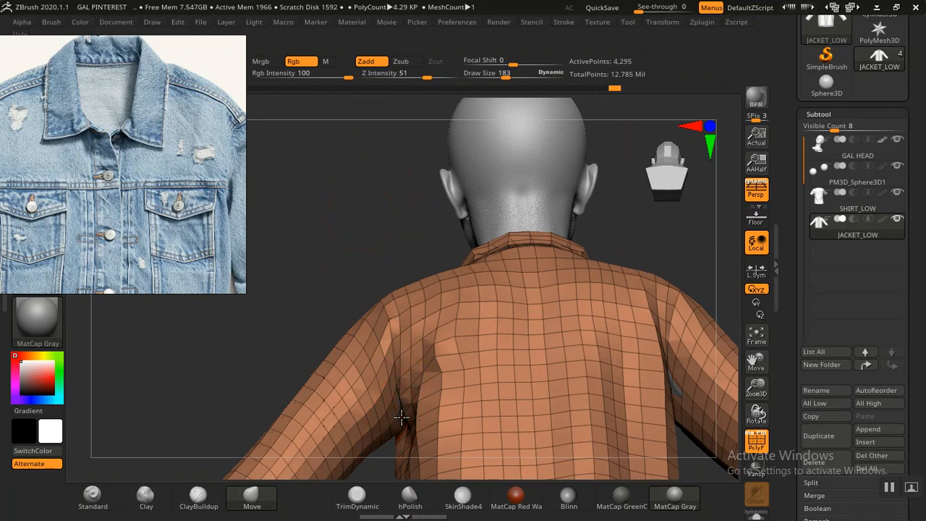
drag(395, 275, 658, 141)
drag(267, 394, 326, 370)
drag(366, 287, 363, 293)
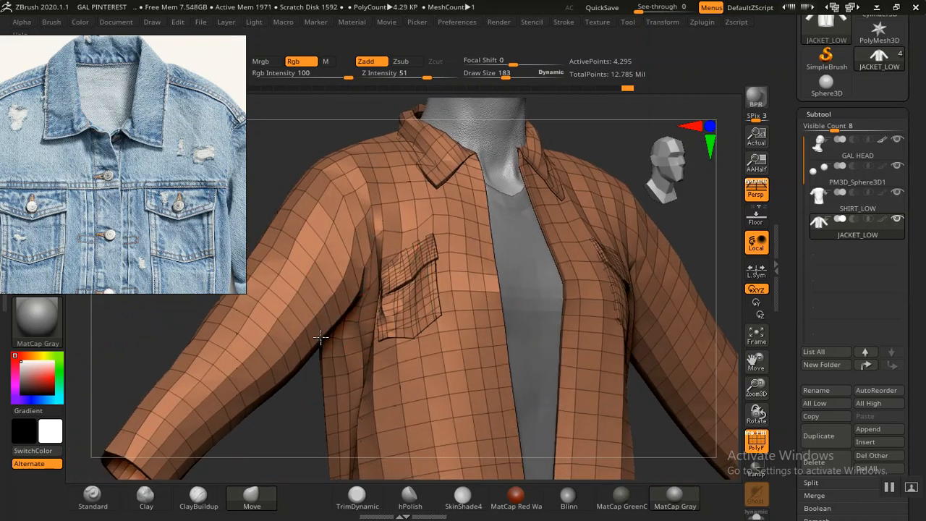
Pull the jacket's right underarm together from below to cover the shirt between sleeve and body
drag(309, 399, 355, 348)
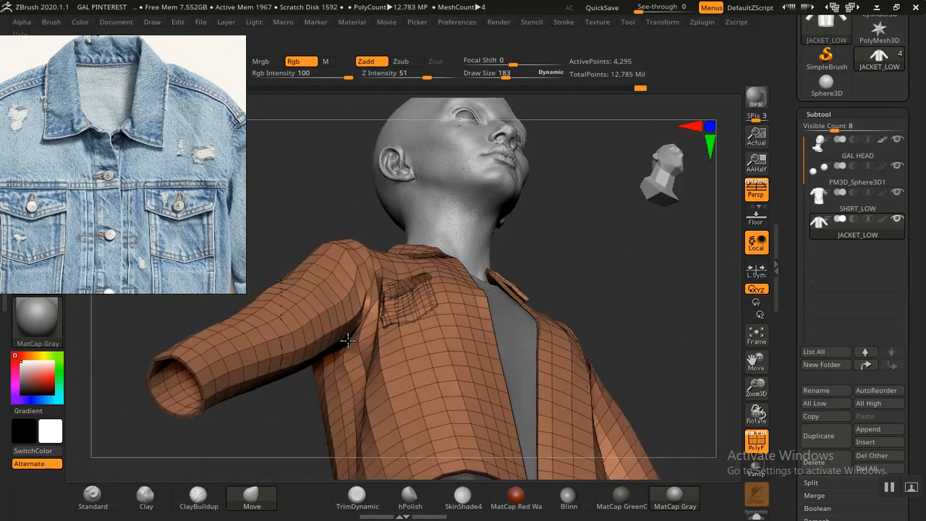
mouse_move(328, 225)
mouse_down()
mouse_move(328, 180)
mouse_move(362, 219)
mouse_move(410, 344)
mouse_move(382, 316)
mouse_up()
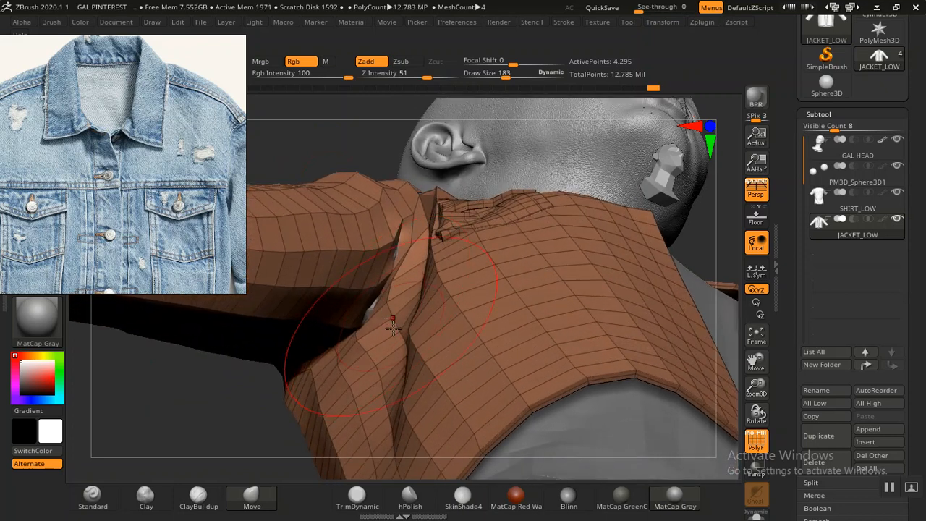
drag(283, 401, 345, 344)
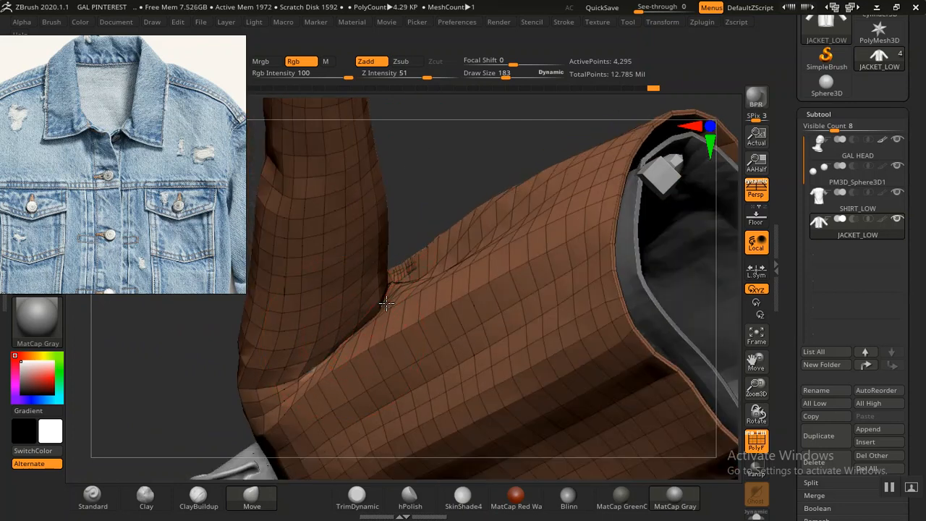
drag(438, 201, 412, 256)
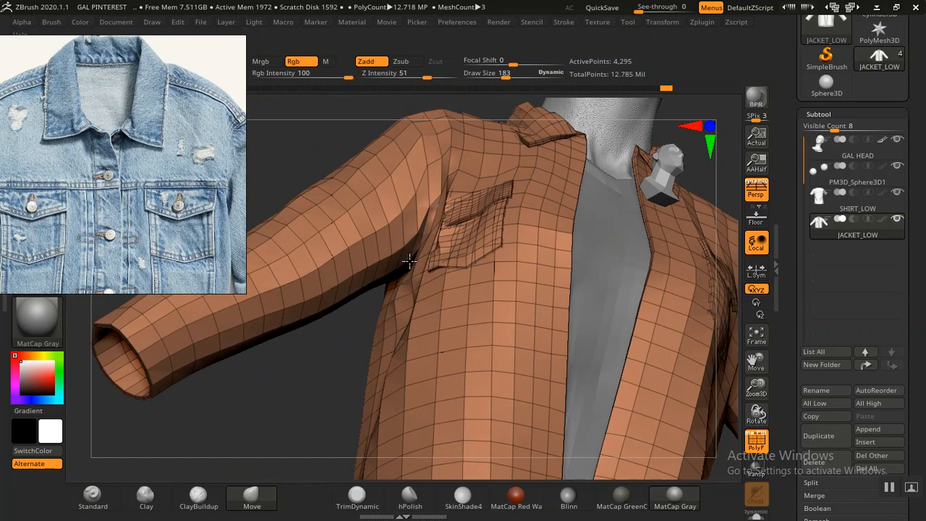
Adjust the jacket around the left armpit with the Move brush at draw size 183
ctrl+right_drag(443, 324, 424, 321)
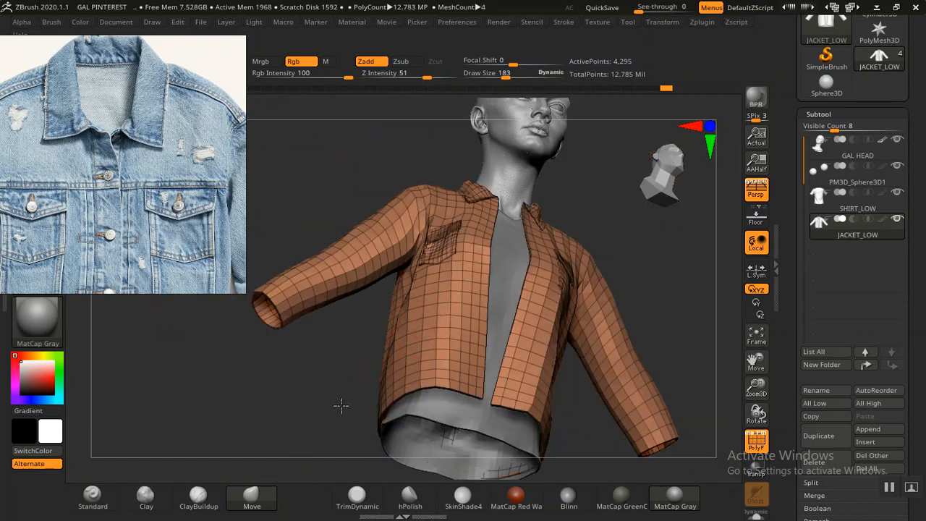
shift+drag(341, 405, 394, 389)
ctrl+right_drag(636, 355, 558, 293)
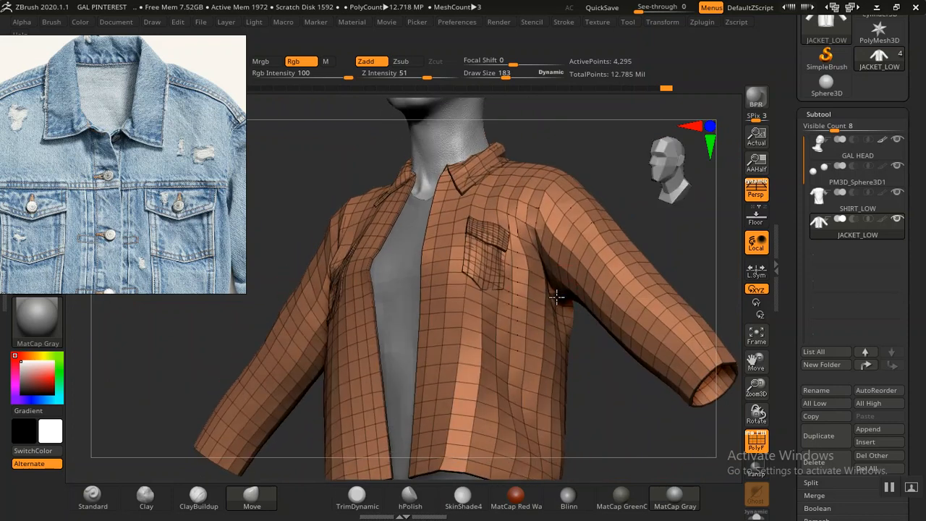
right_drag(589, 382, 610, 388)
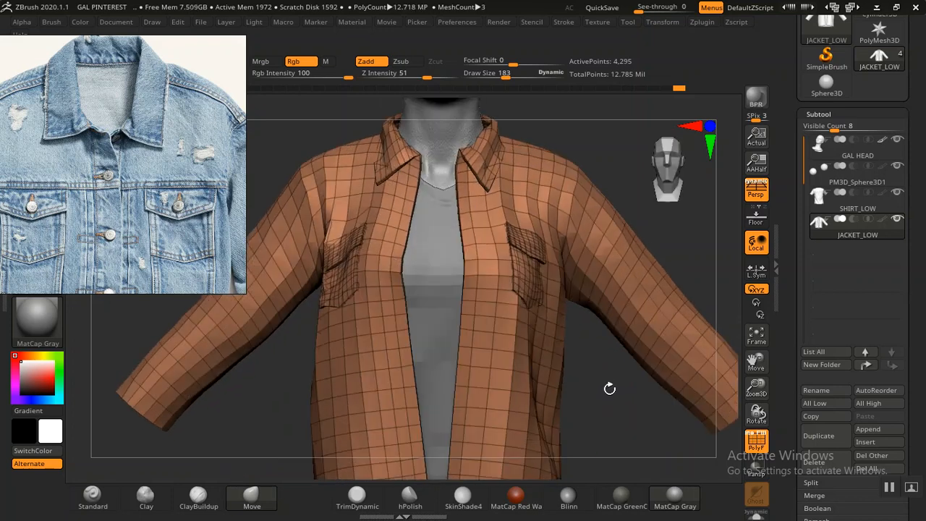
Hide the polyframe wireframe to show the jacket as a plain shaded surface from the front
ctrl+right_drag(603, 351, 583, 337)
alt+right_drag(588, 283, 627, 373)
right_drag(597, 317, 570, 207)
mouse_move(573, 249)
ctrl+right_down()
mouse_move(598, 275)
mouse_move(573, 256)
mouse_move(593, 258)
mouse_move(583, 259)
ctrl+right_up()
key(shift+f)
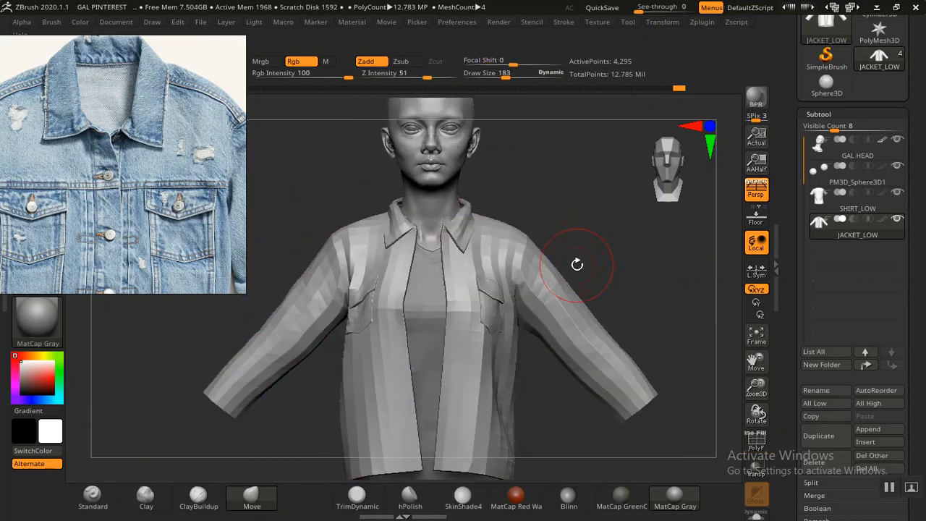
Move the denim jacket reference image to the other side of the bust, uncovering the current brush and stroke settings
alt+right_drag(341, 238, 472, 193)
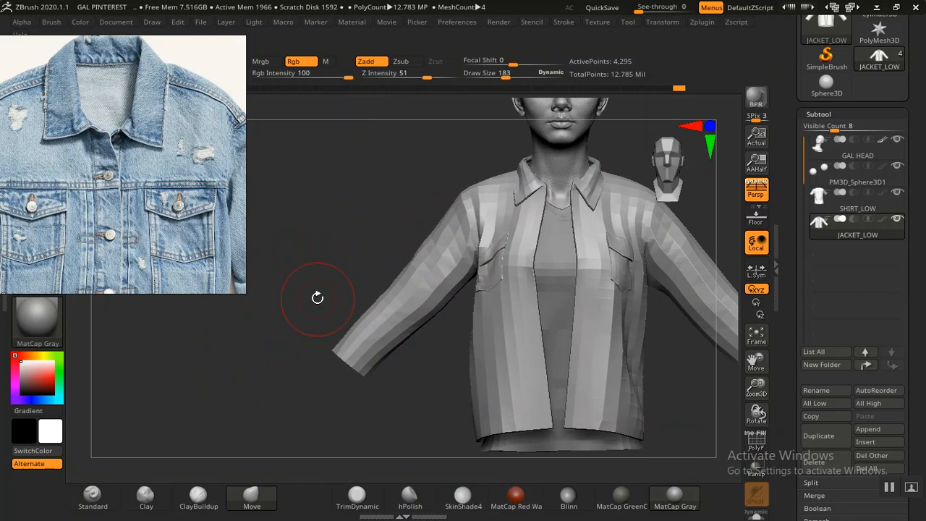
mouse_move(292, 283)
ctrl+mouse_down()
mouse_move(267, 374)
mouse_move(305, 440)
ctrl+mouse_up()
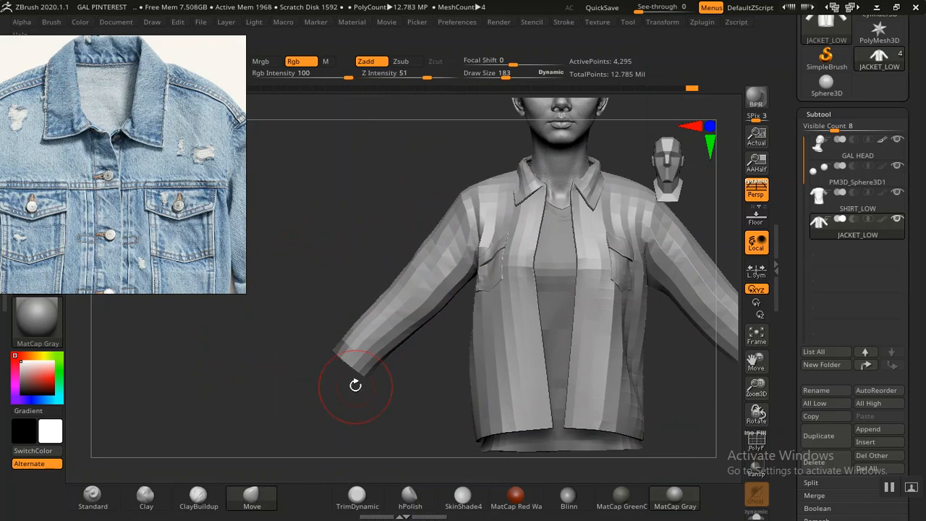
drag(133, 241, 814, 280)
shift+drag(231, 270, 178, 257)
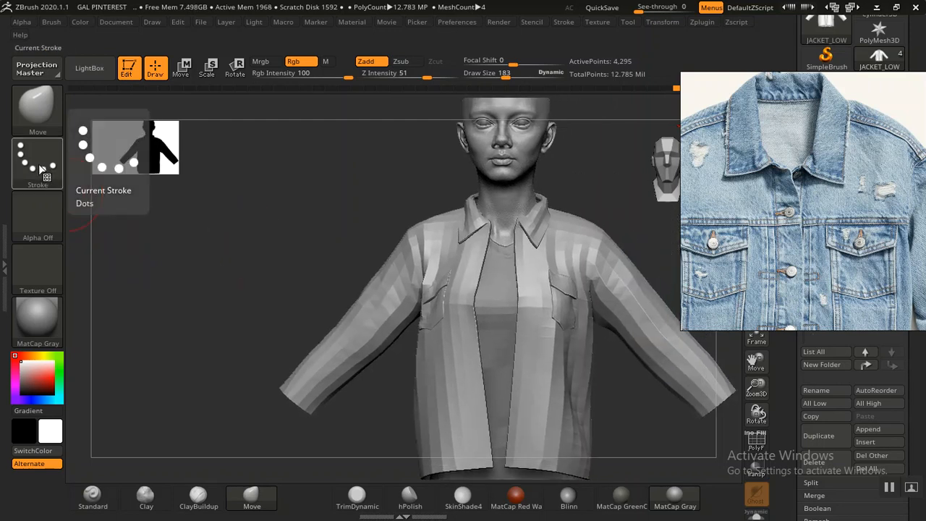
Switch to the Standard brush and set MaskLasso as the masking brush
click(92, 496)
ctrl+click(31, 120)
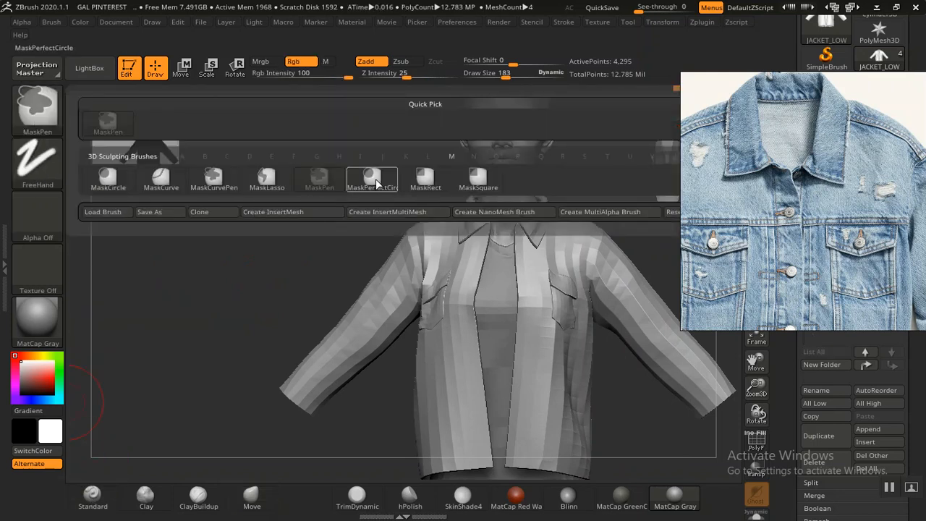
ctrl+click(261, 185)
mouse_move(261, 270)
mouse_down()
mouse_move(246, 269)
mouse_move(265, 283)
mouse_move(231, 259)
mouse_up()
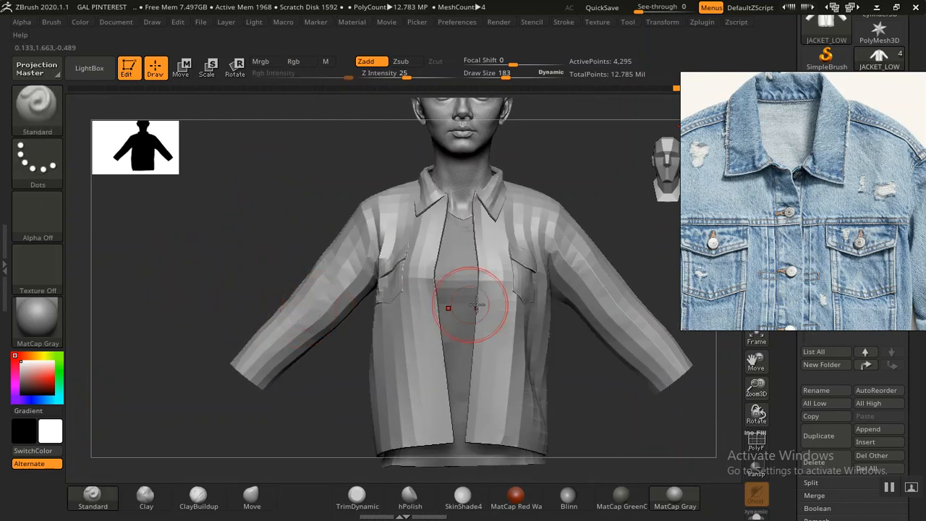
Return to the Move brush, lasso-mask the jacket sleeves symmetrically and invert the mask to leave only the sleeves editable
click(256, 501)
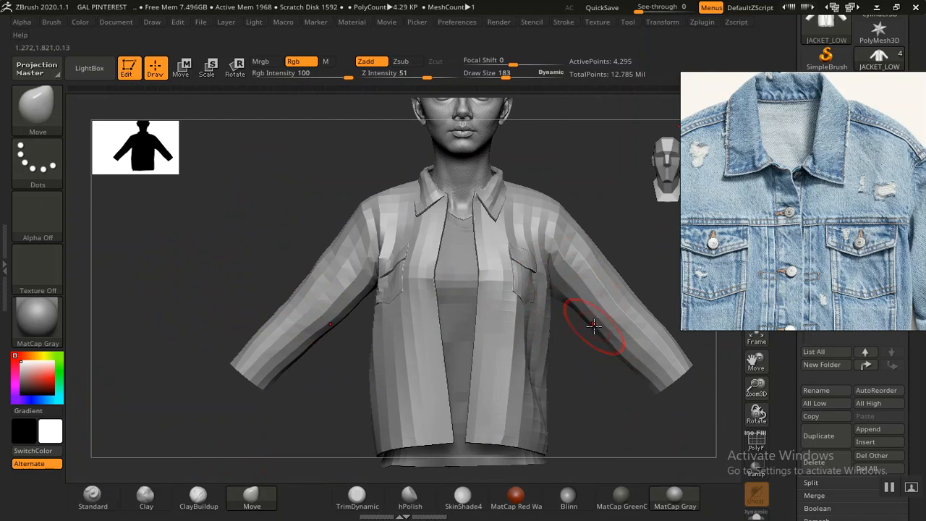
mouse_move(229, 204)
ctrl+mouse_down()
mouse_move(155, 420)
mouse_move(304, 432)
mouse_move(374, 272)
mouse_move(383, 217)
mouse_move(358, 173)
ctrl+mouse_up()
drag(296, 391, 348, 355)
ctrl+click(354, 388)
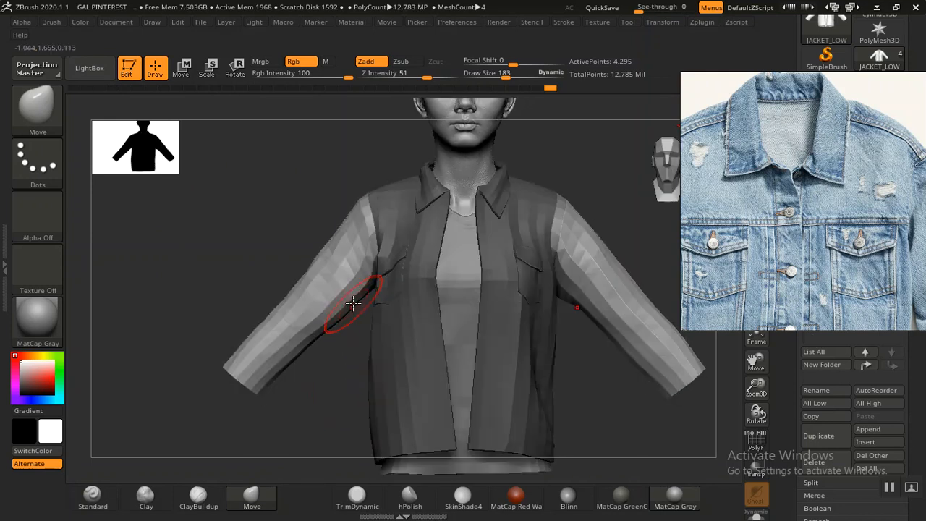
Place the gizmo at the jacket's shoulder, soften the mask and rotate both jacket sleeves slightly downward
key(w)
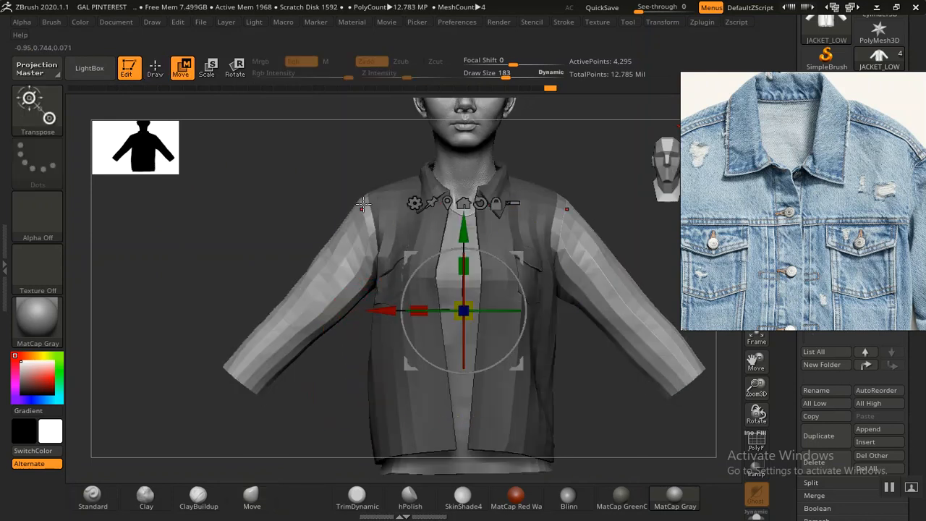
click(367, 218)
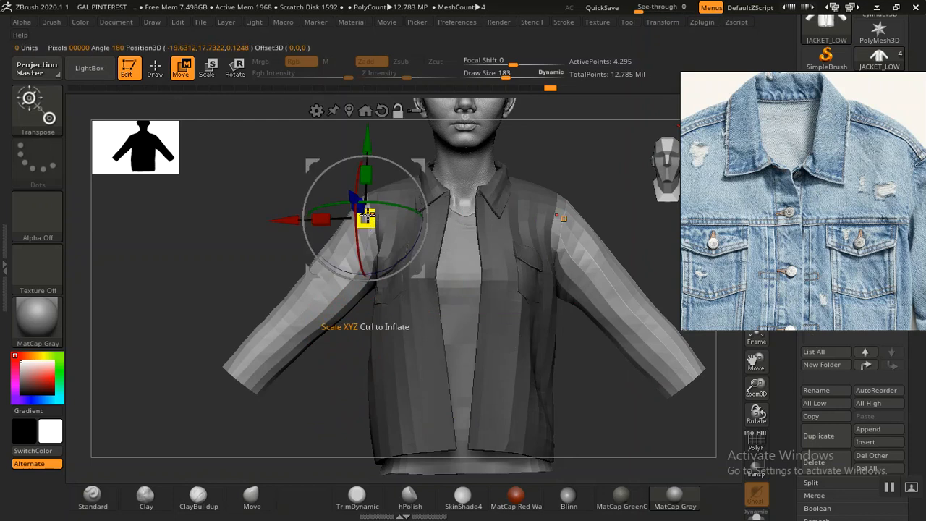
alt+drag(244, 201, 257, 282)
click(388, 174)
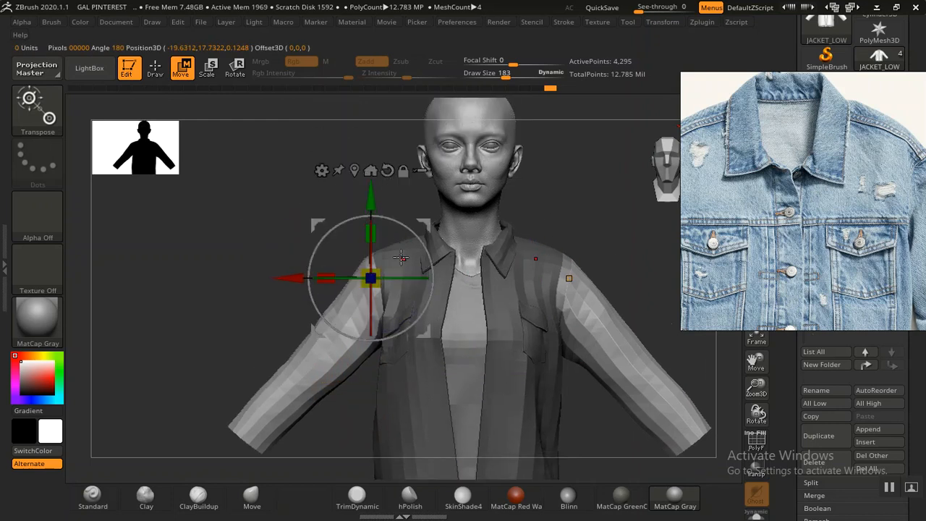
ctrl+click(430, 402)
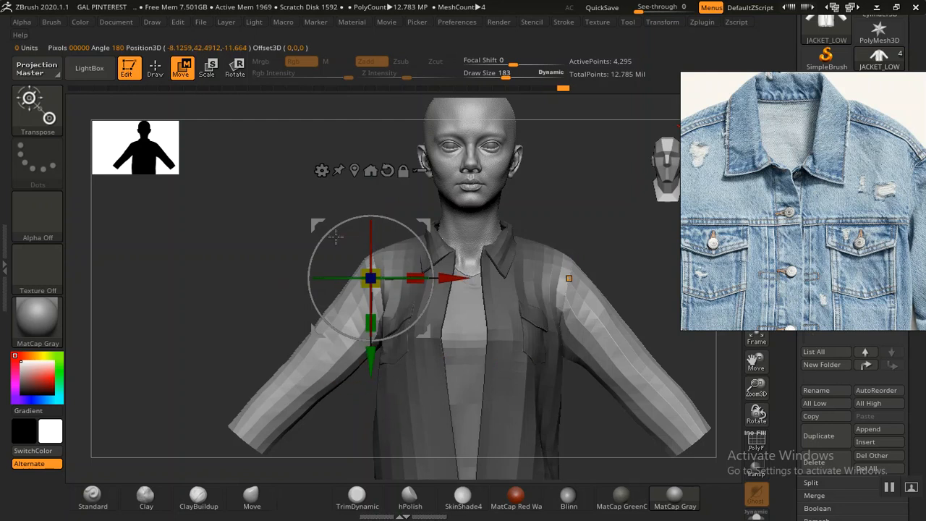
drag(319, 246, 318, 251)
mouse_move(220, 353)
mouse_down()
mouse_move(207, 283)
mouse_move(209, 325)
mouse_move(278, 358)
mouse_move(320, 353)
mouse_up()
key(q)
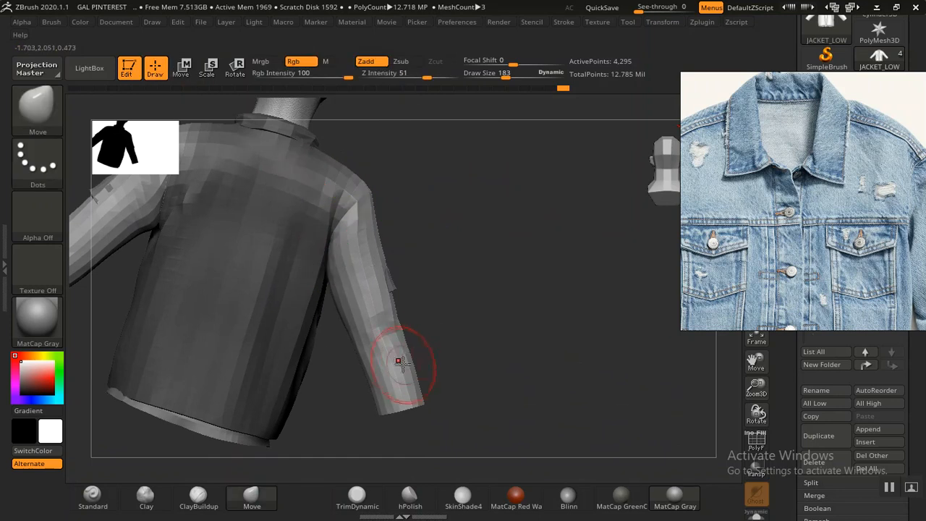
Inspect the lowered jacket sleeve from several sides, then select the SHIRT_LOW subtool and isolate it
drag(446, 345, 344, 351)
drag(439, 391, 315, 425)
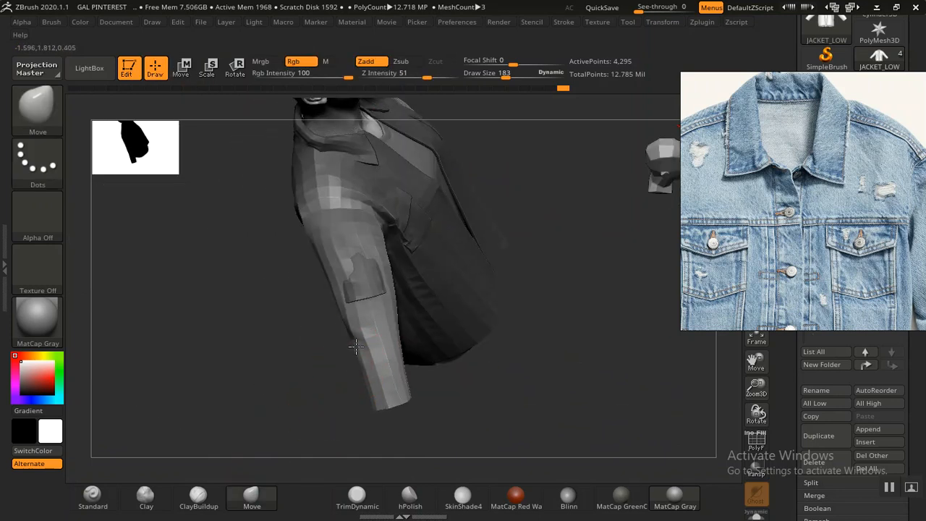
drag(354, 350, 542, 267)
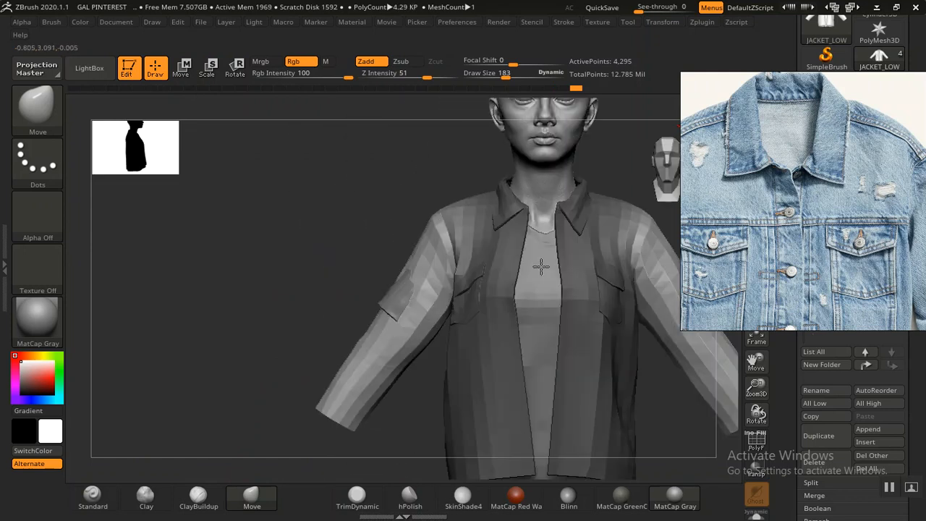
alt+drag(331, 252, 224, 262)
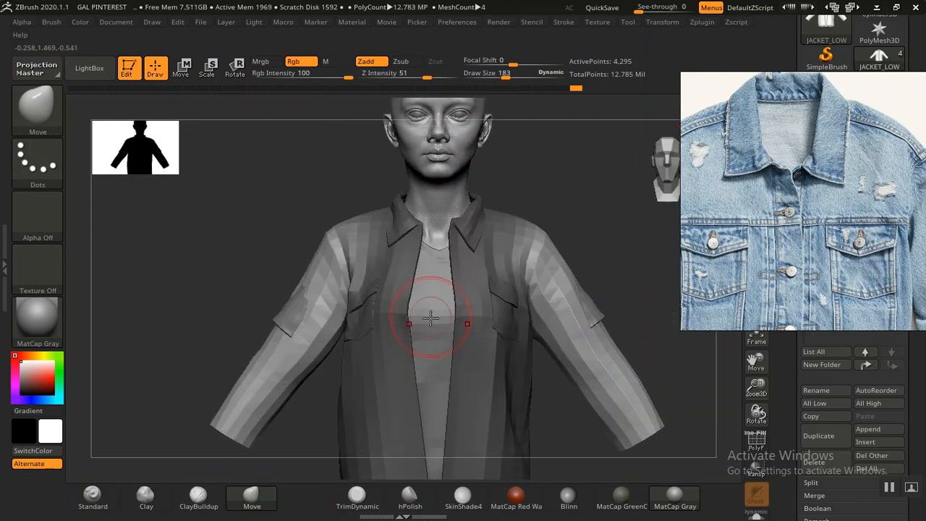
alt+click(433, 369)
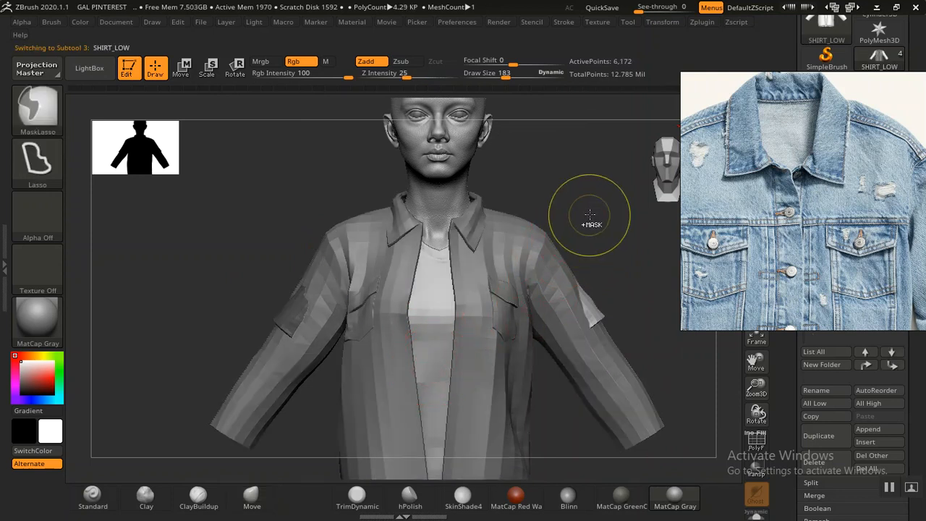
ctrl+drag(590, 215, 600, 277)
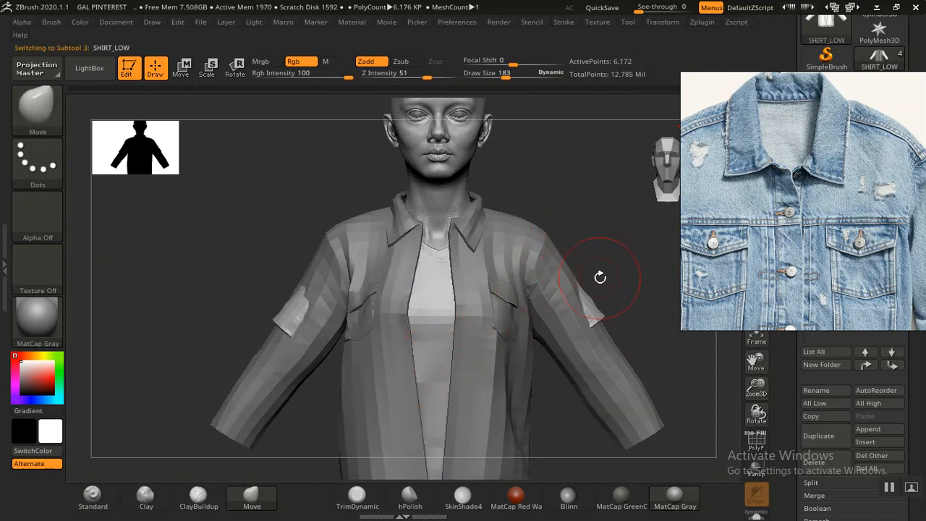
click(756, 511)
drag(538, 407, 331, 269)
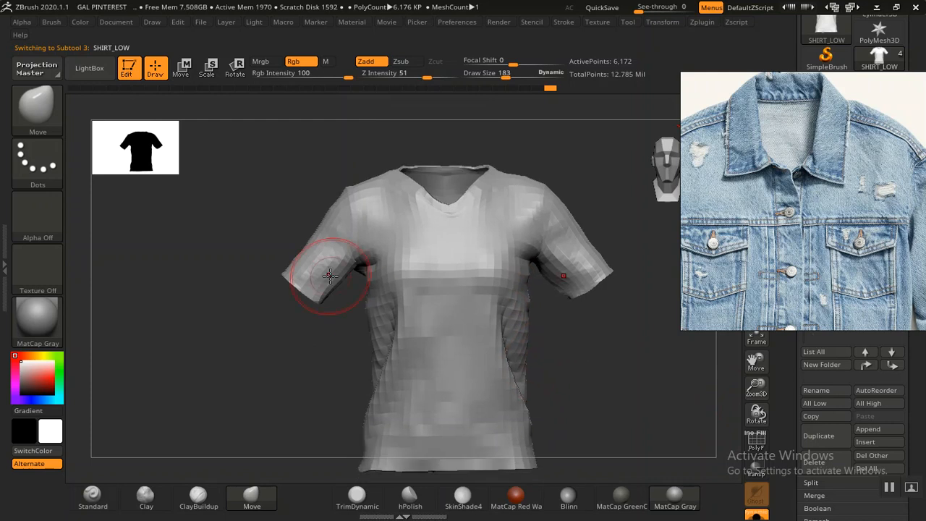
Lasso-mask both shirt sleeves, invert the mask to protect the torso, and show all subtools again
mouse_move(246, 187)
ctrl+mouse_down()
mouse_move(221, 352)
mouse_move(314, 375)
mouse_move(355, 283)
mouse_move(362, 243)
mouse_move(311, 141)
ctrl+mouse_up()
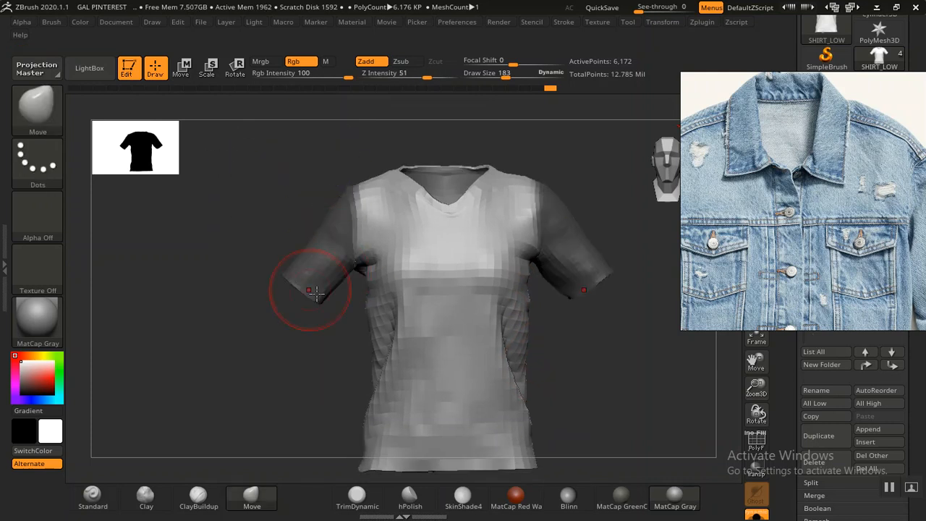
ctrl+click(261, 369)
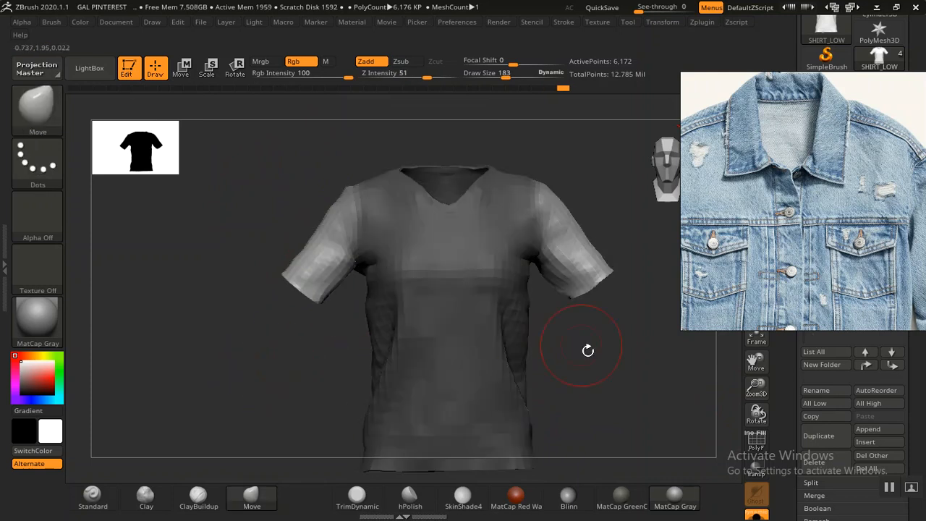
click(562, 407)
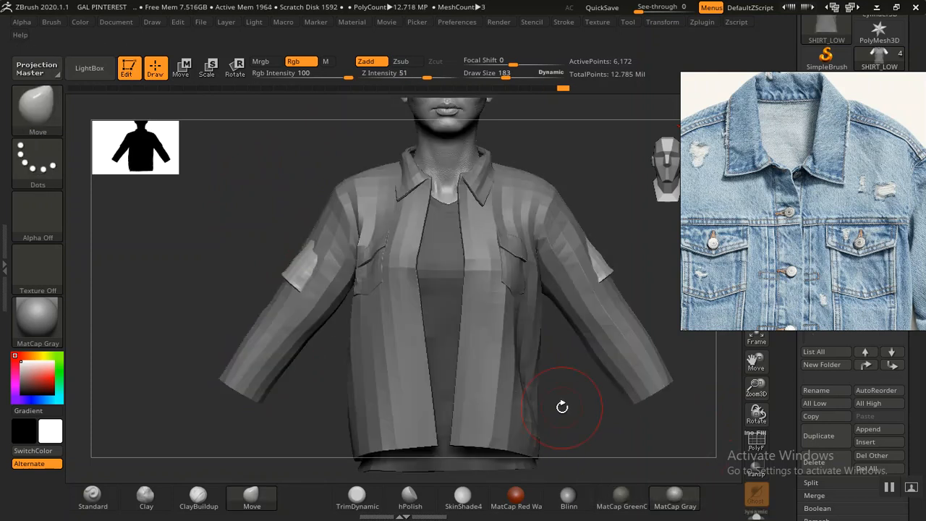
Isolate the masked shirt and place the transform gizmo at its shoulder with the orientation reset
key(e)
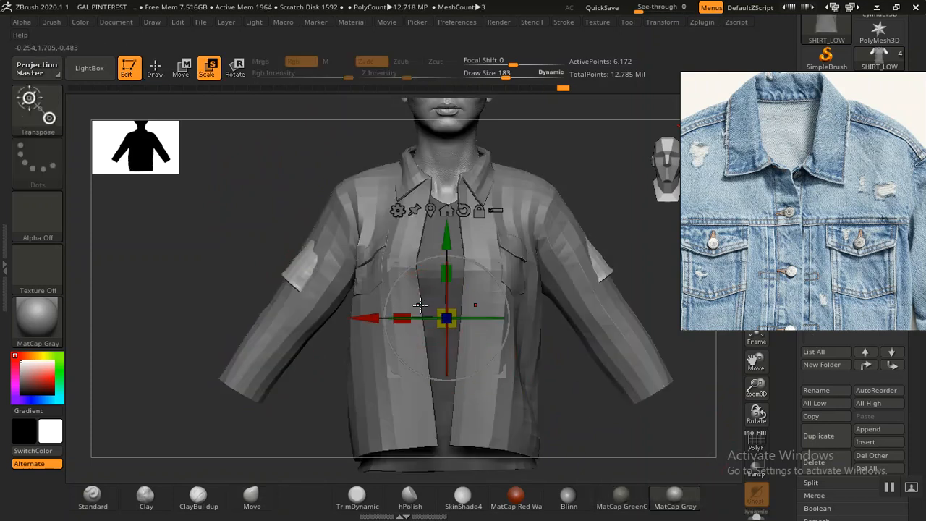
alt+click(362, 198)
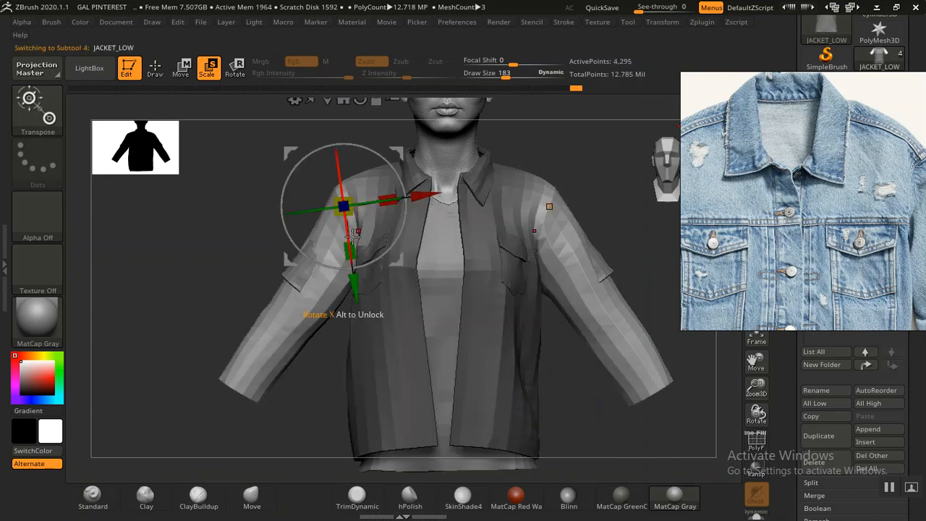
alt+click(435, 323)
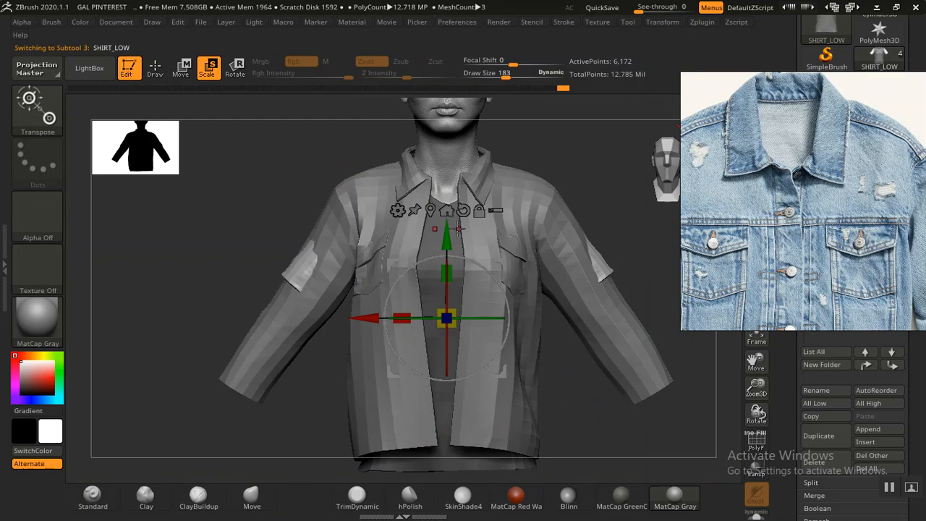
click(757, 515)
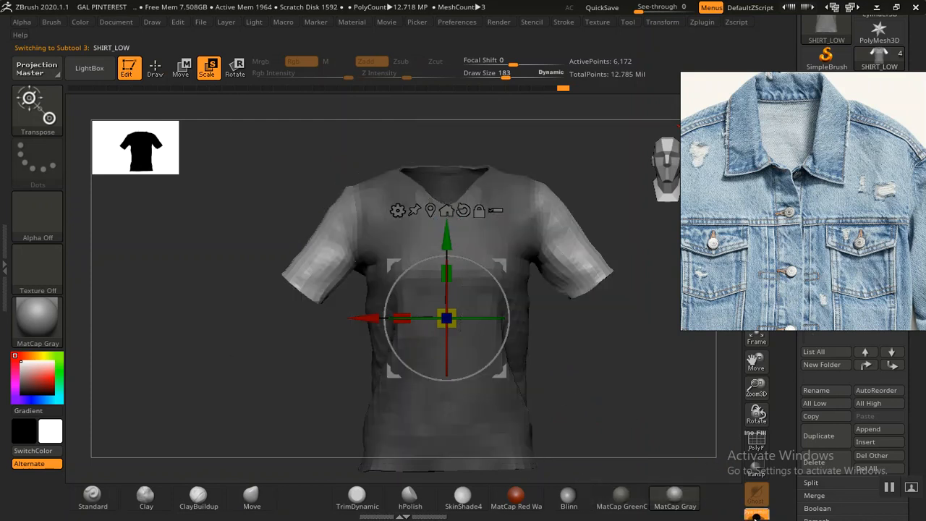
click(361, 210)
drag(289, 235, 246, 329)
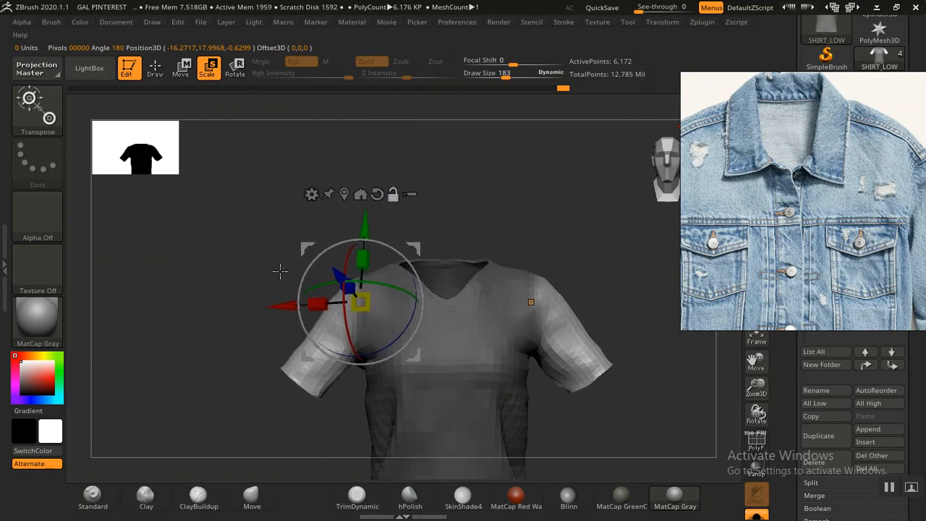
click(376, 195)
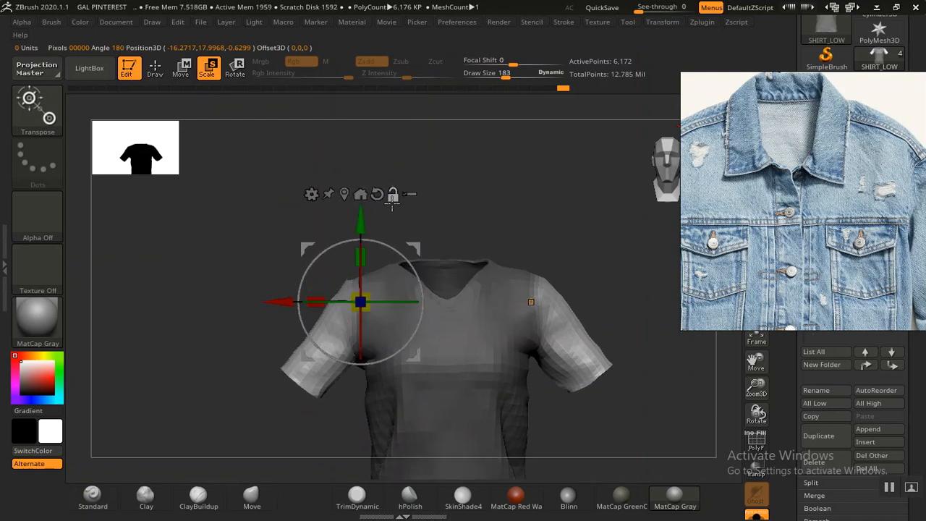
Show all subtools and rotate the shirt sleeves downward to fit inside the jacket sleeves
click(757, 517)
alt+drag(666, 306, 673, 264)
drag(322, 210, 317, 212)
drag(555, 207, 583, 204)
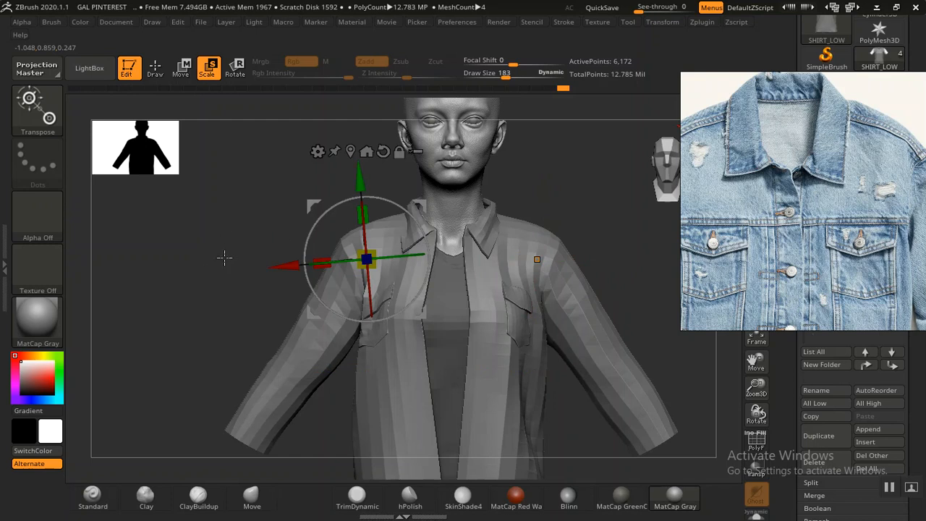
Return to the Move brush, clear the shirt's mask, then select the JACKET_LOW subtool and clear its mask
key(q)
key(b)
key(m)
key(v)
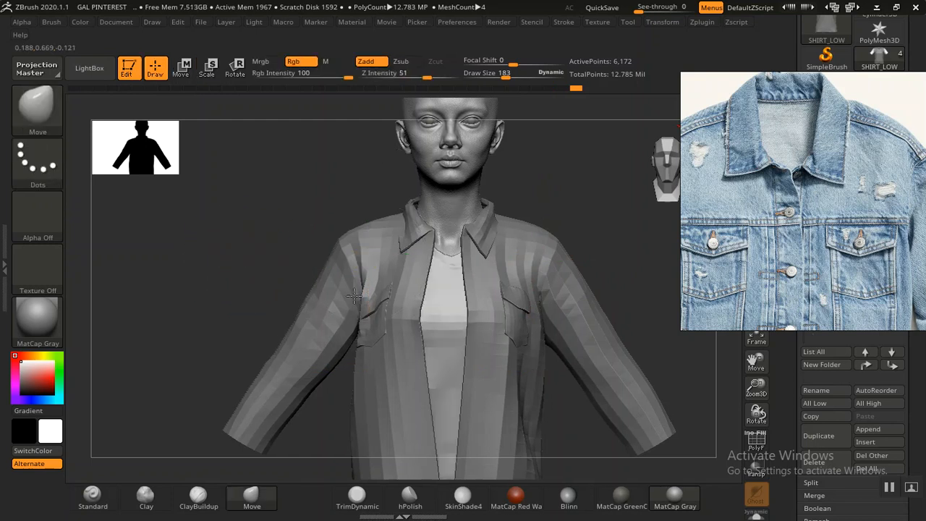
alt+right_drag(354, 296, 317, 328)
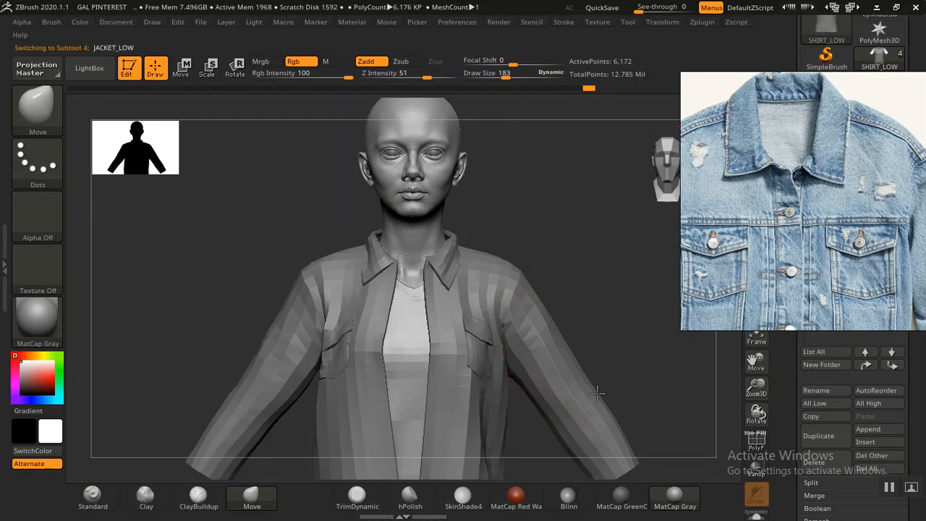
alt+right_drag(603, 289, 579, 318)
alt+right_drag(540, 216, 558, 279)
mouse_move(544, 236)
right_down()
mouse_move(551, 221)
mouse_move(571, 224)
mouse_move(523, 219)
right_up()
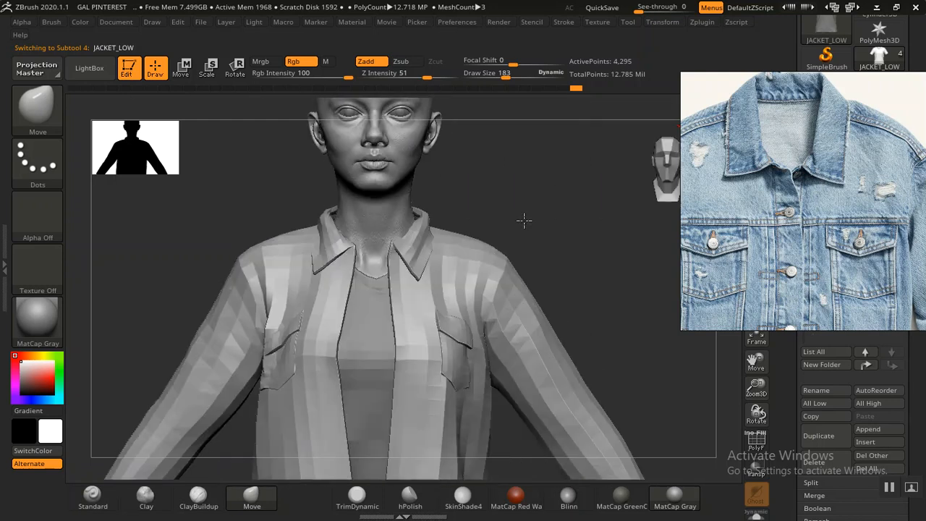
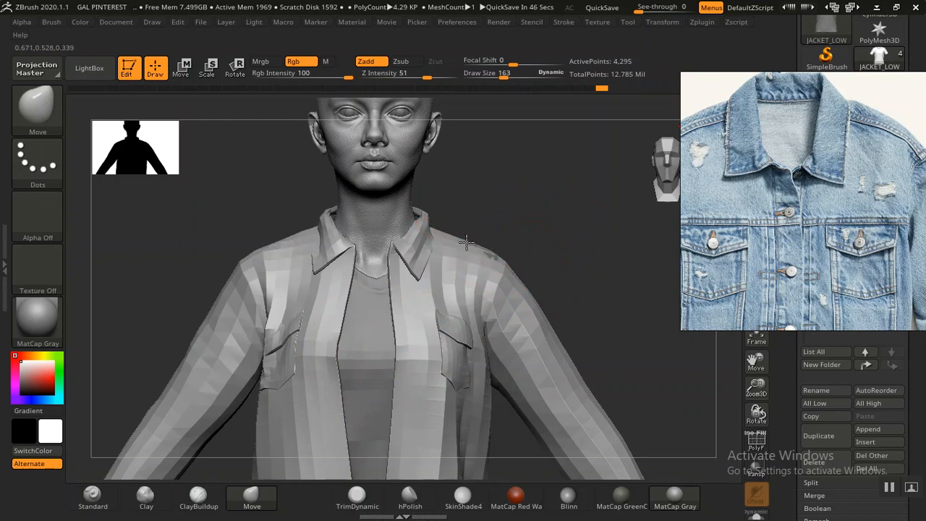
Adjust the top of the jacket's shoulders with the Move brush at draw size 163
drag(501, 244, 436, 251)
drag(374, 246, 563, 231)
ctrl+right_drag(563, 231, 610, 332)
alt+right_drag(609, 332, 512, 249)
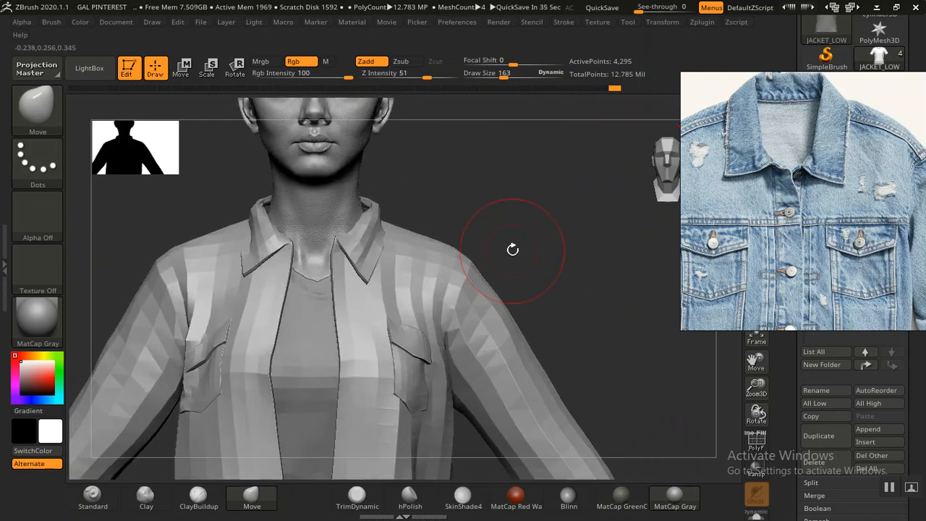
drag(511, 237, 533, 254)
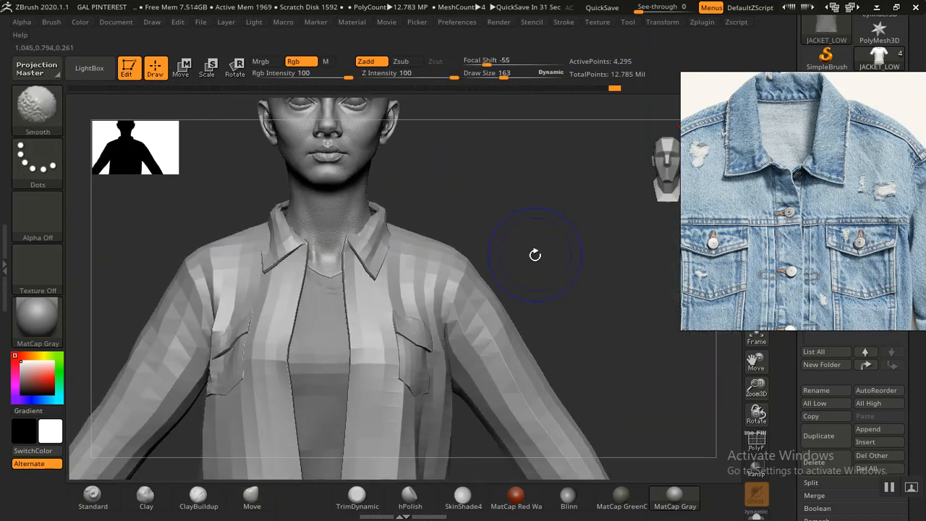
Show the polyframe wireframe on the jacket and move the denim reference image off the subtool list
key(shift+f)
right_drag(791, 252, 515, 206)
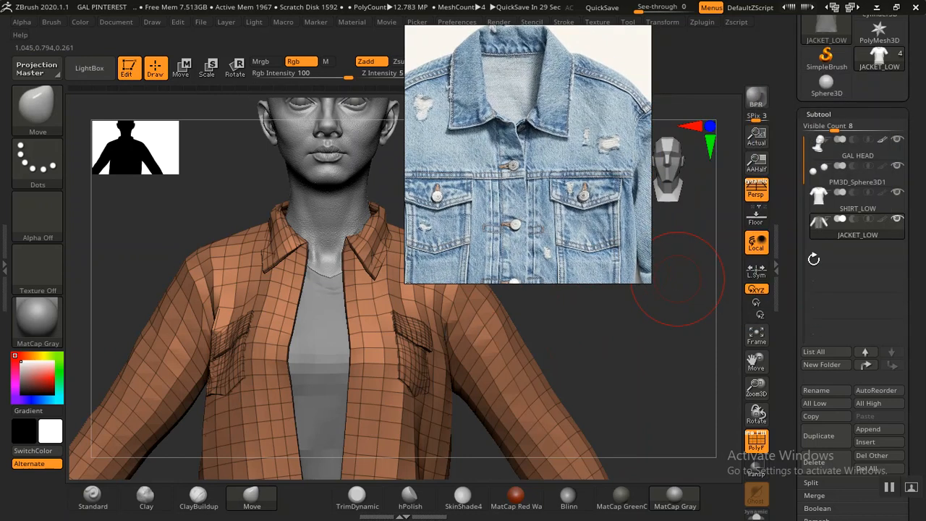
Try Auto Groups, UV Groups and Auto Groups With UV on the jacket, and merge its similar polygroups
drag(787, 336, 816, 229)
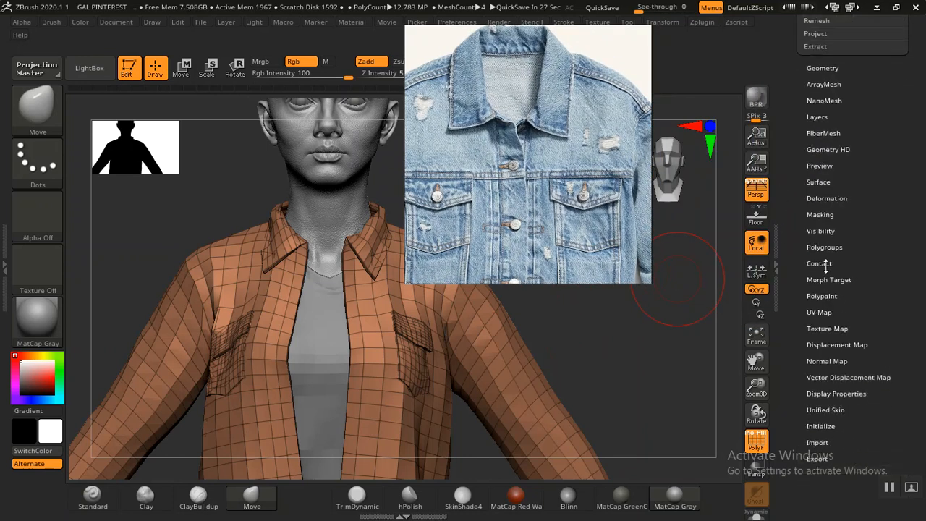
click(824, 247)
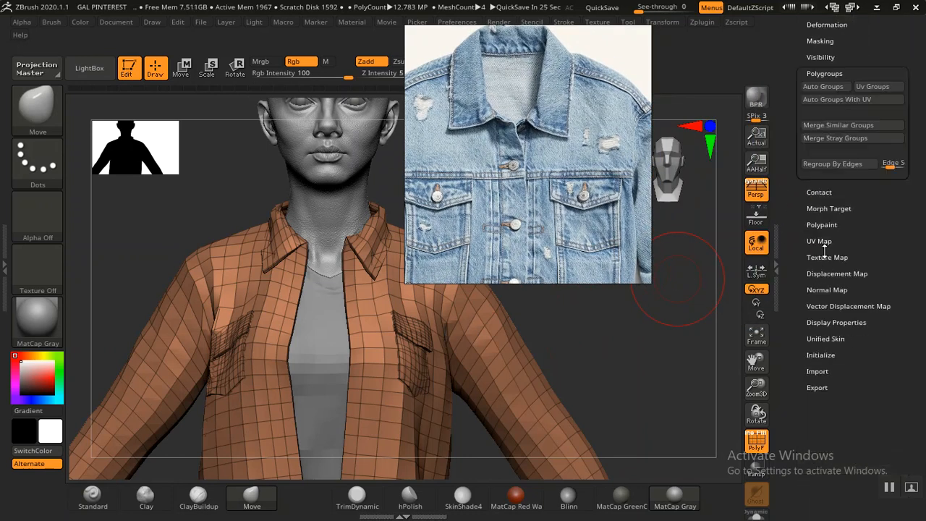
click(827, 109)
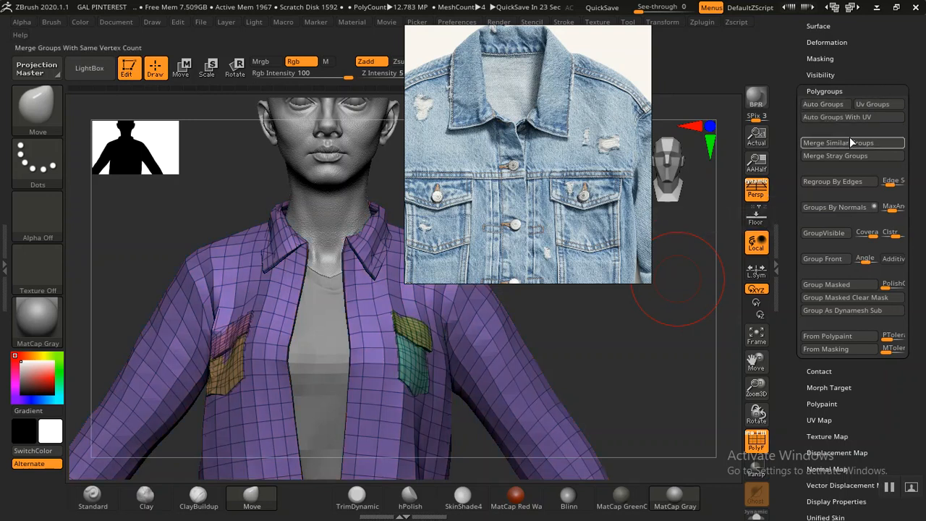
click(874, 106)
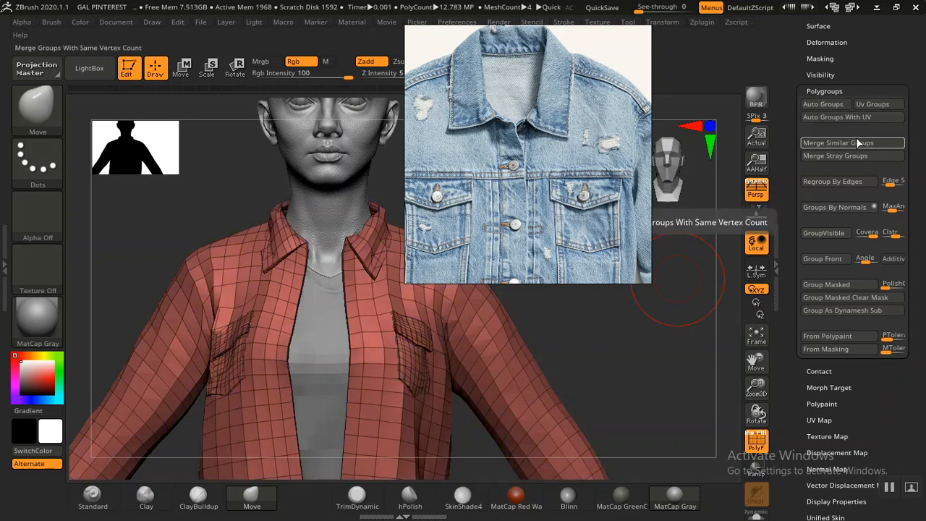
click(854, 118)
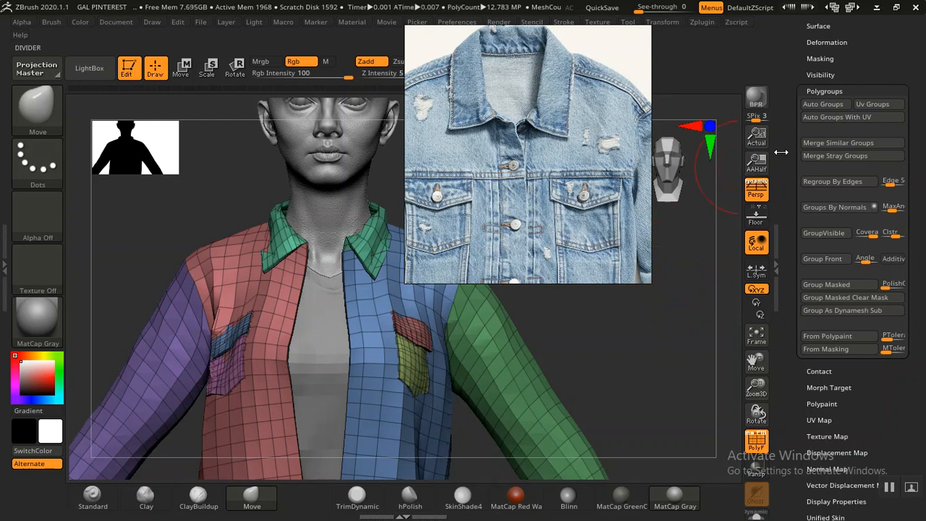
click(825, 144)
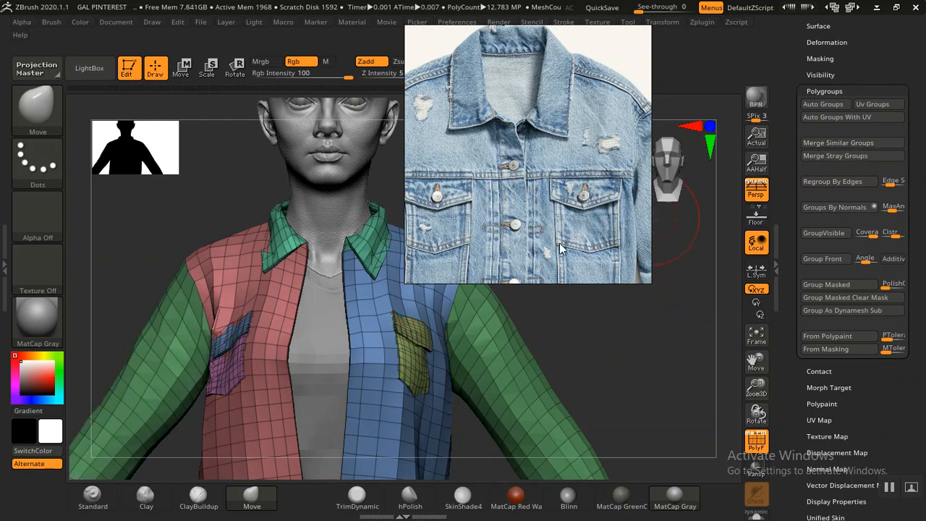
Move the denim reference image clear of the jacket and regenerate the jacket's polygroups with Auto Groups With UV
drag(561, 252, 619, 164)
drag(571, 244, 523, 306)
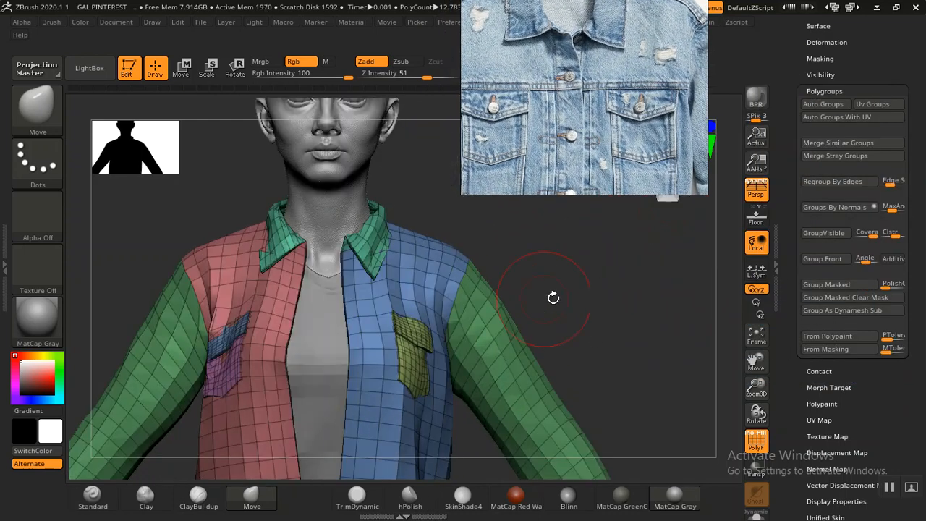
mouse_move(626, 295)
mouse_down()
mouse_move(621, 285)
mouse_move(637, 290)
mouse_move(549, 295)
mouse_move(627, 302)
mouse_move(626, 323)
mouse_move(587, 349)
mouse_move(587, 318)
mouse_up()
ctrl+shift+click(434, 273)
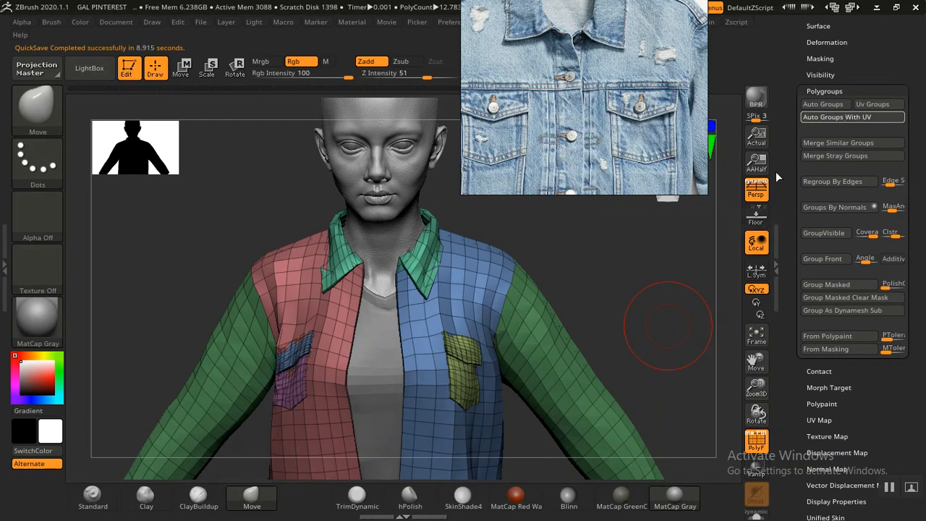
click(838, 117)
drag(654, 293, 651, 294)
Isolate the jacket's collar polygroup, hiding the rest of the jacket
key(ctrl+shift)
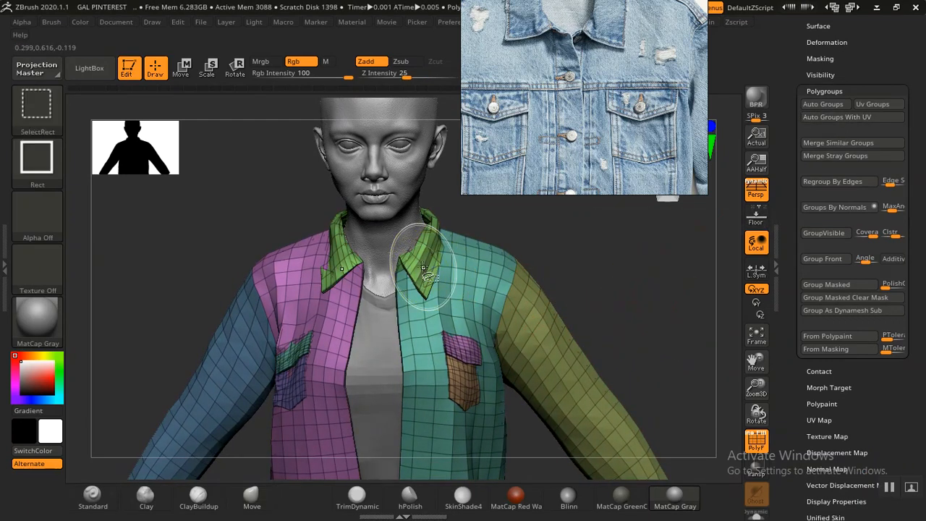
ctrl+shift+click(425, 268)
mouse_move(589, 262)
mouse_down()
mouse_move(589, 213)
mouse_move(601, 207)
mouse_up()
alt+drag(582, 329, 548, 331)
scroll(789, 362, down, 5)
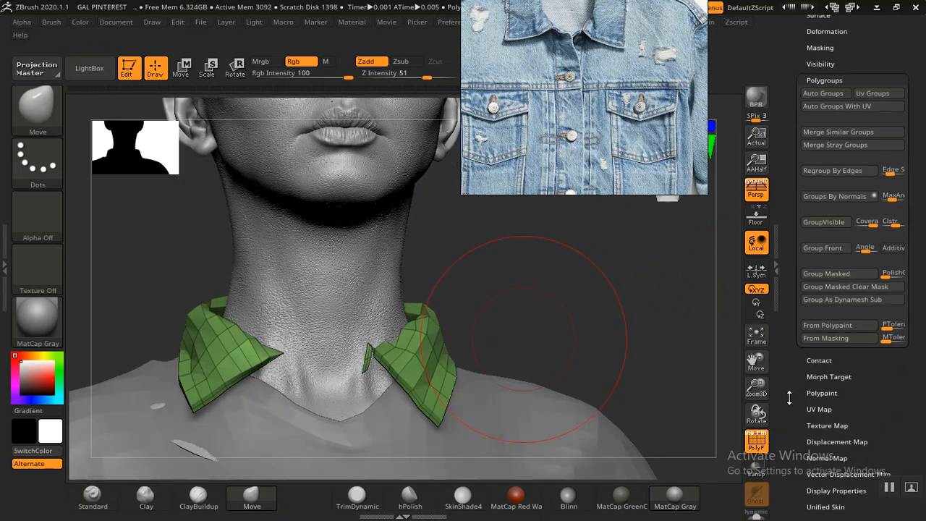
Turn on Double-sided display for the jacket in its display properties
drag(785, 317, 797, 382)
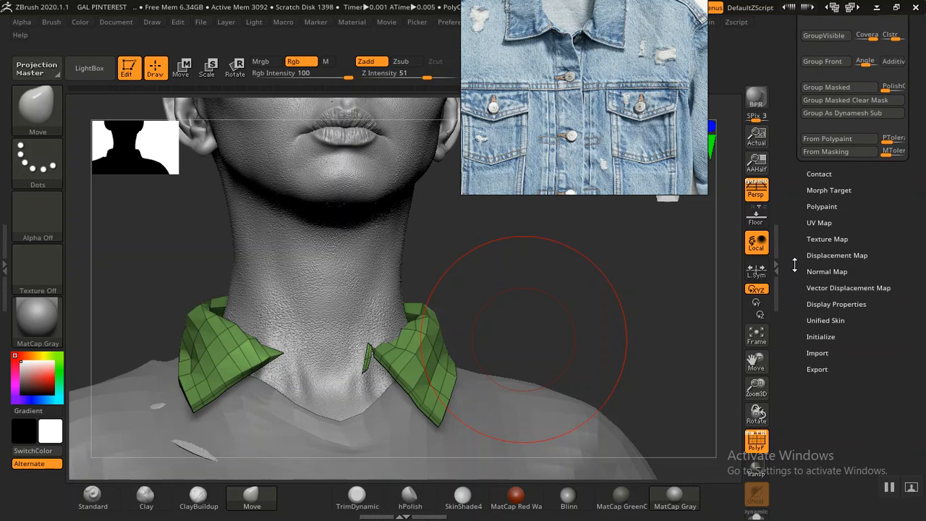
drag(801, 257, 794, 284)
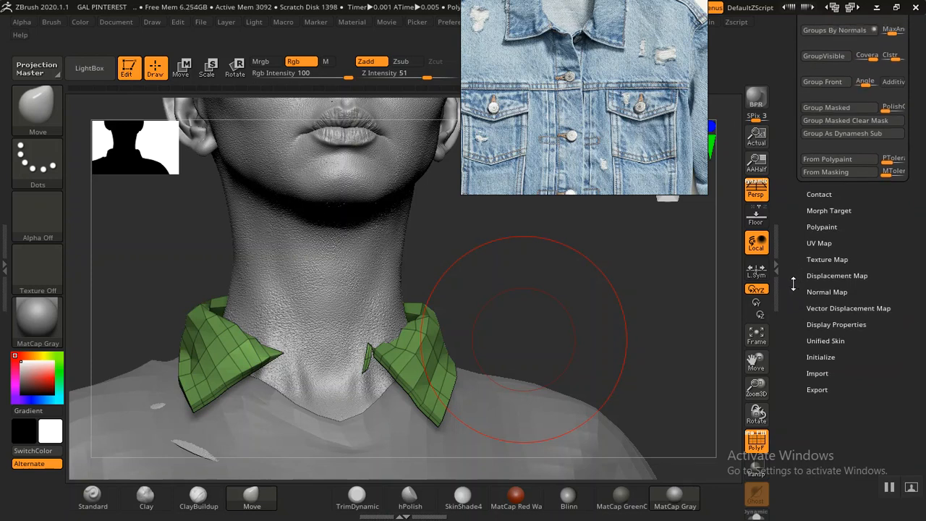
click(826, 324)
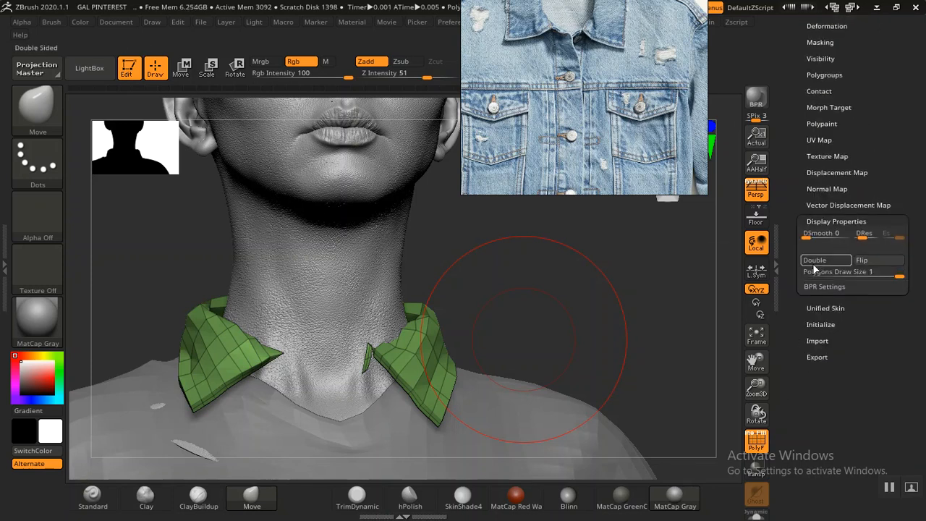
click(818, 260)
mouse_move(586, 309)
mouse_down()
mouse_move(554, 339)
mouse_move(464, 293)
mouse_up()
mouse_move(695, 301)
mouse_down()
mouse_move(697, 246)
mouse_move(679, 211)
mouse_move(598, 285)
mouse_move(575, 293)
mouse_move(600, 321)
mouse_move(647, 323)
mouse_move(548, 308)
mouse_move(604, 275)
mouse_move(598, 290)
mouse_up()
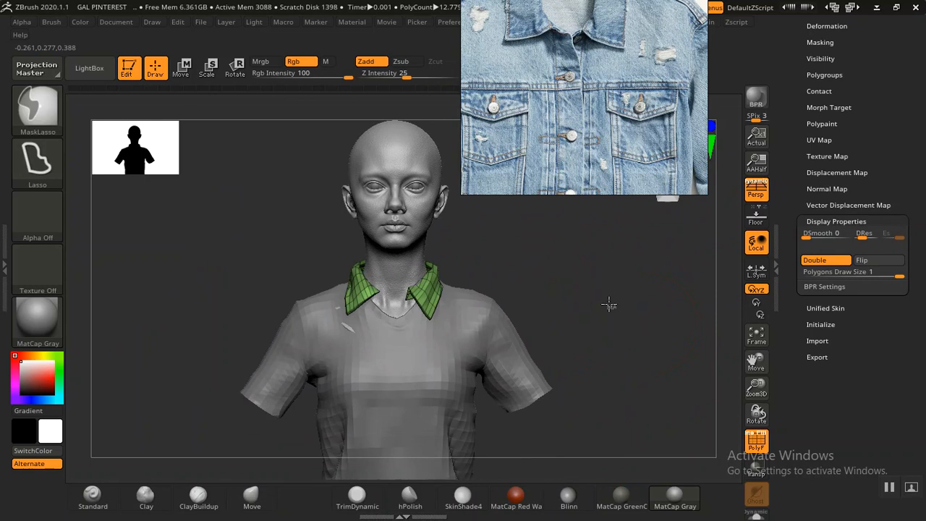
Mask the isolated collar and show the whole jacket again
ctrl+click(610, 304)
ctrl+shift+click(624, 306)
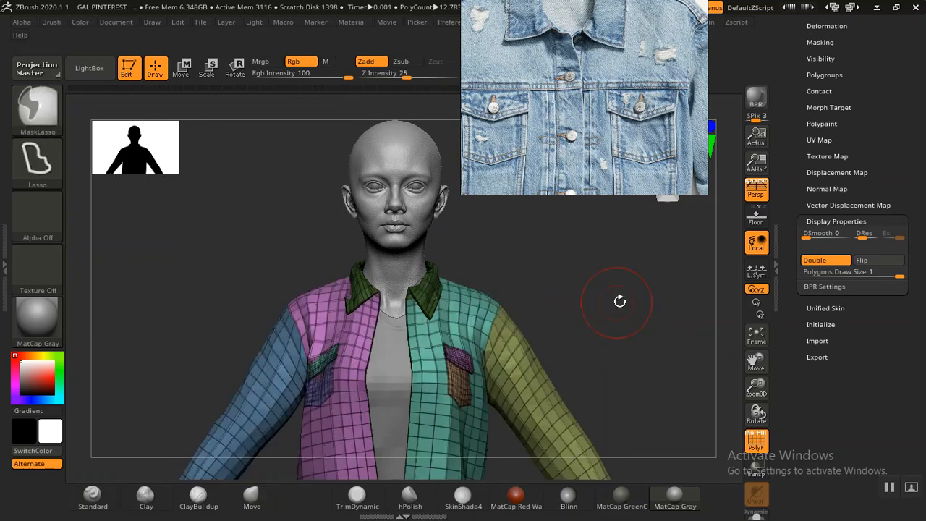
Select the SHIRT_LOW subtool, hide the jacket subtool and turn off the polyframe wireframe
alt+click(408, 385)
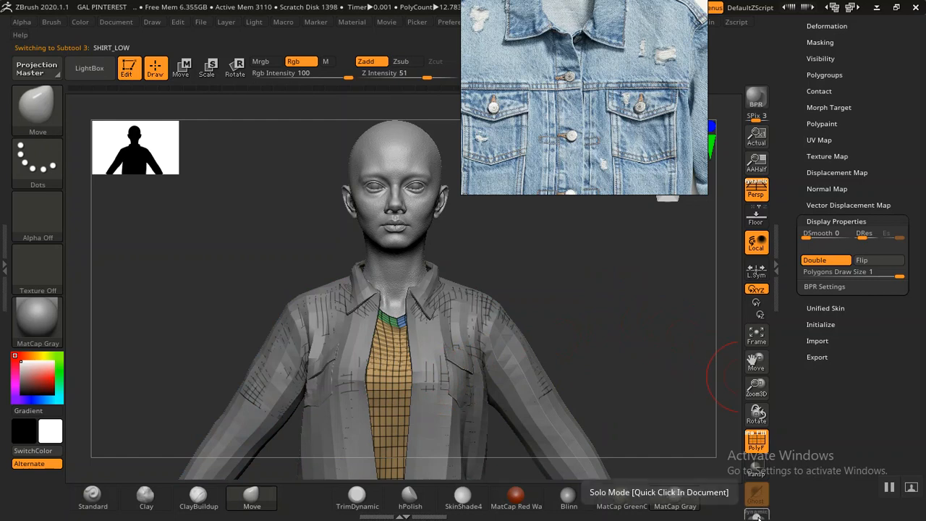
drag(786, 198, 801, 302)
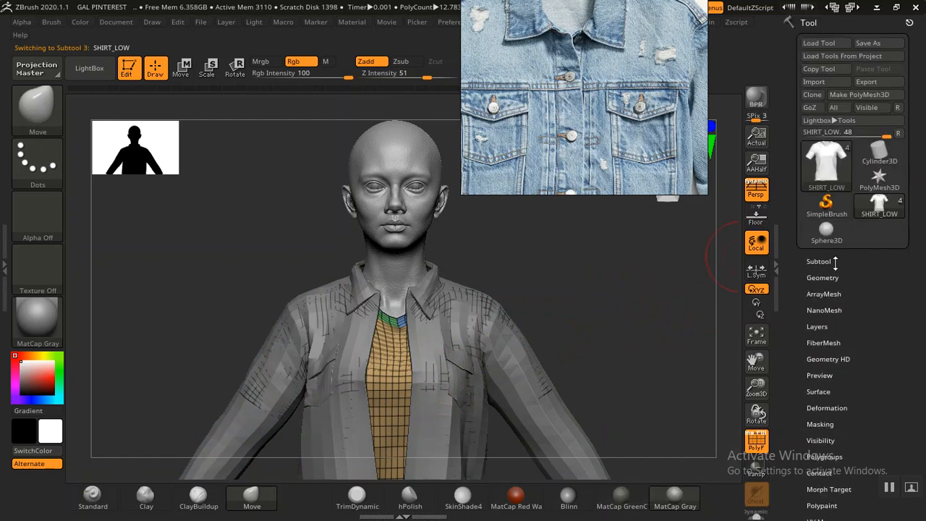
click(826, 262)
click(897, 366)
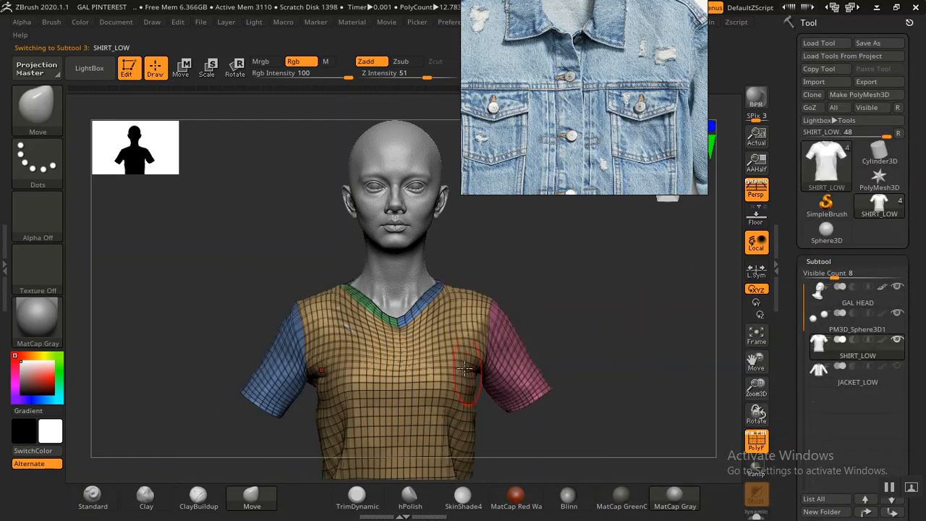
drag(569, 317, 575, 335)
key(shift+f)
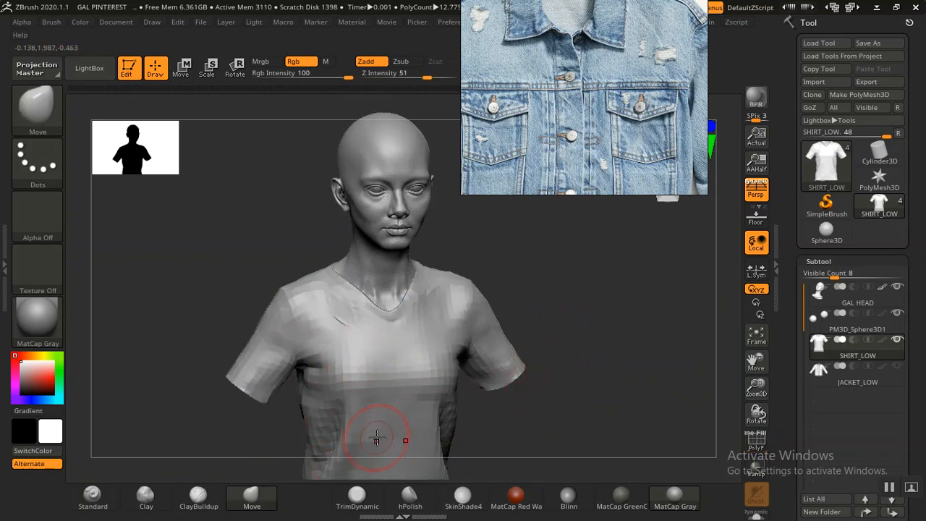
Check the shirt's fit from several sides, show the jacket again and select the JACKET_LOW subtool
mouse_move(481, 412)
mouse_down()
mouse_move(602, 412)
mouse_move(528, 360)
mouse_move(572, 424)
mouse_move(338, 333)
mouse_up()
mouse_move(482, 319)
mouse_down()
mouse_move(455, 337)
mouse_move(360, 311)
mouse_up()
alt+drag(524, 348, 566, 318)
drag(484, 327, 343, 379)
shift+drag(549, 366, 738, 293)
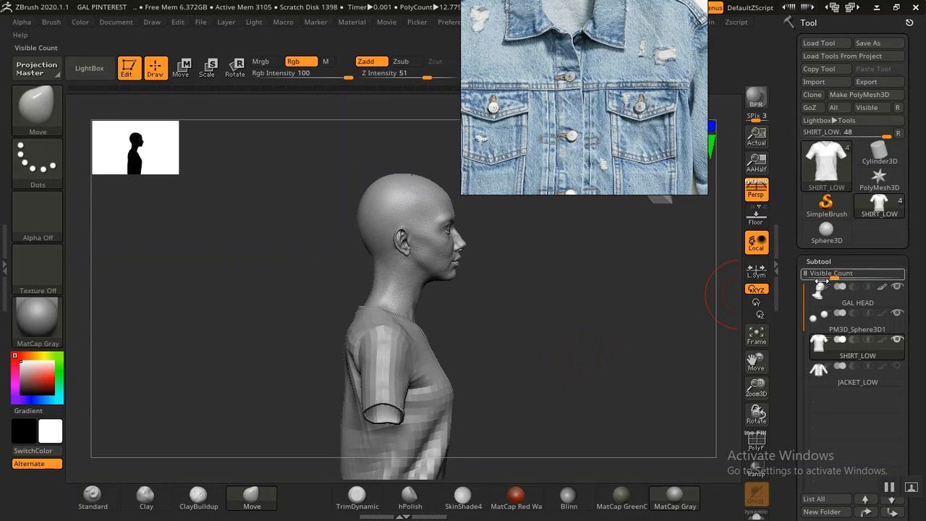
click(897, 366)
drag(705, 374, 588, 365)
mouse_move(625, 316)
alt+mouse_down()
mouse_move(641, 306)
mouse_move(675, 353)
mouse_move(668, 407)
mouse_move(690, 407)
alt+mouse_up()
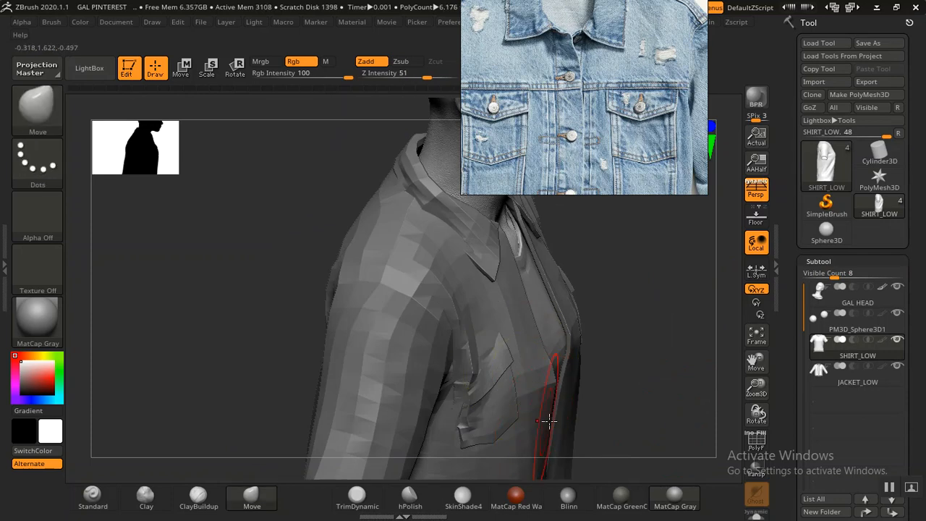
alt+click(532, 389)
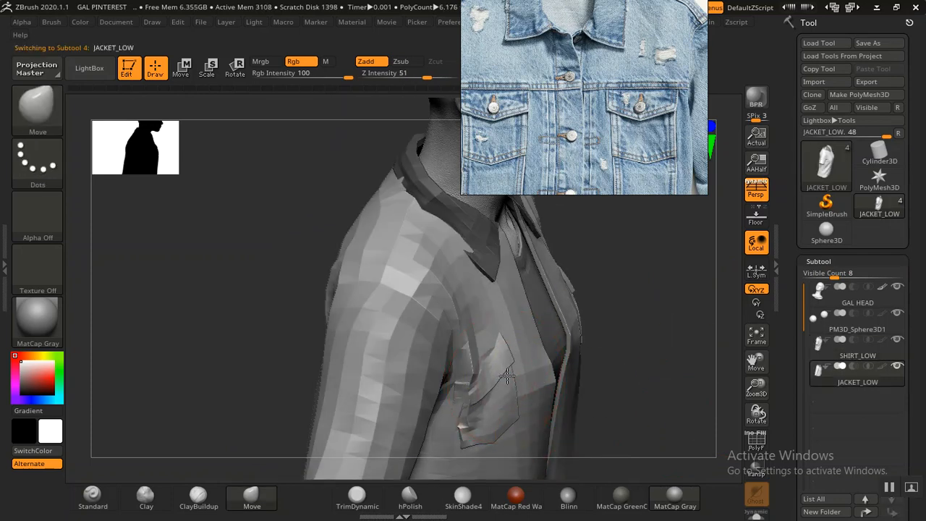
drag(666, 390, 616, 375)
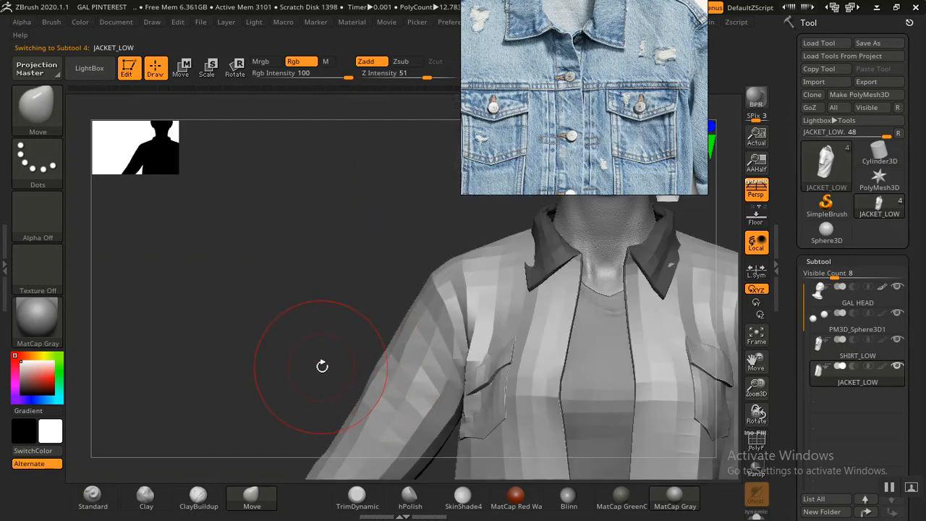
Invert the jacket's mask so that only the collar stays editable
mouse_move(297, 324)
ctrl+right_down()
mouse_move(260, 302)
mouse_move(314, 323)
ctrl+right_up()
ctrl+click(315, 322)
alt+right_drag(555, 354, 396, 330)
ctrl+right_drag(540, 288, 551, 340)
mouse_move(613, 293)
mouse_down()
mouse_move(651, 296)
mouse_move(558, 311)
mouse_move(620, 347)
mouse_move(599, 344)
mouse_move(590, 386)
mouse_move(620, 393)
mouse_move(543, 370)
mouse_move(543, 355)
mouse_move(389, 311)
mouse_up()
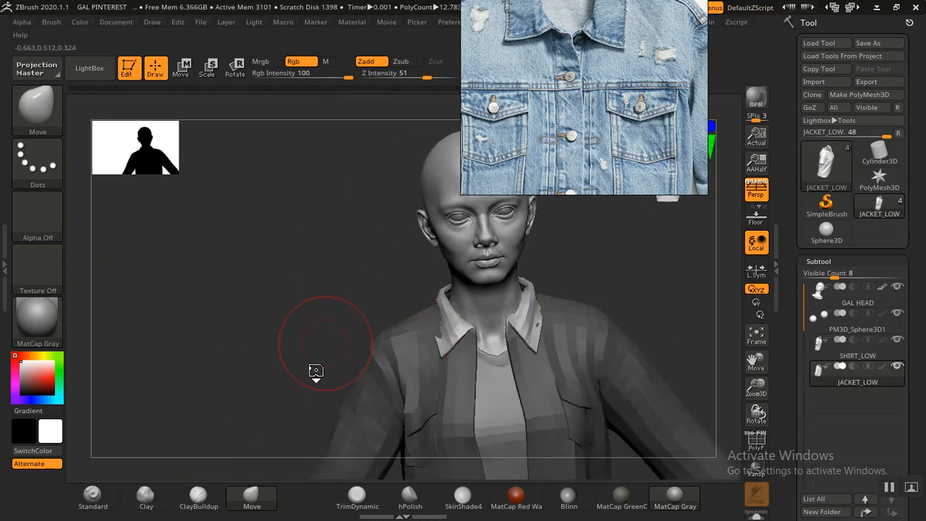
Choose the Move Topological brush and reshape the collar's outer edge above the shoulder at draw size 135
key(b)
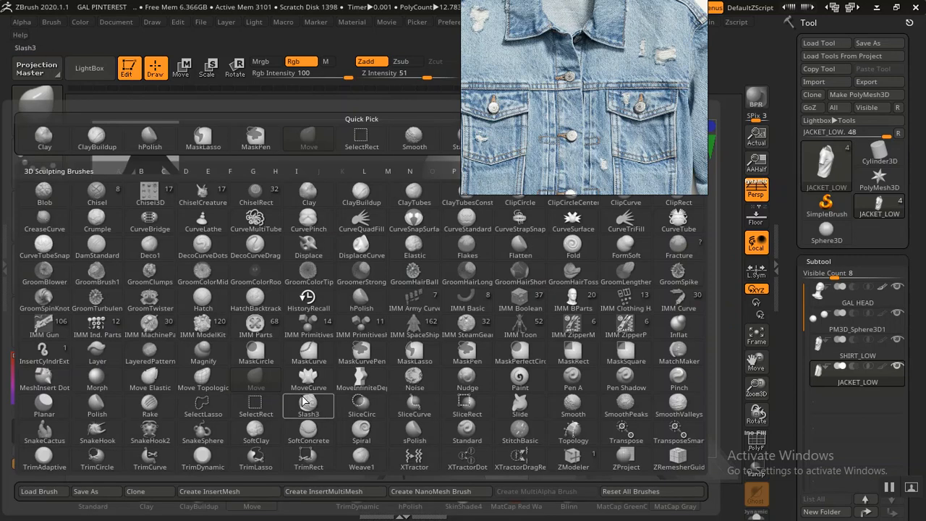
click(205, 375)
mouse_move(316, 301)
alt+mouse_down()
mouse_move(325, 329)
mouse_move(299, 297)
alt+mouse_up()
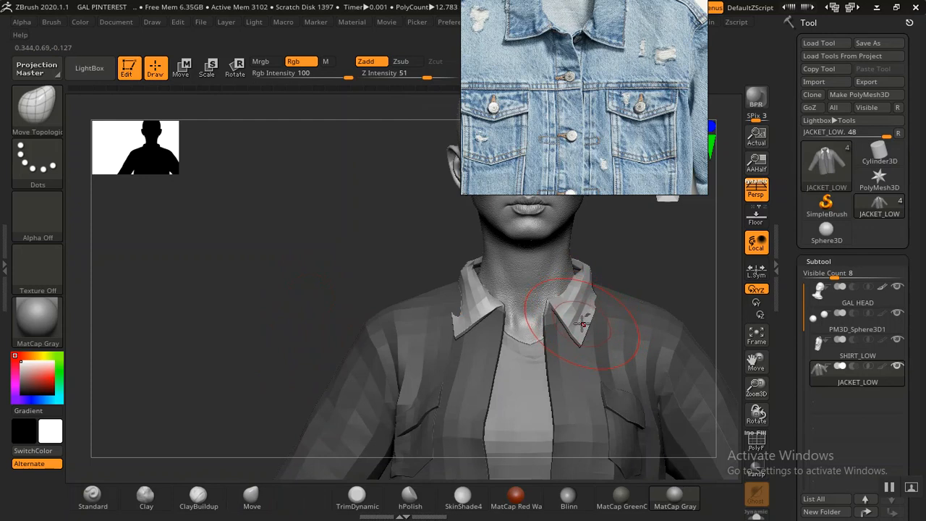
alt+drag(596, 271, 673, 332)
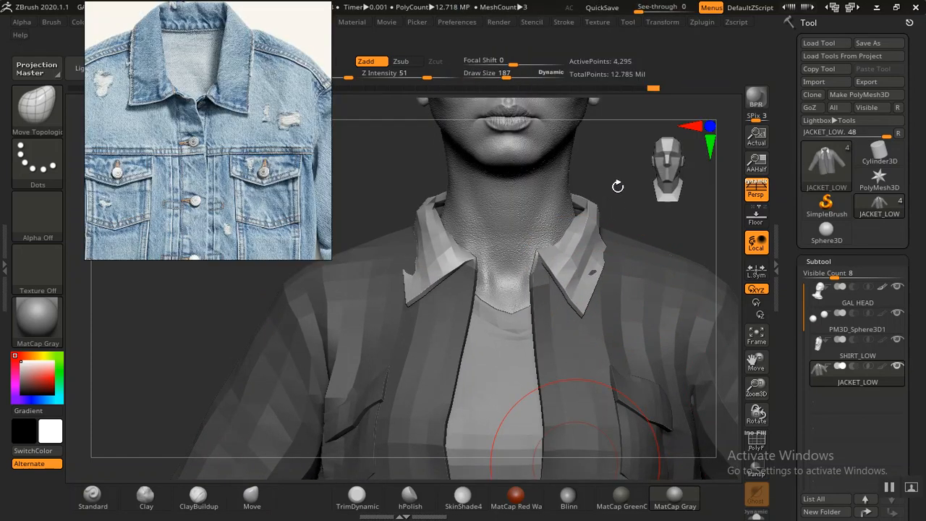
drag(628, 229, 621, 244)
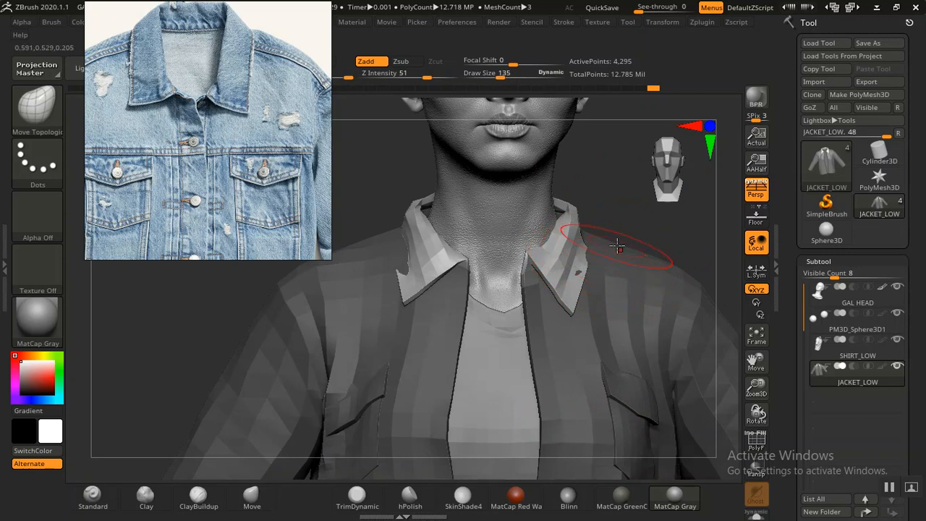
drag(644, 228, 630, 231)
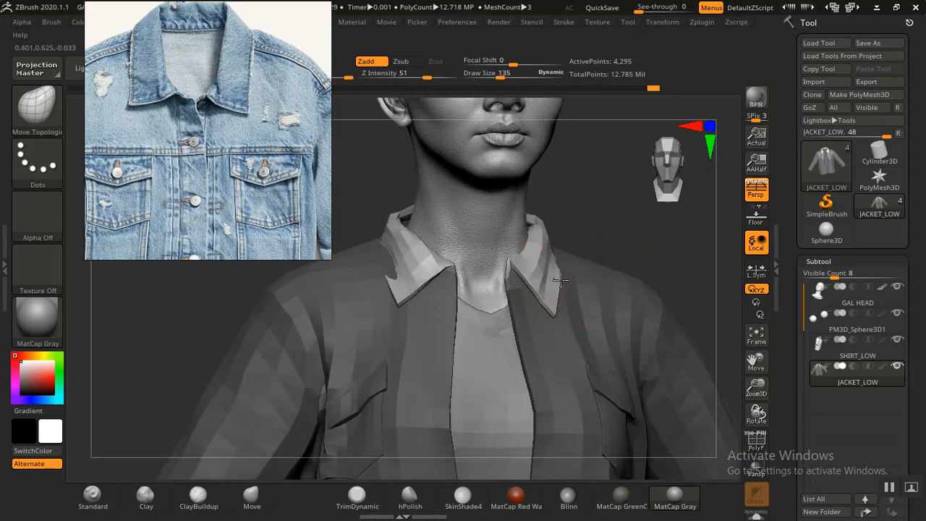
mouse_move(615, 252)
mouse_down()
mouse_move(466, 296)
mouse_move(631, 243)
mouse_move(629, 227)
mouse_move(633, 239)
mouse_move(559, 286)
mouse_up()
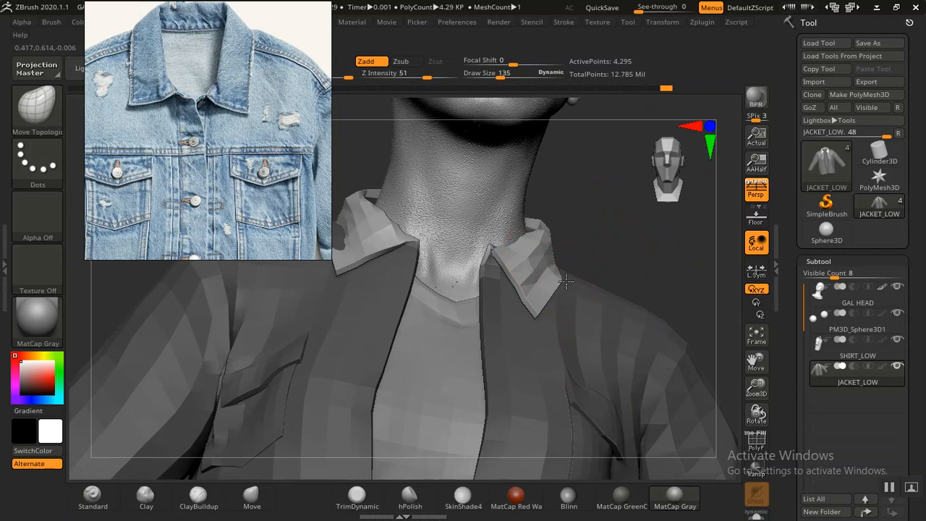
drag(617, 246, 550, 258)
Adjust the collar's lower edge around the side and back with the Move Topological brush, reducing the draw size to 99
mouse_move(490, 260)
mouse_down()
mouse_move(572, 305)
mouse_move(562, 305)
mouse_up()
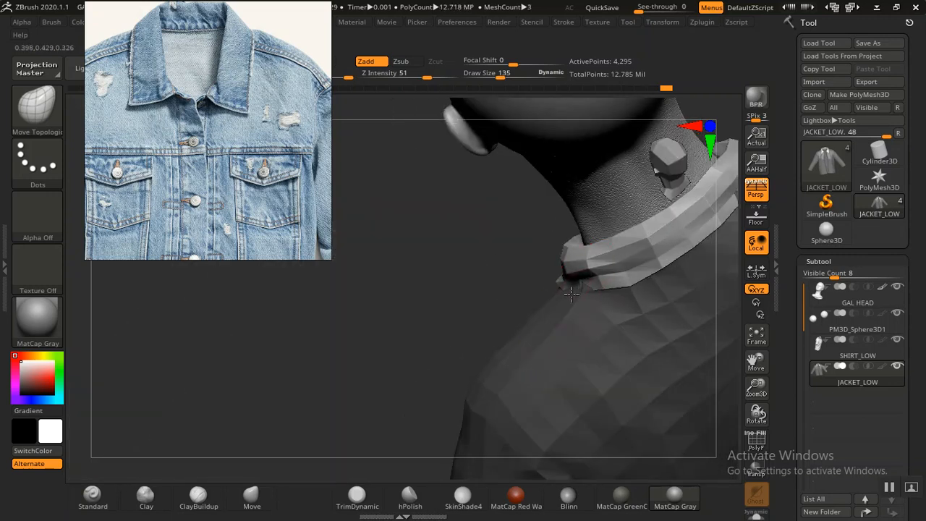
drag(450, 295, 555, 304)
drag(622, 311, 598, 341)
drag(603, 297, 515, 296)
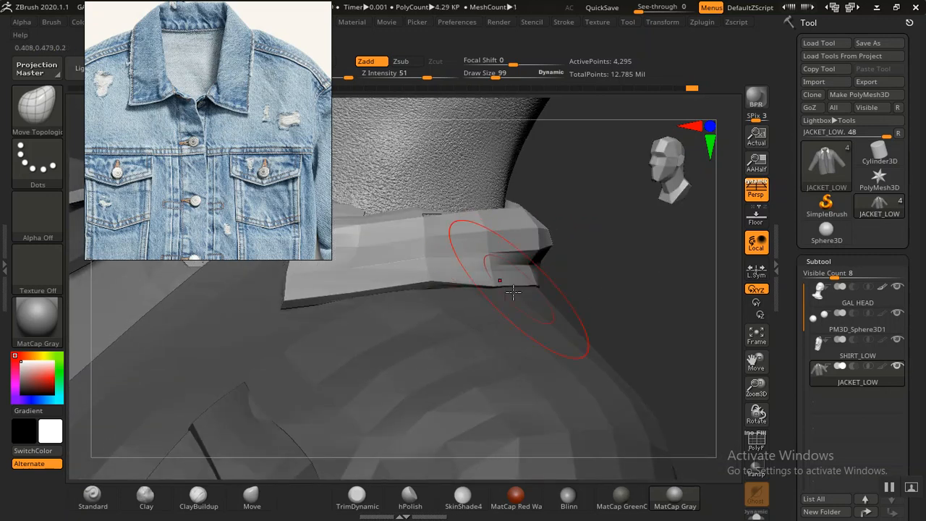
Switch to the Move brush and fit the collar's lower edge onto the shoulder and back at draw size 99
click(252, 505)
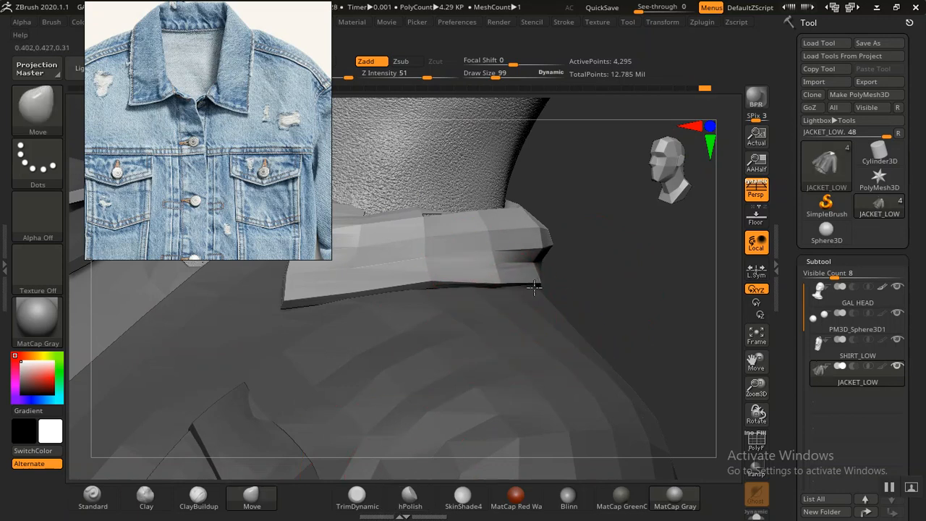
mouse_move(569, 282)
mouse_down()
mouse_move(587, 283)
mouse_move(545, 257)
mouse_move(563, 304)
mouse_move(571, 280)
mouse_up()
drag(660, 292, 522, 281)
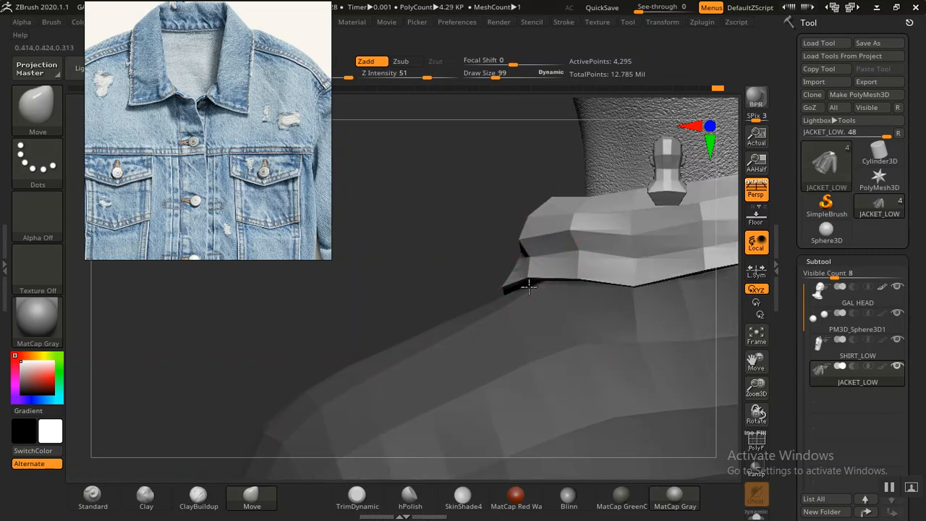
mouse_move(521, 286)
mouse_down()
mouse_move(432, 244)
mouse_move(474, 280)
mouse_move(617, 298)
mouse_up()
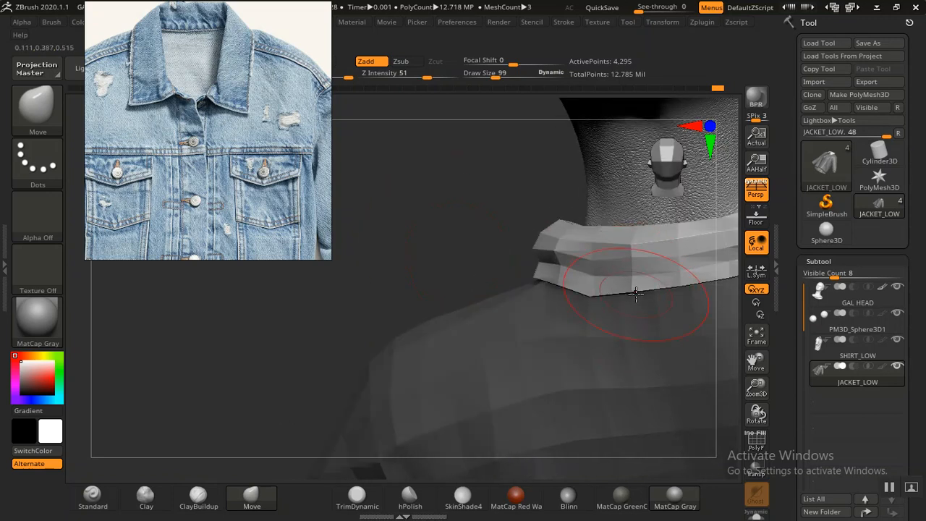
Refine the collar's lower edge around the back and side of the neck with the Move brush at draw size 99
drag(510, 296, 516, 335)
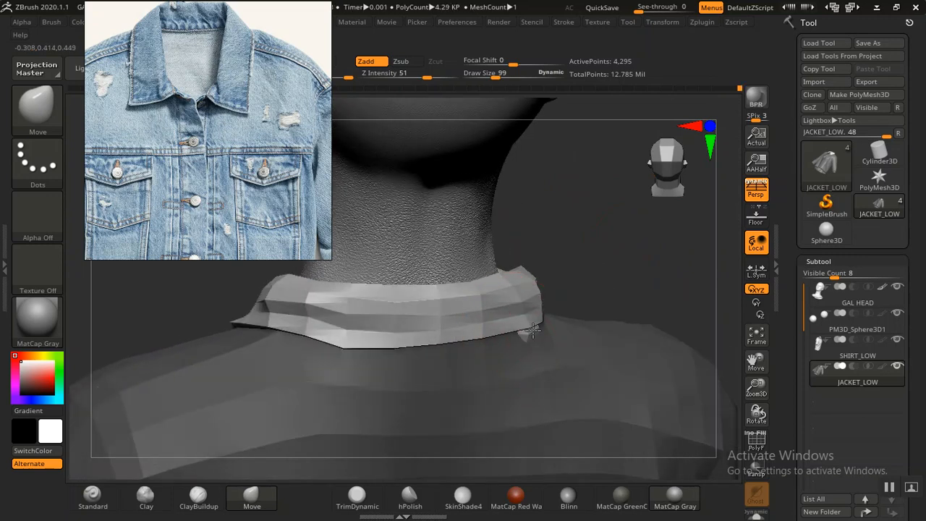
mouse_move(625, 273)
mouse_down()
mouse_move(600, 248)
mouse_move(584, 201)
mouse_move(570, 202)
mouse_move(600, 244)
mouse_up()
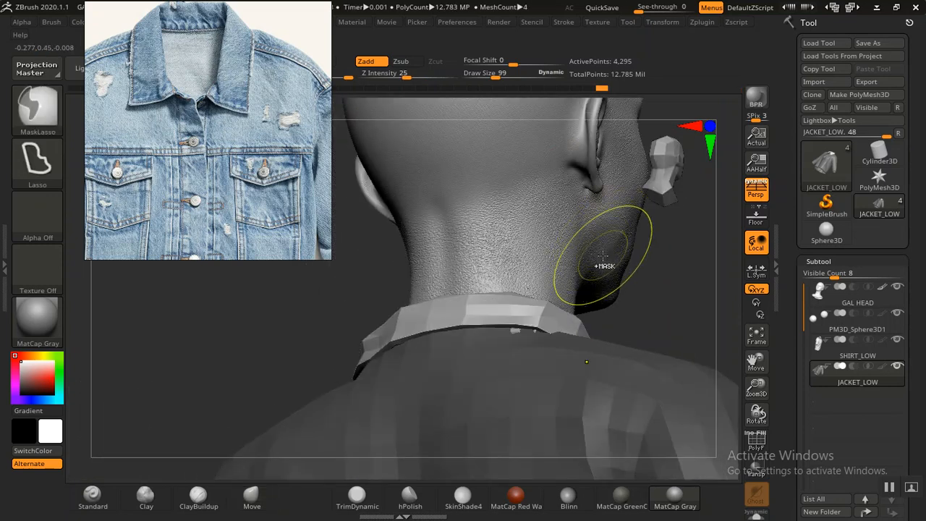
drag(645, 295, 532, 352)
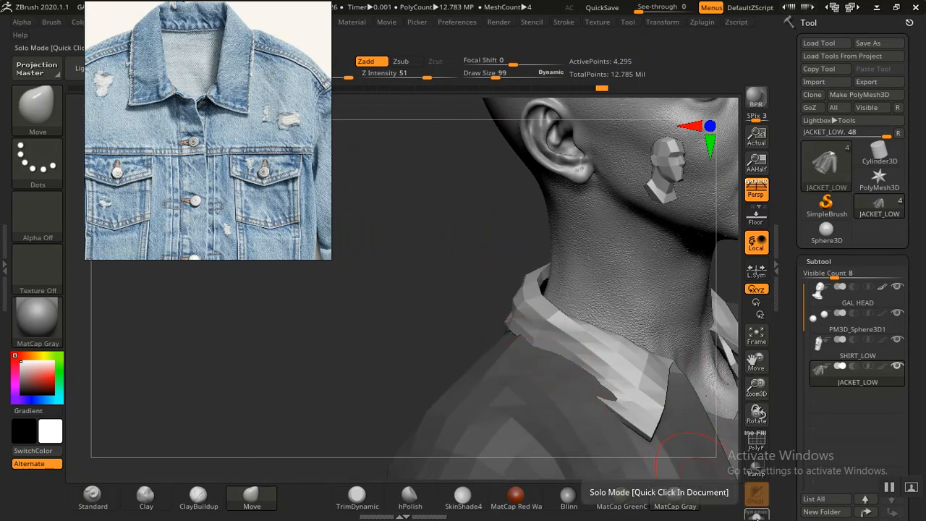
Show the jacket on its own in Solo mode and isolate its collar polygroup with the polyframe displayed
click(757, 516)
drag(353, 320, 296, 278)
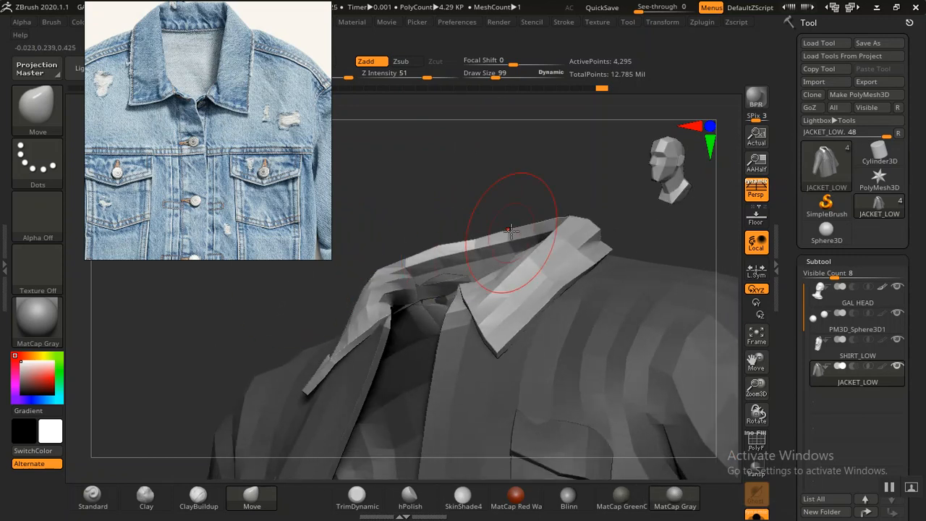
mouse_move(511, 189)
mouse_down()
mouse_move(503, 142)
mouse_move(511, 174)
mouse_move(480, 244)
mouse_up()
key(ctrl)
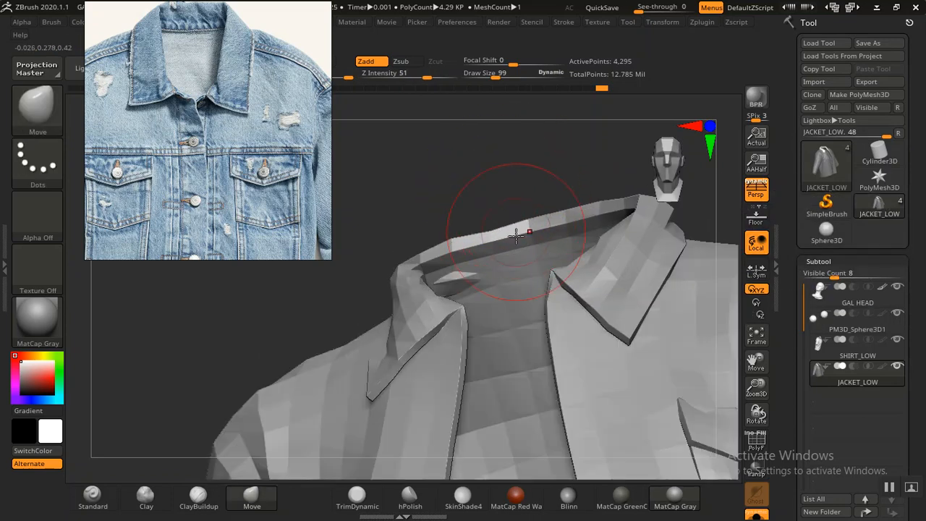
ctrl+shift+click(507, 255)
mouse_move(502, 335)
mouse_down()
mouse_move(477, 383)
mouse_move(500, 418)
mouse_move(568, 419)
mouse_move(581, 407)
mouse_move(499, 376)
mouse_move(490, 237)
mouse_move(471, 253)
mouse_move(449, 341)
mouse_move(457, 364)
mouse_move(494, 393)
mouse_up()
key(shift)
key(shift+f)
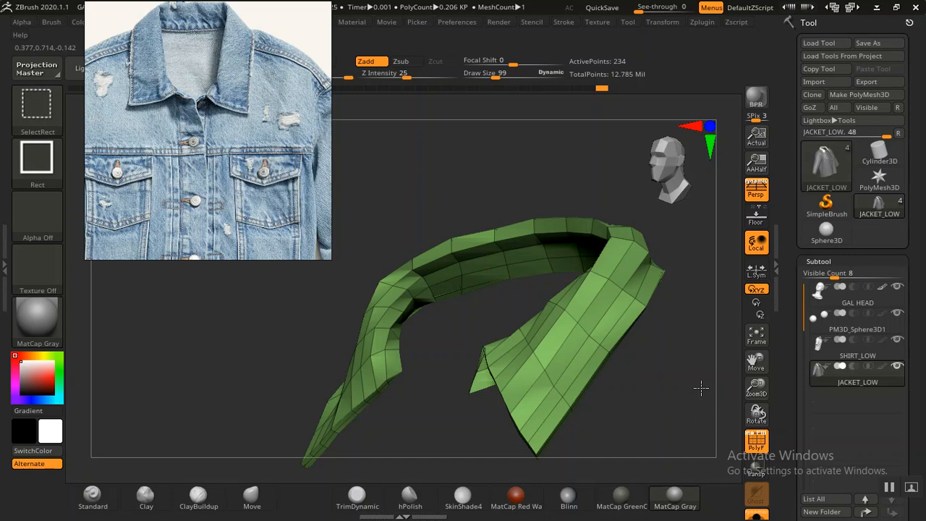
Show the whole jacket again and undo the clearing of its mask so only the collar stays editable
ctrl+shift+click(703, 389)
mouse_move(487, 168)
mouse_down()
mouse_move(523, 166)
mouse_move(561, 227)
mouse_up()
key(ctrl)
key(ctrl+z)
key(ctrl+z)
key(ctrl+z)
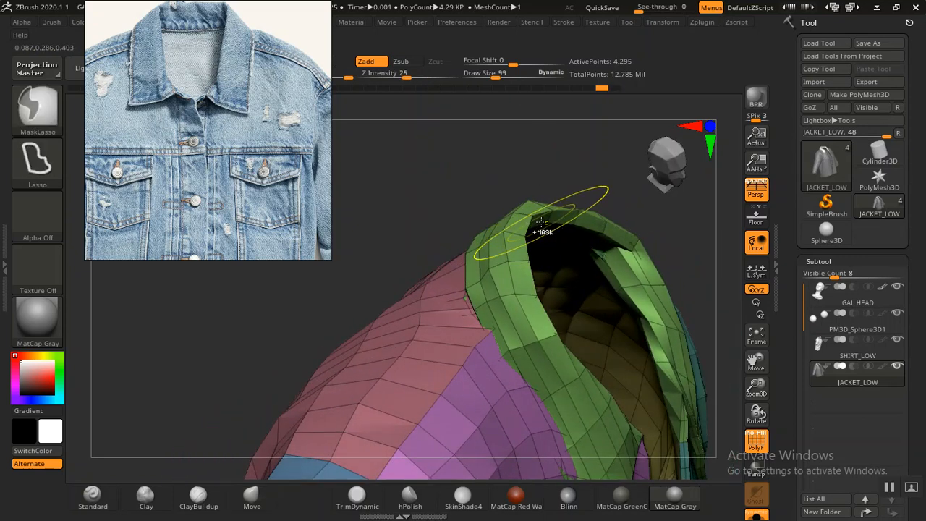
Try to fit the collar's lower edge over the shoulder and back of the jacket with the Move brush at draw size 99
mouse_move(534, 199)
mouse_down()
mouse_move(427, 182)
mouse_move(393, 155)
mouse_move(487, 163)
mouse_move(503, 118)
mouse_move(492, 153)
mouse_move(498, 129)
mouse_move(593, 225)
mouse_move(558, 222)
mouse_move(458, 354)
mouse_up()
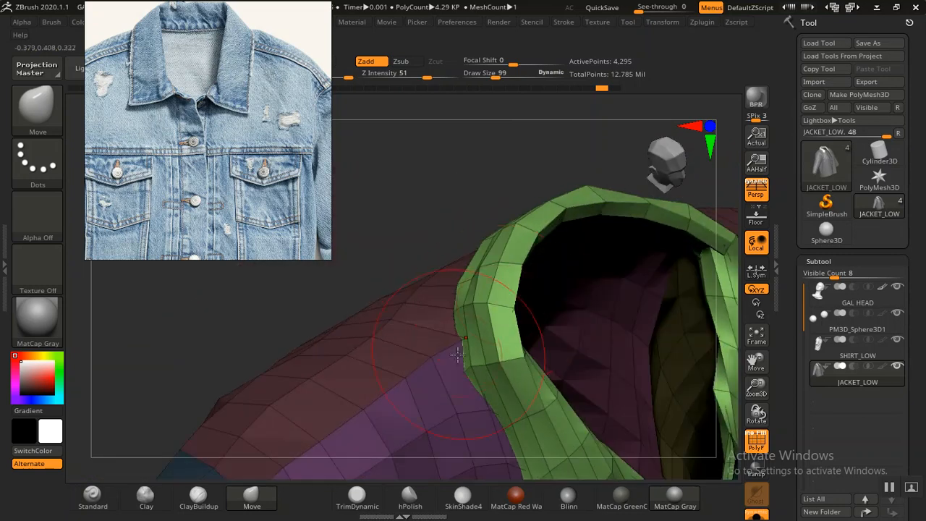
drag(409, 249, 464, 357)
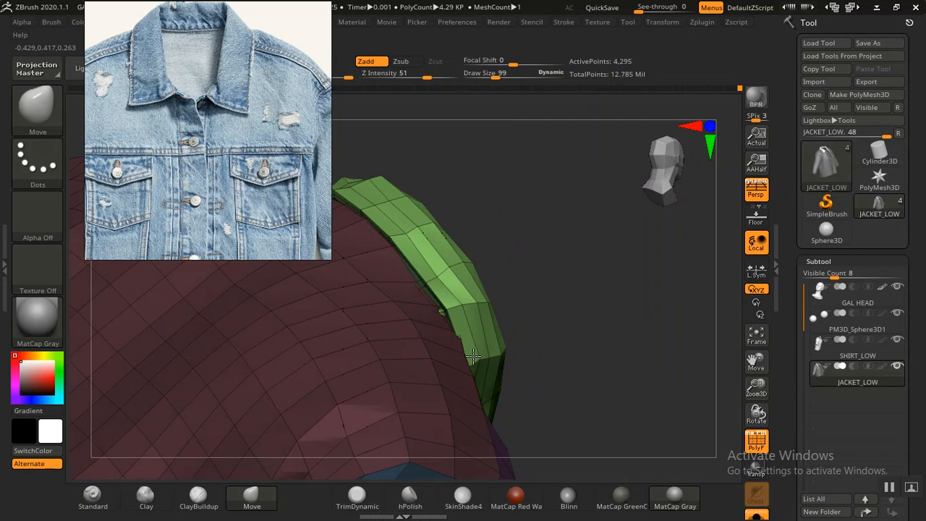
drag(554, 322, 492, 315)
drag(463, 179, 494, 259)
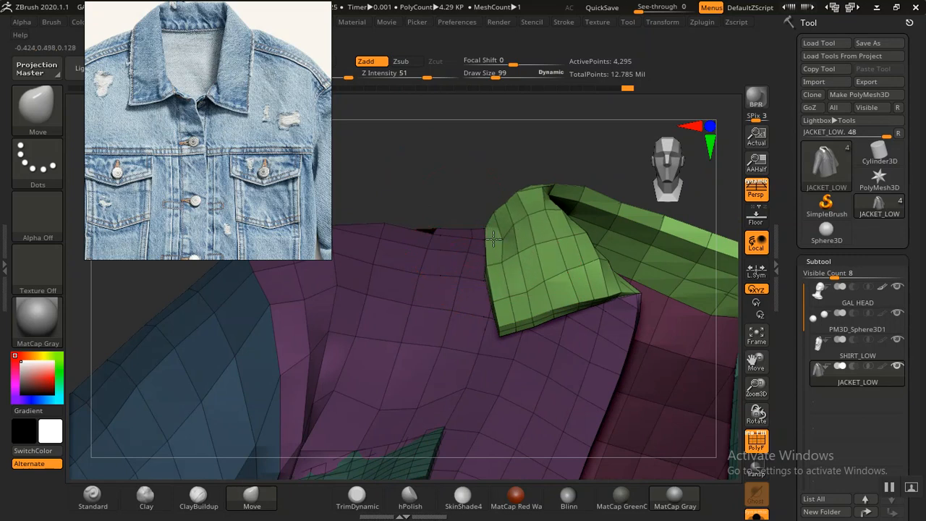
drag(473, 216, 576, 369)
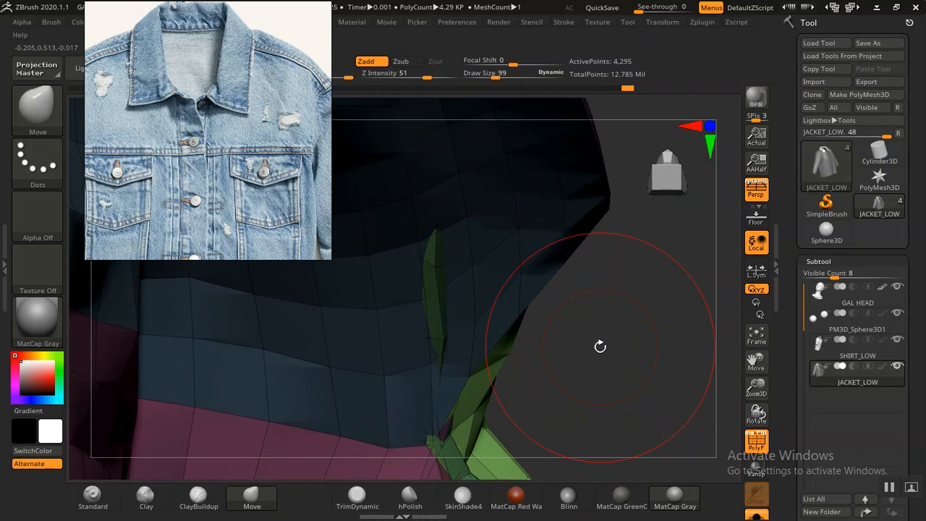
drag(603, 341, 557, 377)
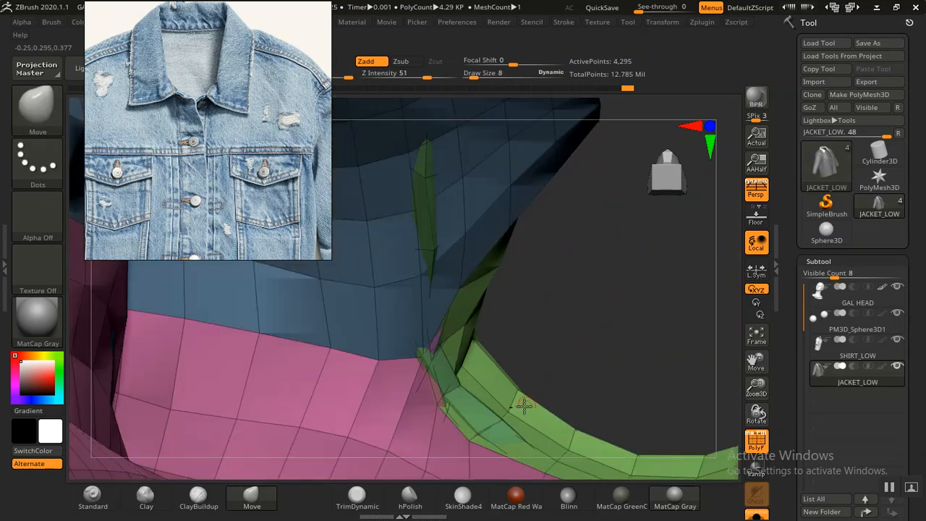
Isolate and hide the collar polygroup to examine the jacket's neckline underneath, and undo the hiding
ctrl+shift+click(490, 422)
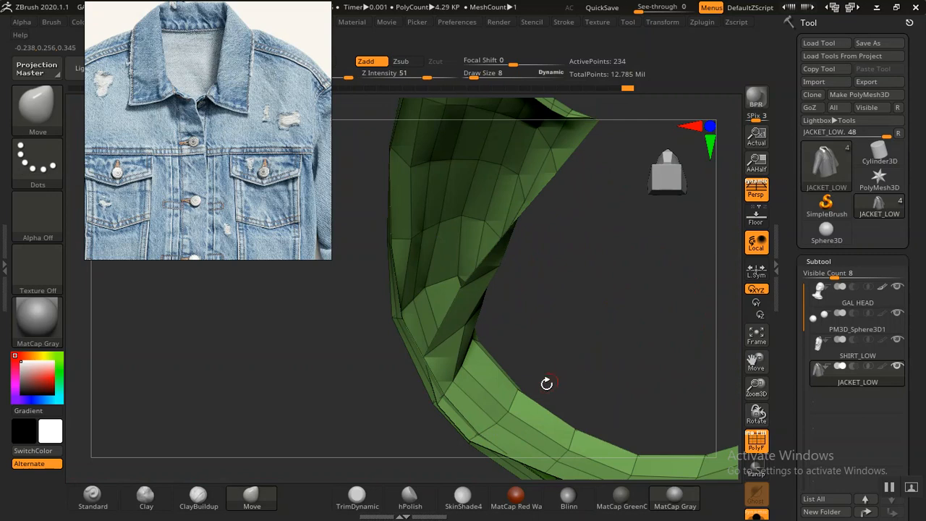
ctrl+shift+click(512, 406)
drag(550, 376, 588, 337)
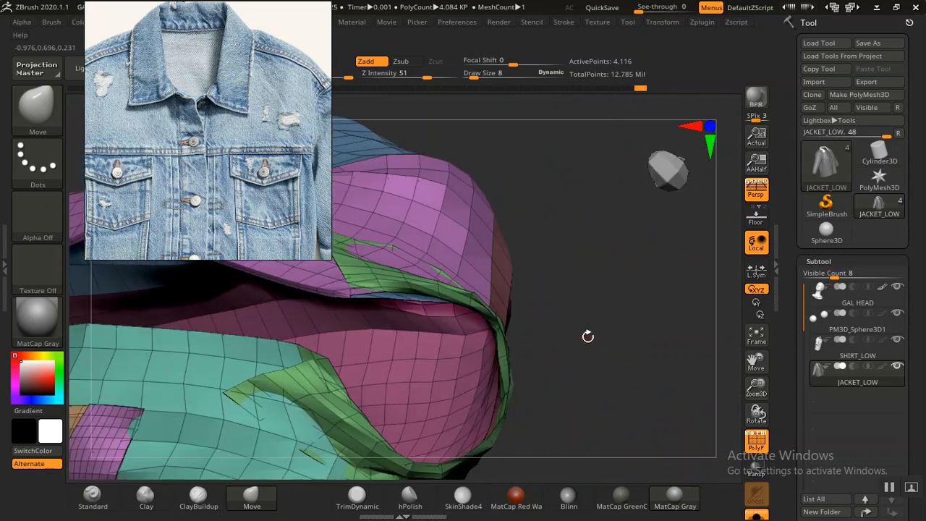
key(ctrl+z)
key(ctrl+z)
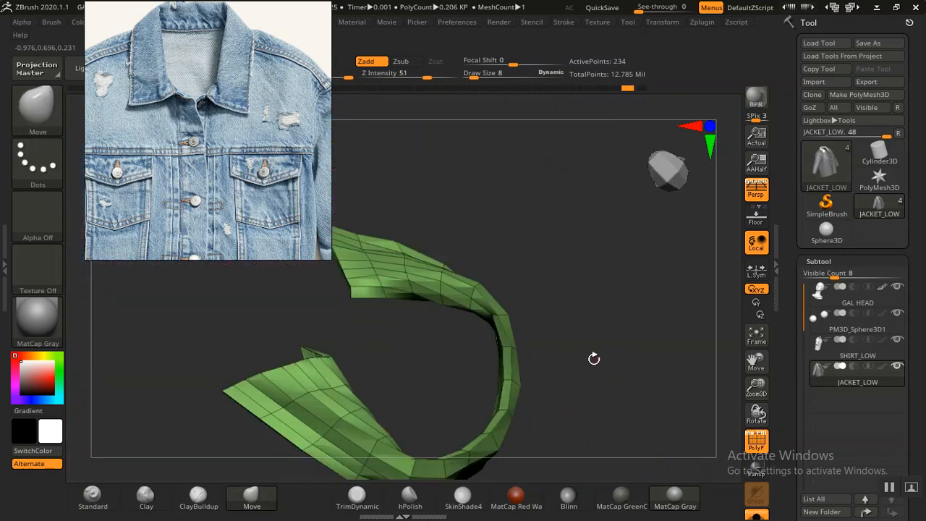
Show the whole jacket again and undo the recent collar reshaping strokes
mouse_move(595, 359)
mouse_down()
mouse_move(654, 327)
mouse_move(625, 326)
mouse_move(632, 337)
mouse_up()
ctrl+click(625, 351)
ctrl+click(625, 351)
ctrl+click(627, 337)
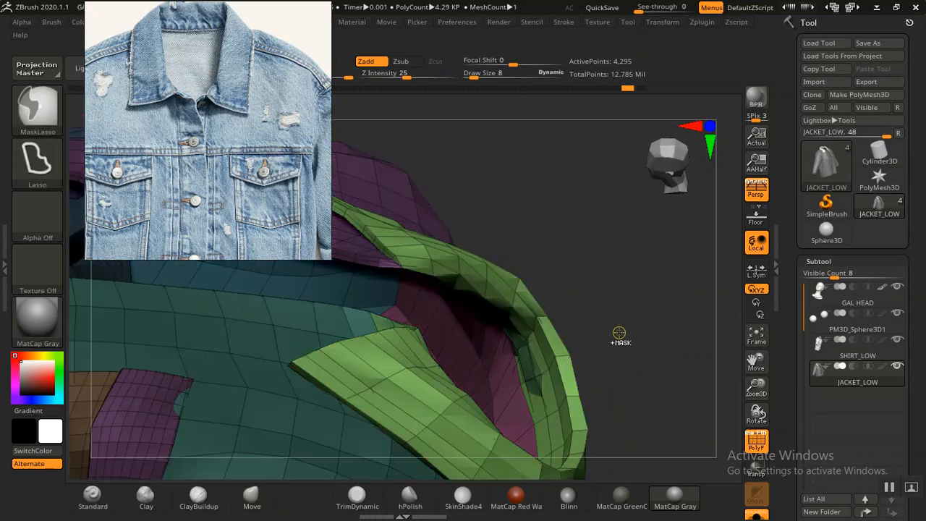
key(ctrl+z)
key(ctrl+z)
key(ctrl+z)
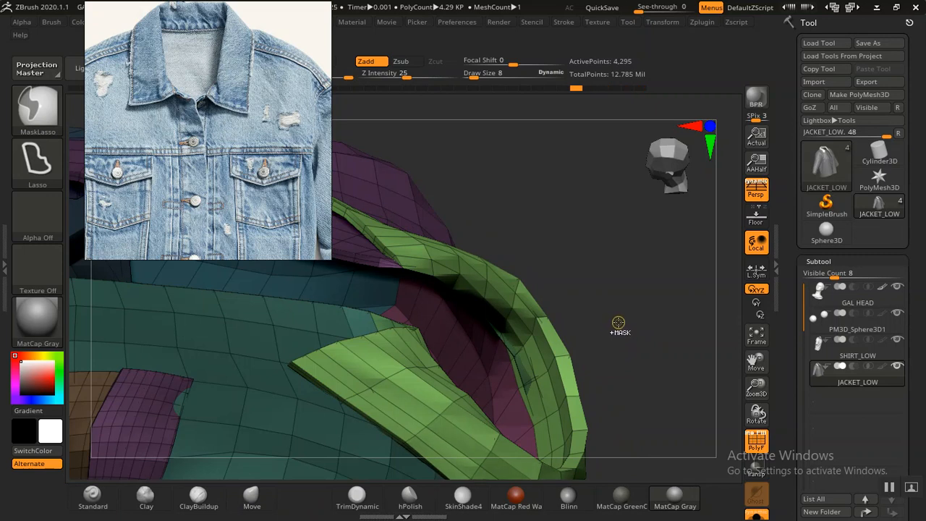
key(ctrl+z)
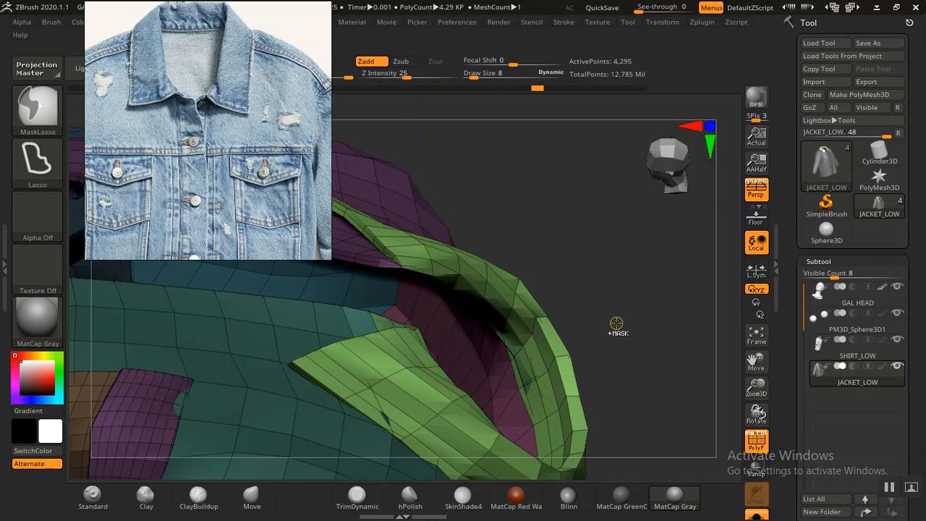
Settle on the history state with only the collar unmasked and clear the mask, discarding the newer undo history entries
ctrl+click(616, 324)
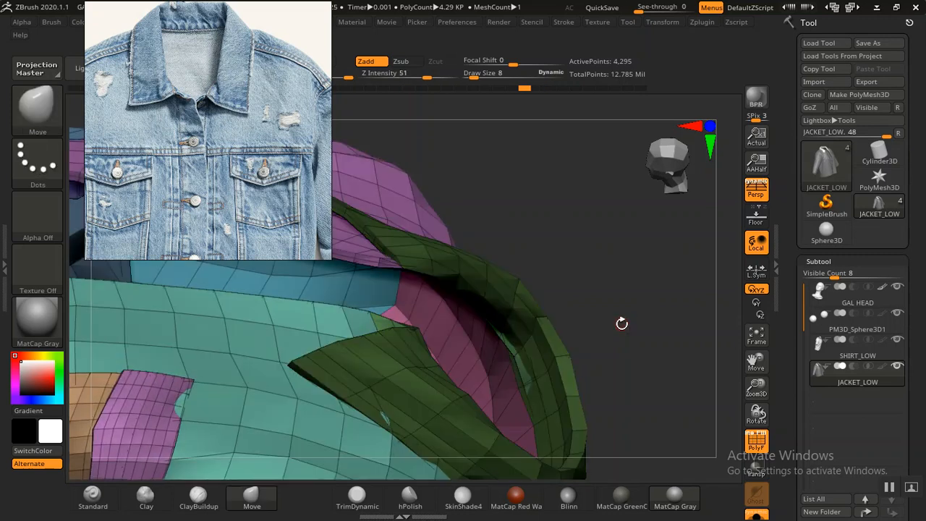
click(535, 87)
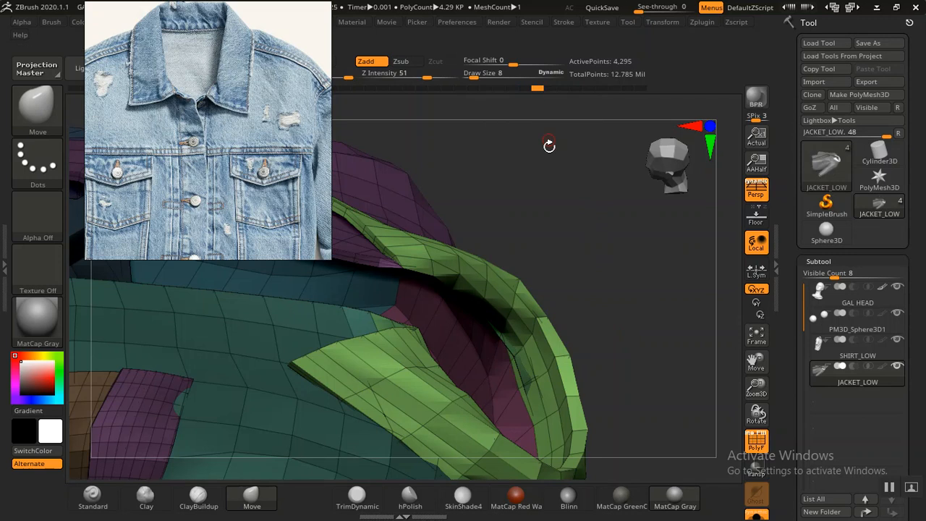
ctrl+click(644, 326)
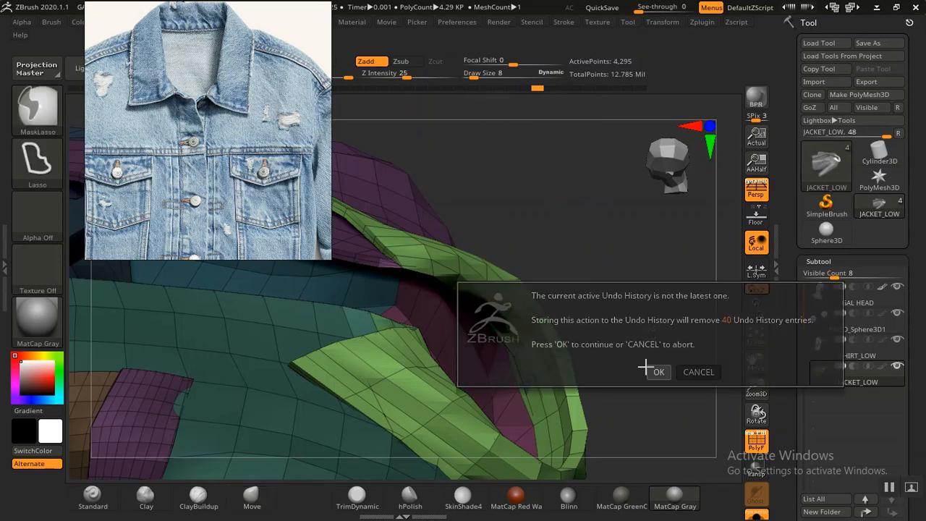
click(655, 371)
Hide the green collar polygroup and its inner layer, and invert the visibility to show only those two groups
ctrl+shift+click(550, 373)
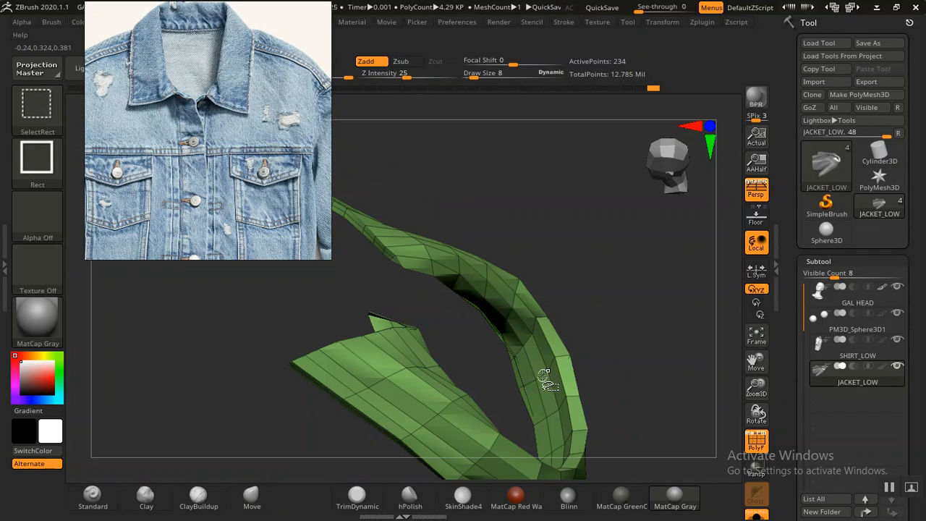
ctrl+shift+click(548, 376)
ctrl+alt+shift+click(570, 372)
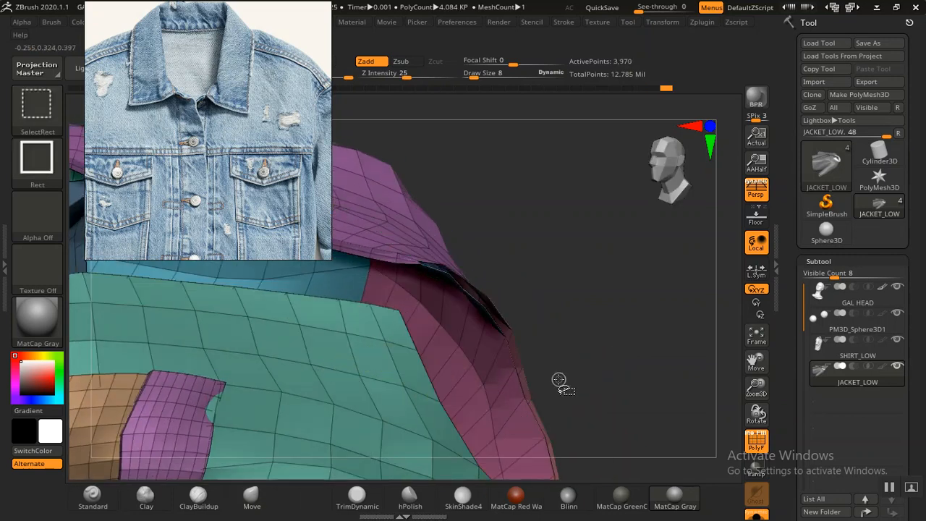
mouse_move(653, 372)
mouse_down()
mouse_move(641, 345)
mouse_move(665, 357)
mouse_move(533, 244)
mouse_move(620, 288)
mouse_move(550, 275)
mouse_up()
key(ctrl+shift)
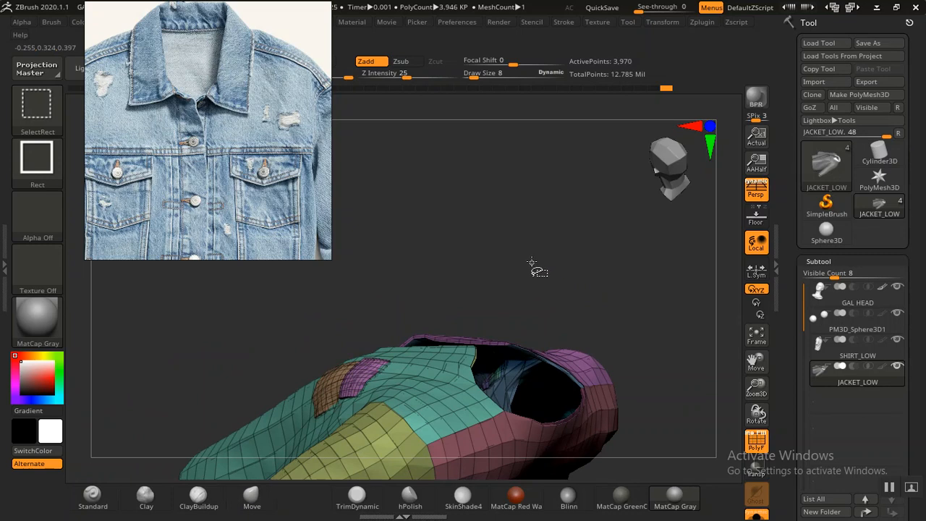
ctrl+shift+click(533, 267)
key(ctrl)
drag(643, 294, 589, 317)
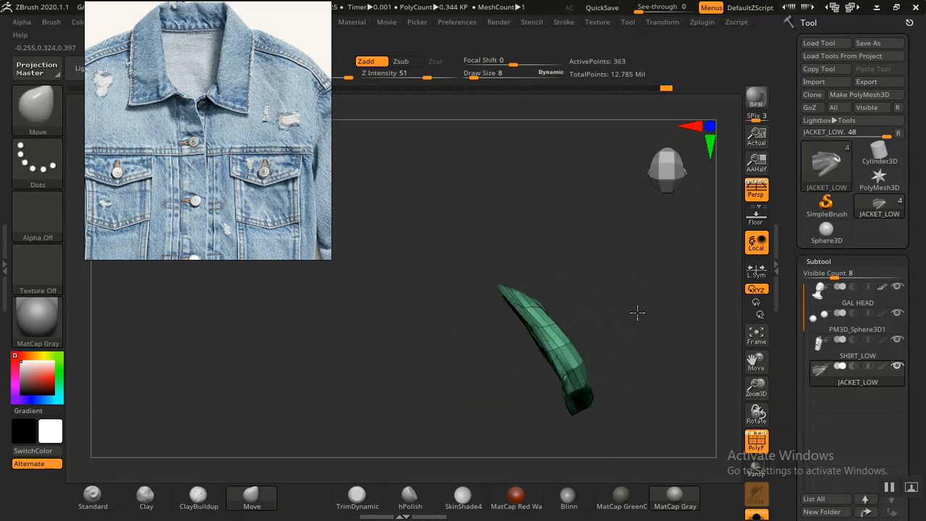
Examine the isolated collar from several sides, view its inner layer separately, and bring back the whole jacket
drag(635, 354, 616, 372)
alt+drag(569, 298, 641, 413)
mouse_move(528, 350)
mouse_down()
mouse_move(543, 308)
mouse_move(536, 298)
mouse_move(516, 316)
mouse_move(554, 324)
mouse_move(496, 395)
mouse_move(544, 369)
mouse_move(542, 328)
mouse_move(496, 289)
mouse_move(628, 353)
mouse_move(602, 366)
mouse_move(616, 362)
mouse_move(610, 371)
mouse_move(651, 378)
mouse_move(615, 360)
mouse_move(621, 345)
mouse_move(594, 367)
mouse_move(616, 399)
mouse_move(658, 385)
mouse_move(703, 393)
mouse_move(644, 412)
mouse_move(603, 352)
mouse_move(647, 369)
mouse_move(649, 391)
mouse_move(639, 372)
mouse_move(606, 364)
mouse_move(637, 389)
mouse_move(632, 350)
mouse_up()
key(ctrl)
key(ctrl)
mouse_move(668, 374)
mouse_down()
mouse_move(639, 330)
mouse_move(610, 356)
mouse_move(614, 412)
mouse_move(587, 451)
mouse_move(592, 364)
mouse_move(562, 339)
mouse_move(575, 376)
mouse_move(517, 322)
mouse_up()
key(ctrl+shift)
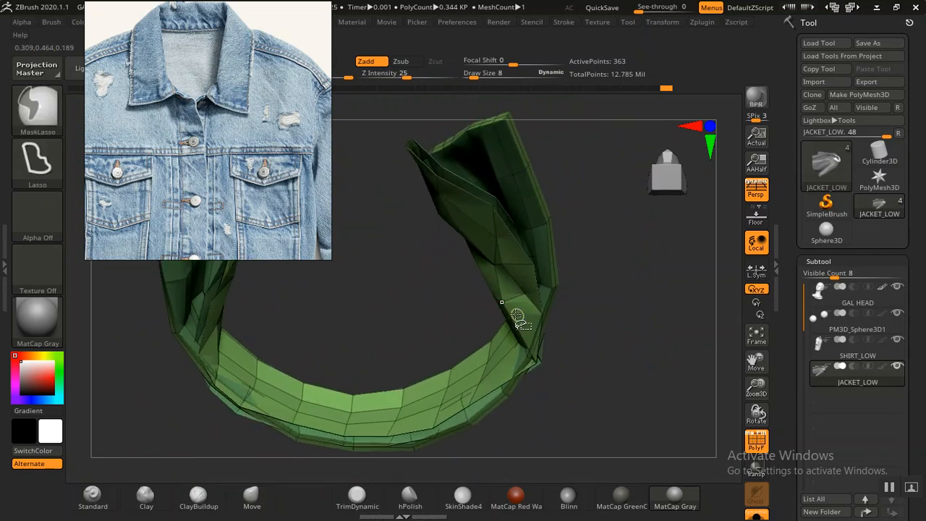
ctrl+shift+click(514, 314)
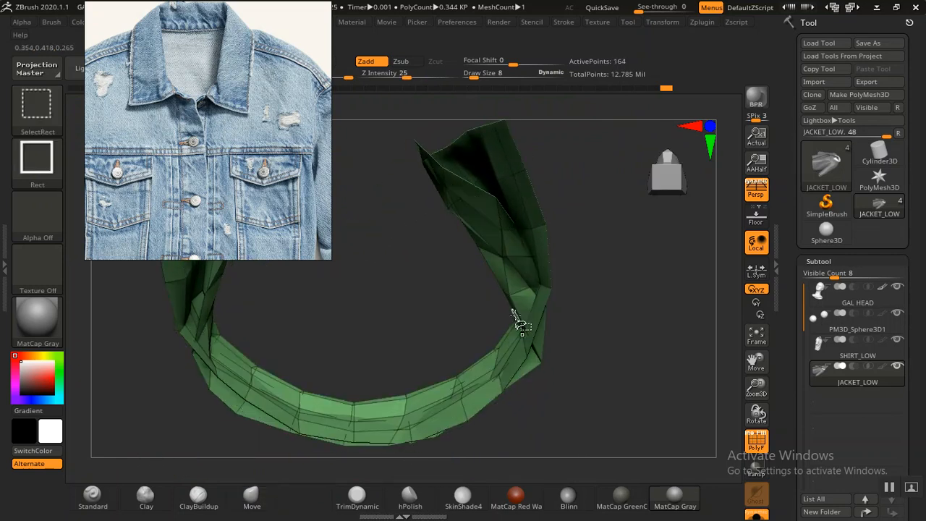
ctrl+shift+click(608, 333)
Inspect the inside of the collar's front corner up close with the collar polygroups isolated, and show the whole jacket again
alt+drag(406, 324, 339, 259)
drag(411, 292, 407, 442)
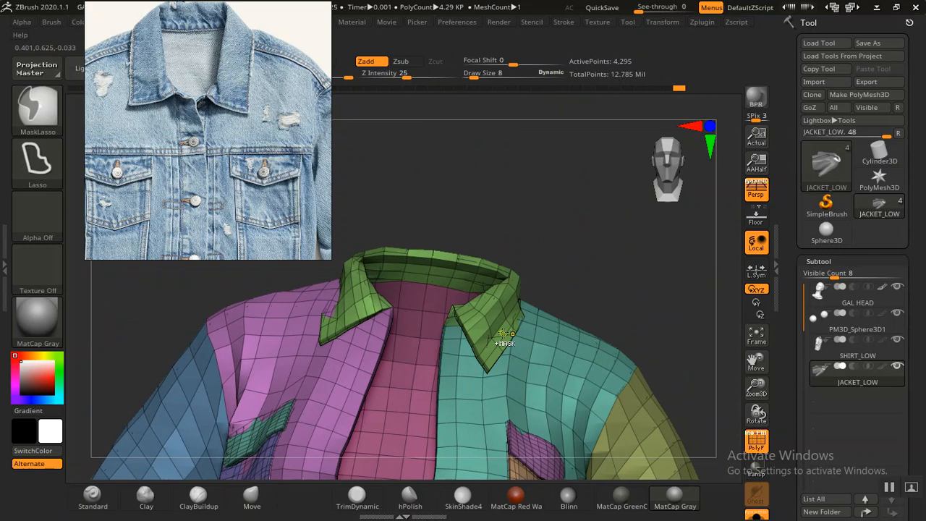
drag(572, 273, 650, 182)
drag(458, 238, 390, 133)
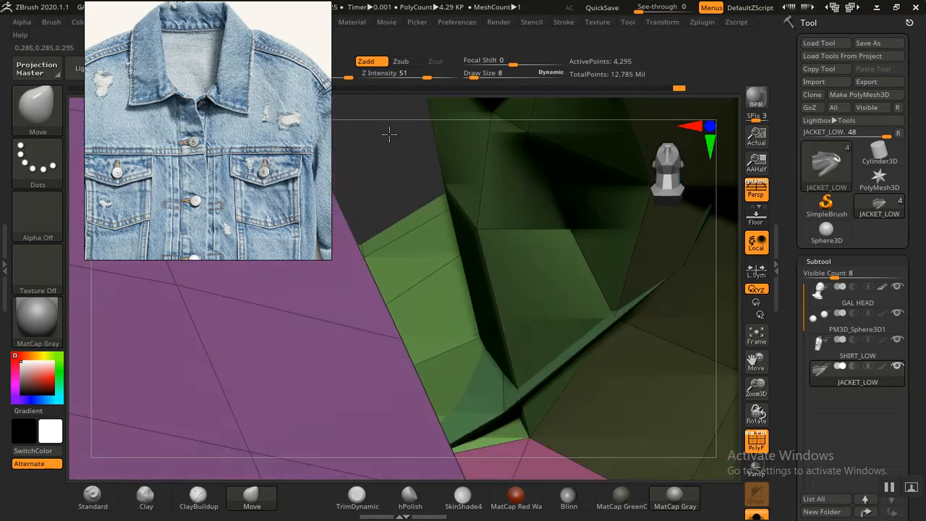
ctrl+shift+click(492, 369)
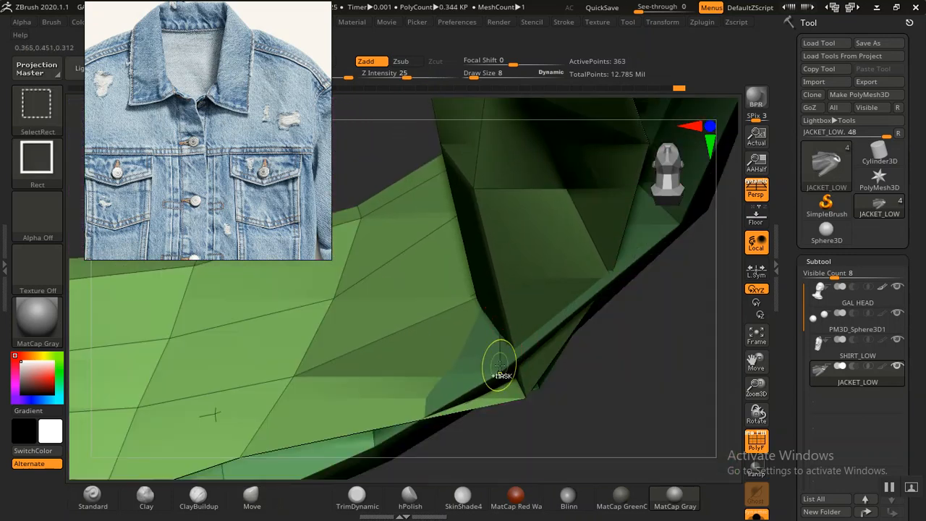
key(ctrl+shift)
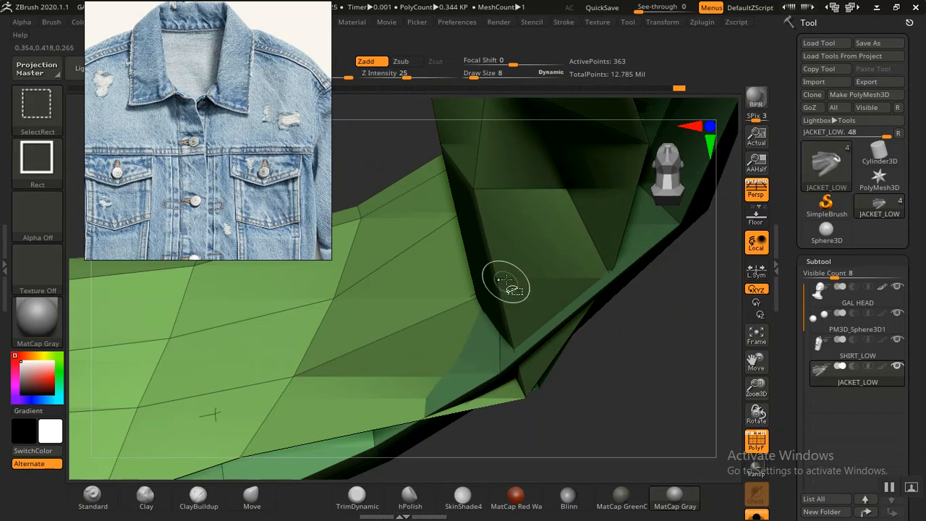
ctrl+shift+click(513, 259)
alt+drag(589, 381, 565, 332)
ctrl+shift+click(598, 321)
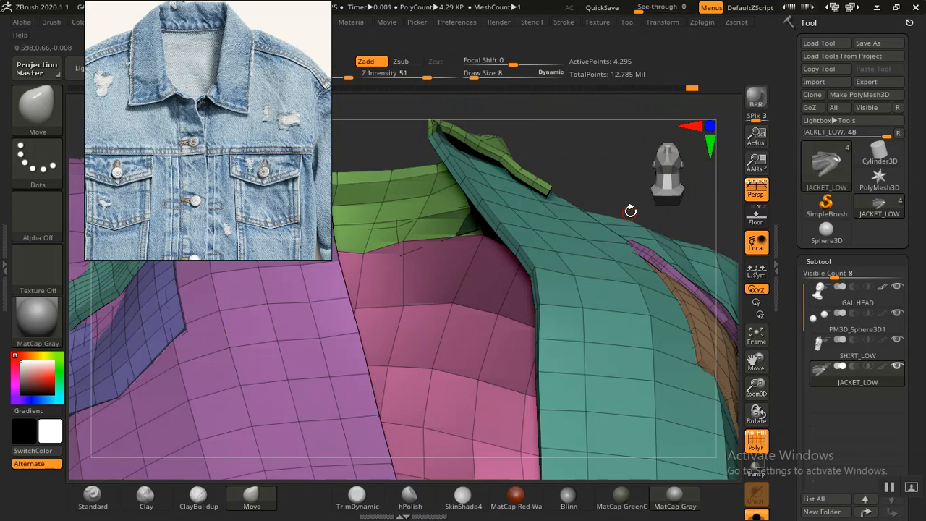
Mask the jacket's outer surface, leaving the collar's inner layer and the shoulder edge next to the collar free to edit
ctrl+drag(610, 185, 614, 221)
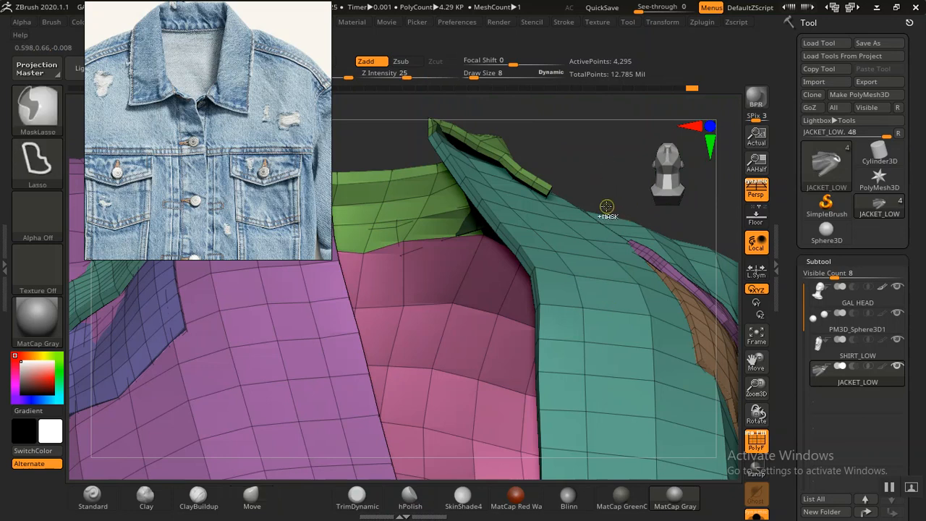
mouse_move(600, 181)
alt+mouse_down()
mouse_move(584, 171)
mouse_move(560, 275)
alt+mouse_up()
ctrl+click(591, 170)
drag(567, 172, 531, 267)
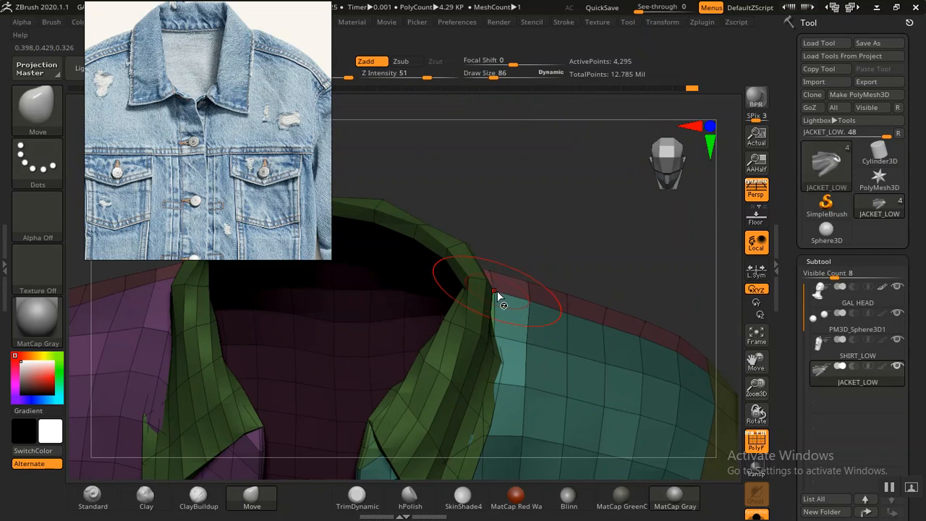
Tuck the teal shoulder edge beneath the green collar with the Move brush at draw size 90
drag(553, 230, 581, 281)
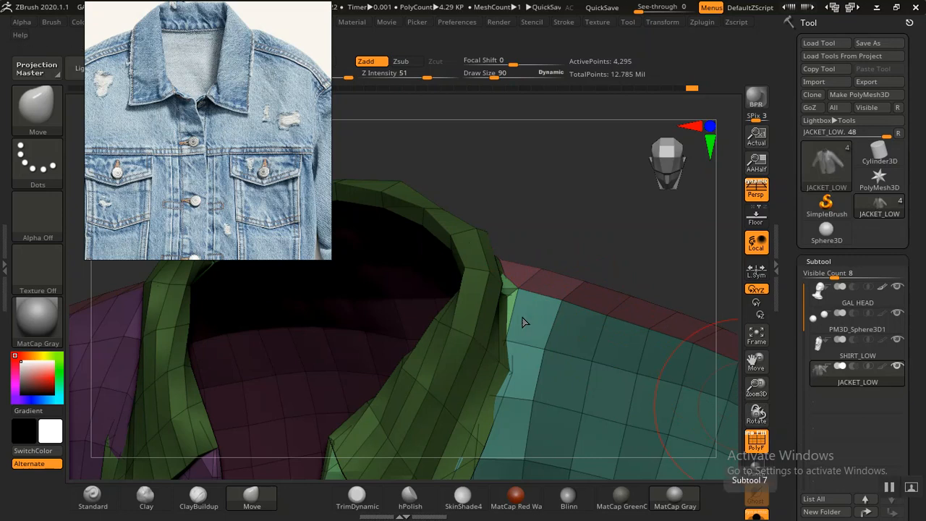
drag(561, 214, 558, 245)
drag(517, 298, 511, 304)
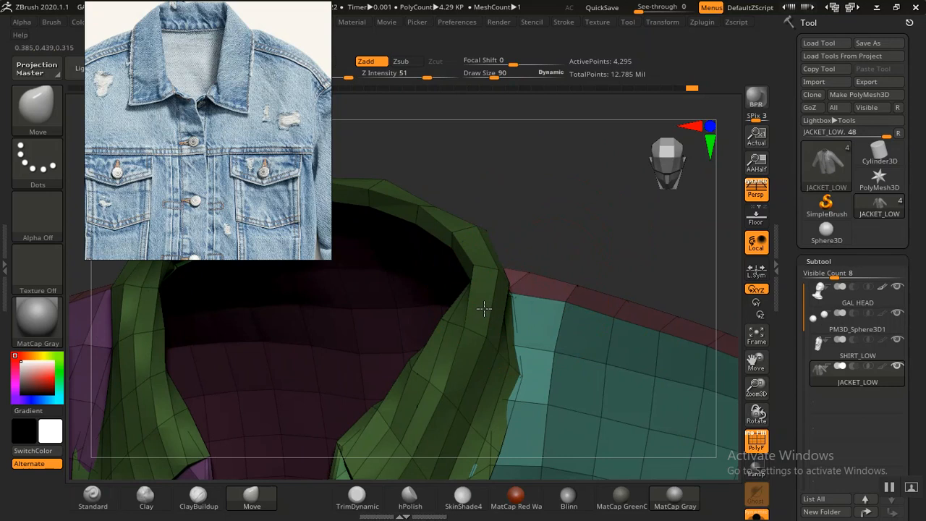
mouse_move(603, 259)
mouse_down()
mouse_move(545, 224)
mouse_move(555, 243)
mouse_move(543, 200)
mouse_move(554, 235)
mouse_up()
drag(445, 197, 352, 284)
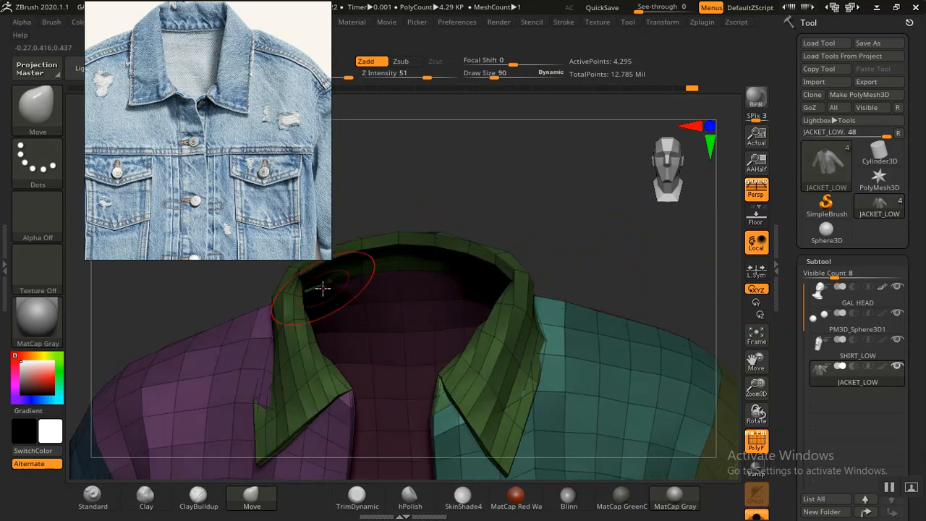
Adjust the shoulder edge under the collar on the purple side of the jacket with the Move brush
mouse_move(466, 197)
mouse_down()
mouse_move(528, 188)
mouse_move(429, 257)
mouse_up()
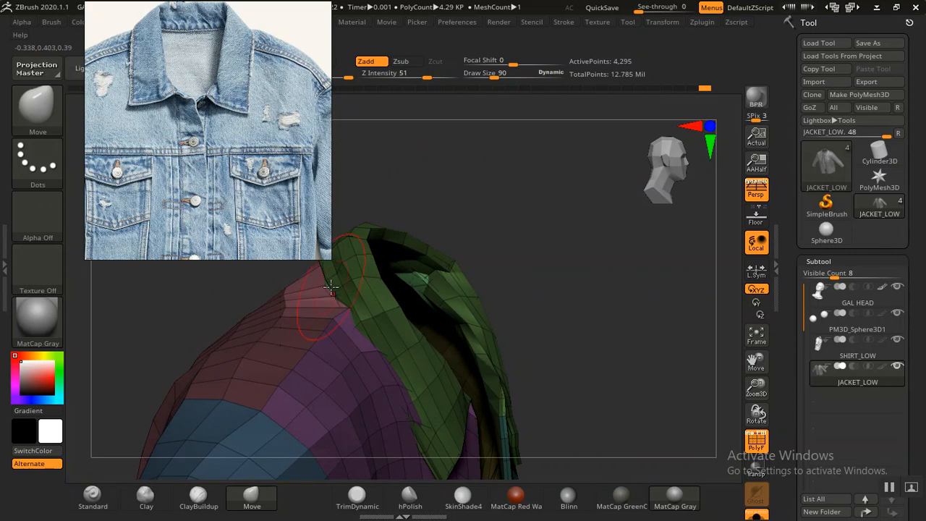
mouse_move(548, 265)
mouse_down()
mouse_move(533, 258)
mouse_move(527, 282)
mouse_up()
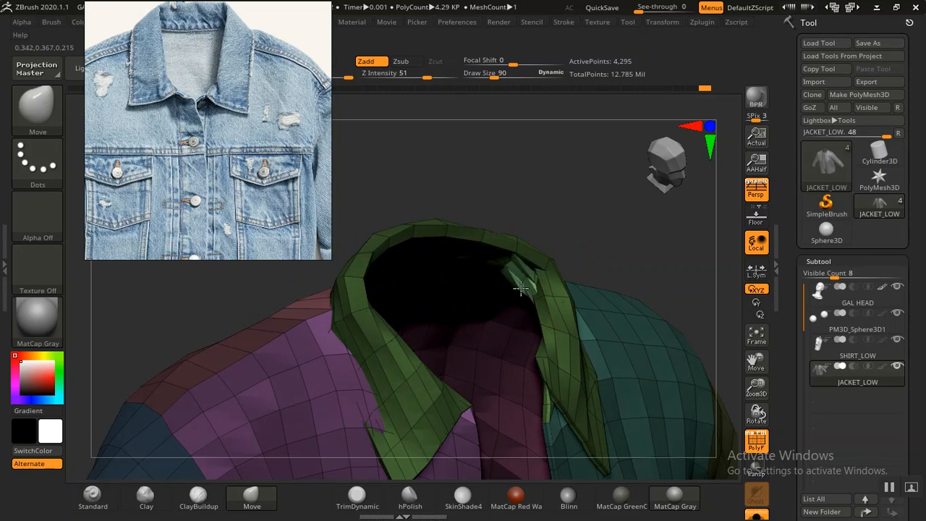
drag(435, 331, 358, 355)
drag(614, 223, 572, 173)
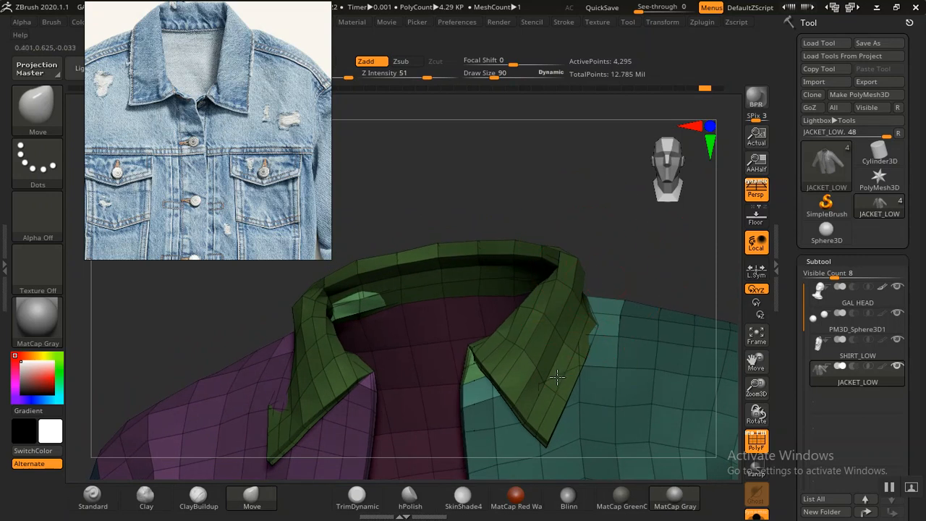
Push the light green inner layer showing through the inside of the collar back behind the collar band
drag(449, 204, 576, 229)
drag(481, 224, 528, 253)
alt+drag(510, 189, 533, 205)
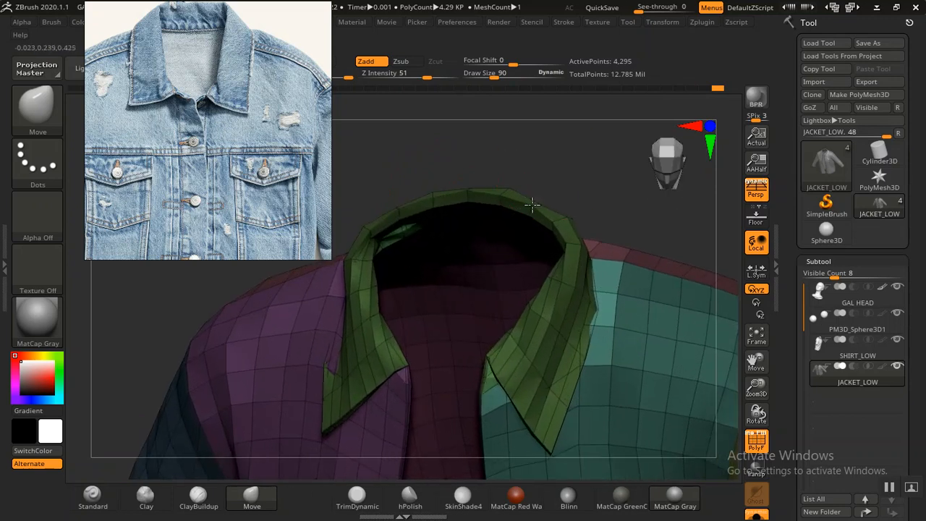
drag(551, 158, 521, 192)
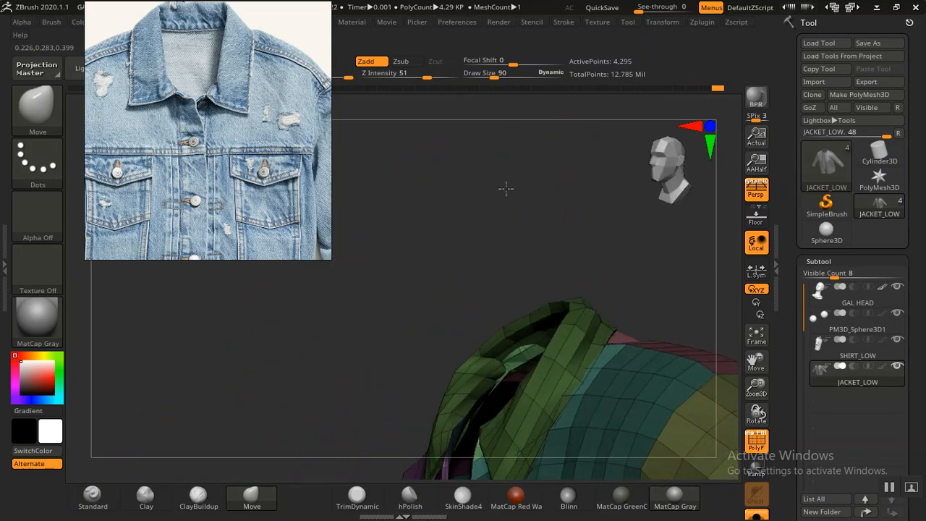
mouse_move(507, 233)
mouse_down()
mouse_move(451, 207)
mouse_move(446, 166)
mouse_move(465, 161)
mouse_move(398, 376)
mouse_up()
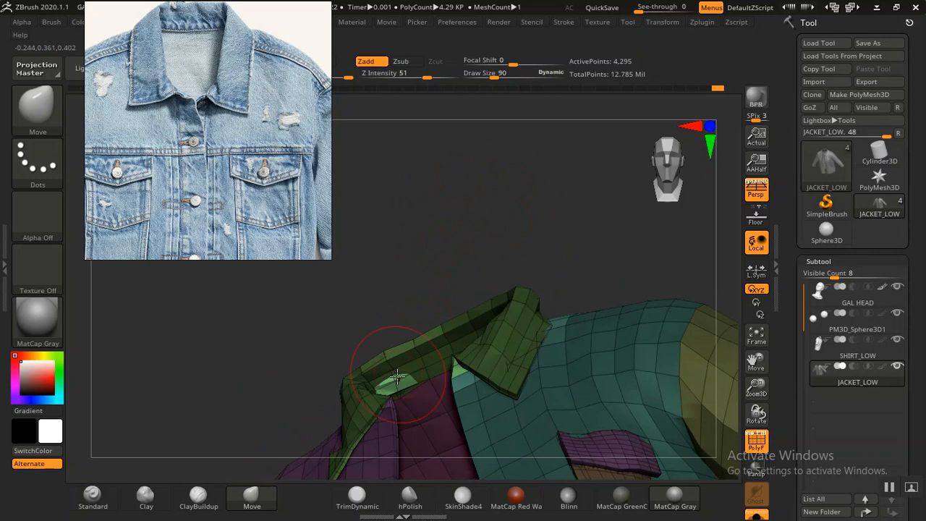
drag(405, 330, 390, 340)
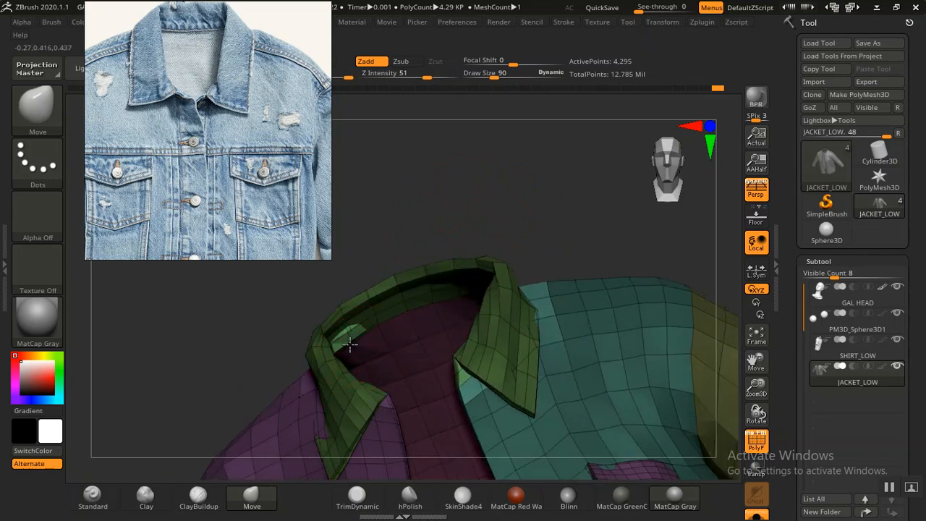
mouse_move(388, 248)
mouse_down()
mouse_move(448, 263)
mouse_move(406, 275)
mouse_move(384, 227)
mouse_move(352, 356)
mouse_up()
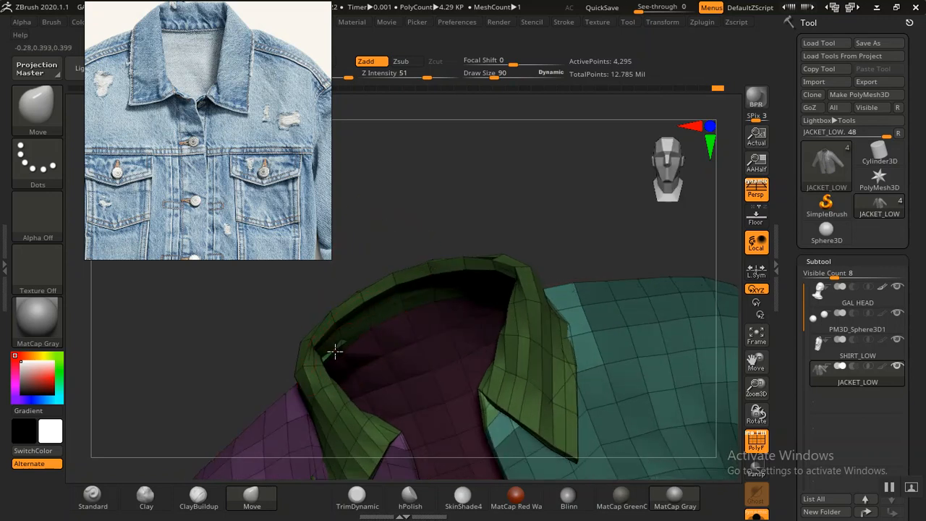
Refine the inner layer behind the collar from the side and compare the collar with the whole jacket front
mouse_move(326, 360)
mouse_down()
mouse_move(455, 228)
mouse_move(442, 236)
mouse_up()
key(ctrl)
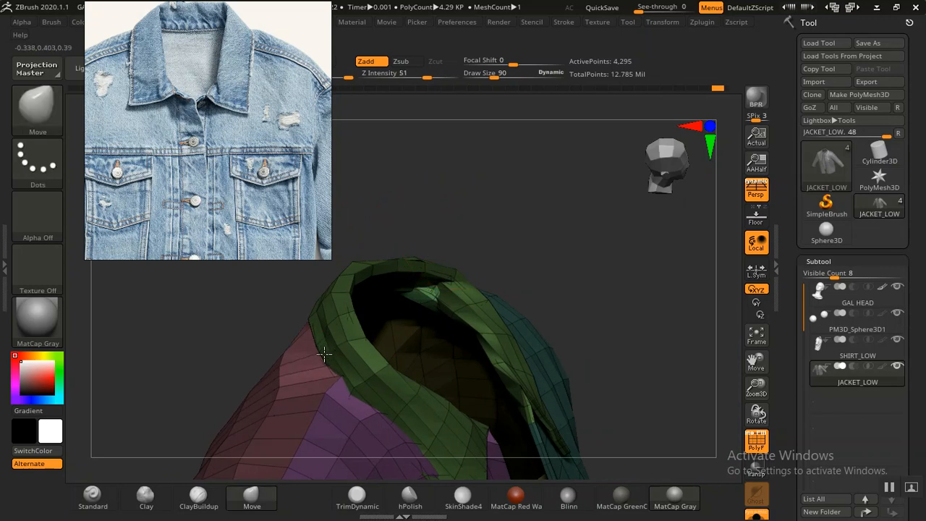
drag(490, 261, 546, 269)
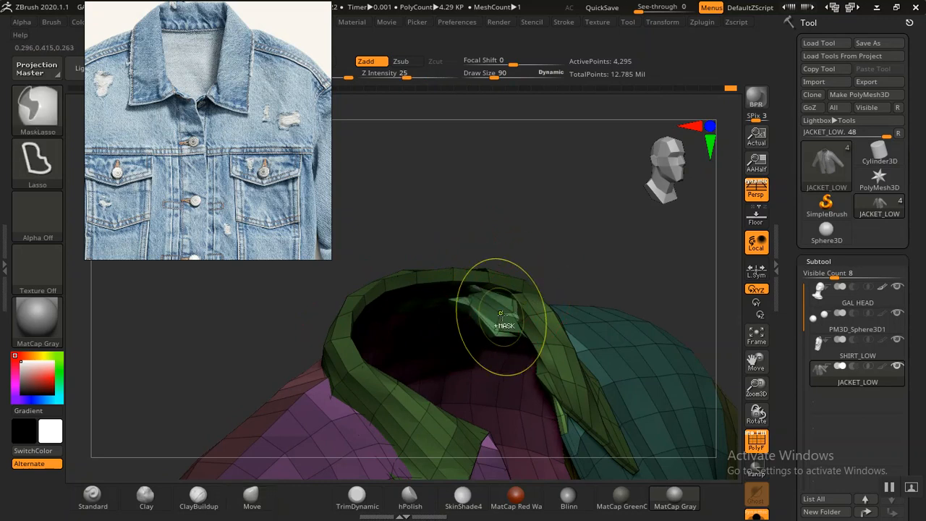
drag(566, 252, 592, 310)
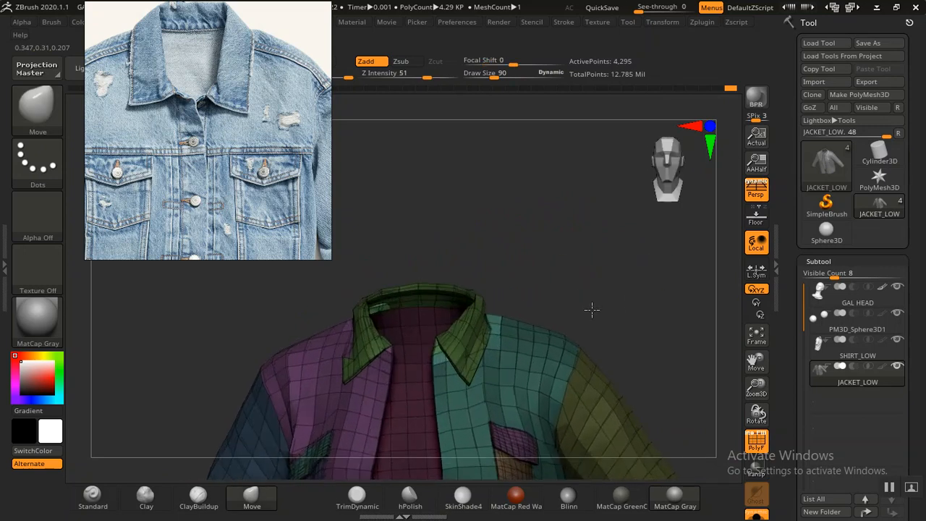
mouse_move(568, 254)
mouse_down()
mouse_move(579, 291)
mouse_move(554, 282)
mouse_move(565, 288)
mouse_move(572, 247)
mouse_up()
Isolate the green collar polygroup together with its inner layer, hiding the rest of the jacket
ctrl+shift+click(485, 334)
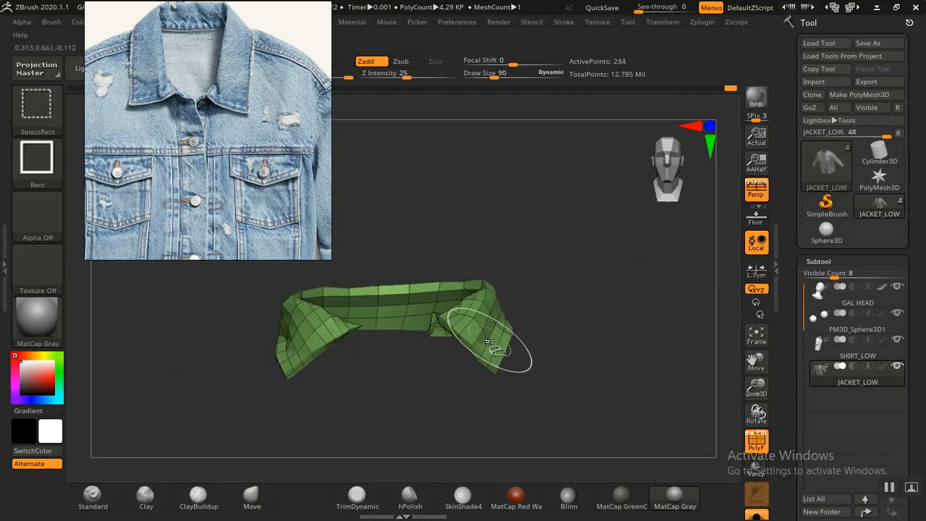
drag(548, 335, 584, 370)
ctrl+shift+click(591, 294)
drag(581, 272, 541, 312)
ctrl+shift+click(467, 315)
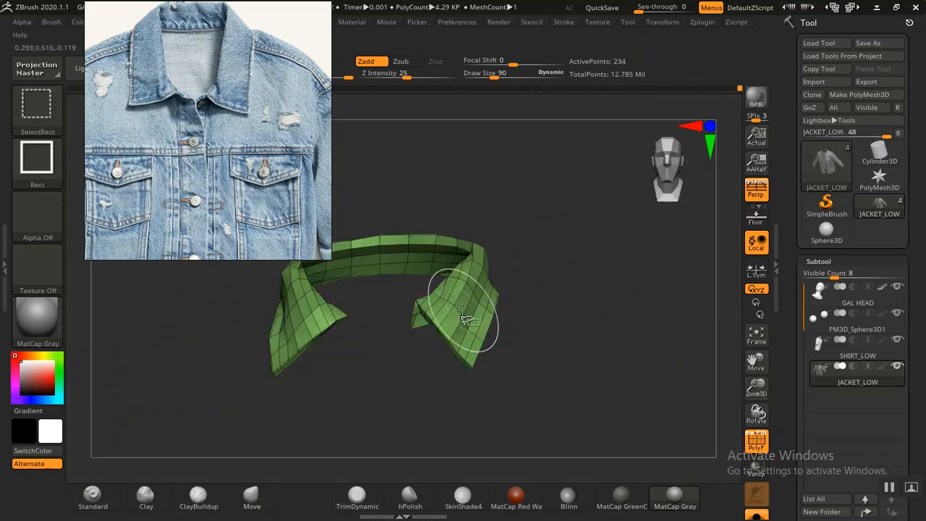
ctrl+shift+click(458, 311)
mouse_move(555, 252)
mouse_down()
mouse_move(548, 318)
mouse_move(599, 296)
mouse_move(589, 374)
mouse_move(532, 377)
mouse_move(568, 284)
mouse_move(536, 270)
mouse_up()
mouse_move(548, 202)
mouse_down()
mouse_move(513, 163)
mouse_move(572, 211)
mouse_move(580, 256)
mouse_up()
Mask the isolated collar, bring back the whole jacket, and invert the mask to free only the collar for editing
key(ctrl)
key(ctrl+shift)
key(ctrl)
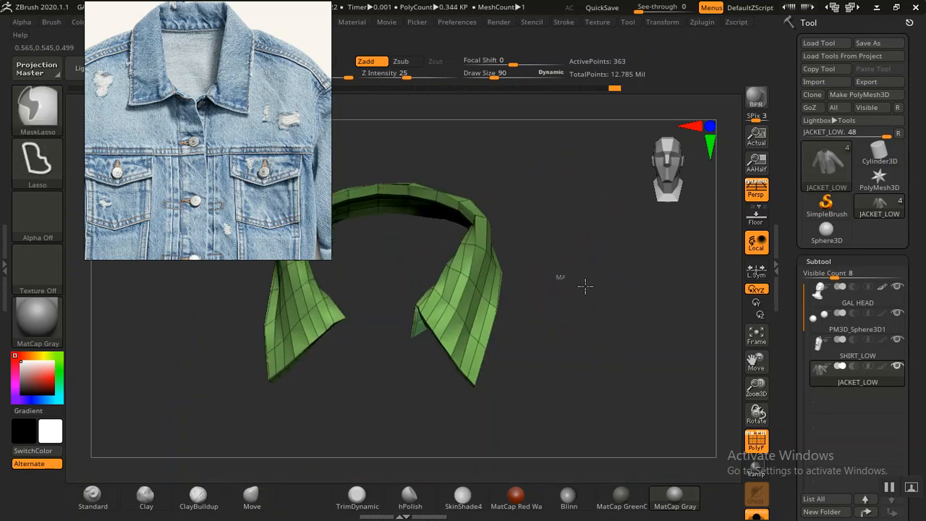
ctrl+click(579, 280)
ctrl+shift+click(579, 238)
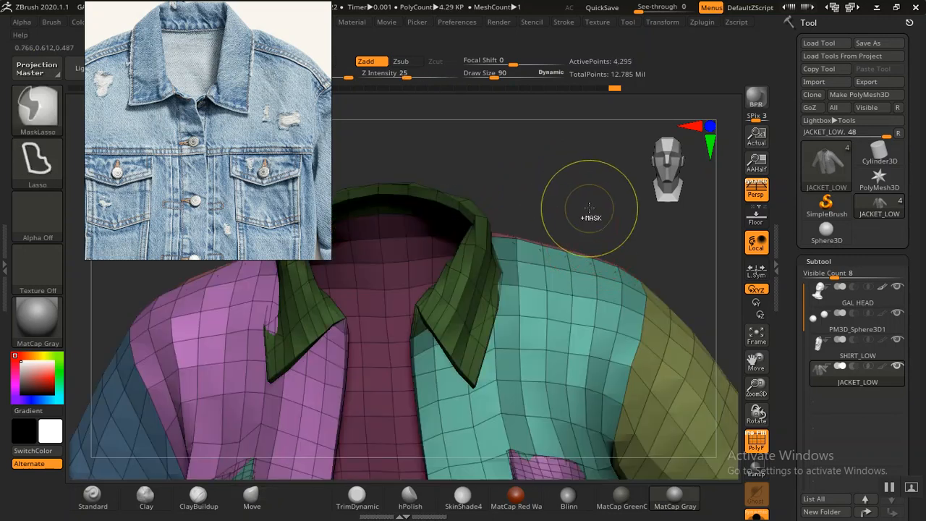
ctrl+click(557, 215)
Hide the polyframe and adjust the outer edge of the front collar flap against the shoulder at draw size 106
drag(563, 198, 550, 194)
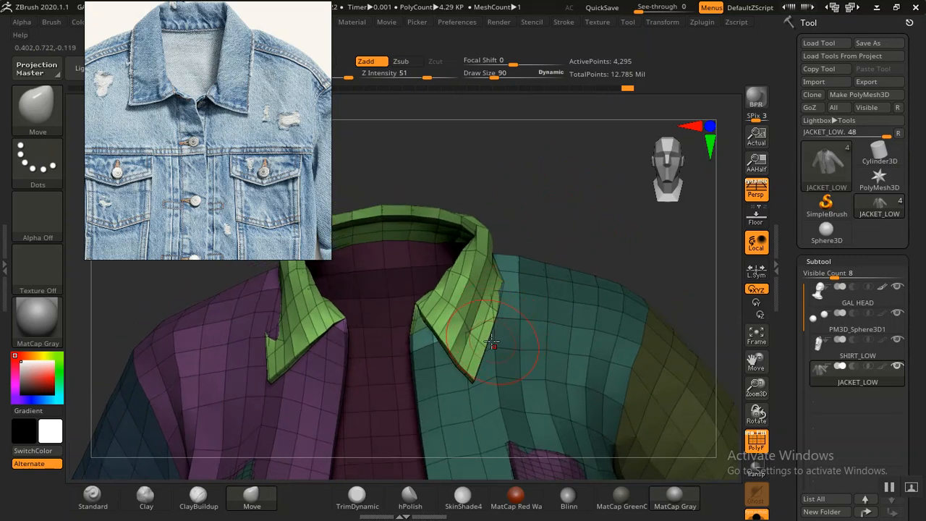
key(shift+f)
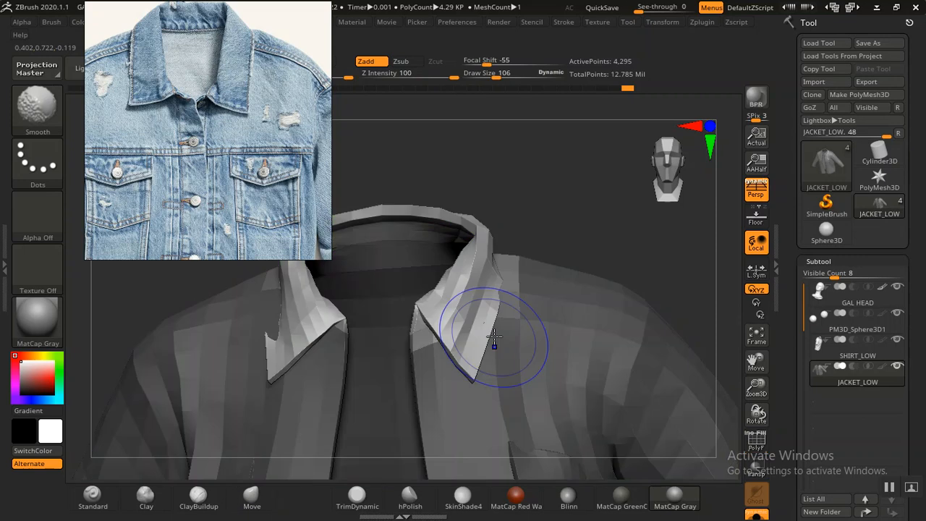
drag(544, 214, 501, 348)
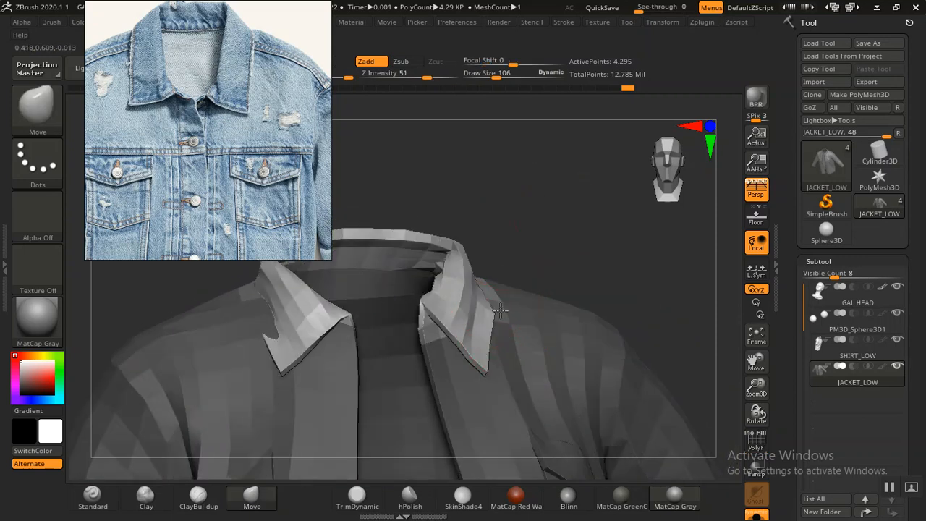
drag(536, 257, 492, 311)
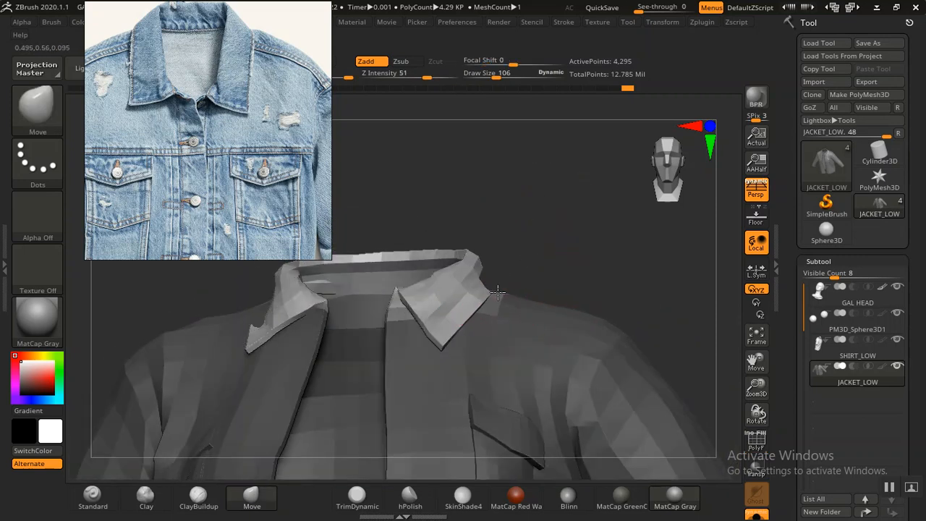
Shape the side and back of the collar with the Move brush where it meets the shoulder seam
mouse_move(507, 291)
right_down()
mouse_move(555, 263)
mouse_move(514, 297)
mouse_move(441, 331)
mouse_move(510, 291)
mouse_move(644, 251)
right_up()
mouse_move(602, 214)
right_down()
mouse_move(535, 275)
mouse_move(457, 289)
mouse_move(538, 252)
mouse_move(494, 289)
right_up()
right_drag(606, 230, 566, 333)
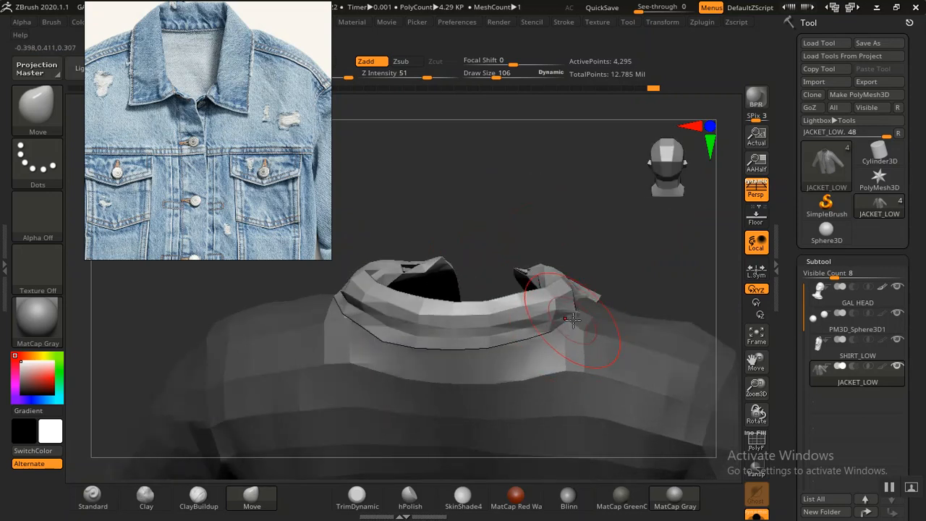
right_drag(595, 254, 572, 322)
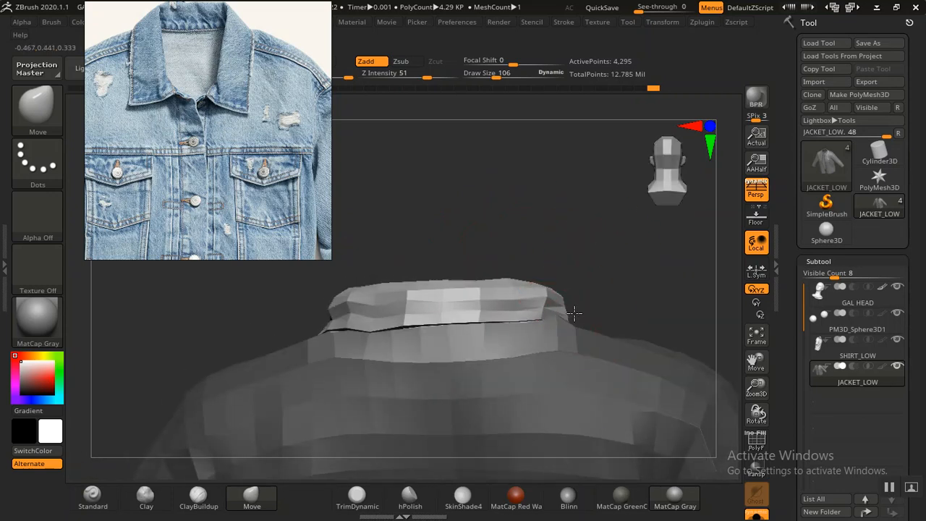
Move the collar's rear corner and its side edge on the shoulder, working from the front and the back
right_drag(607, 254, 419, 324)
right_drag(476, 332, 502, 318)
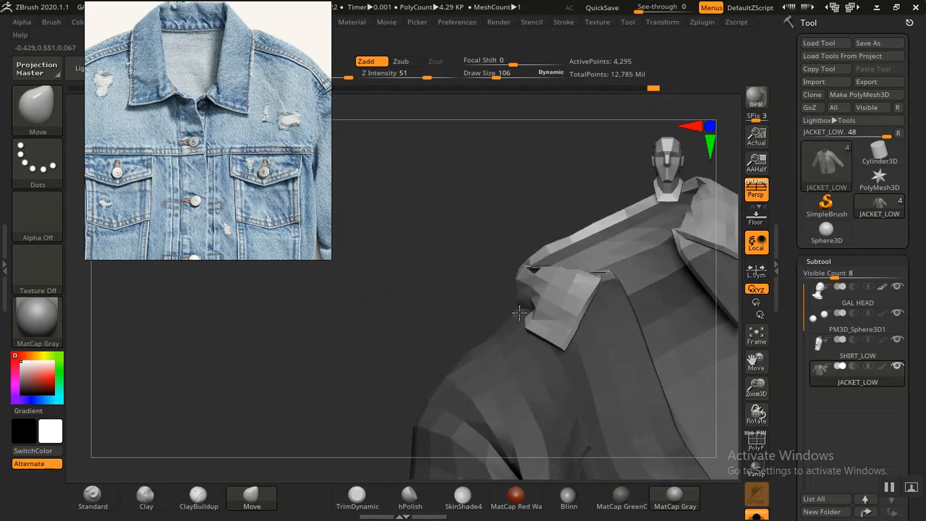
mouse_move(478, 313)
right_down()
mouse_move(608, 263)
mouse_move(517, 308)
right_up()
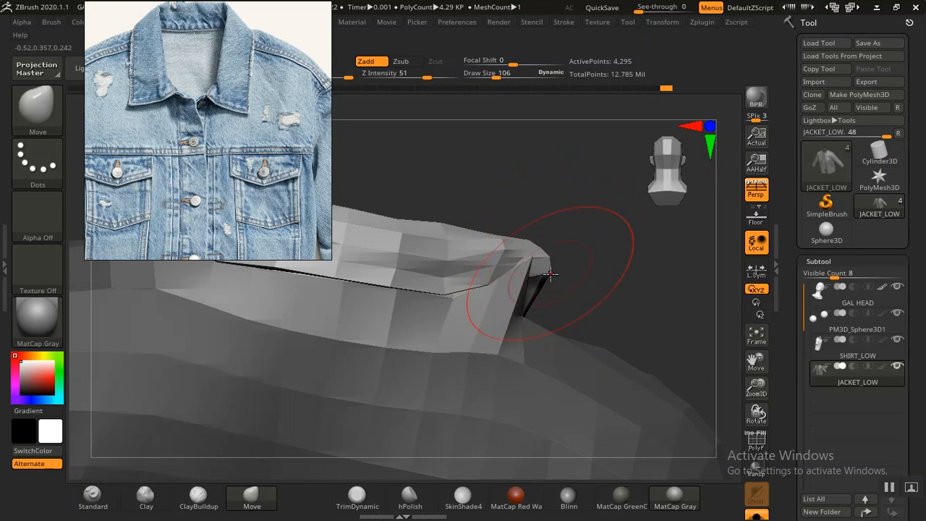
right_drag(621, 275, 568, 234)
Show the polyframe again and lower the pointed shoulder corner beneath the collar's back edge with the Move Topological brush
key(shift+f)
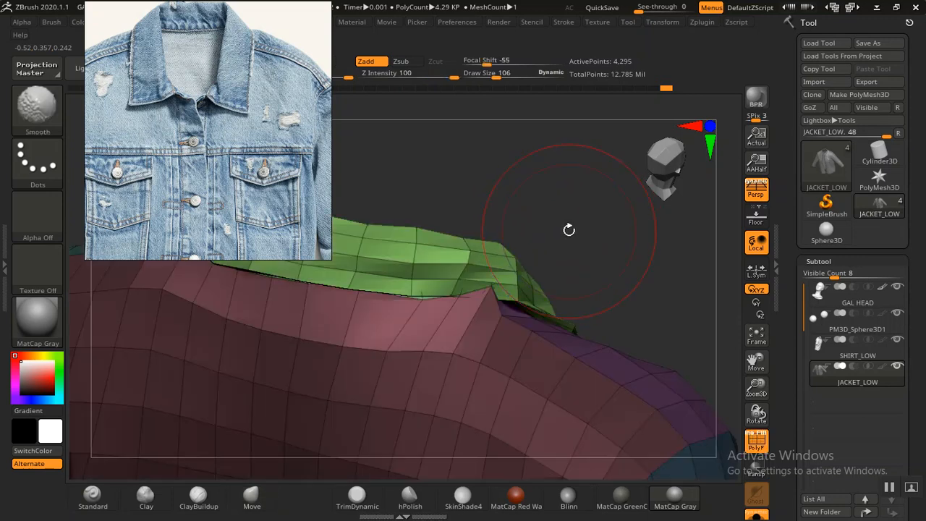
right_drag(563, 229, 546, 239)
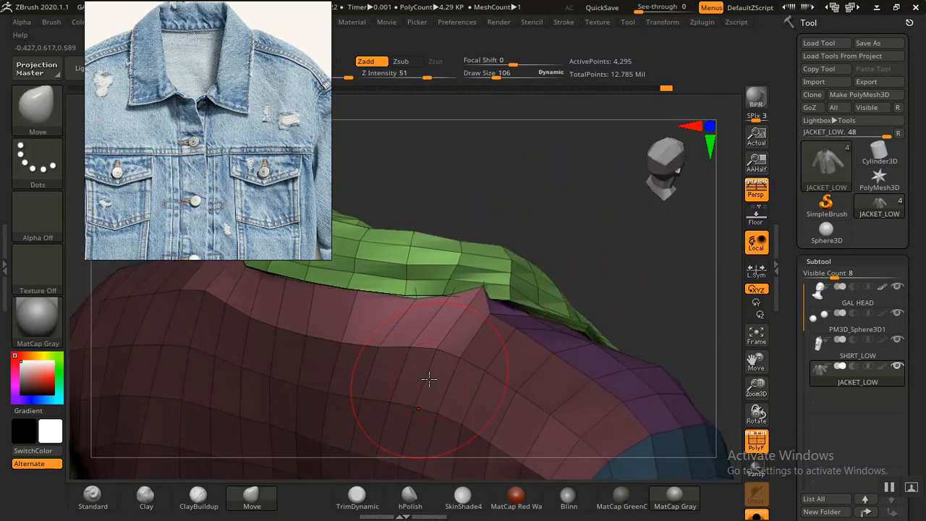
key(b)
click(287, 378)
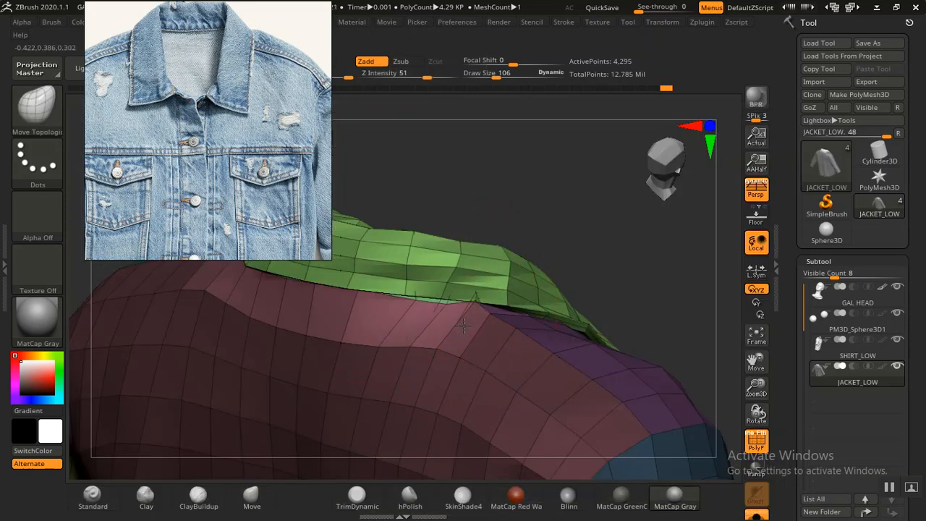
right_drag(556, 229, 566, 303)
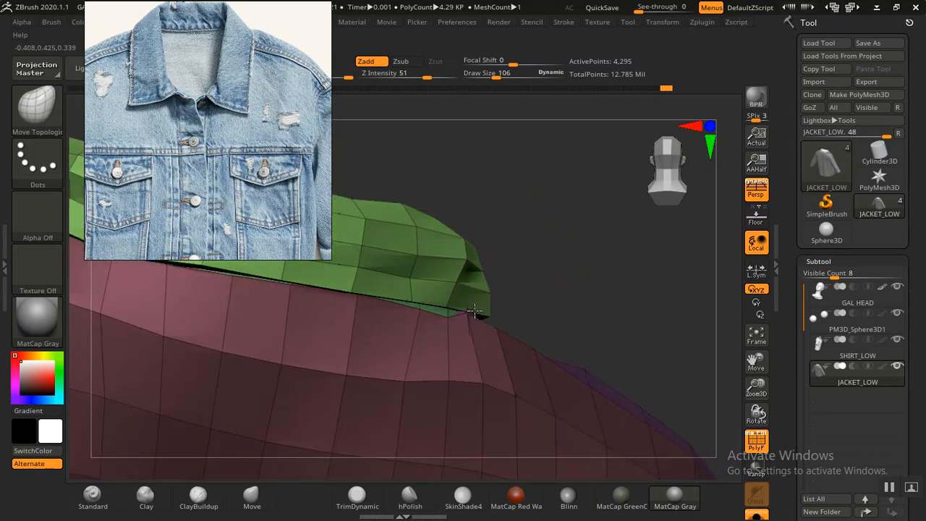
Refine the collar's lower corner at the shoulder with the brush at draw size 26, and hide the polyframe
key(bracketleft)
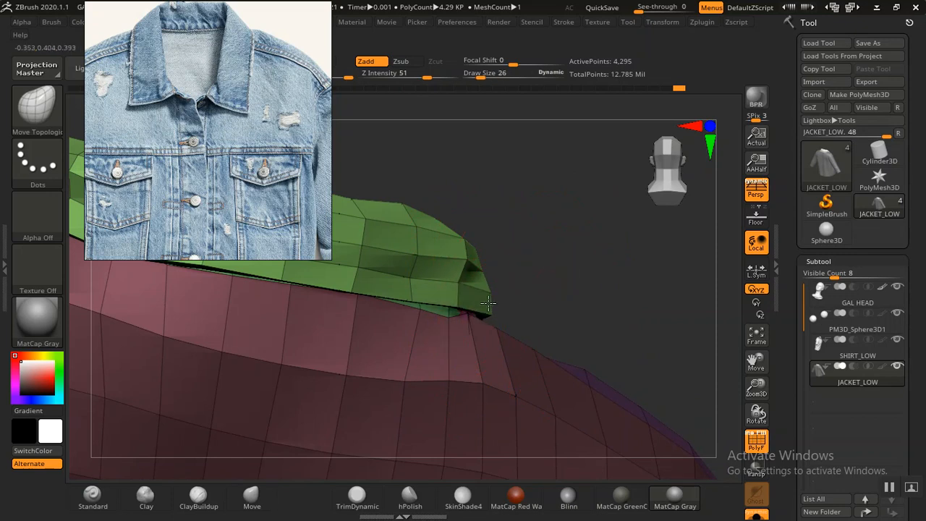
right_drag(506, 299, 451, 307)
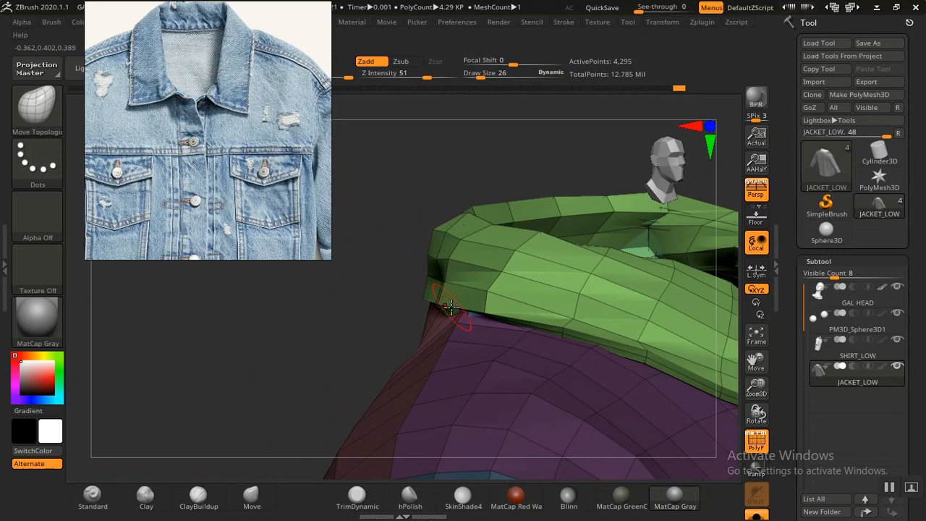
right_drag(382, 310, 419, 216)
mouse_move(539, 256)
alt+right_down()
mouse_move(526, 240)
mouse_move(575, 294)
mouse_move(572, 246)
mouse_move(530, 265)
mouse_move(575, 241)
alt+right_up()
key(shift+f)
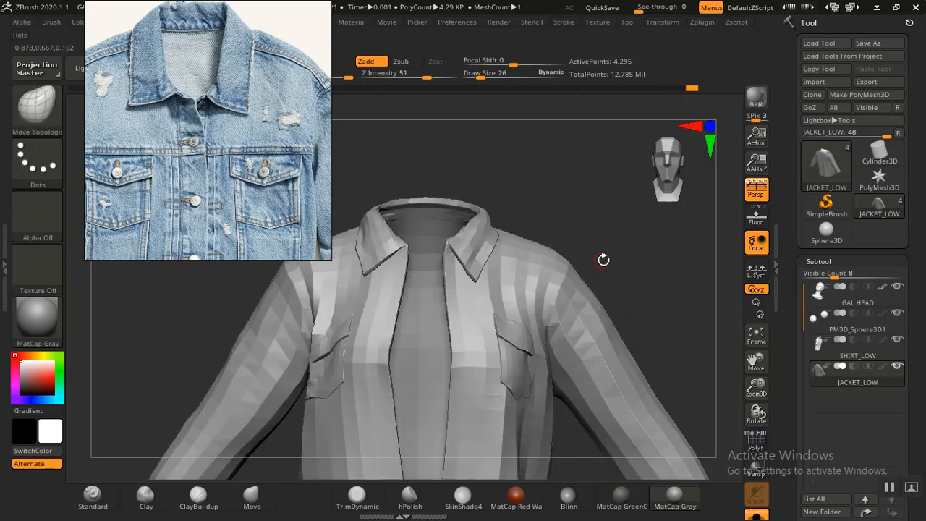
Exit Solo mode to show all subtools and inspect how the jacket sits over the shirt
ctrl+right_drag(622, 268, 615, 264)
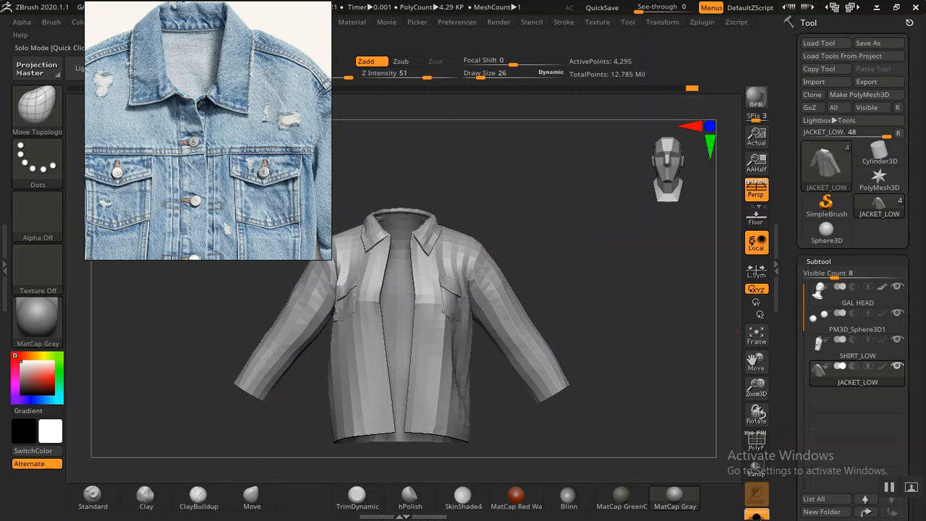
click(736, 493)
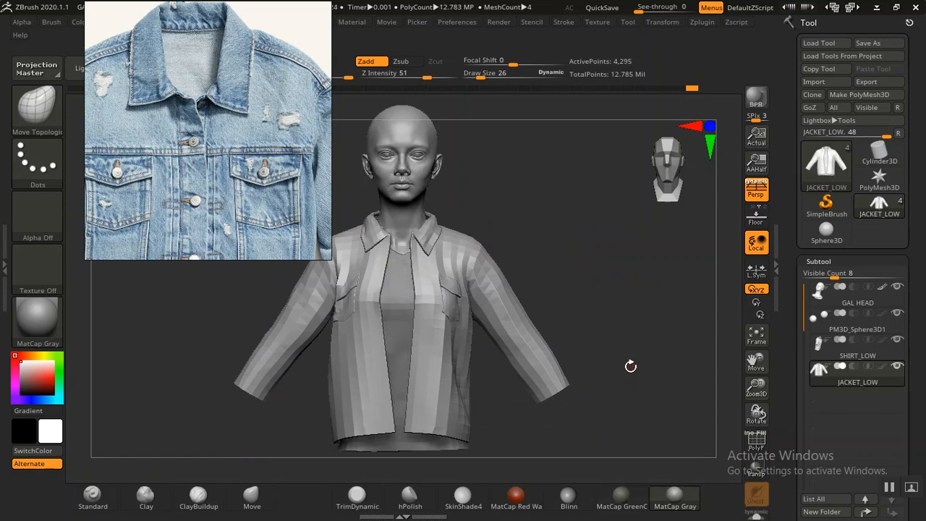
ctrl+right_drag(626, 303, 661, 368)
alt+right_drag(631, 271, 597, 217)
ctrl+right_drag(667, 277, 732, 351)
click(826, 357)
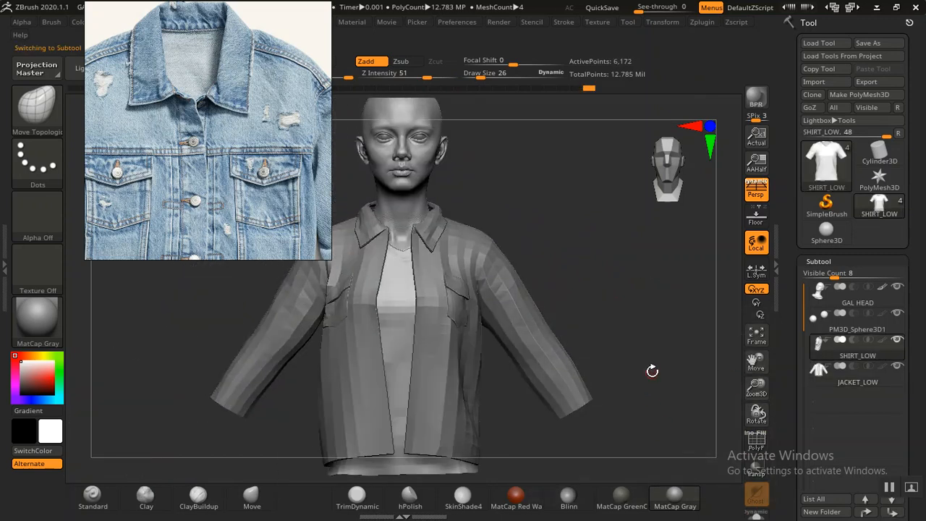
mouse_move(654, 343)
right_down()
mouse_move(652, 335)
mouse_move(612, 353)
mouse_move(616, 327)
mouse_move(650, 329)
mouse_move(675, 372)
mouse_move(640, 330)
right_up()
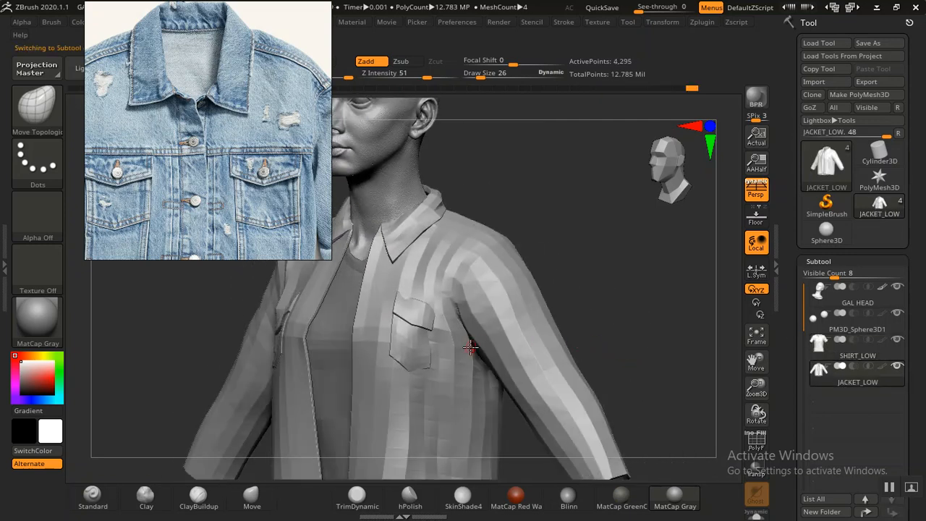
Isolate the chest pocket flap's polygroup on JACKET_LOW, and mask the rest of the jacket so only the flap stays editable
key(shift+f)
mouse_move(617, 316)
ctrl+right_down()
mouse_move(627, 341)
mouse_move(610, 310)
ctrl+right_up()
ctrl+shift+click(464, 404)
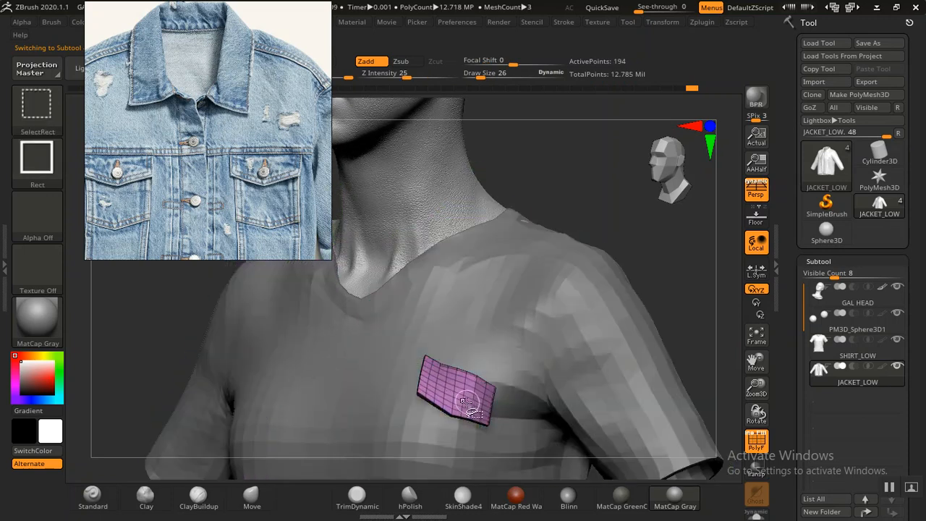
mouse_move(676, 307)
mouse_down()
mouse_move(620, 275)
mouse_move(589, 331)
mouse_up()
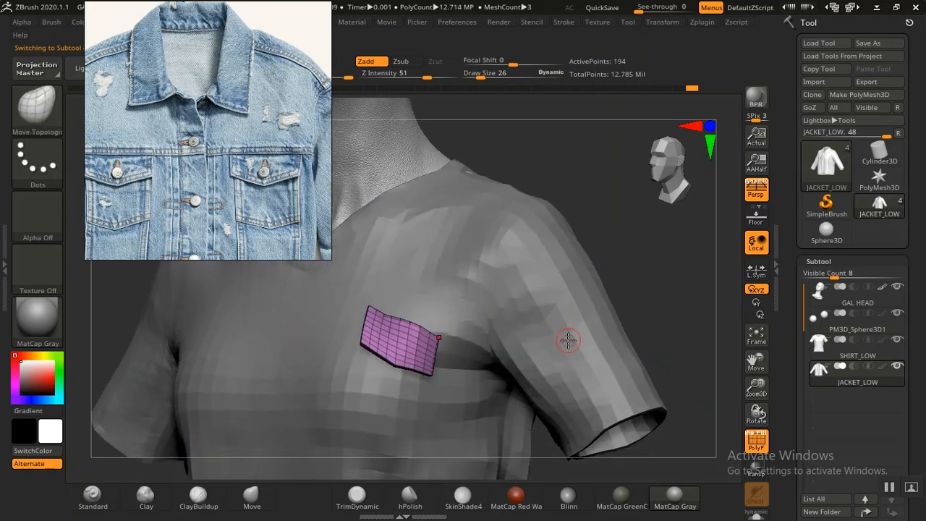
mouse_move(641, 306)
mouse_down()
mouse_move(620, 286)
mouse_move(661, 316)
mouse_up()
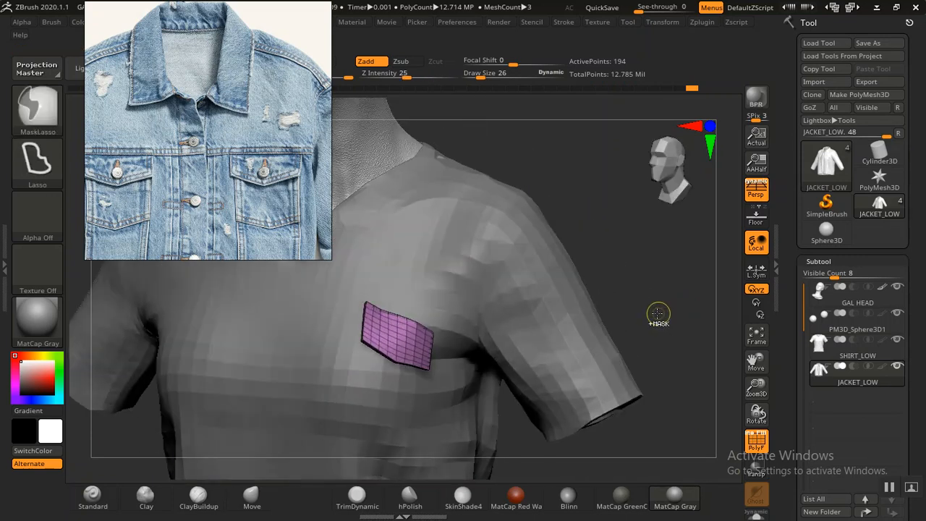
ctrl+shift+click(658, 312)
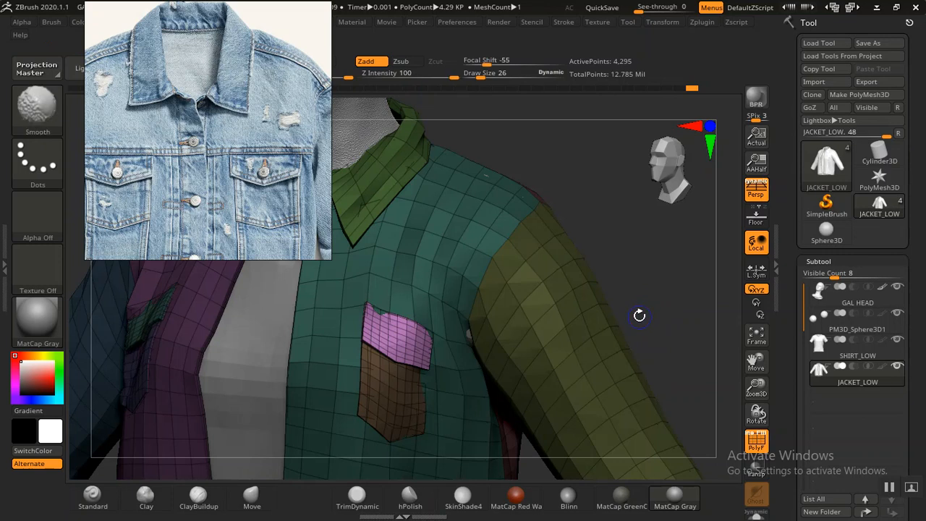
key(shift+f)
Reshape the unmasked pocket flap against the jacket's chest using the Move brush at draw size 98
drag(647, 287, 639, 260)
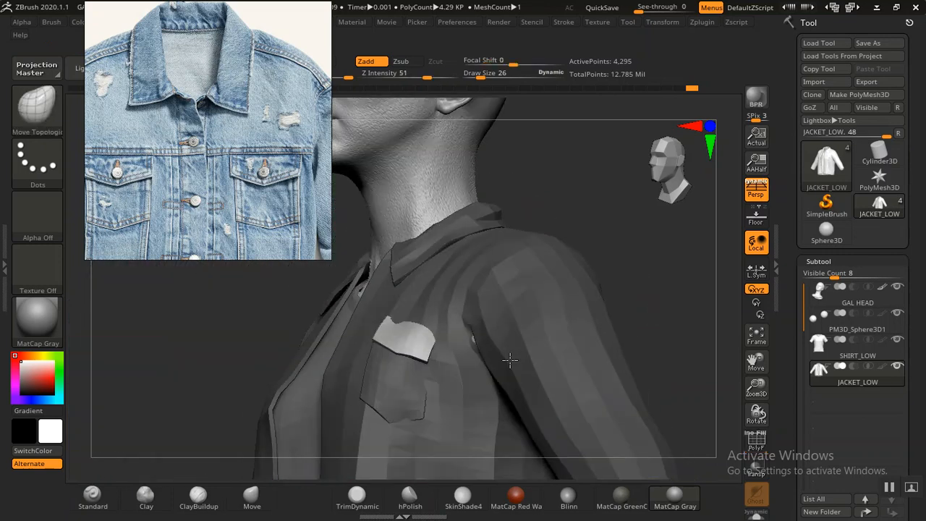
right_drag(510, 360, 473, 368)
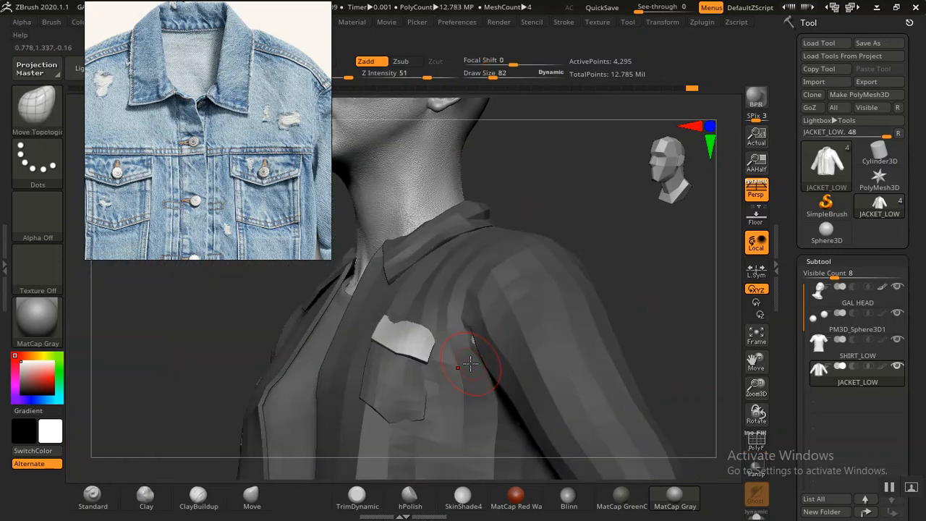
drag(665, 284, 307, 496)
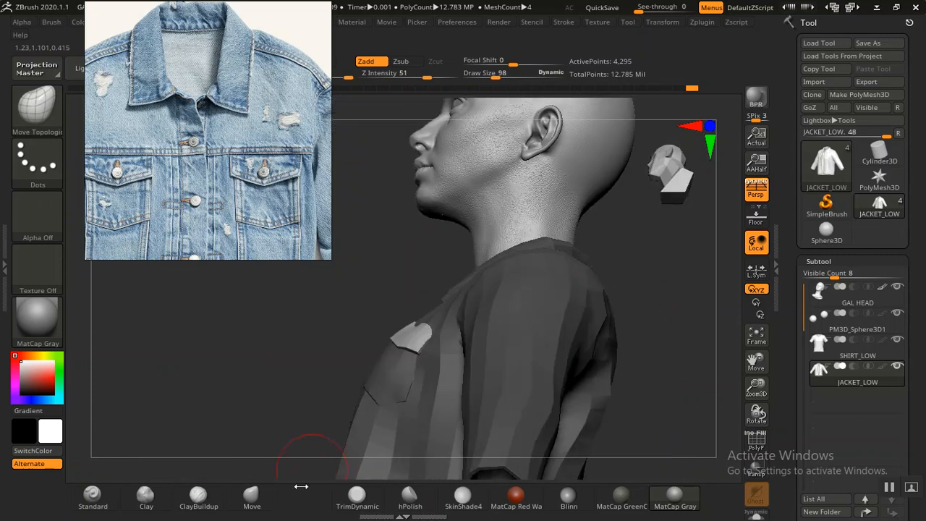
click(252, 496)
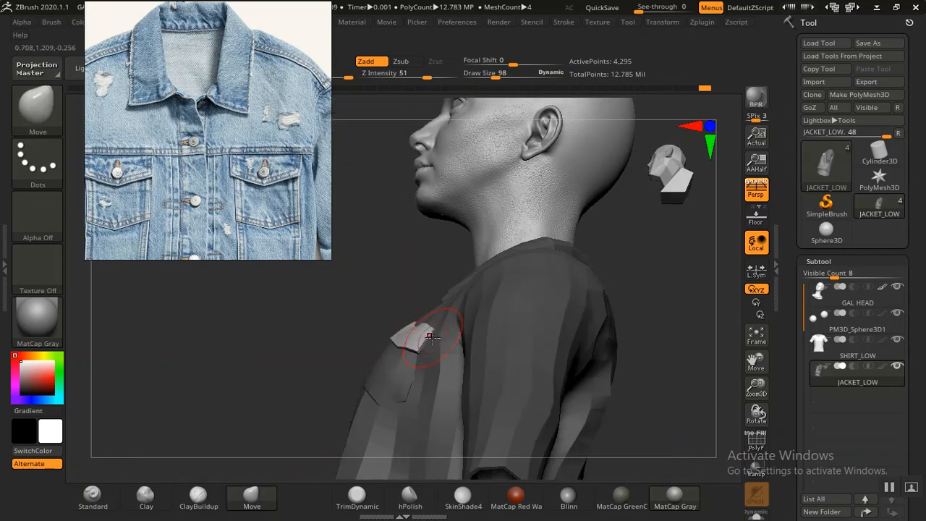
drag(350, 354, 393, 331)
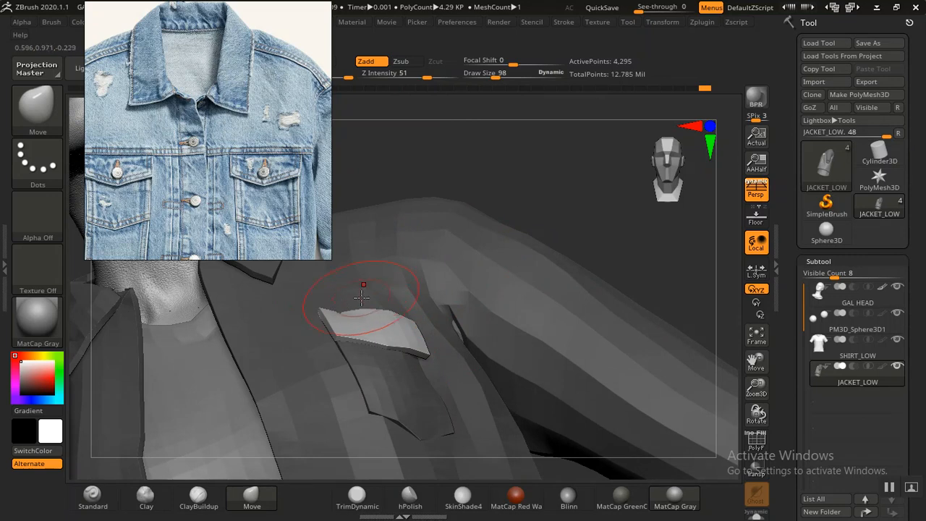
right_drag(445, 275, 449, 383)
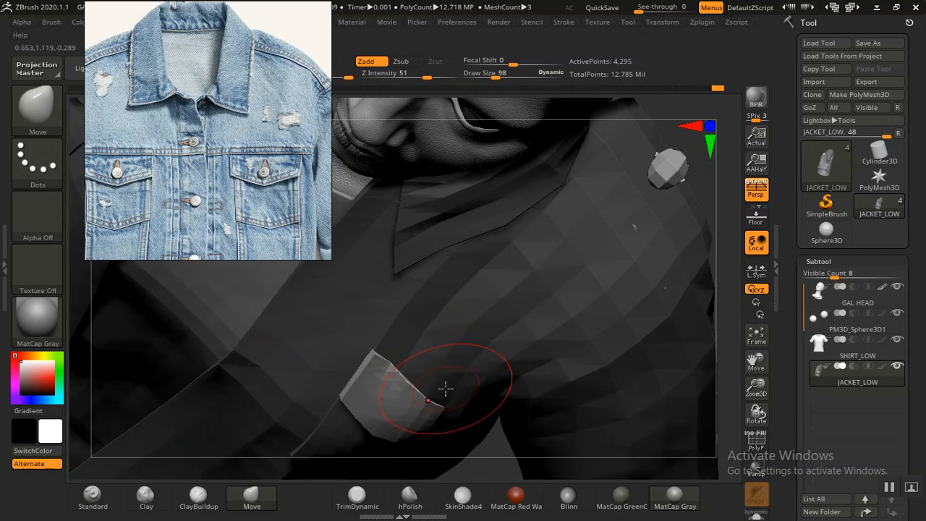
Reduce the Move brush to draw size 22 and push the flap's upper corner and edge toward the jacket surface
key(bracketleft)
key(bracketleft)
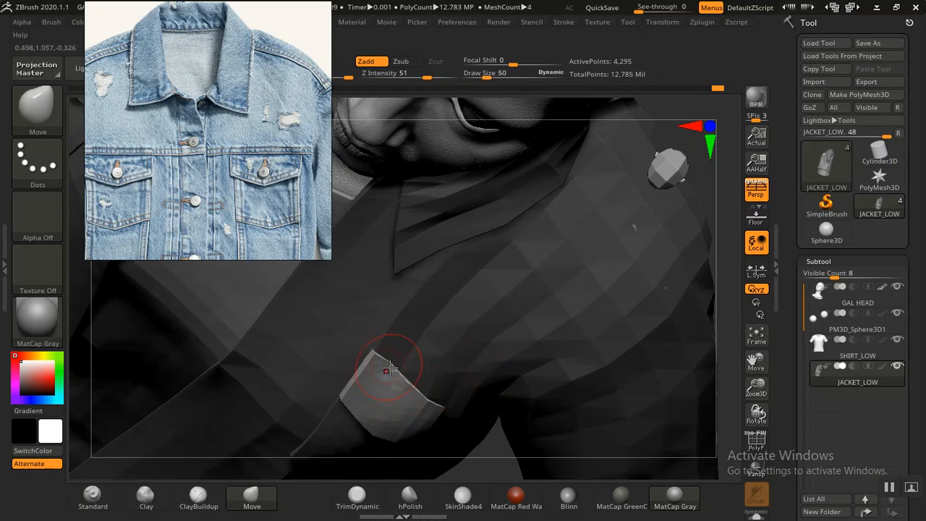
drag(490, 448, 459, 451)
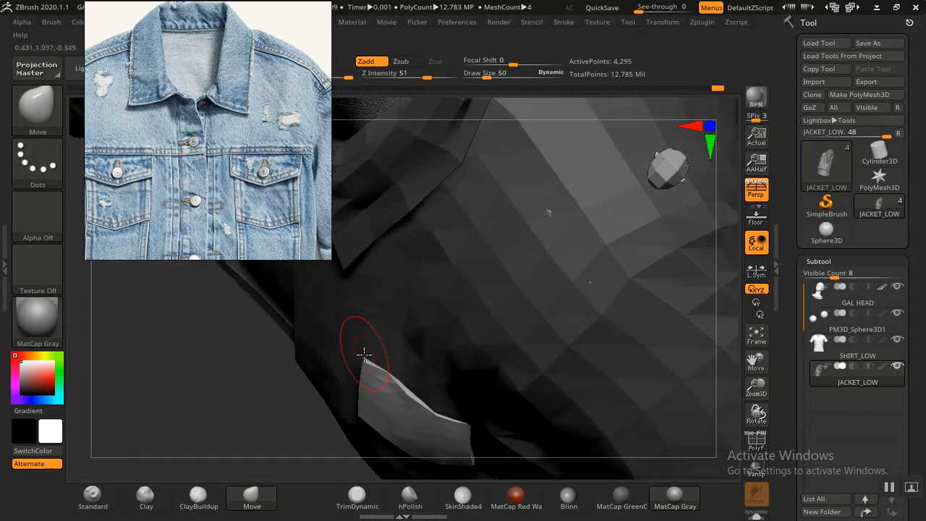
drag(215, 432, 361, 368)
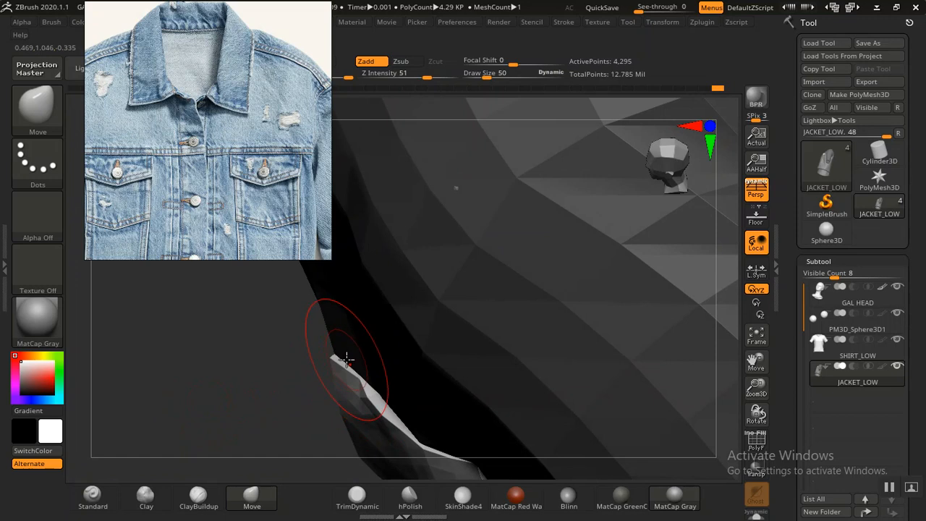
key(bracketleft)
key(bracketleft)
key(bracketleft)
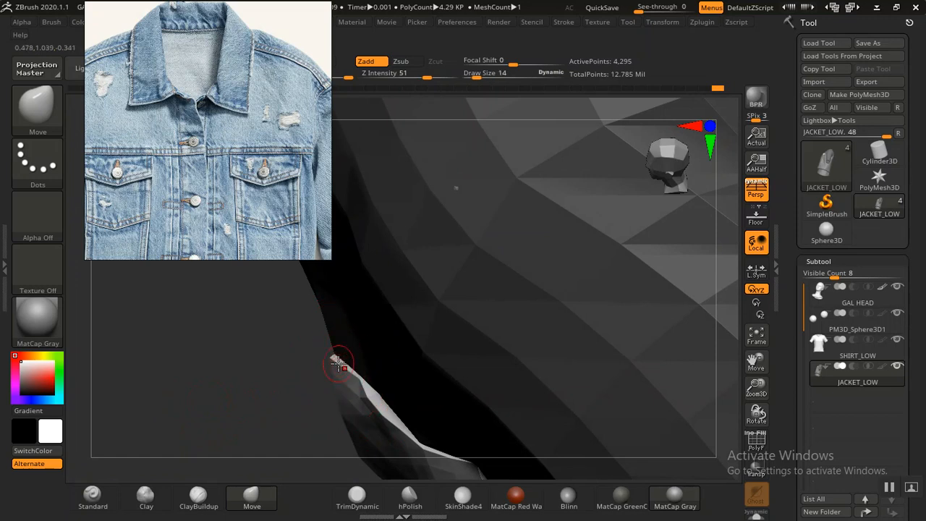
key(bracketright)
drag(364, 373, 396, 406)
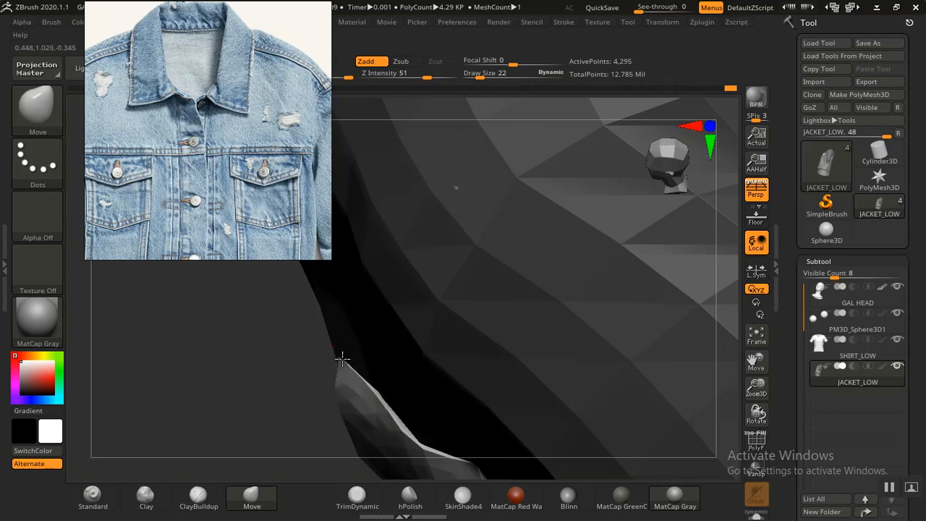
Undo the last edge moves and tuck the flap's upper edge into the jacket along its whole length
key(ctrl+z)
key(ctrl+z)
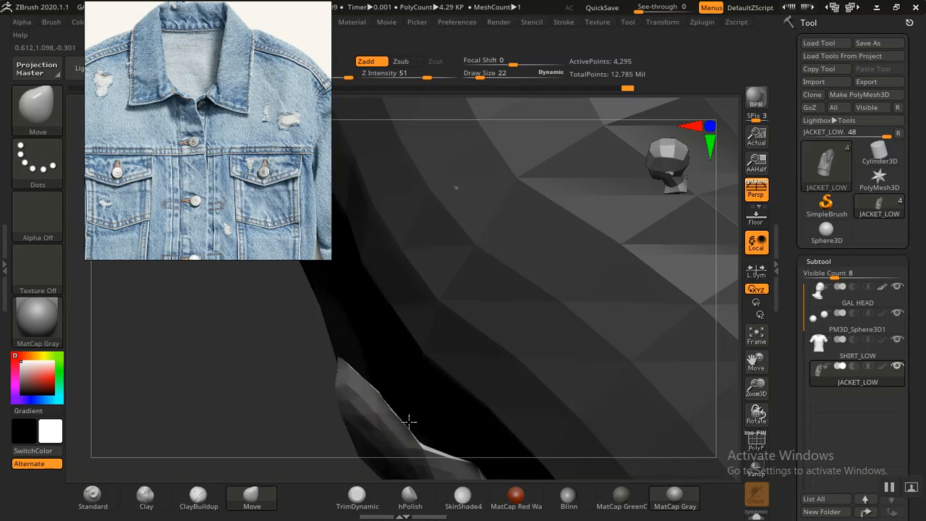
drag(224, 406, 309, 351)
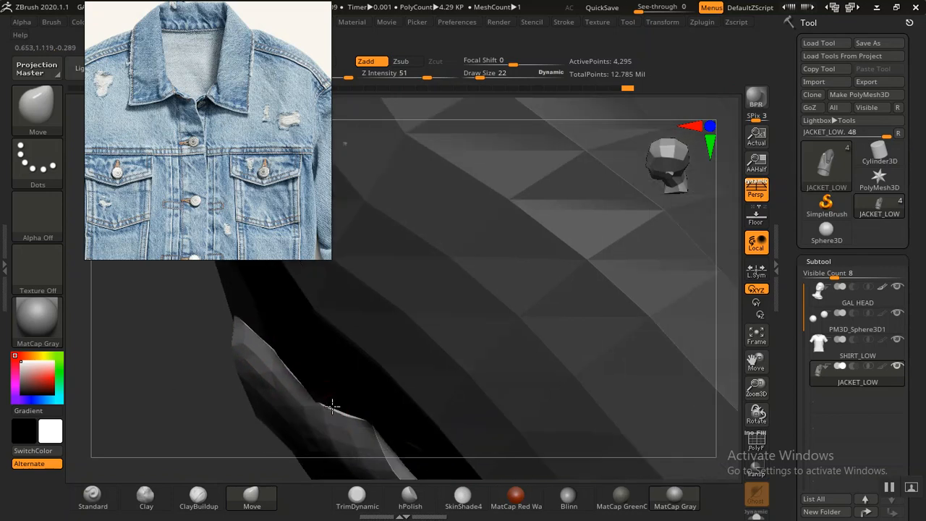
alt+drag(176, 422, 145, 391)
drag(204, 430, 321, 389)
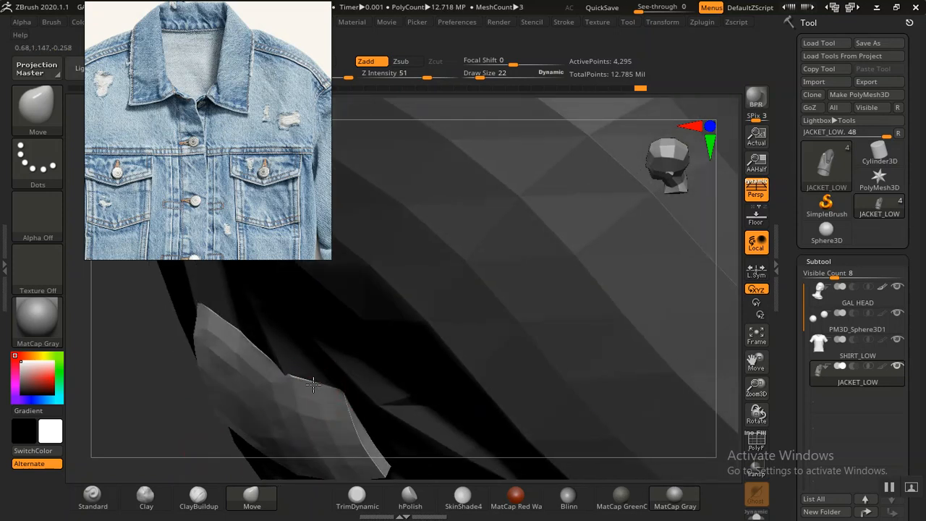
drag(164, 417, 282, 375)
key(f)
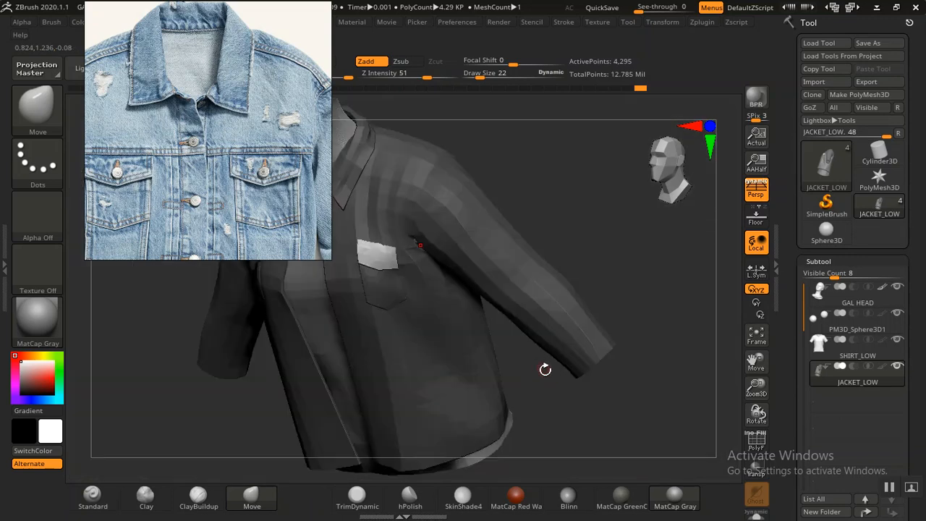
Clear the flap's mask and mask the whole jacket except the pocket body below the flap
drag(576, 396, 534, 389)
alt+drag(642, 283, 552, 452)
alt+drag(215, 368, 341, 350)
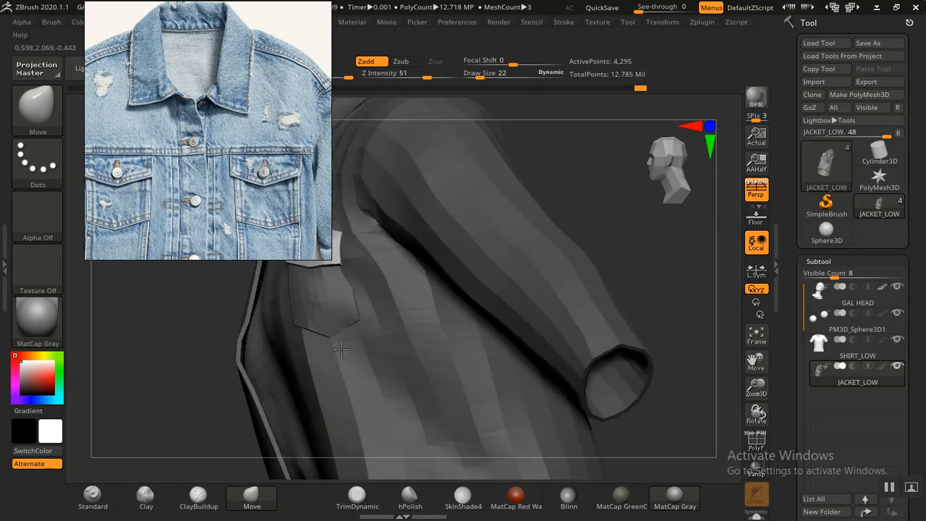
ctrl+drag(632, 259, 647, 277)
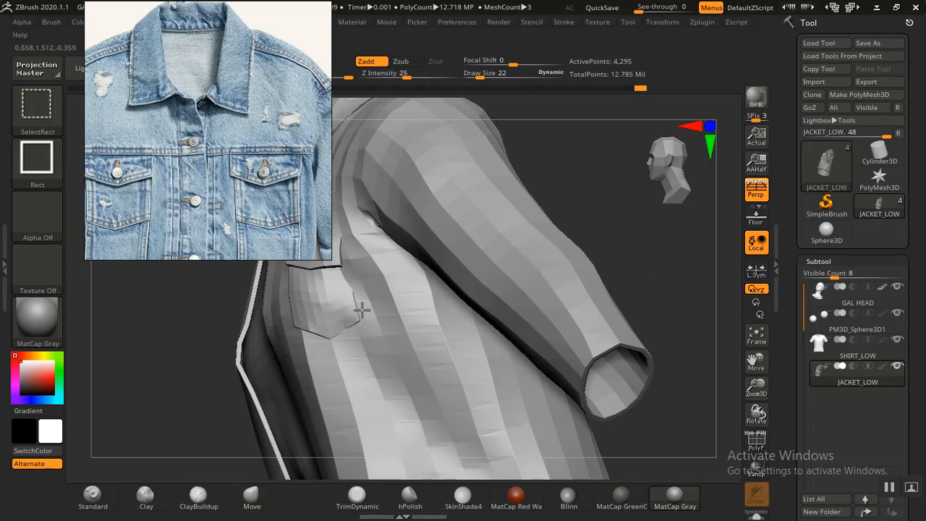
ctrl+shift+click(356, 310)
ctrl+click(608, 348)
ctrl+shift+click(644, 338)
mouse_move(641, 332)
ctrl+mouse_down()
mouse_move(644, 344)
mouse_move(653, 321)
ctrl+mouse_up()
Fit the pocket body's side and lower edges to the jacket using the Move brush at draw size 70
drag(668, 267, 442, 335)
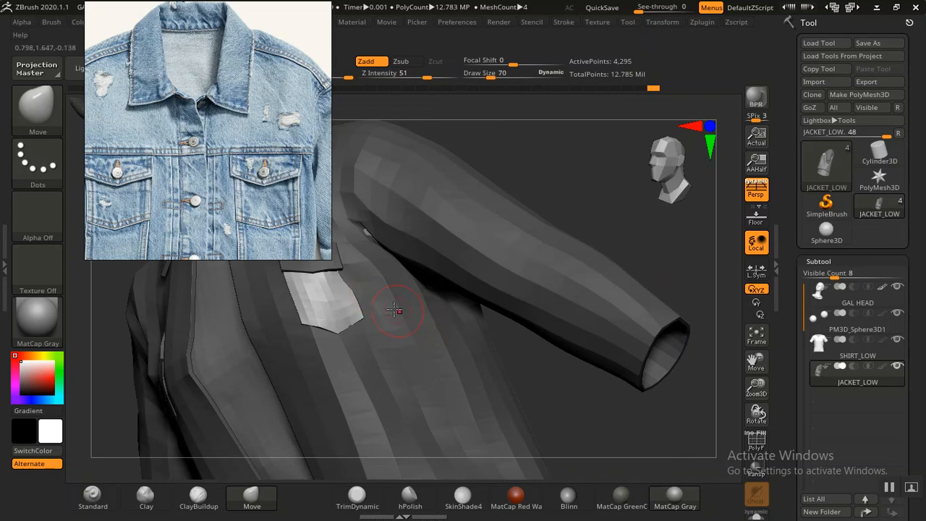
mouse_move(522, 360)
mouse_down()
mouse_move(582, 408)
mouse_move(571, 405)
mouse_move(540, 450)
mouse_move(352, 395)
mouse_move(316, 405)
mouse_move(351, 364)
mouse_move(341, 409)
mouse_move(421, 336)
mouse_up()
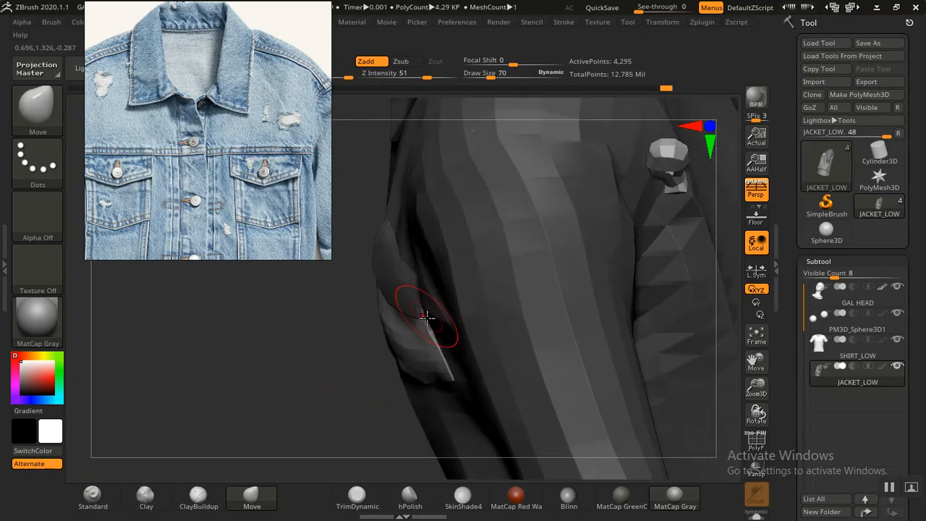
drag(323, 370, 393, 321)
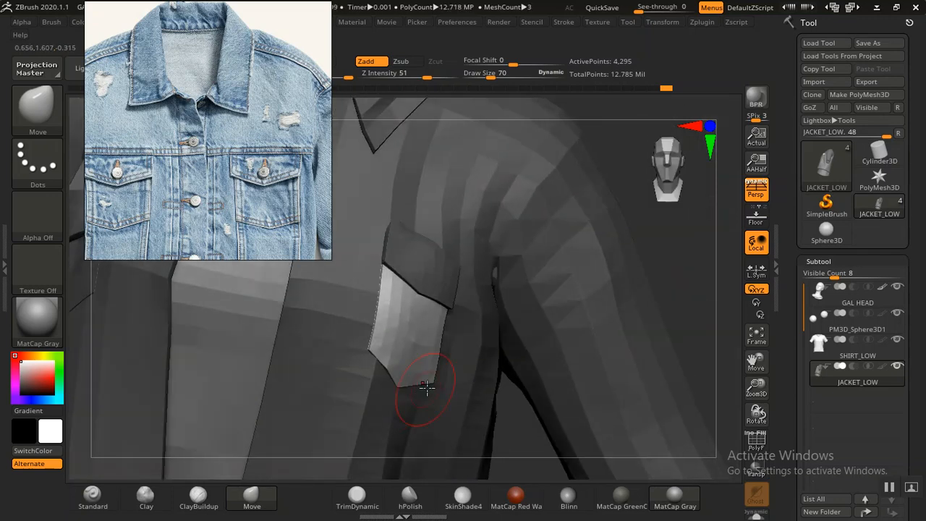
drag(677, 278, 610, 243)
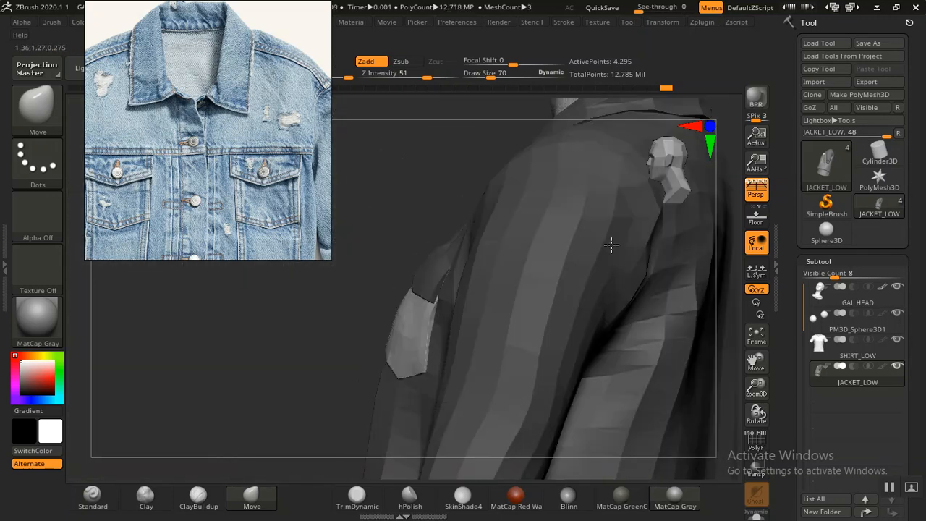
drag(306, 385, 714, 333)
mouse_move(239, 340)
alt+mouse_down()
mouse_move(231, 347)
mouse_move(251, 359)
mouse_move(182, 335)
alt+mouse_up()
Mask the whole jacket except the pocket flap on the opposite side of the chest
key(ctrl)
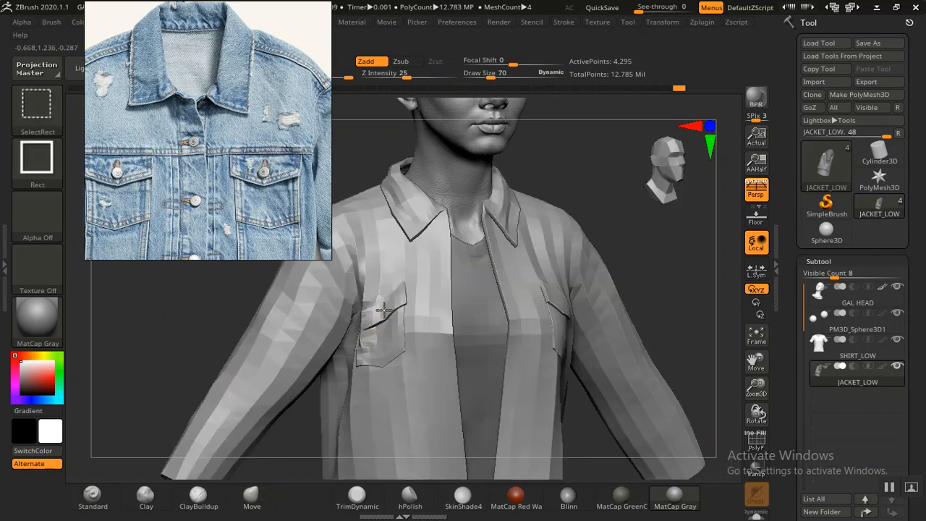
ctrl+shift+click(378, 331)
ctrl+shift+click(284, 420)
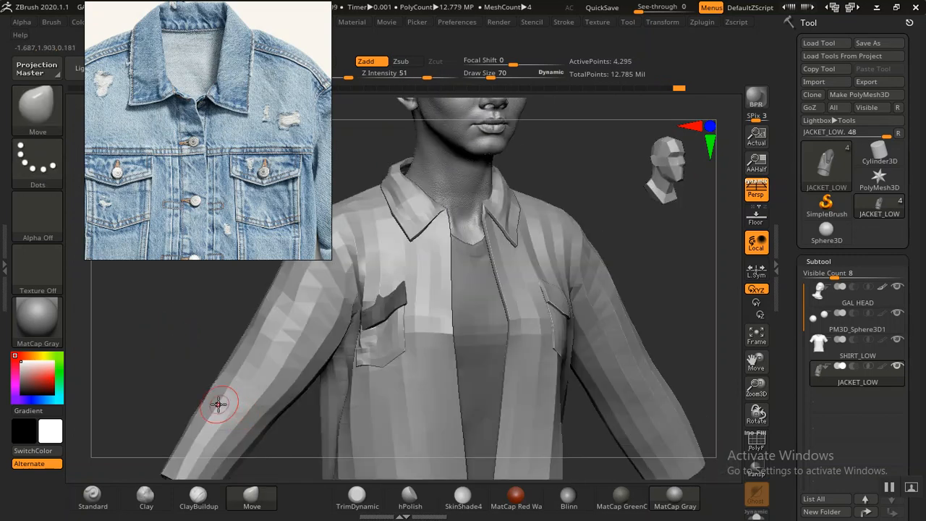
ctrl+click(181, 368)
ctrl+right_drag(392, 357, 331, 351)
ctrl+right_drag(482, 356, 242, 356)
drag(140, 340, 398, 377)
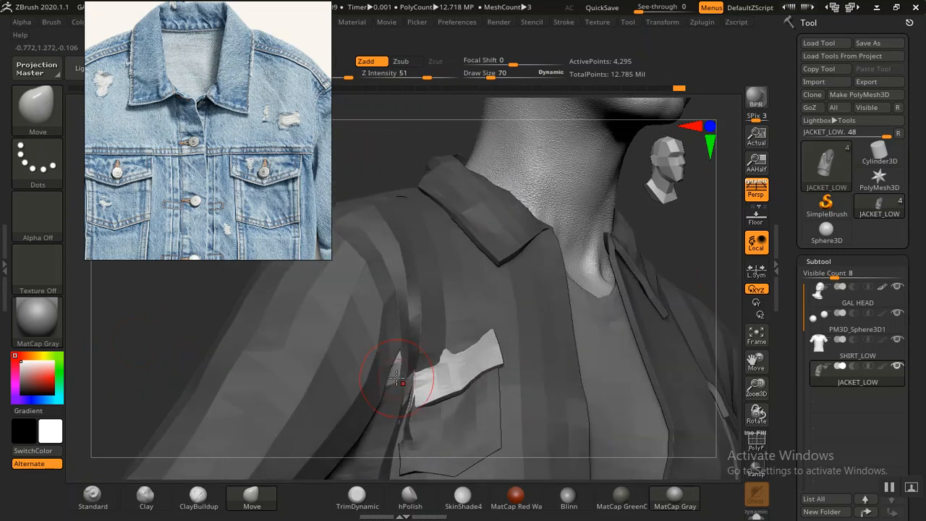
Smooth the jacket's armhole fold beside the pocket flap with the flap masked, and leave only the flap unmasked again
ctrl+click(166, 360)
drag(180, 354, 186, 351)
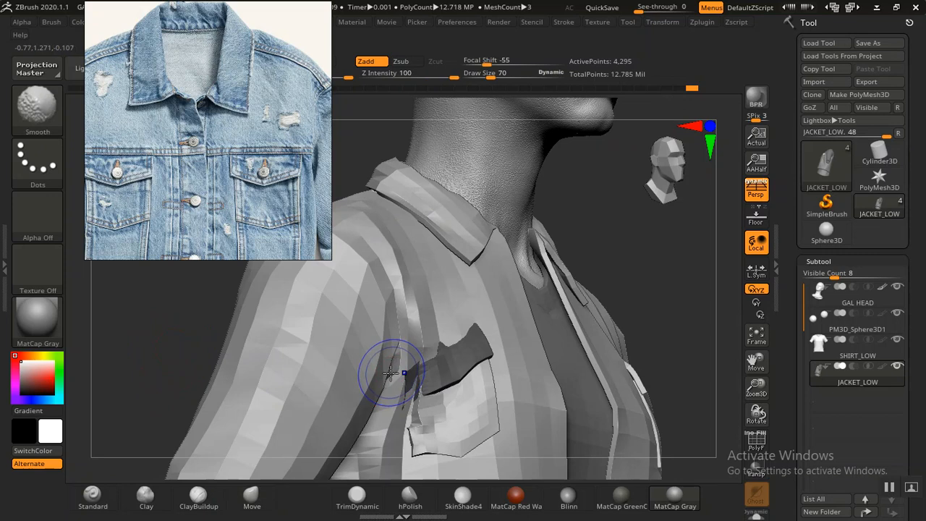
key(shift+f)
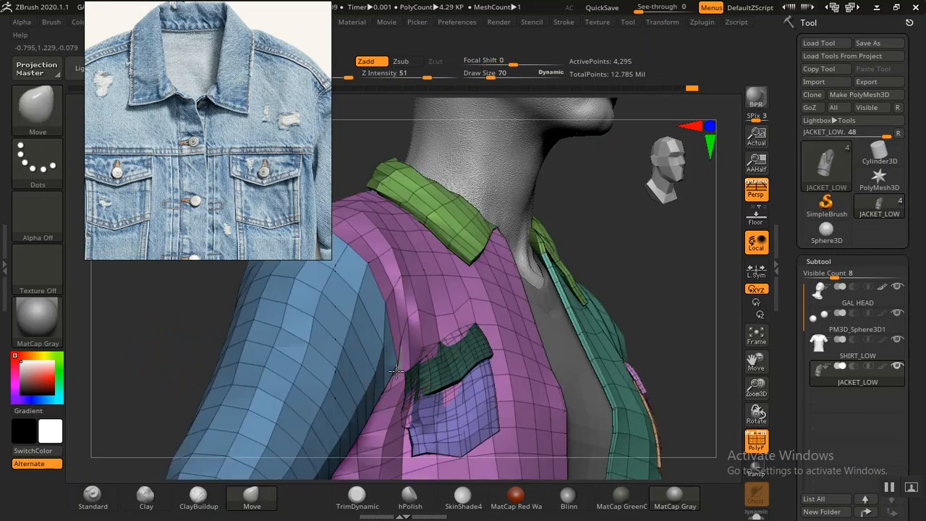
drag(144, 363, 398, 354)
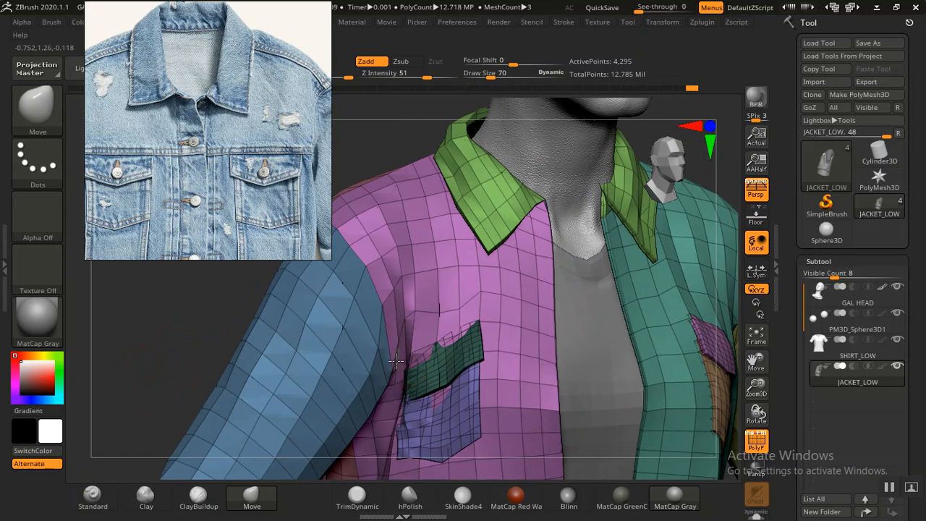
mouse_move(151, 364)
mouse_down()
mouse_move(166, 384)
mouse_move(137, 337)
mouse_move(163, 332)
mouse_up()
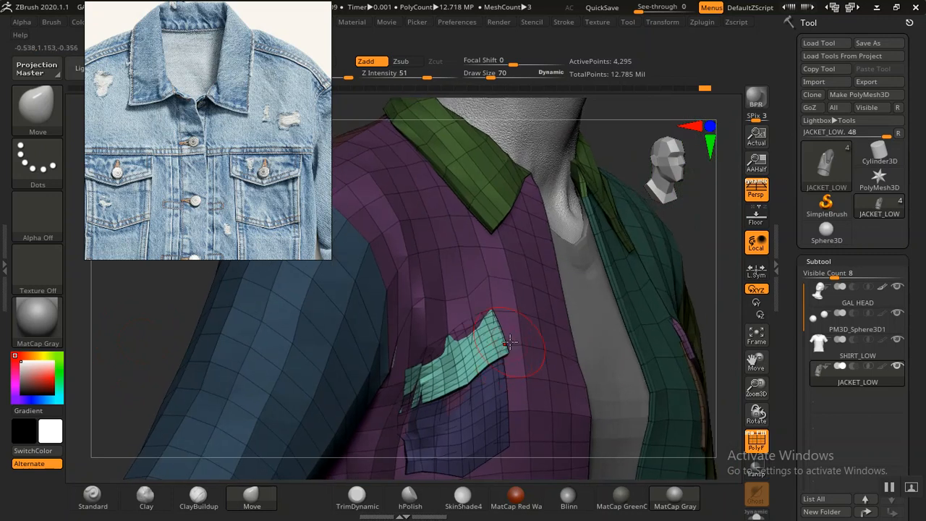
key(shift+f)
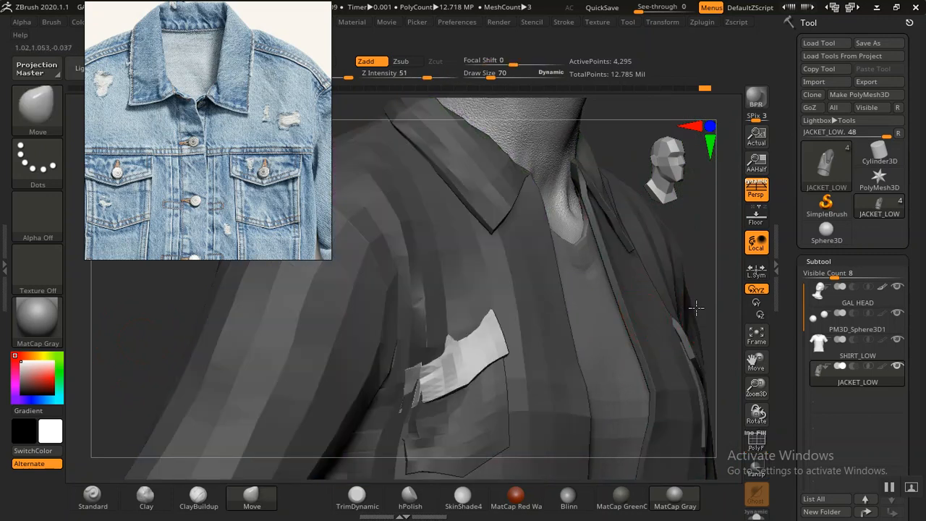
Pull the pocket flap's upper edge and armhole-side end toward the jacket surface using the Move brush at draw size 70
alt+drag(715, 333, 700, 368)
drag(217, 377, 168, 332)
alt+drag(112, 260, 35, 123)
mouse_move(692, 340)
mouse_down()
mouse_move(701, 358)
mouse_move(683, 356)
mouse_up()
alt+drag(118, 328, 79, 409)
drag(614, 396, 558, 377)
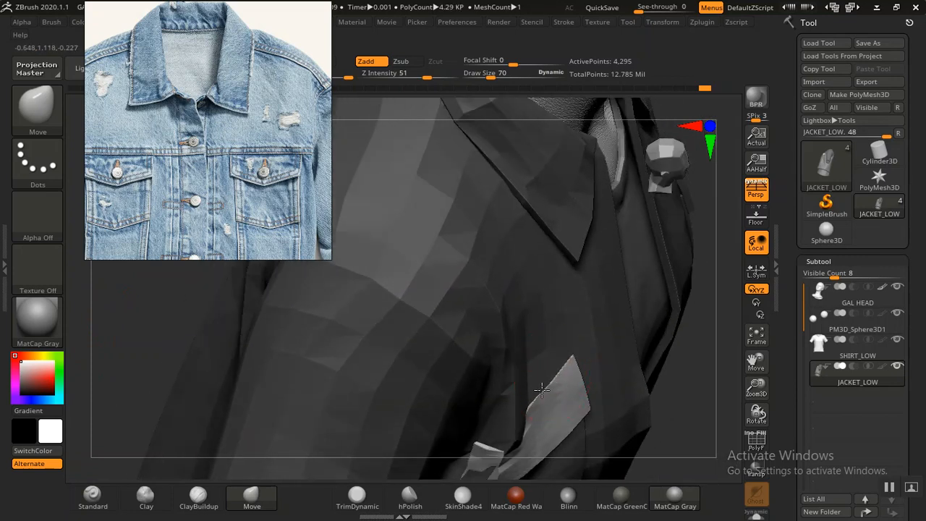
mouse_move(674, 407)
mouse_down()
mouse_move(668, 420)
mouse_move(527, 439)
mouse_move(226, 444)
mouse_up()
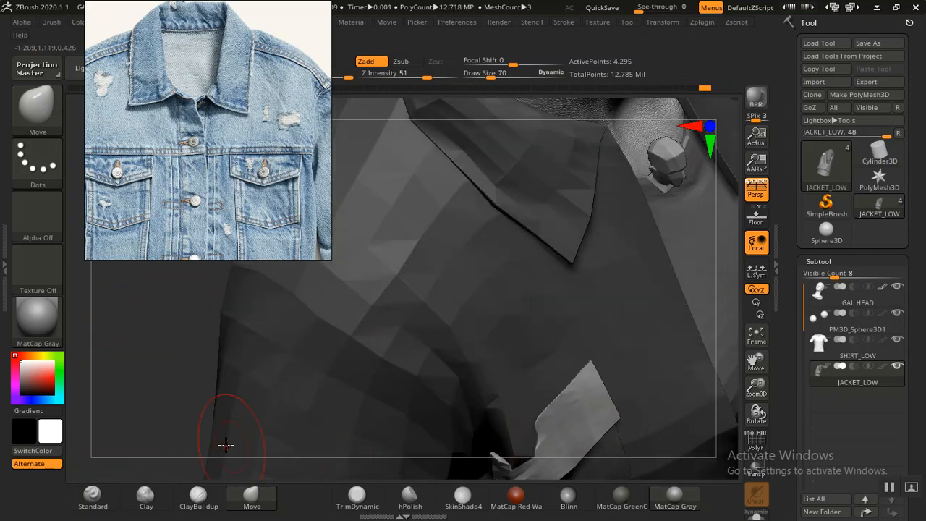
mouse_move(140, 414)
mouse_down()
mouse_move(169, 427)
mouse_move(152, 439)
mouse_move(209, 428)
mouse_move(188, 337)
mouse_move(207, 285)
mouse_move(227, 269)
mouse_move(190, 304)
mouse_up()
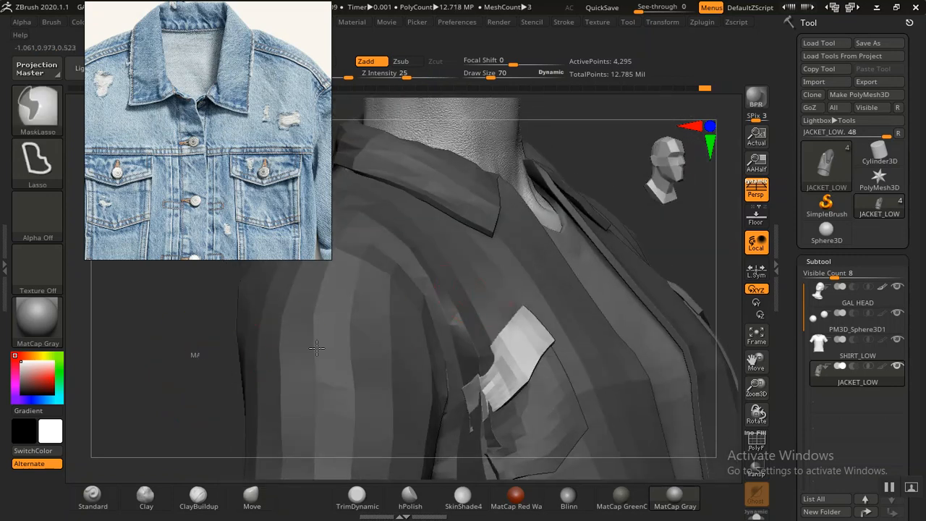
Reshape and smooth the crumpled armhole-side end of the pocket flap
ctrl+click(194, 355)
mouse_move(224, 396)
mouse_down()
mouse_move(150, 396)
mouse_move(140, 426)
mouse_move(201, 442)
mouse_move(196, 451)
mouse_move(234, 426)
mouse_move(247, 436)
mouse_move(199, 414)
mouse_move(193, 326)
mouse_move(310, 347)
mouse_up()
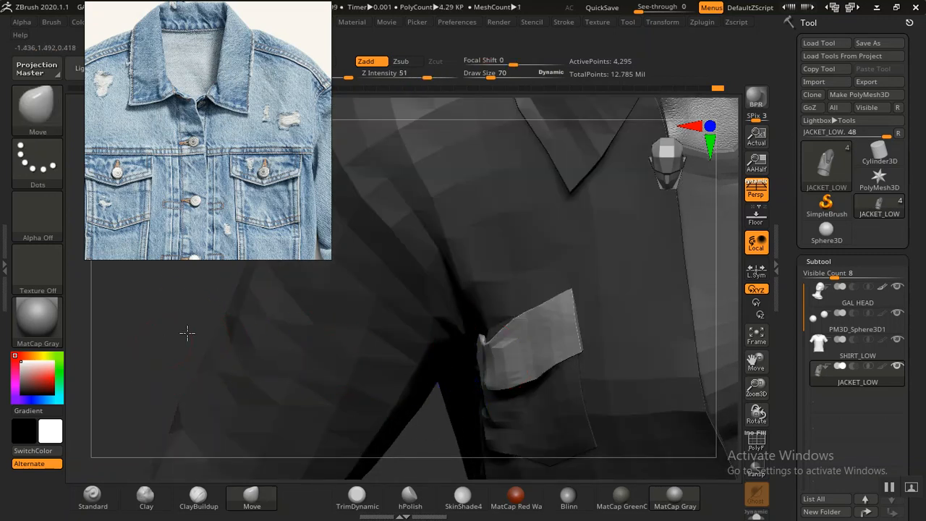
drag(188, 333, 191, 333)
shift+drag(511, 348, 497, 356)
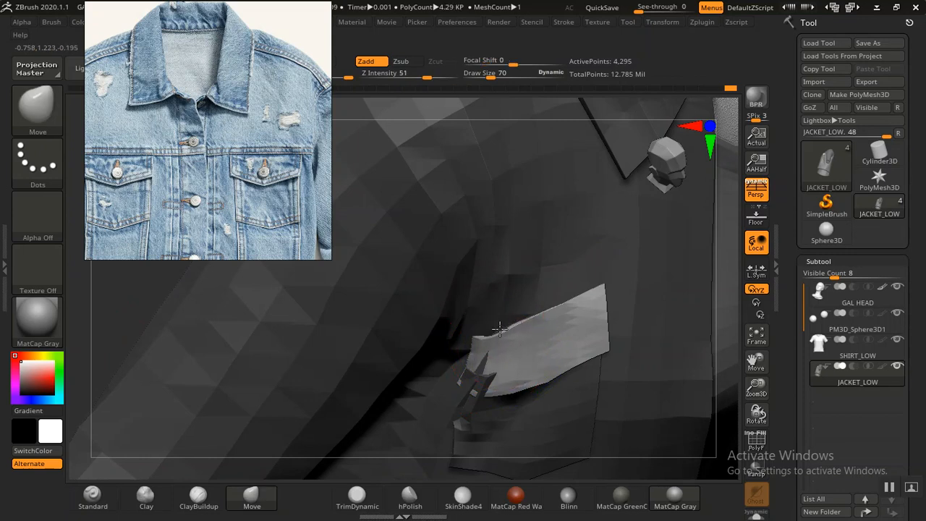
Tuck the flap's upper edge and armhole-side upper corner into the jacket using the Move brush at draw size 22
mouse_move(127, 334)
mouse_down()
mouse_move(114, 352)
mouse_move(478, 362)
mouse_move(521, 343)
mouse_up()
alt+right_drag(394, 344, 339, 259)
mouse_move(425, 432)
ctrl+right_down()
mouse_move(390, 395)
mouse_move(408, 390)
ctrl+right_up()
drag(520, 230, 526, 230)
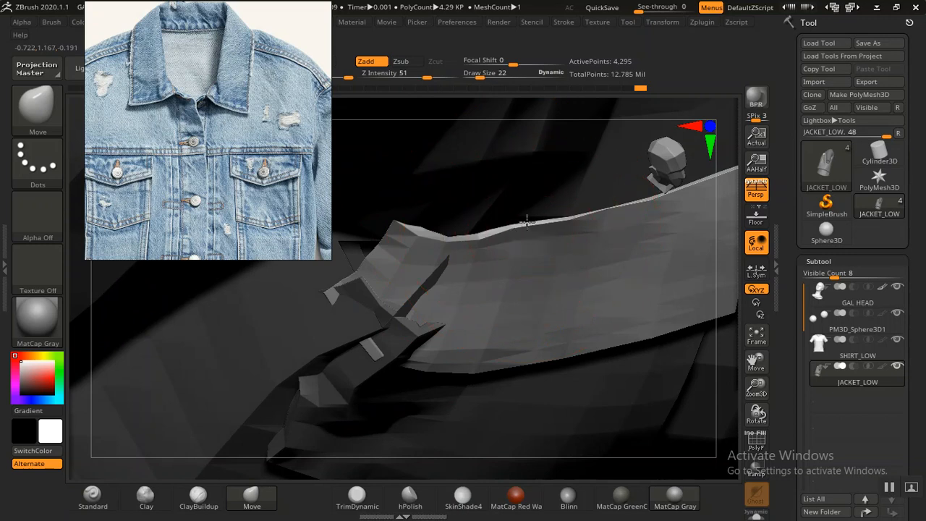
mouse_move(455, 243)
mouse_down()
mouse_move(463, 233)
mouse_move(399, 228)
mouse_up()
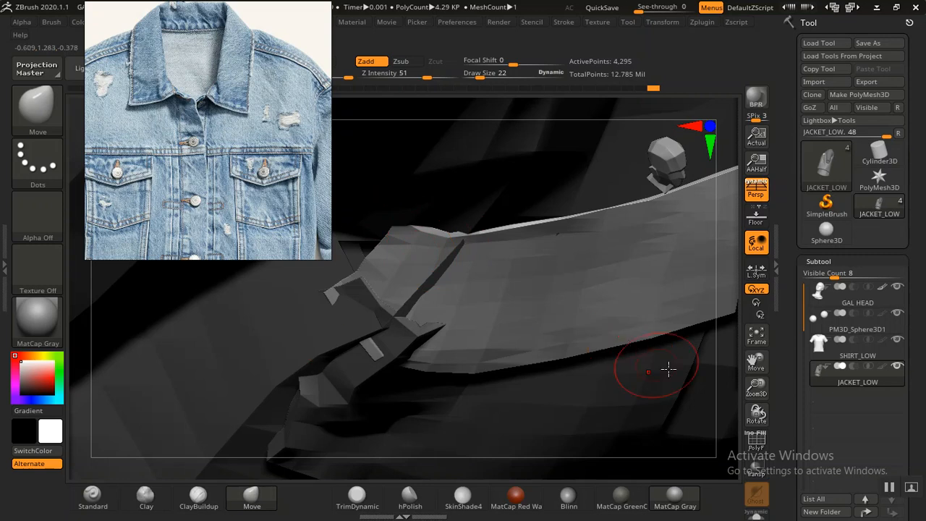
Pull the flap's lower armhole-side corner out over the pocket using the Move brush at draw size 66
mouse_move(749, 388)
mouse_down()
mouse_move(760, 369)
mouse_move(753, 362)
mouse_move(519, 403)
mouse_up()
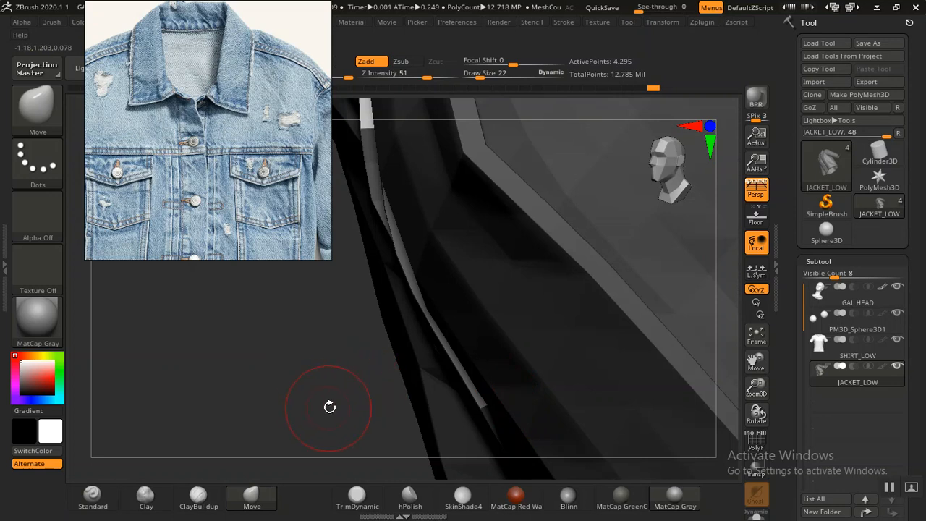
key(f)
shift+drag(642, 343, 600, 294)
alt+drag(519, 274, 595, 303)
alt+drag(333, 319, 491, 334)
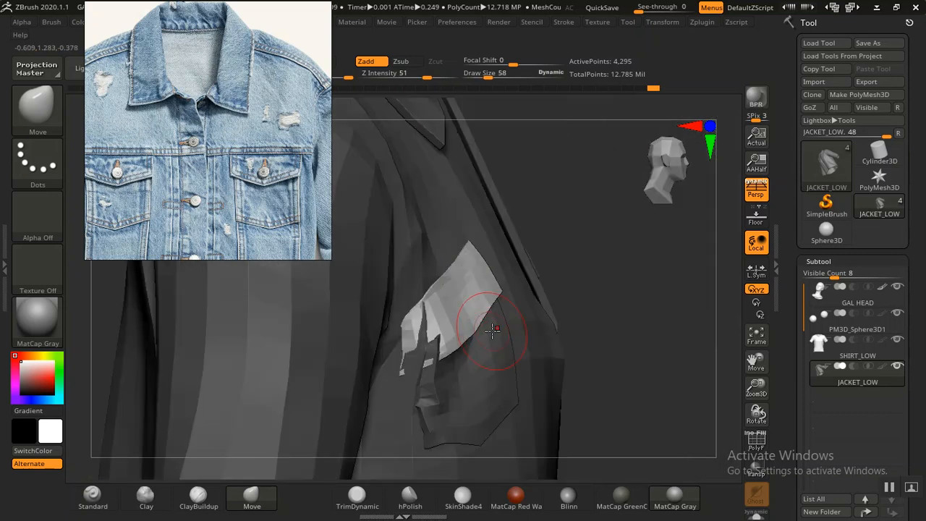
drag(603, 358, 455, 310)
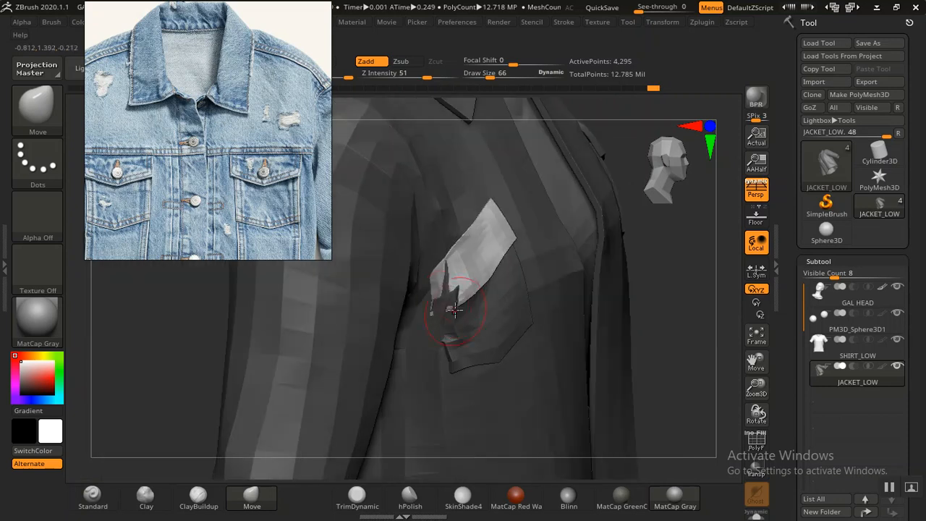
mouse_move(702, 353)
mouse_down()
mouse_move(703, 386)
mouse_move(663, 335)
mouse_move(681, 384)
mouse_move(670, 376)
mouse_up()
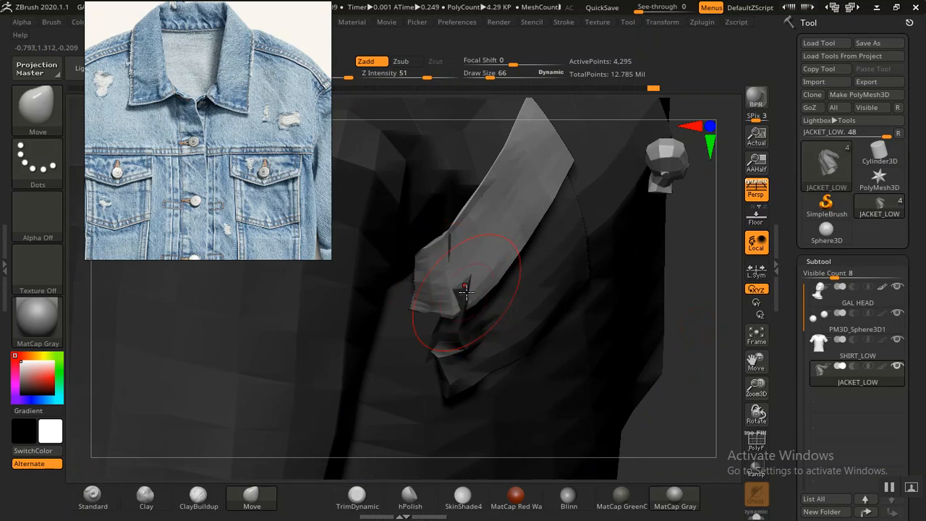
mouse_move(668, 352)
mouse_down()
mouse_move(682, 378)
mouse_move(523, 341)
mouse_move(484, 304)
mouse_move(423, 321)
mouse_up()
Clear the flap's mask setup and mask the whole jacket except the pocket body below this flap
key(f)
drag(646, 325, 596, 244)
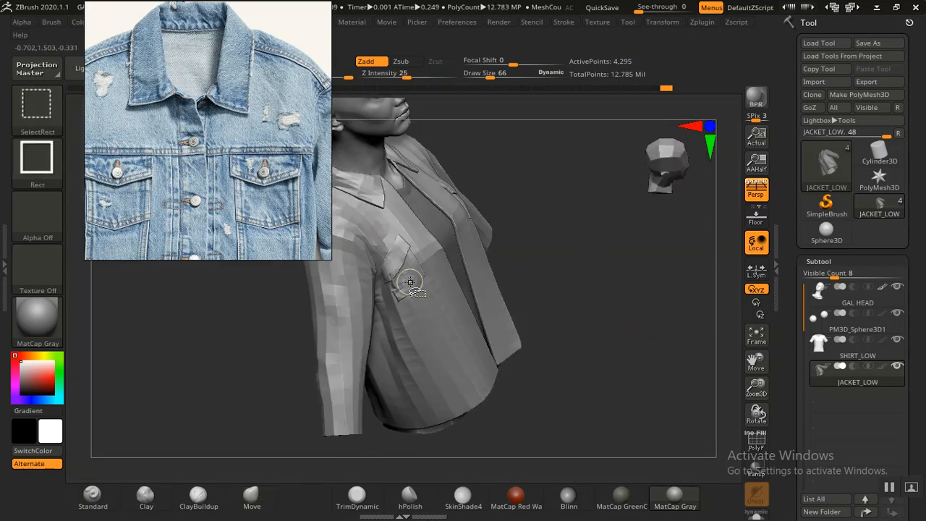
ctrl+click(581, 298)
ctrl+shift+click(589, 294)
ctrl+click(590, 292)
Smooth the pocket body's armhole side and move its upper part up under the flap at draw size 102
mouse_move(591, 290)
alt+mouse_down()
mouse_move(647, 388)
mouse_move(666, 452)
alt+mouse_up()
mouse_move(379, 294)
shift+mouse_down()
mouse_move(352, 267)
mouse_move(362, 305)
shift+mouse_up()
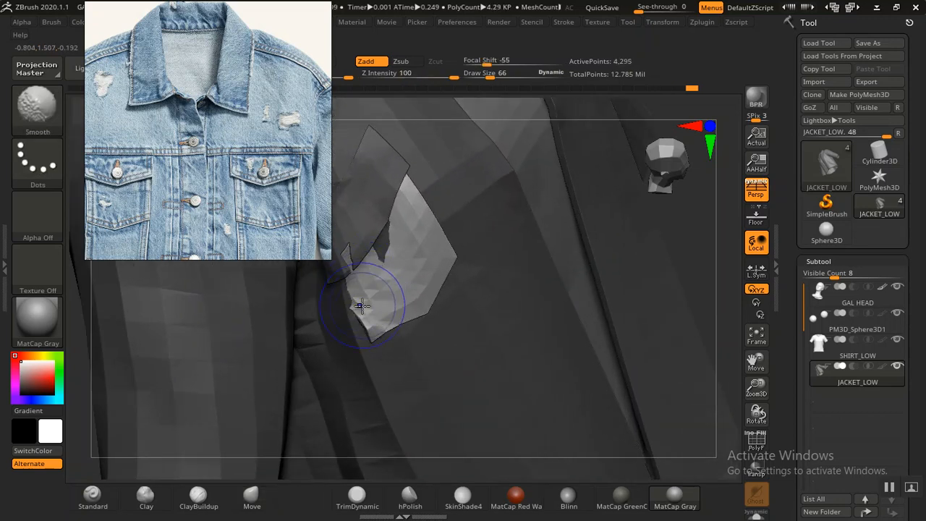
drag(725, 258, 673, 233)
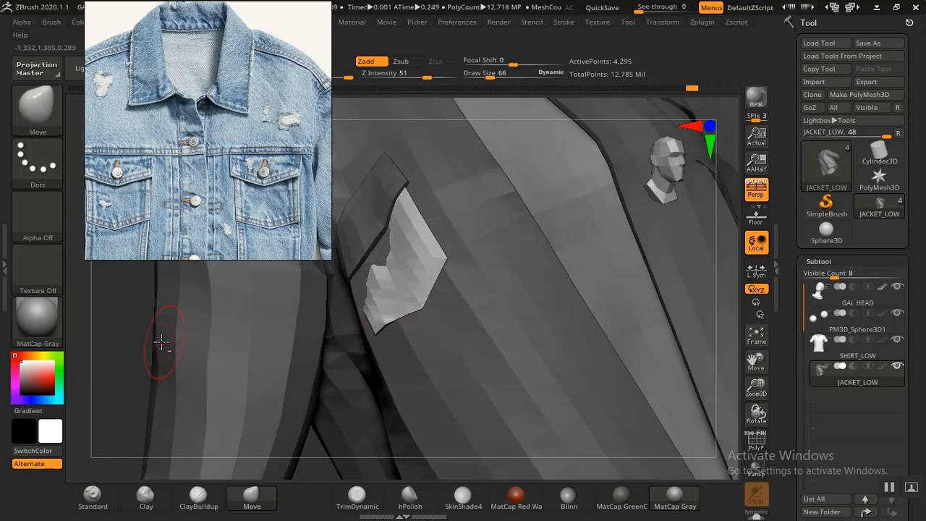
alt+drag(133, 351, 147, 392)
key(bracketright)
key(bracketright)
key(bracketright)
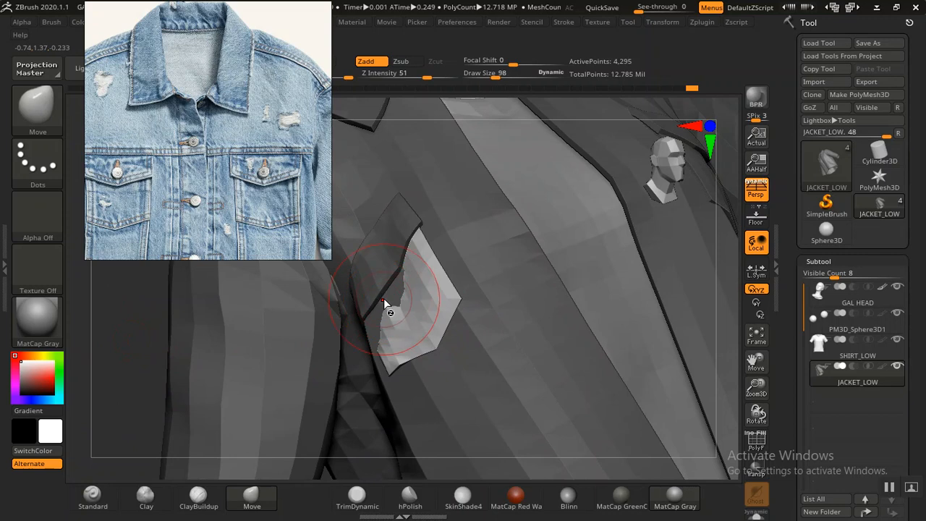
mouse_move(385, 299)
mouse_down()
mouse_move(376, 301)
mouse_move(382, 290)
mouse_up()
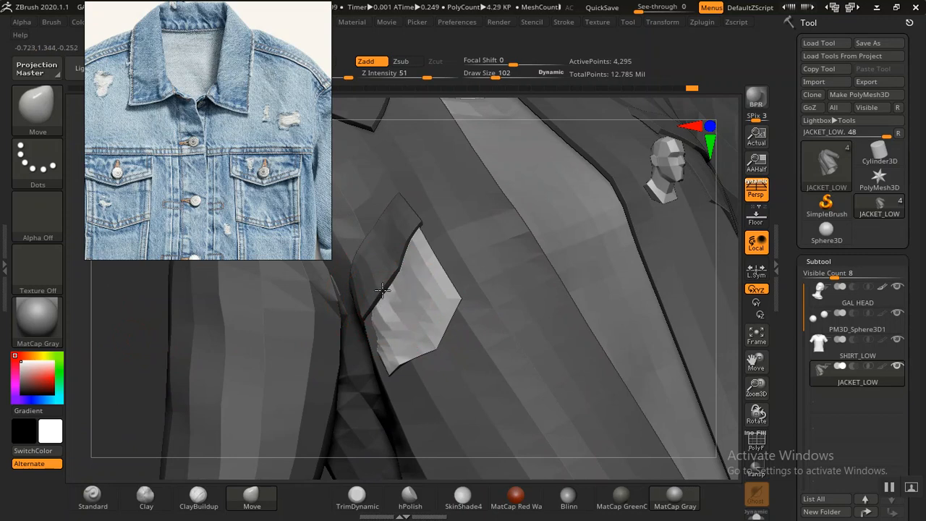
Fit the pocket body's armhole-side edge against the jacket using the Move brush at draw size 102
mouse_move(124, 377)
mouse_down()
mouse_move(151, 343)
mouse_move(558, 248)
mouse_move(586, 205)
mouse_up()
drag(489, 304, 490, 300)
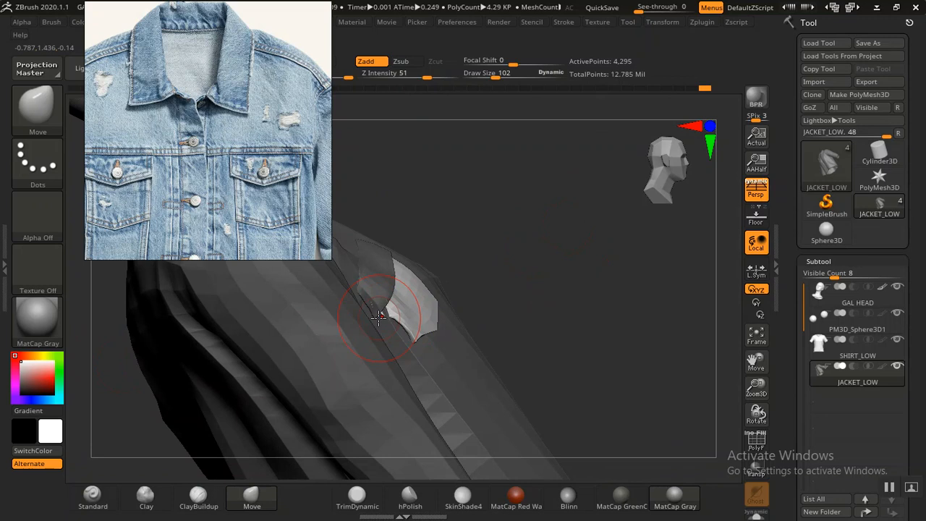
alt+drag(580, 278, 608, 435)
drag(663, 280, 210, 296)
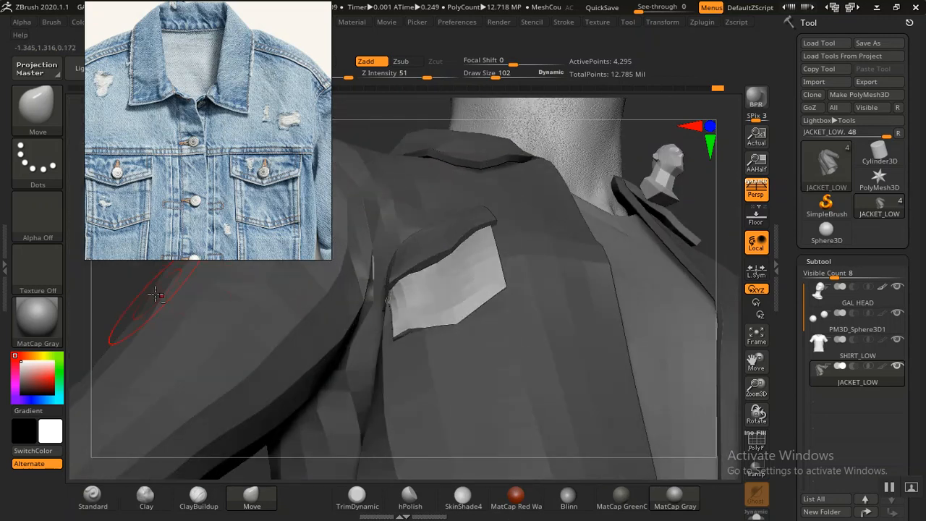
alt+drag(165, 331, 239, 479)
alt+drag(130, 304, 133, 298)
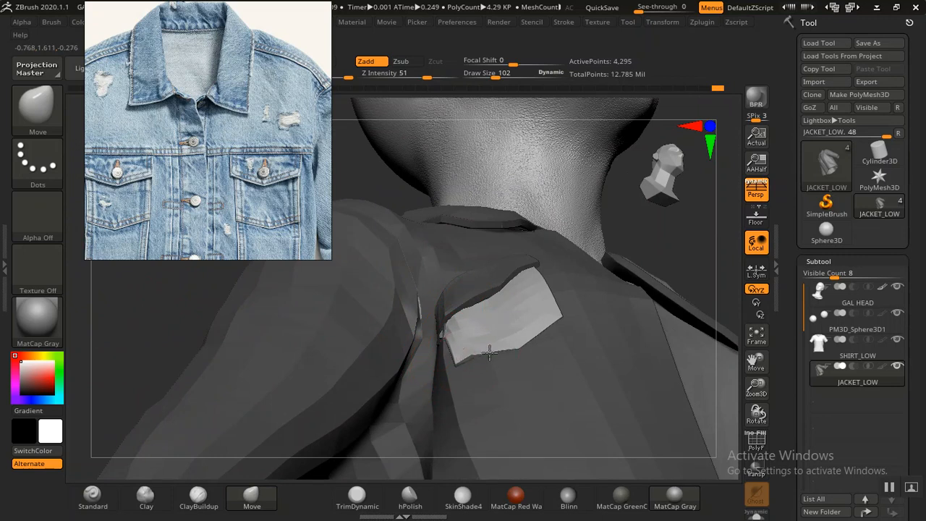
Press the pocket body's lower edge and armhole-side corner onto the jacket, reducing the Move brush's draw size to 78
alt+drag(145, 322, 406, 303)
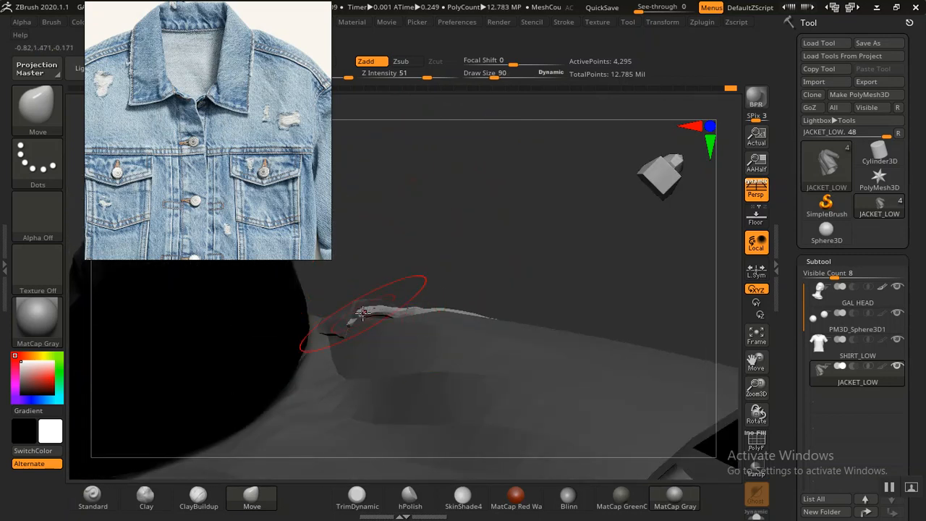
mouse_move(456, 249)
mouse_down()
mouse_move(521, 362)
mouse_move(593, 456)
mouse_move(440, 337)
mouse_up()
drag(440, 383, 494, 199)
drag(321, 353, 335, 361)
mouse_move(536, 231)
mouse_down()
mouse_move(535, 253)
mouse_move(422, 314)
mouse_move(419, 328)
mouse_up()
key(shift)
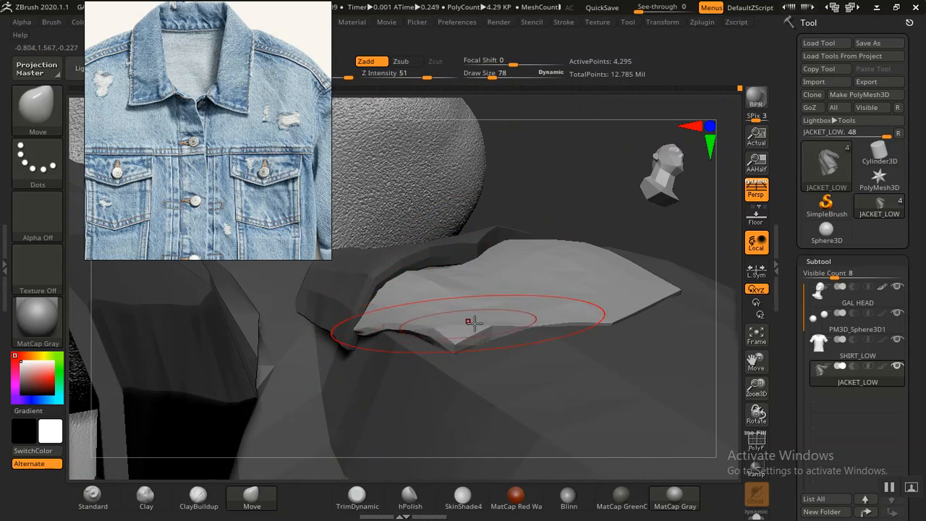
Refine the pocket's armhole-side edge beneath the flap using the Move brush at draw size 34
key(bracketleft)
key(bracketleft)
key(bracketleft)
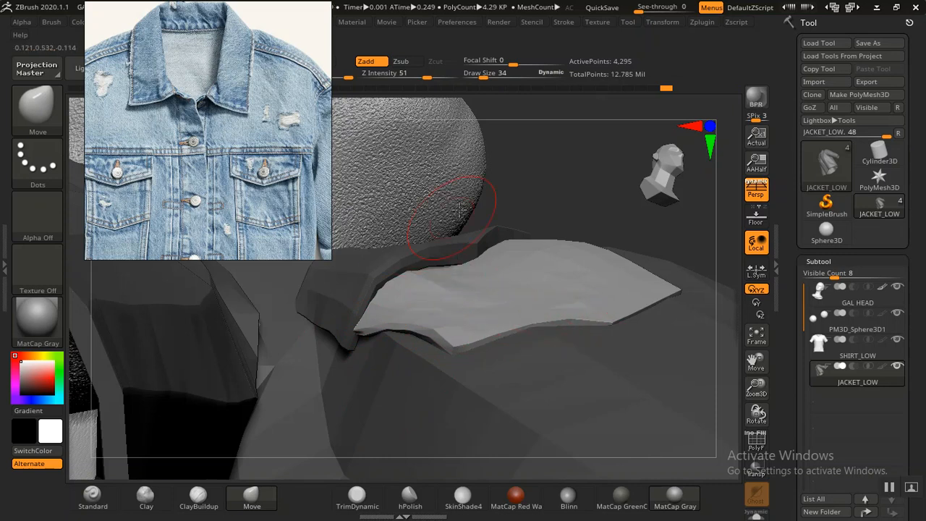
drag(534, 160, 379, 328)
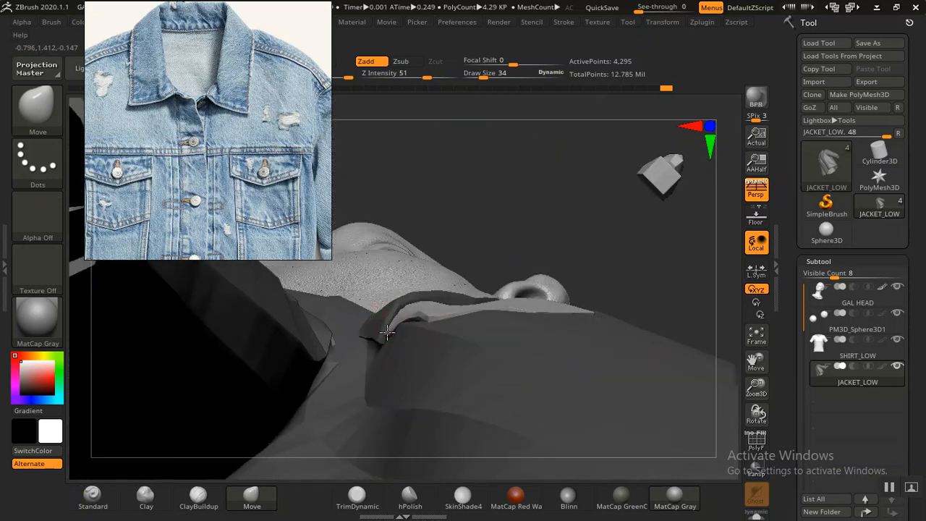
drag(588, 246, 426, 364)
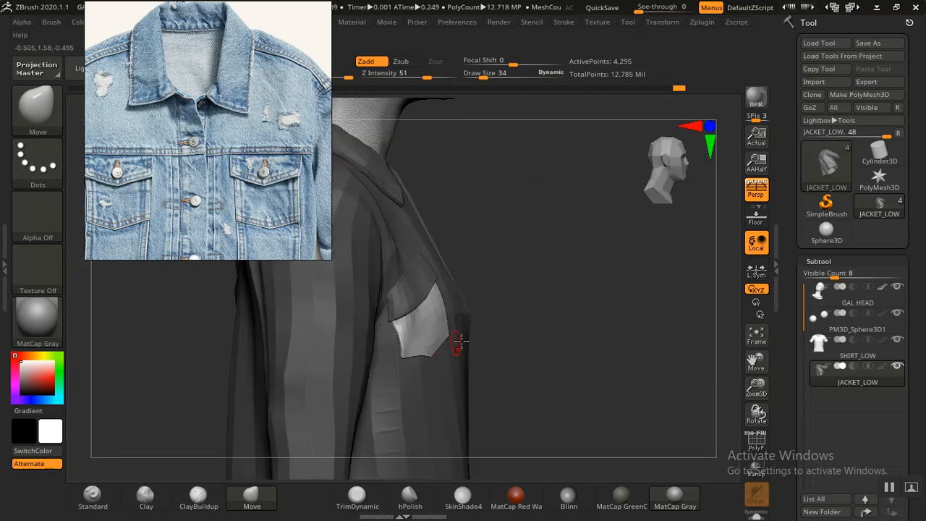
Reshape the pocket body's pointed lower edge using the Move brush at draw size 126
mouse_move(567, 310)
alt+mouse_down()
mouse_move(507, 273)
mouse_move(552, 294)
mouse_move(507, 314)
mouse_move(606, 356)
mouse_move(614, 265)
mouse_move(638, 262)
mouse_move(651, 275)
mouse_move(621, 287)
mouse_move(627, 283)
mouse_move(577, 255)
mouse_move(637, 268)
mouse_move(671, 301)
mouse_move(616, 260)
mouse_move(627, 301)
mouse_move(564, 306)
mouse_move(592, 311)
mouse_move(593, 265)
mouse_move(631, 309)
mouse_move(651, 290)
mouse_move(689, 301)
mouse_move(474, 298)
mouse_move(410, 326)
alt+mouse_up()
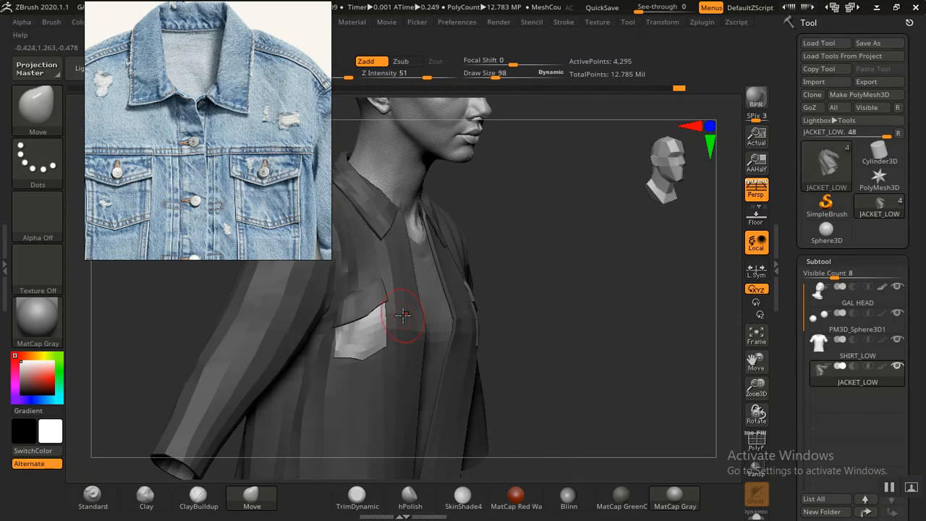
drag(557, 263, 572, 260)
drag(566, 262, 550, 264)
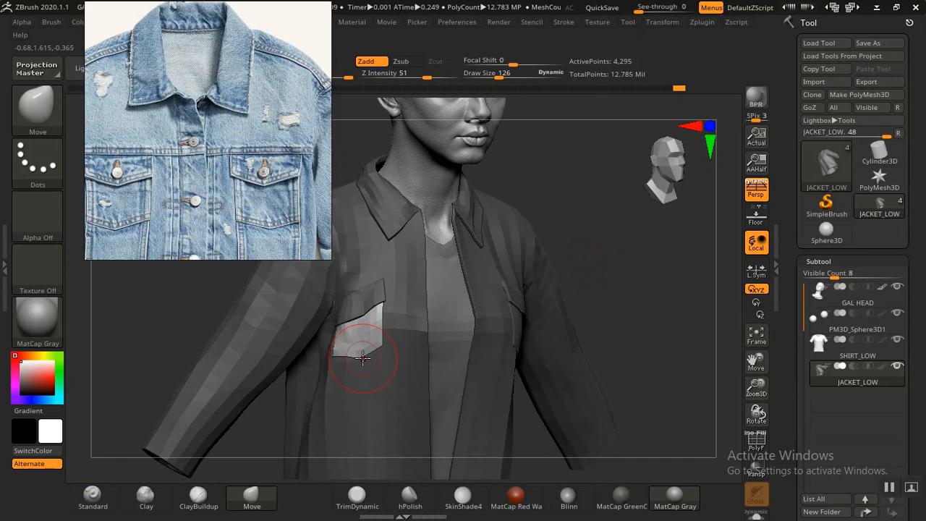
mouse_move(355, 363)
mouse_down()
mouse_move(373, 354)
mouse_move(358, 362)
mouse_move(338, 341)
mouse_up()
Isolate the opposite chest pocket to unmask it, and show the whole jacket with only the two pocket bodies unmasked
mouse_move(652, 264)
mouse_down()
mouse_move(634, 256)
mouse_move(671, 261)
mouse_up()
ctrl+shift+click(510, 336)
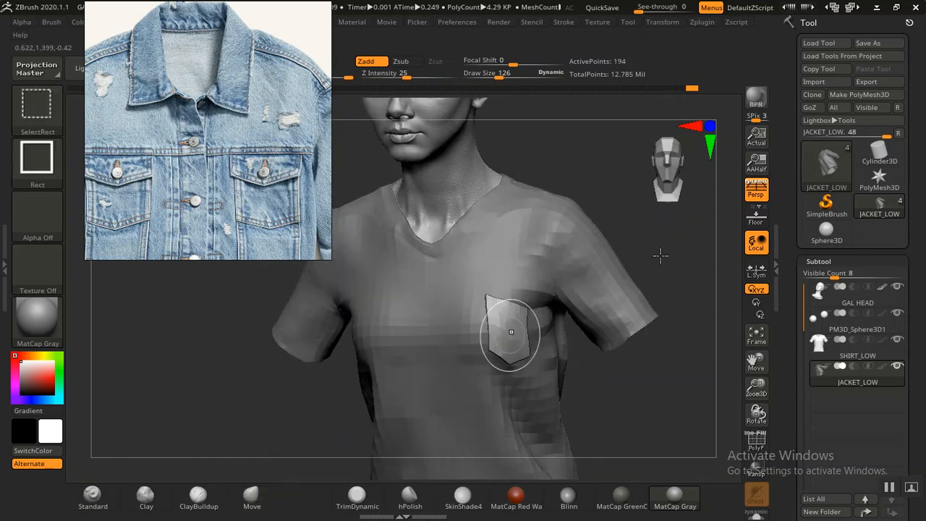
ctrl+click(690, 244)
ctrl+shift+click(683, 247)
ctrl+click(682, 247)
Reshape the opposite pocket's armhole-side and lower edges using the Move brush at draw size 126
drag(533, 350, 506, 363)
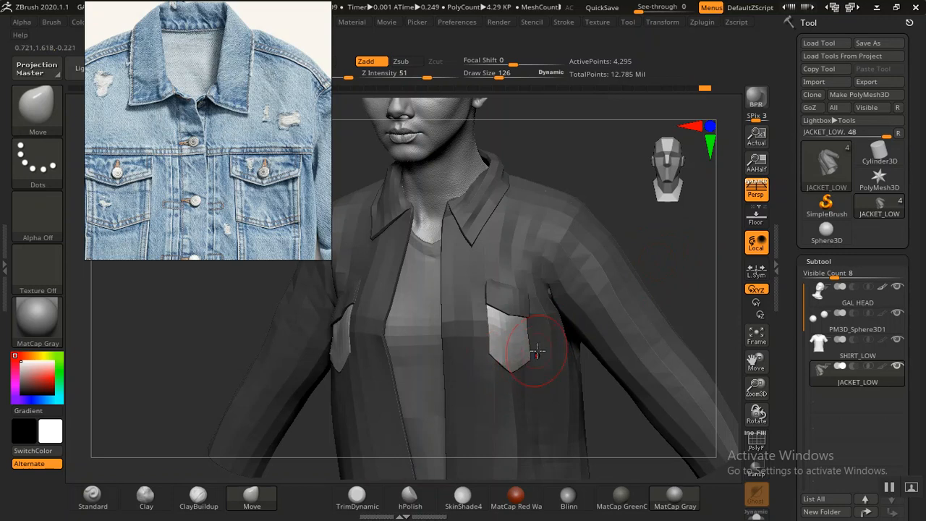
drag(651, 252, 527, 331)
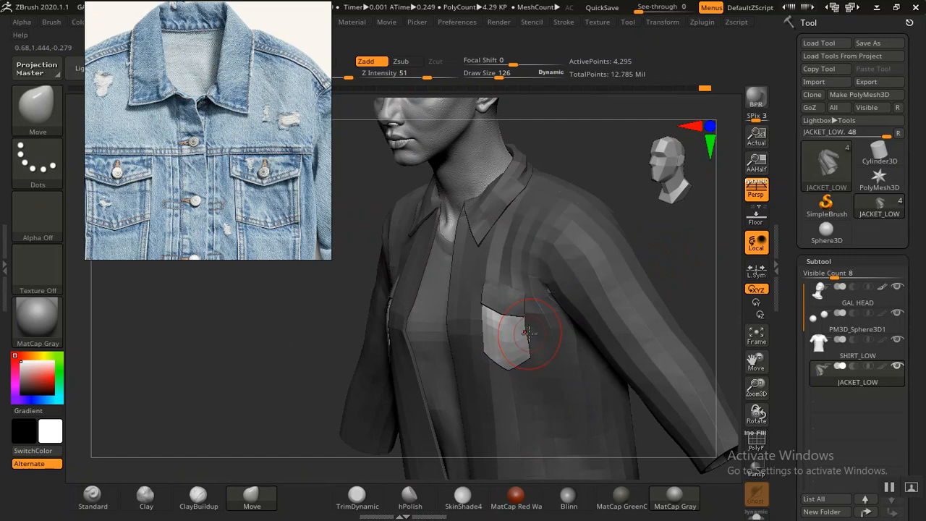
drag(676, 254, 697, 246)
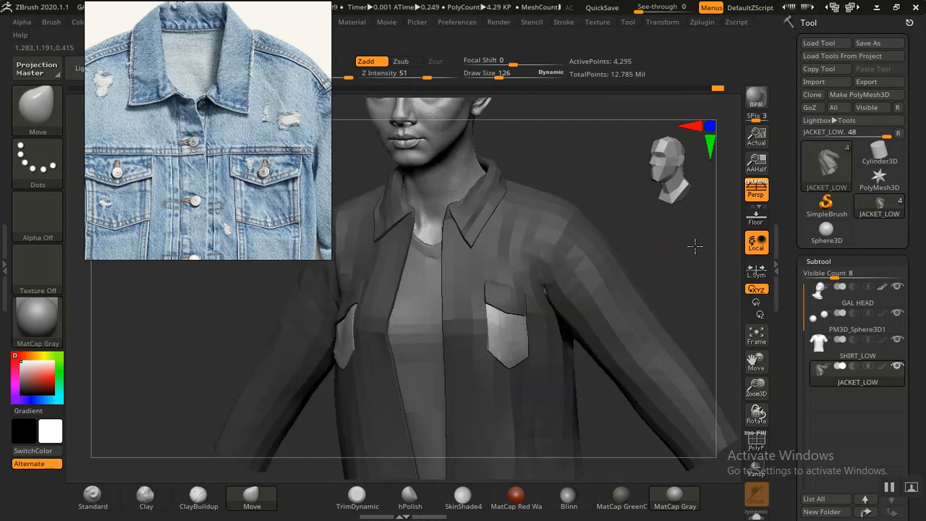
Clear the mask from the jacket so the whole mesh, including both chest pockets, is unmasked
ctrl+click(666, 251)
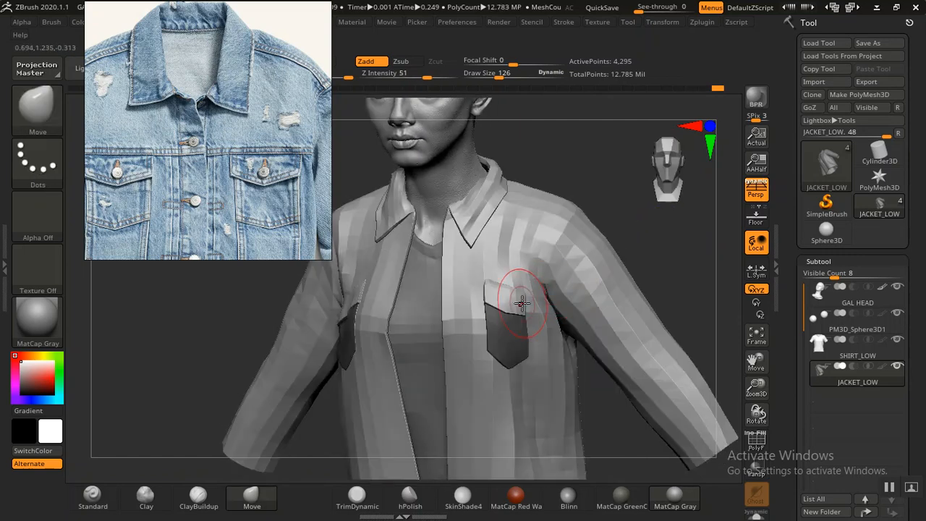
drag(728, 259, 572, 228)
ctrl+right_drag(574, 228, 608, 264)
ctrl+drag(608, 264, 627, 282)
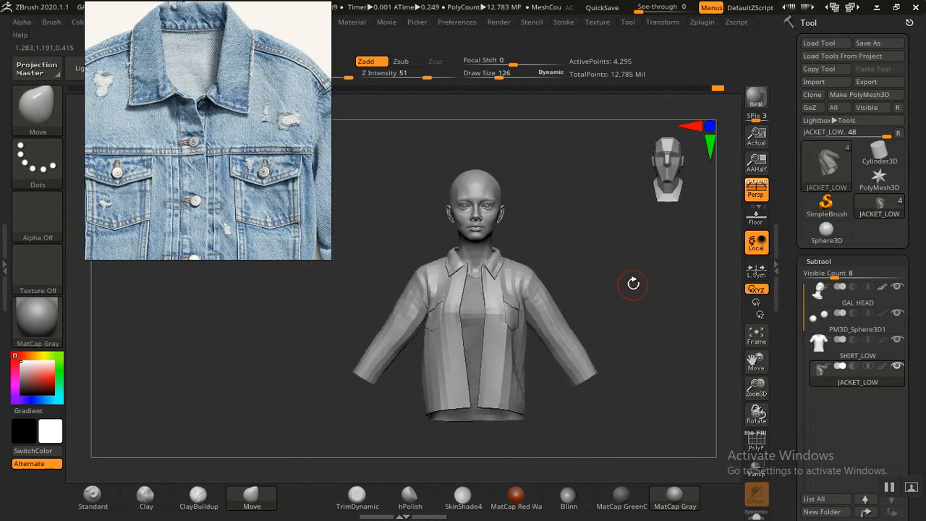
mouse_move(638, 276)
ctrl+right_down()
mouse_move(668, 335)
mouse_move(658, 292)
mouse_move(677, 302)
mouse_move(612, 285)
mouse_move(341, 320)
ctrl+right_up()
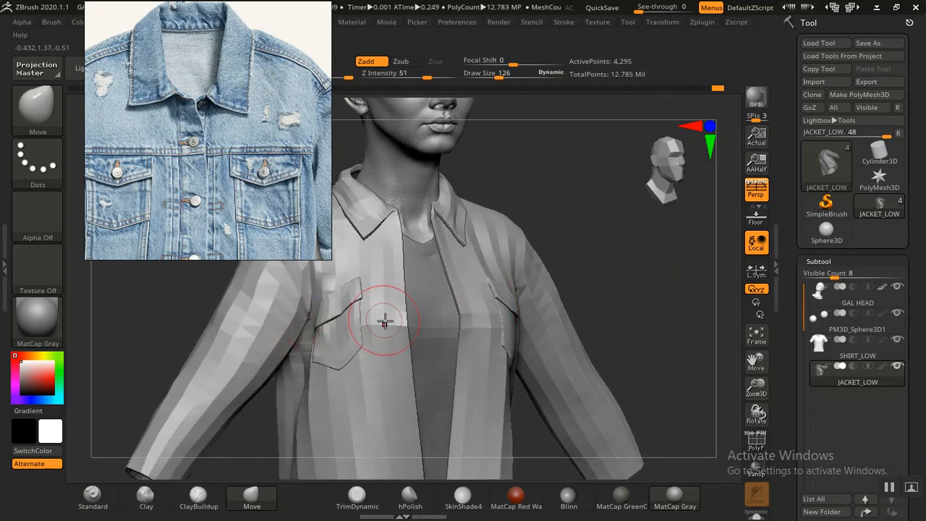
Make the SHIRT_LOW subtool active and show it alone with Solo mode
alt+click(435, 377)
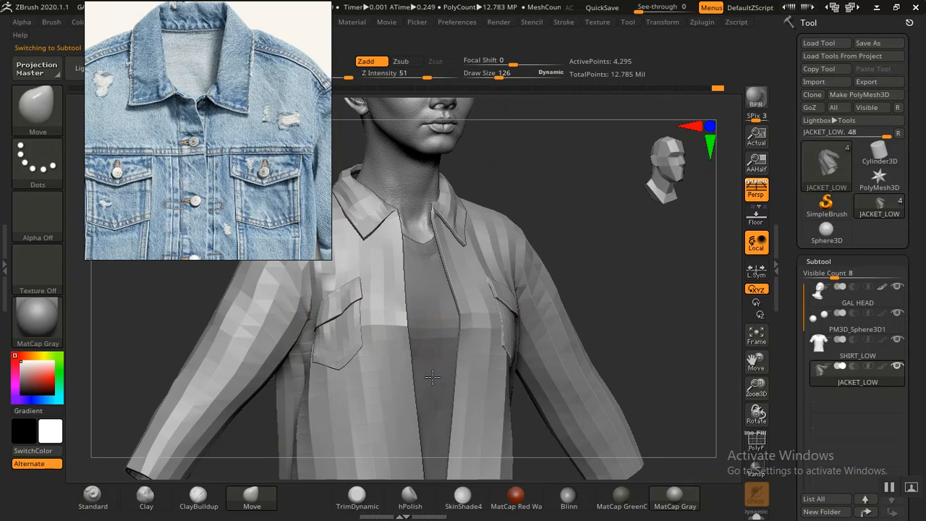
drag(579, 235, 613, 203)
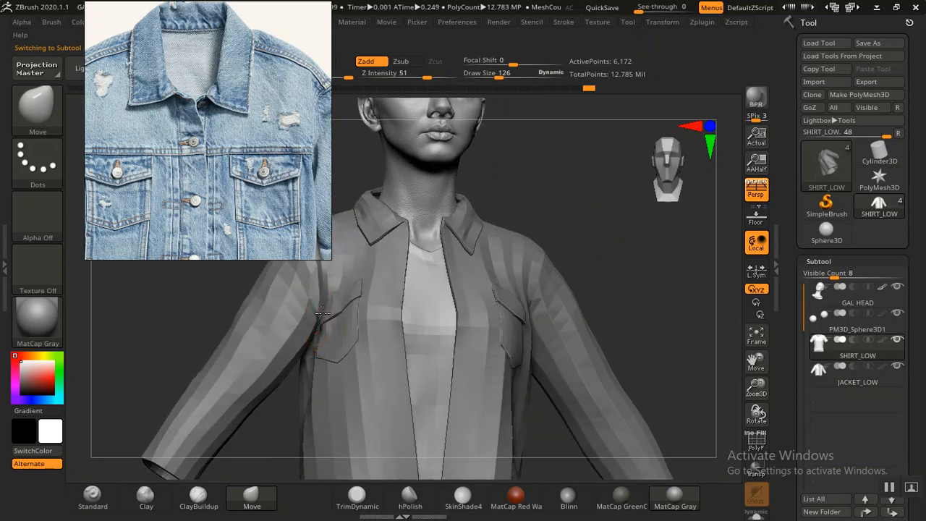
drag(711, 303, 738, 319)
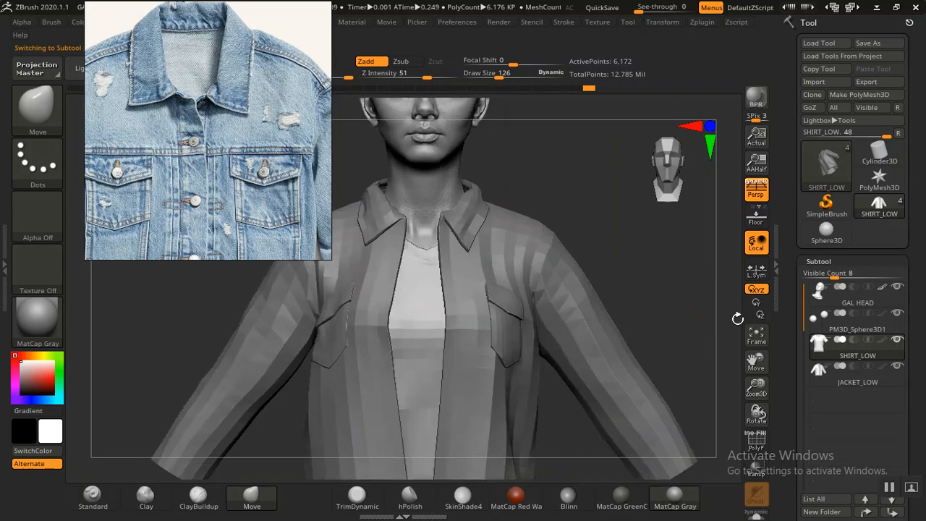
alt+drag(659, 273, 728, 424)
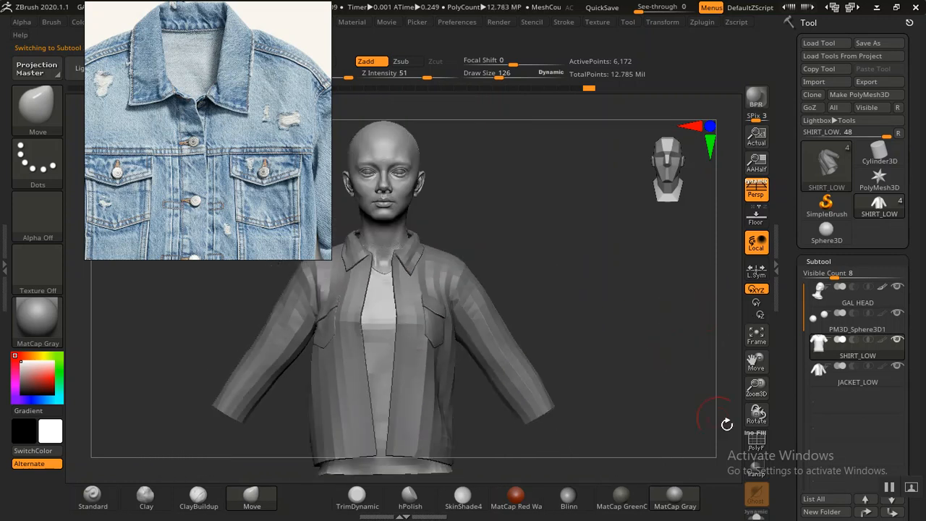
click(755, 515)
drag(625, 384, 654, 370)
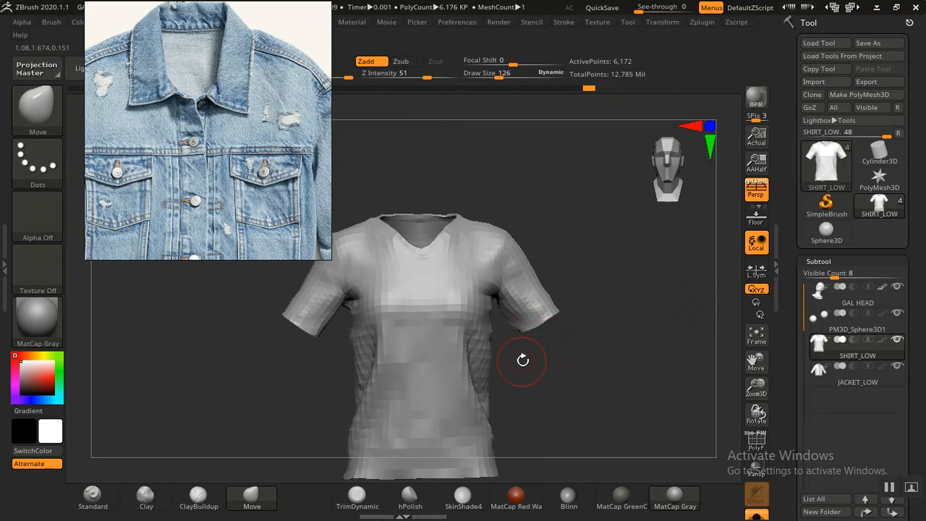
alt+drag(562, 404, 606, 388)
alt+drag(651, 349, 731, 304)
Subdivide the shirt up to subdivision level 6 with smoothing on
click(818, 262)
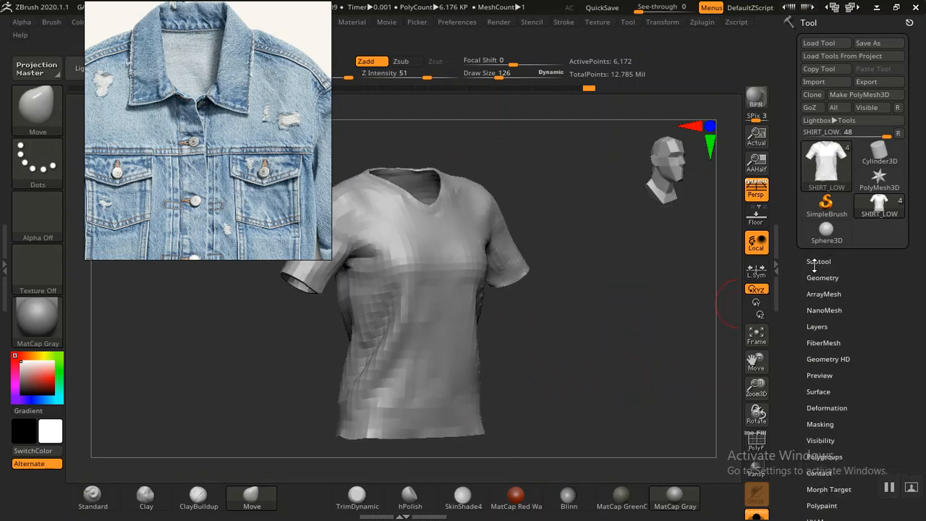
drag(608, 332, 600, 314)
click(818, 279)
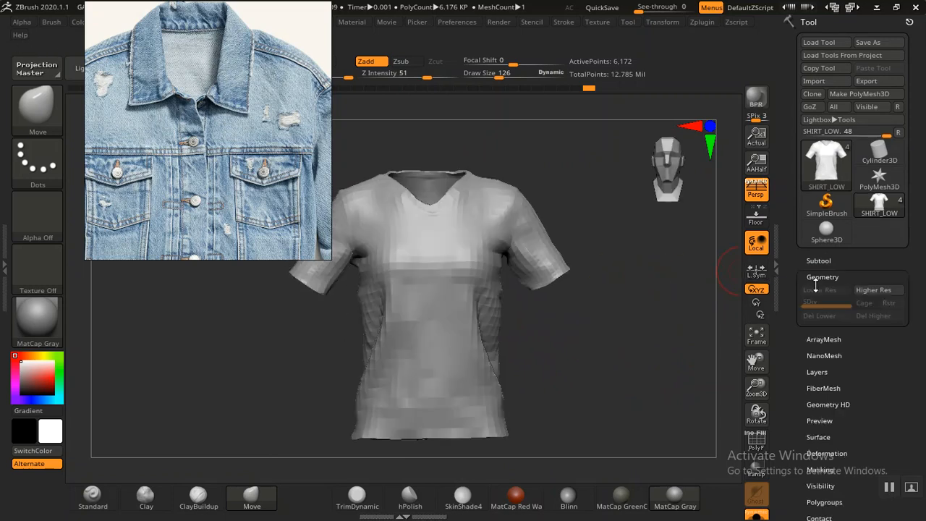
key(ctrl)
key(ctrl+d)
key(ctrl+d)
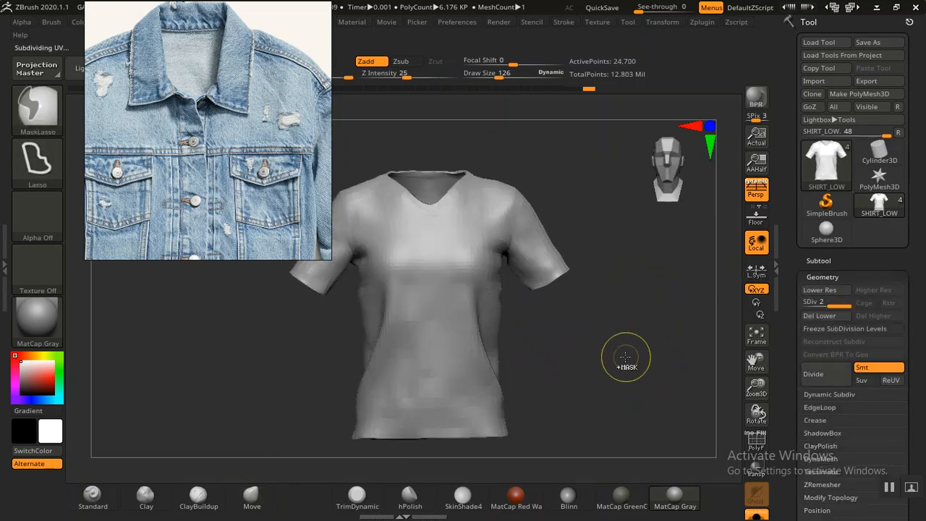
key(ctrl+d)
key(ctrl+d)
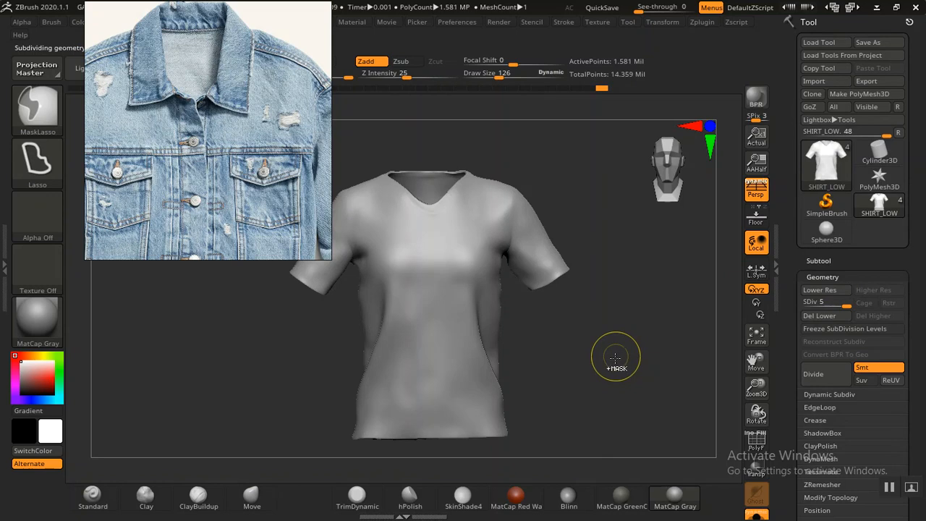
key(ctrl+d)
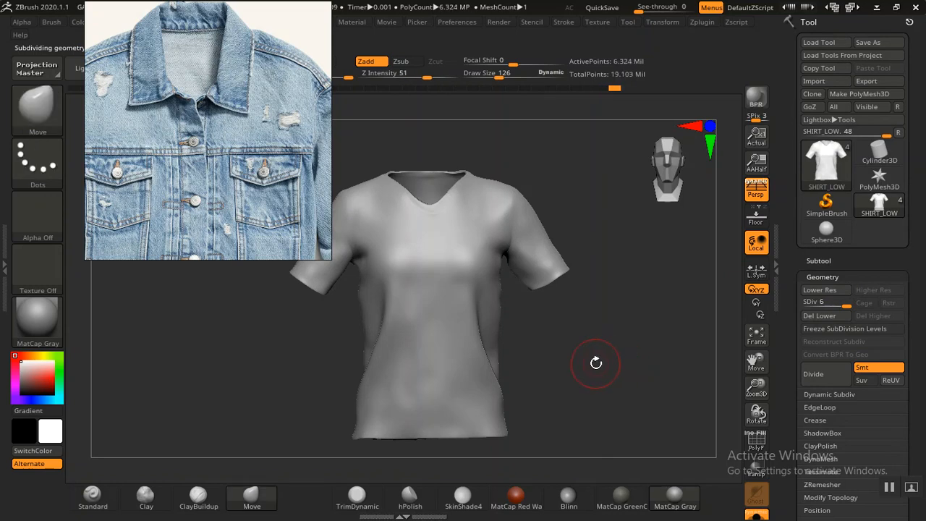
Add a new sculpting layer to the shirt and name it BASE DETAILS
drag(589, 357, 724, 395)
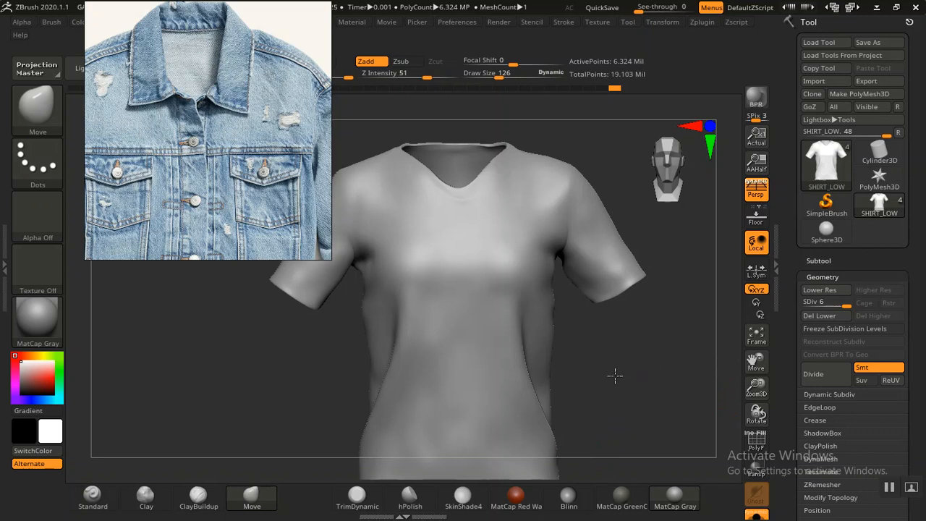
drag(619, 374, 669, 481)
drag(660, 382, 539, 364)
drag(679, 386, 643, 403)
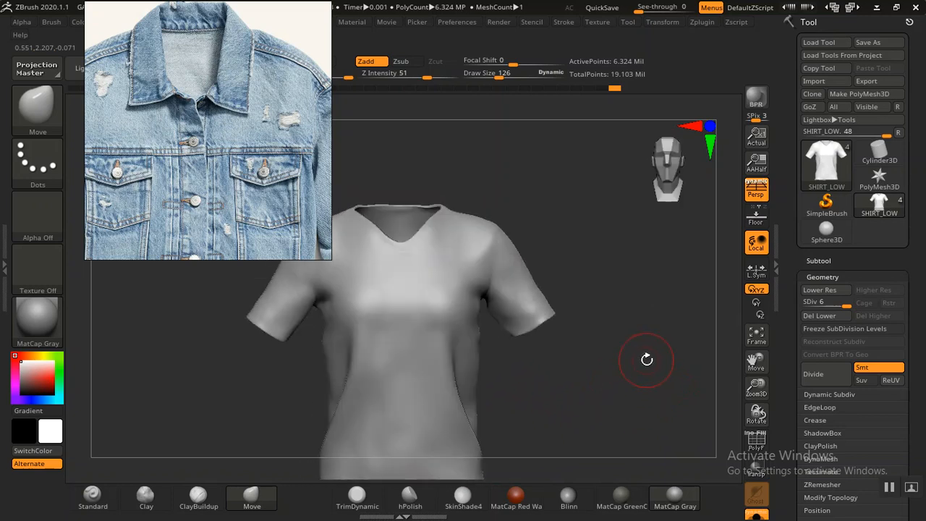
mouse_move(618, 353)
mouse_down()
mouse_move(618, 345)
mouse_move(606, 411)
mouse_move(654, 323)
mouse_move(654, 341)
mouse_move(689, 394)
mouse_up()
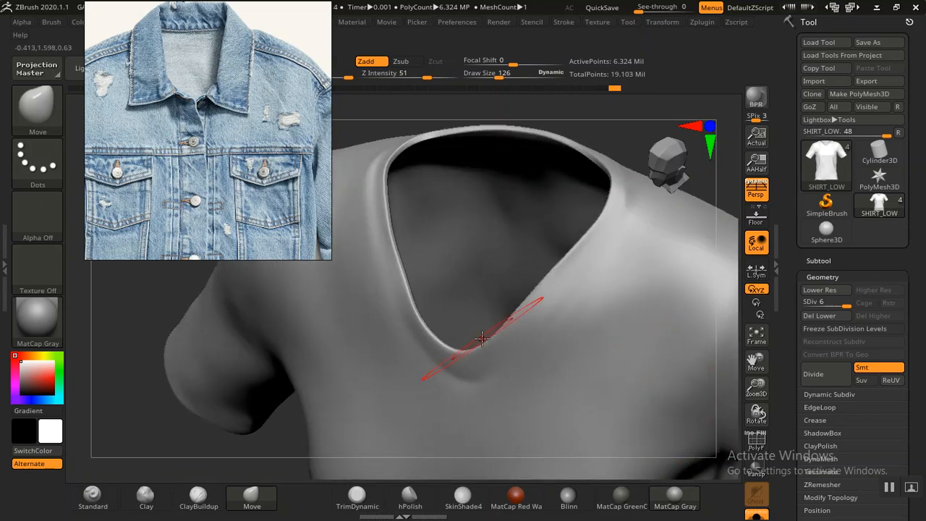
drag(139, 431, 668, 302)
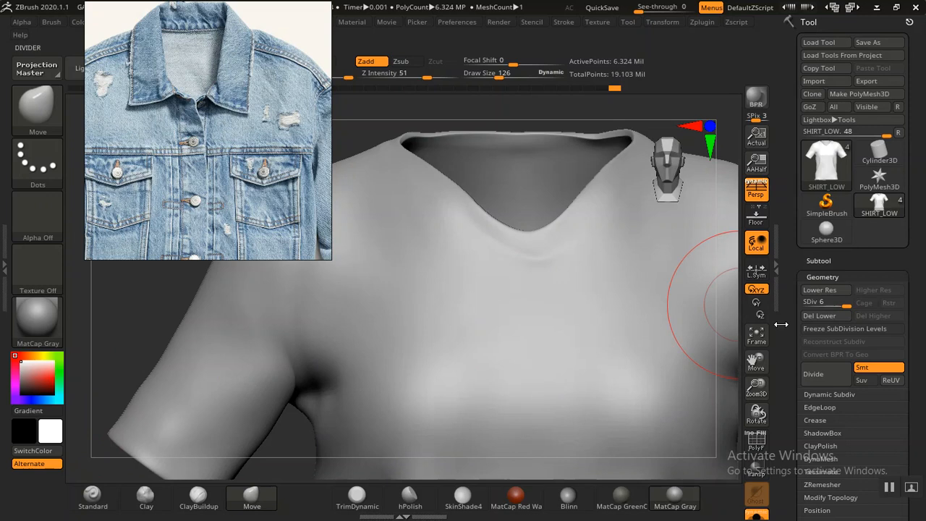
drag(783, 344, 784, 242)
click(818, 372)
drag(791, 354, 787, 387)
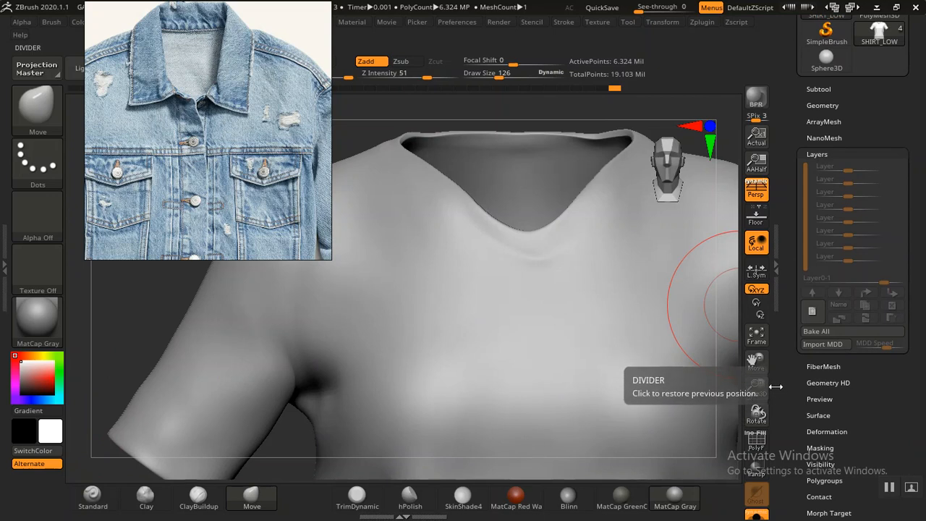
click(812, 311)
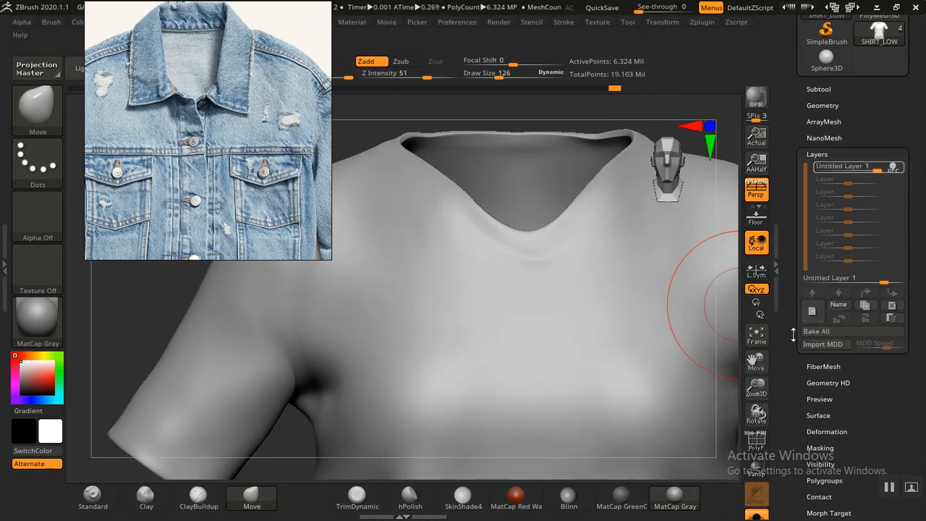
click(839, 304)
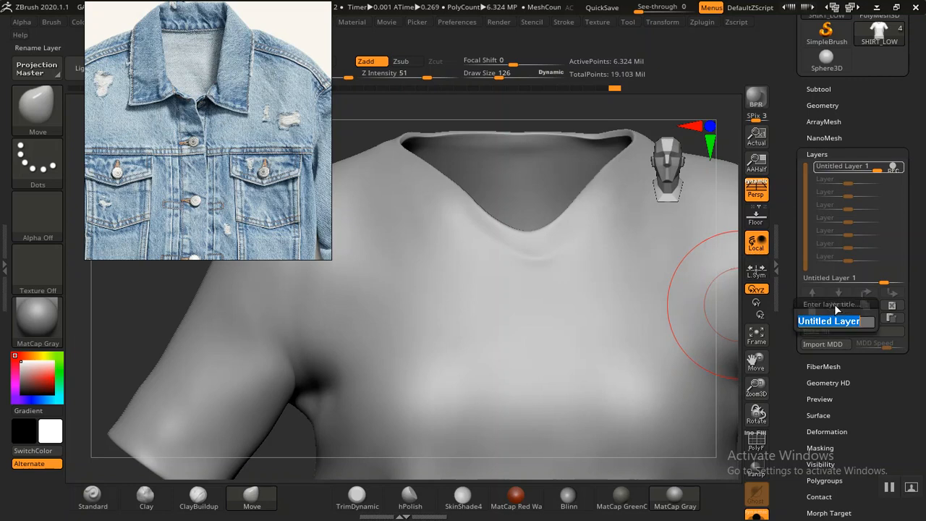
text(BASE DETAILS)
key(Return)
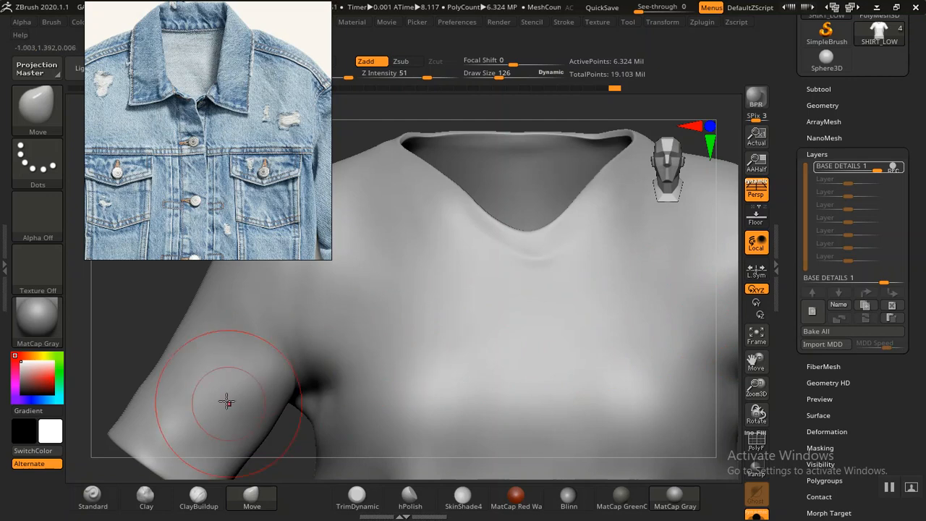
Lower the shirt's resolution from the highest level down to subdivision level 1
alt+drag(129, 333, 18, 228)
mouse_move(456, 259)
alt+mouse_down()
mouse_move(523, 213)
mouse_move(539, 183)
mouse_move(533, 166)
mouse_move(529, 242)
alt+mouse_up()
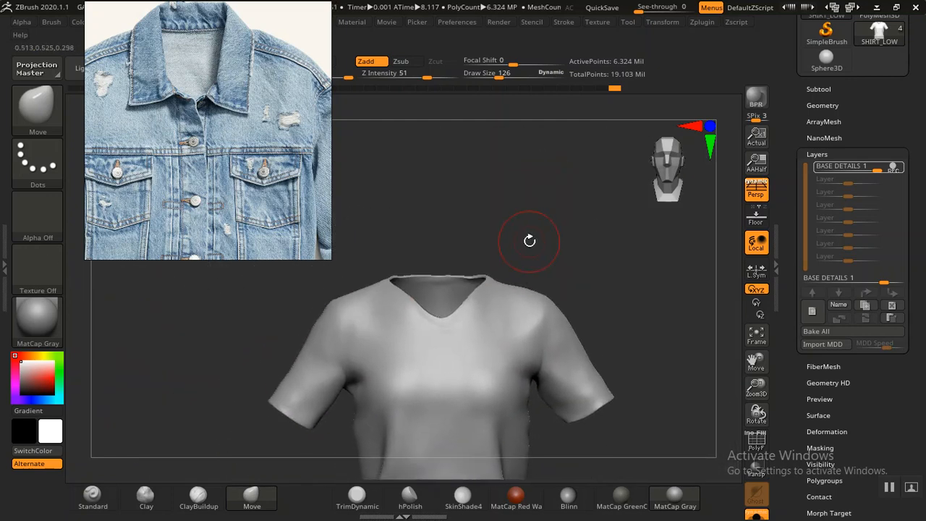
key(shift)
key(shift+d)
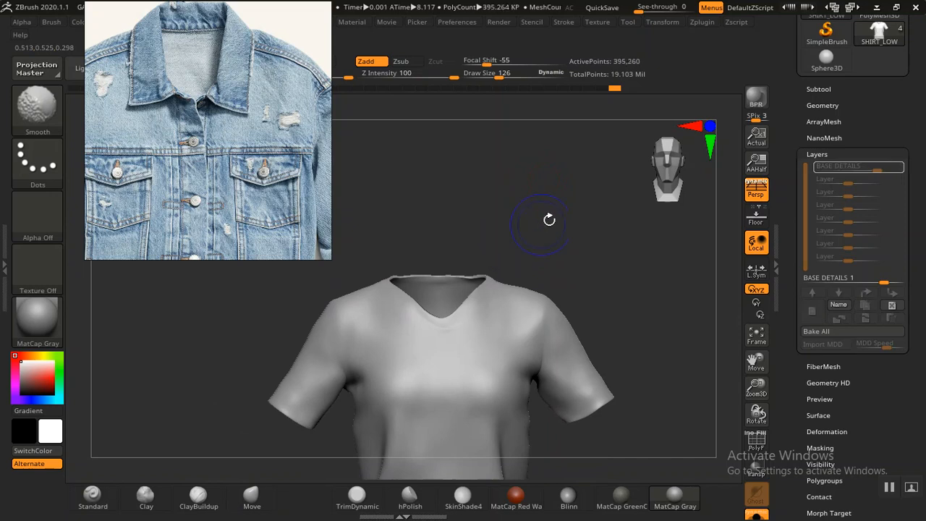
click(822, 105)
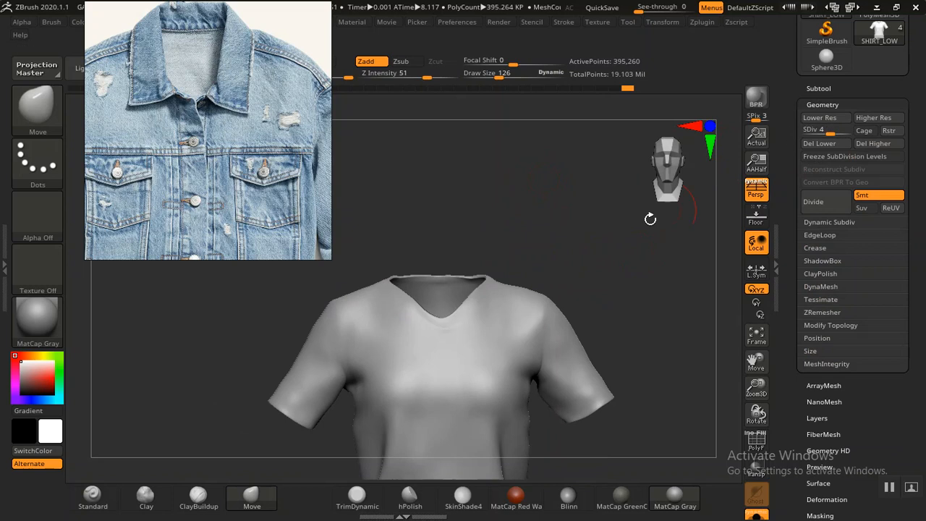
key(shift+d)
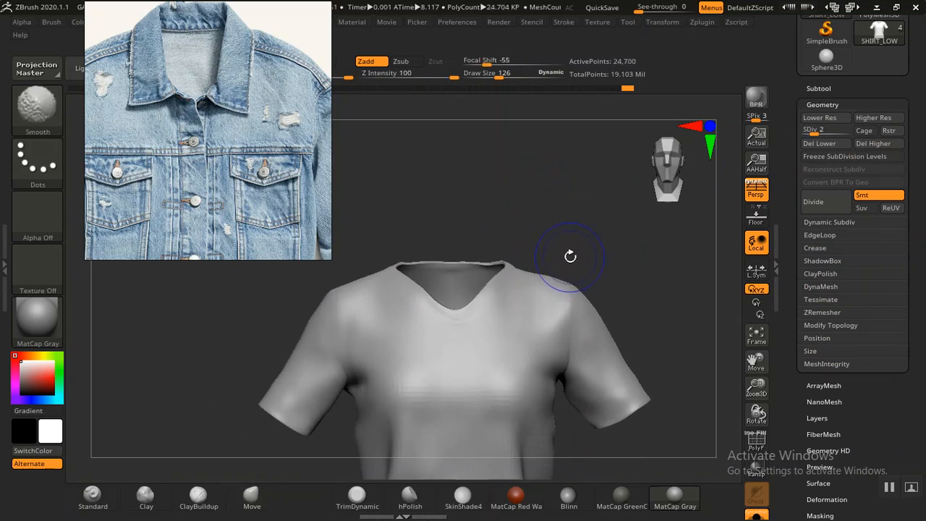
key(shift+d)
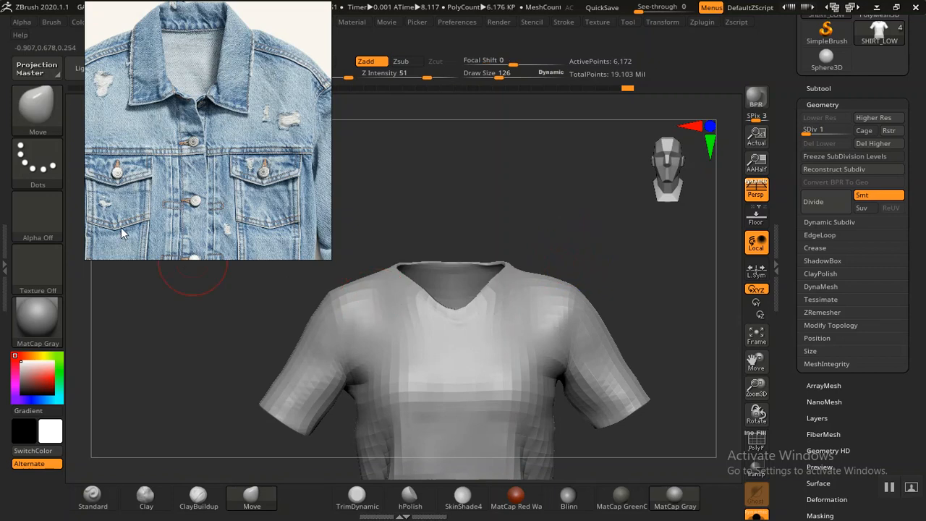
Choose the Standard brush and turn off LazyMouse for its strokes
click(92, 496)
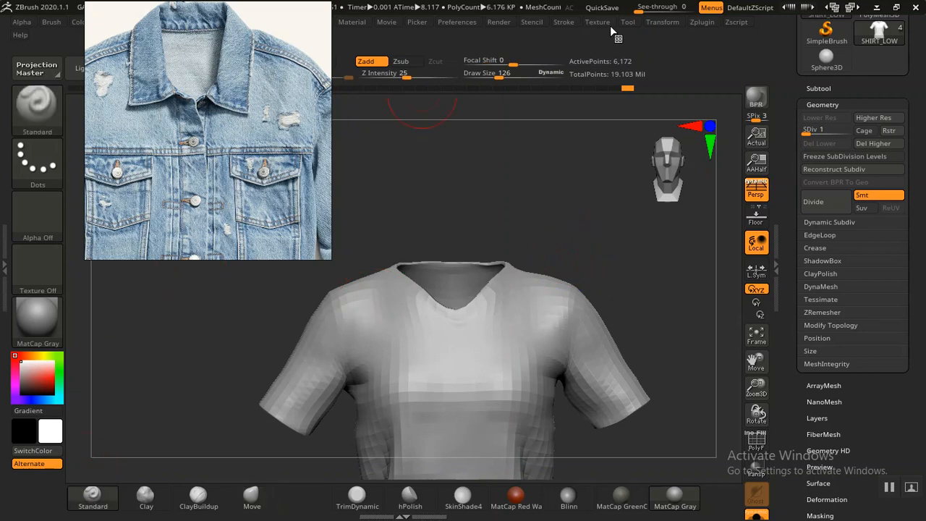
click(566, 23)
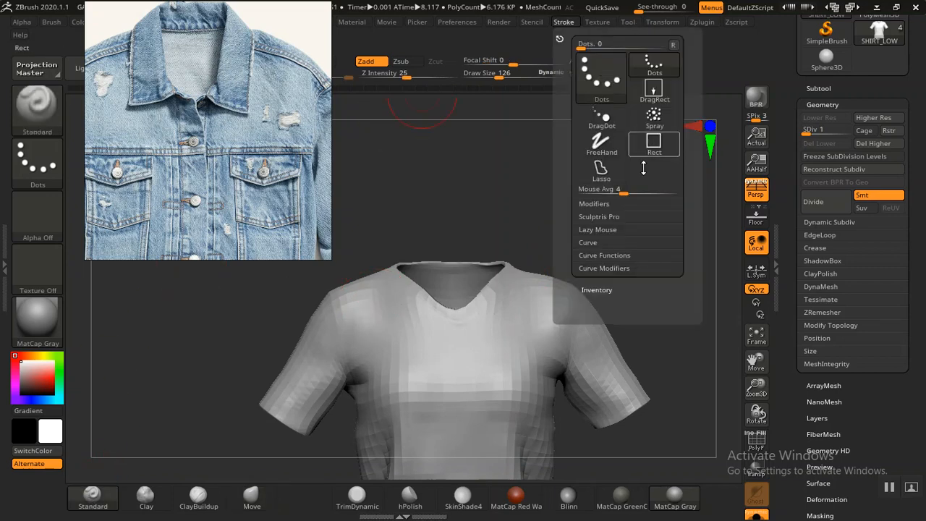
click(598, 230)
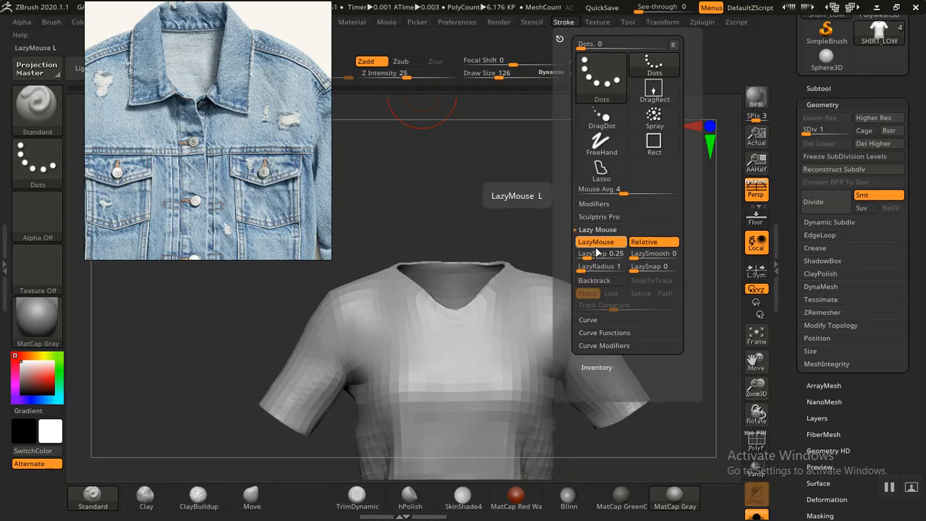
click(601, 243)
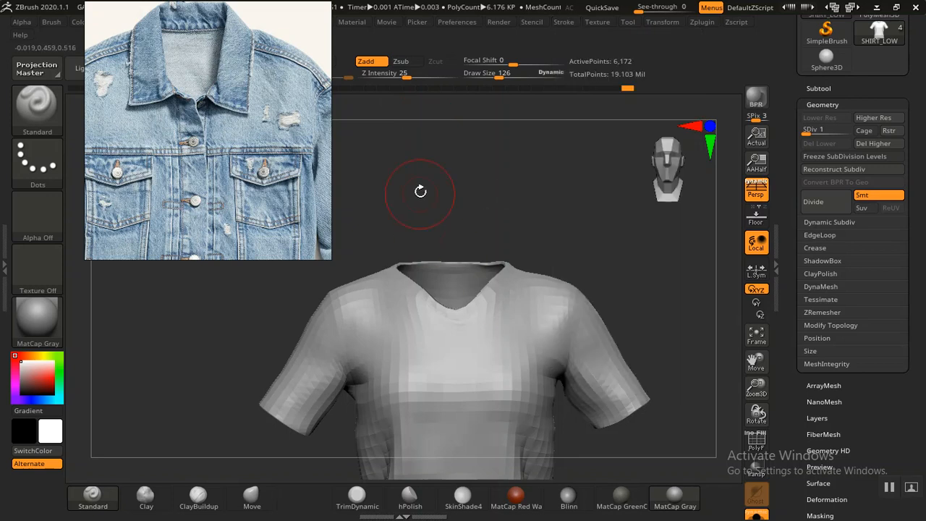
Raise the shirt to subdivision level 2 and examine the surface around the underarm and side
alt+drag(518, 198, 503, 176)
mouse_move(615, 259)
mouse_down()
mouse_move(597, 248)
mouse_move(579, 253)
mouse_move(633, 254)
mouse_move(601, 271)
mouse_up()
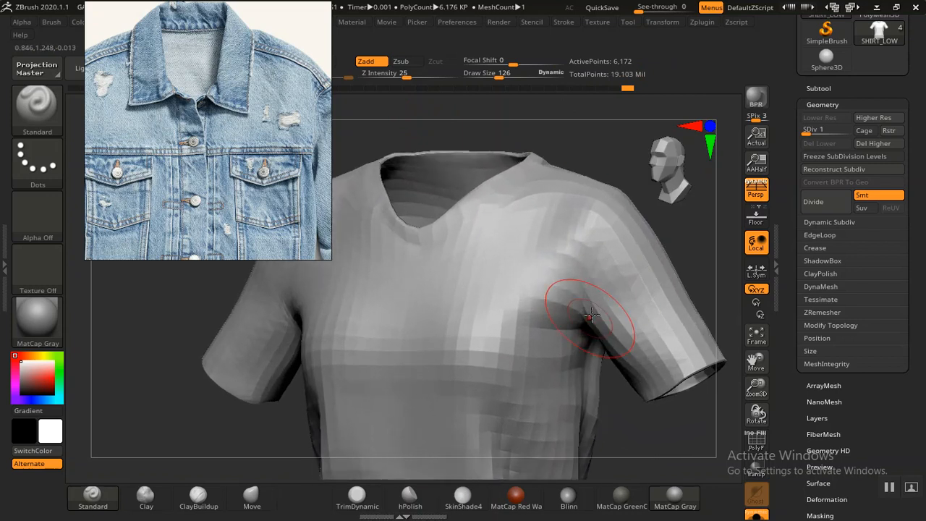
alt+drag(705, 248, 651, 239)
key(ctrl+d)
right_drag(562, 296, 441, 249)
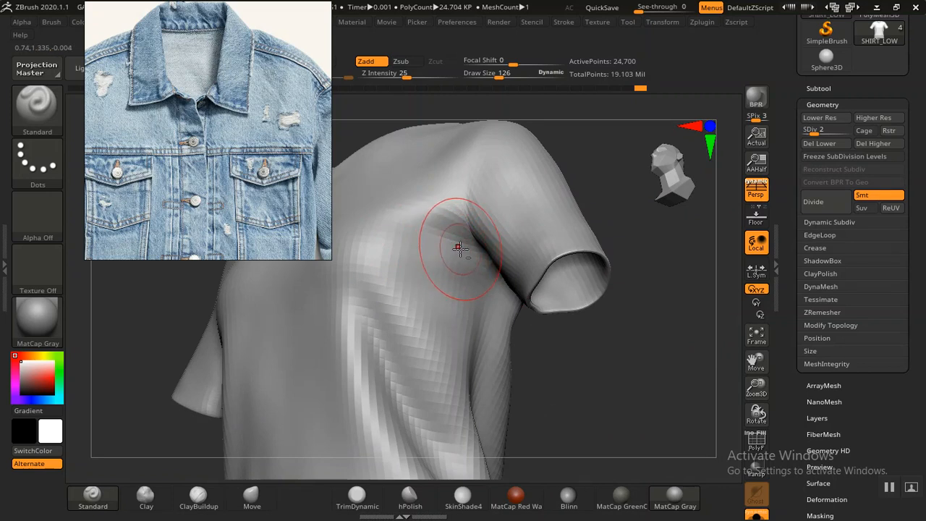
mouse_move(430, 238)
alt+mouse_down()
mouse_move(421, 233)
mouse_move(445, 234)
alt+mouse_up()
mouse_move(657, 222)
mouse_down()
mouse_move(666, 256)
mouse_move(616, 234)
mouse_move(652, 268)
mouse_move(614, 230)
mouse_up()
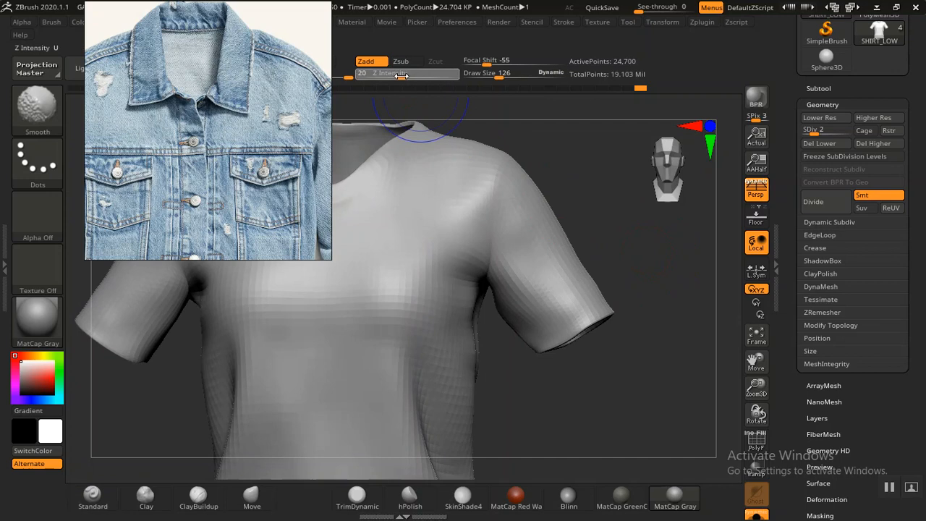
Set the Standard brush's Z Intensity to 14, then sculpt and smooth folds just below the shirt's left underarm
drag(400, 73, 395, 75)
drag(634, 207, 622, 218)
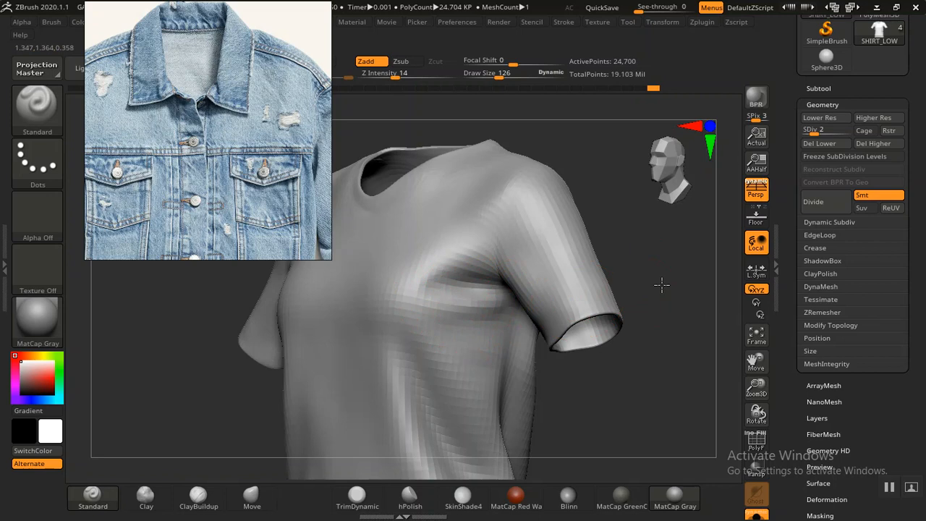
drag(661, 285, 657, 295)
mouse_move(539, 406)
mouse_down()
mouse_move(552, 383)
mouse_move(484, 322)
mouse_up()
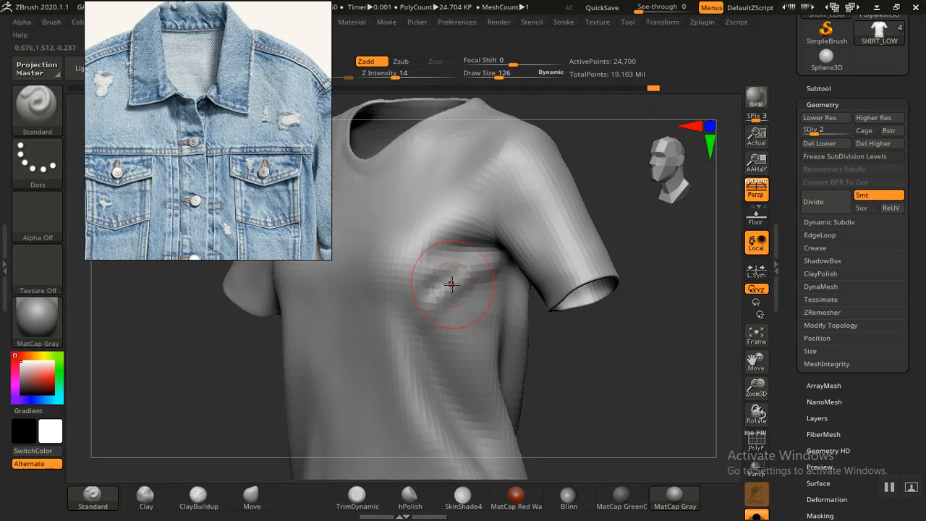
key(shift)
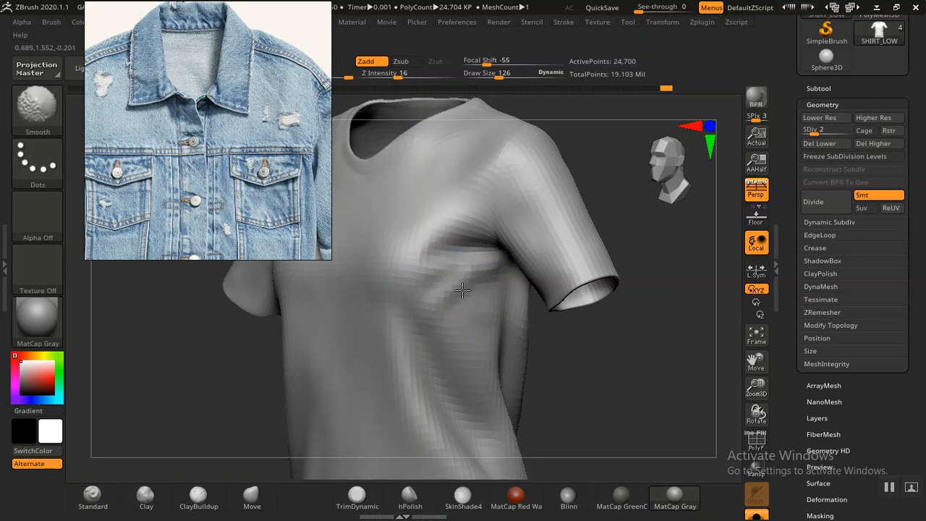
mouse_move(613, 362)
alt+mouse_down()
mouse_move(571, 340)
mouse_move(529, 352)
mouse_move(557, 319)
mouse_move(589, 322)
mouse_move(594, 300)
mouse_move(622, 347)
mouse_move(621, 376)
alt+mouse_up()
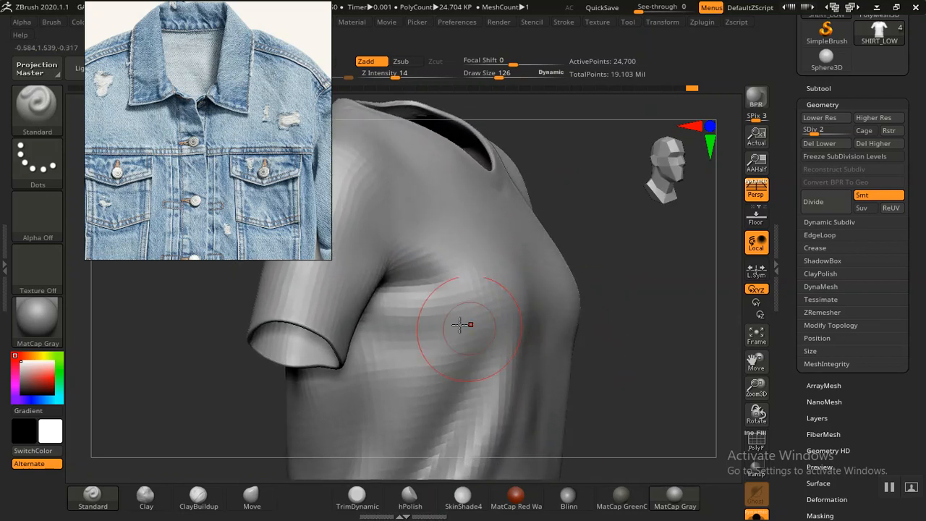
Sculpt and smooth short folds below the shirt's right underarm and onto the adjoining chest area
drag(620, 258, 583, 170)
alt+drag(583, 225, 652, 287)
mouse_move(610, 220)
mouse_down()
mouse_move(479, 290)
mouse_move(418, 304)
mouse_up()
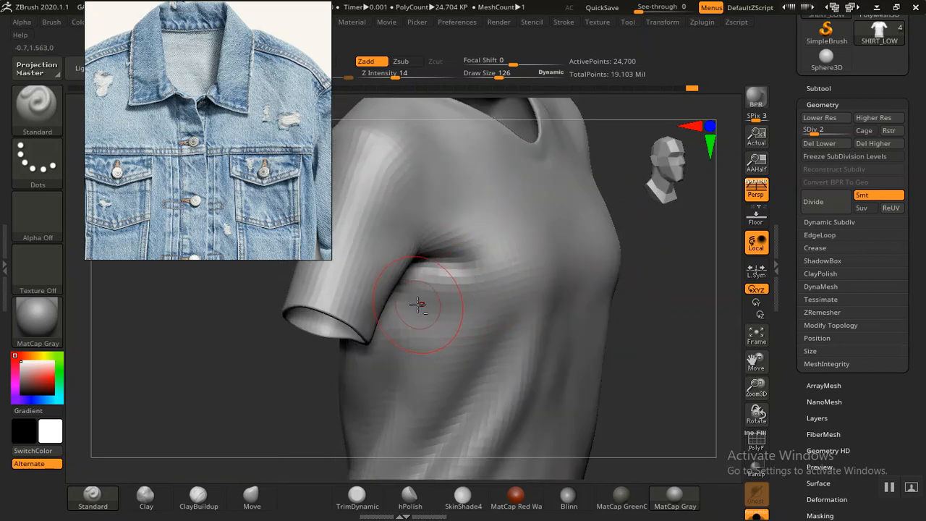
drag(461, 284, 439, 309)
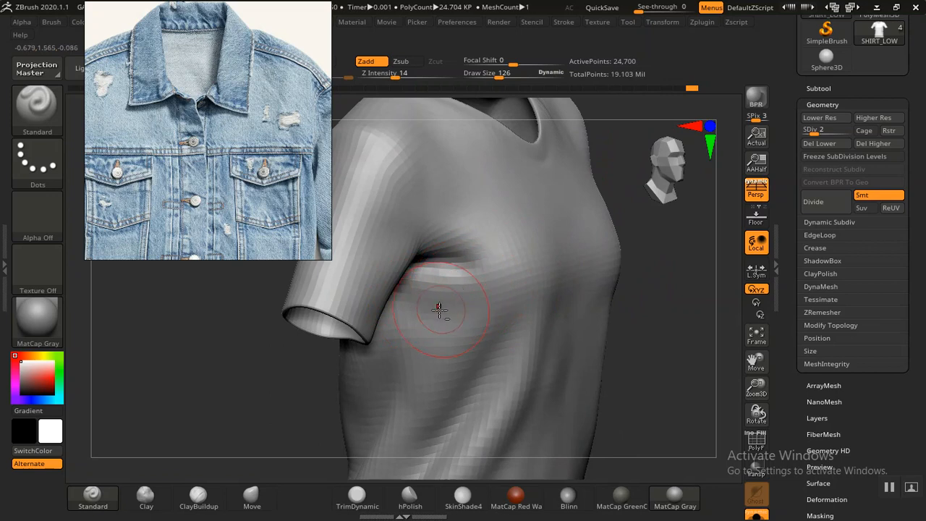
drag(676, 345, 630, 358)
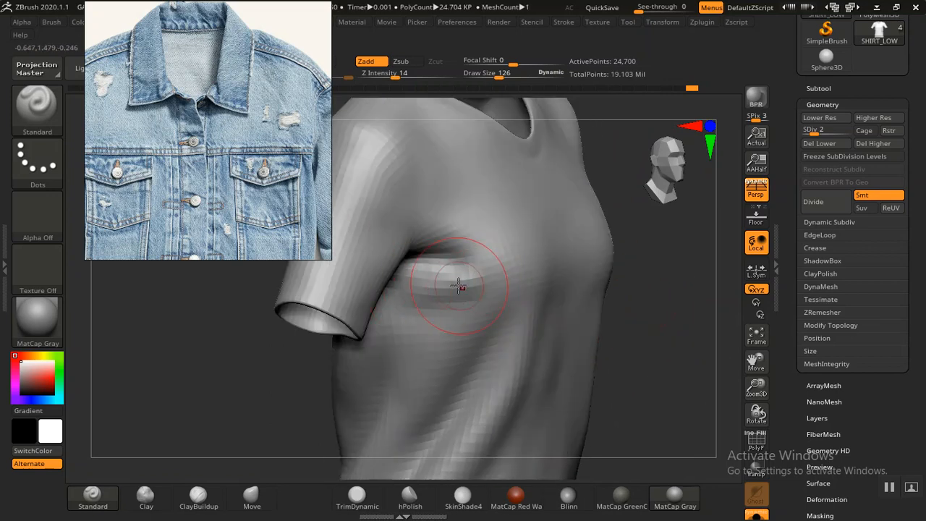
shift+drag(486, 254, 478, 280)
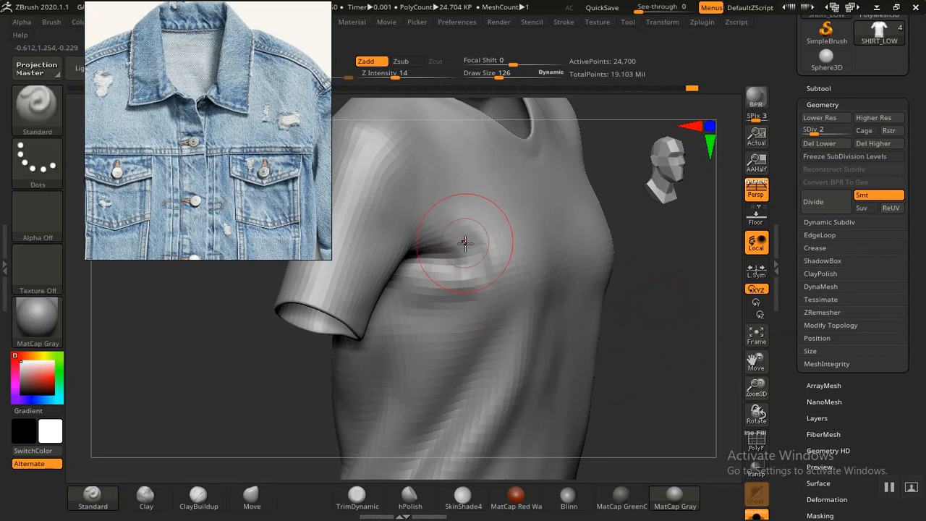
shift+drag(447, 244, 450, 252)
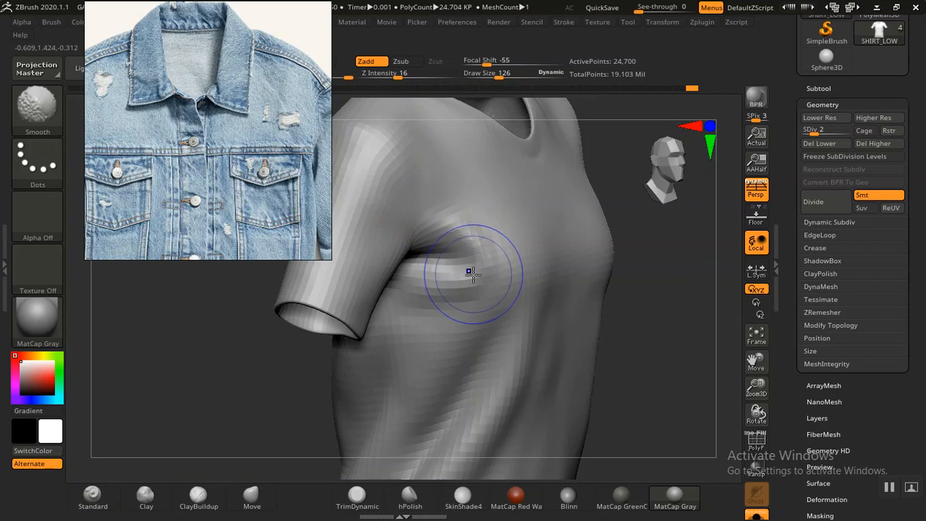
mouse_move(620, 321)
mouse_down()
mouse_move(603, 341)
mouse_move(532, 312)
mouse_up()
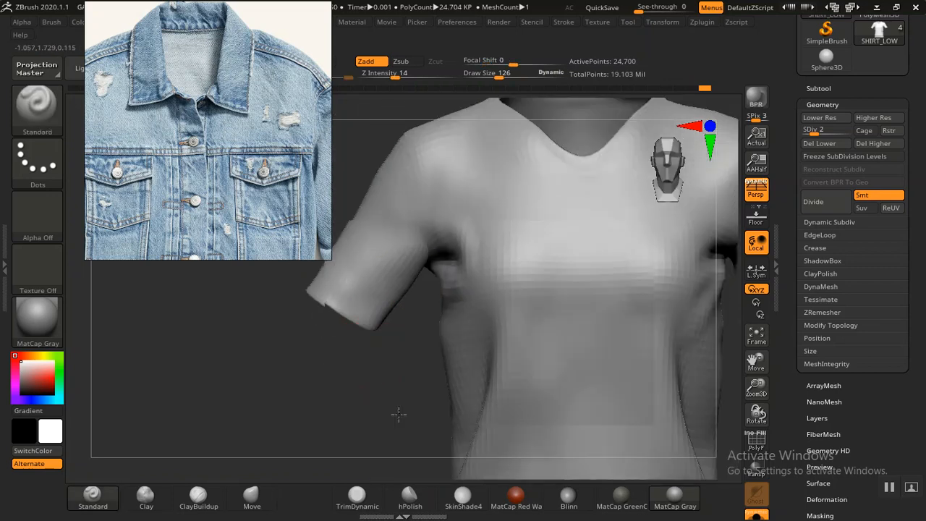
drag(378, 379, 460, 319)
mouse_move(447, 189)
mouse_down()
mouse_move(490, 260)
mouse_move(488, 241)
mouse_move(499, 250)
mouse_up()
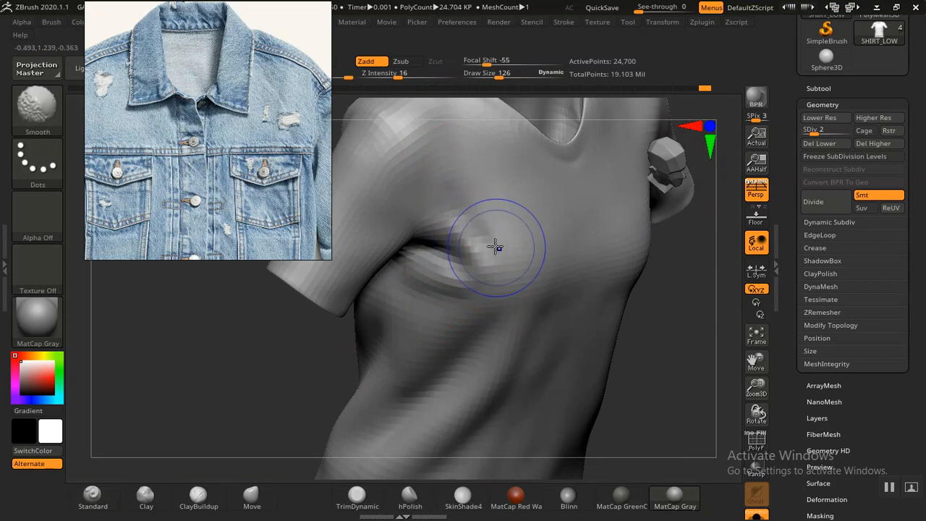
Sculpt and smooth tension folds on the front of the shirt's left shoulder, running down toward the armpit
mouse_move(682, 330)
alt+mouse_down()
mouse_move(589, 244)
mouse_move(619, 292)
mouse_move(618, 316)
mouse_move(585, 362)
mouse_move(571, 314)
mouse_move(597, 309)
mouse_move(590, 340)
mouse_move(624, 389)
mouse_move(588, 377)
alt+mouse_up()
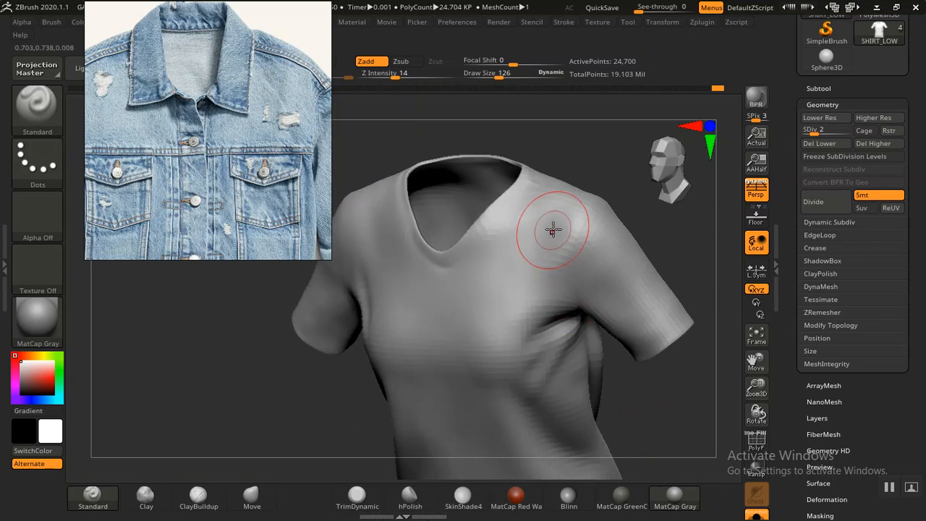
shift+drag(529, 260, 573, 224)
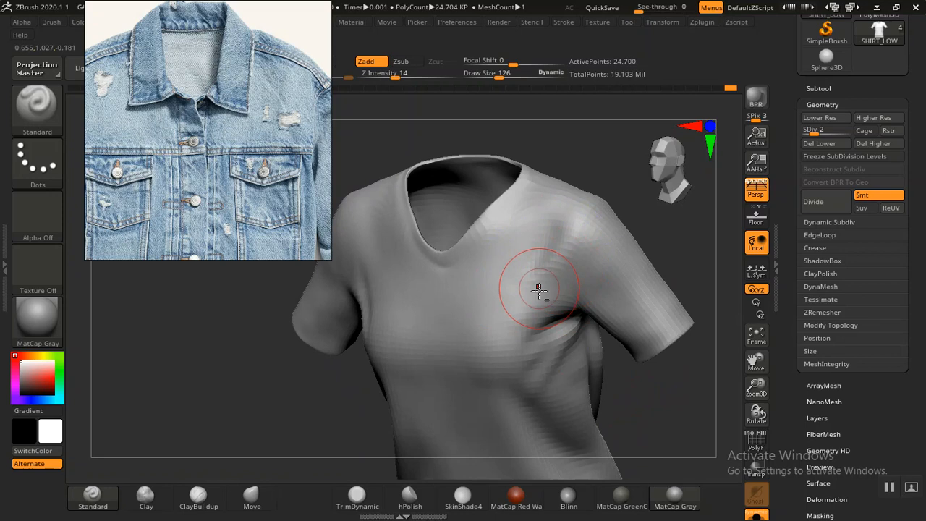
shift+drag(585, 264, 555, 275)
mouse_move(697, 233)
shift+mouse_down()
mouse_move(666, 252)
mouse_move(507, 189)
mouse_move(563, 215)
shift+mouse_up()
Sculpt and smooth a fold over the top of the shirt's right shoulder, undoing an unwanted stroke
mouse_move(608, 341)
alt+mouse_down()
mouse_move(584, 242)
mouse_move(606, 290)
mouse_move(606, 319)
mouse_move(654, 352)
mouse_move(631, 326)
mouse_move(653, 325)
mouse_move(623, 325)
mouse_move(647, 338)
mouse_move(595, 338)
mouse_move(616, 366)
mouse_move(654, 311)
mouse_move(682, 309)
alt+mouse_up()
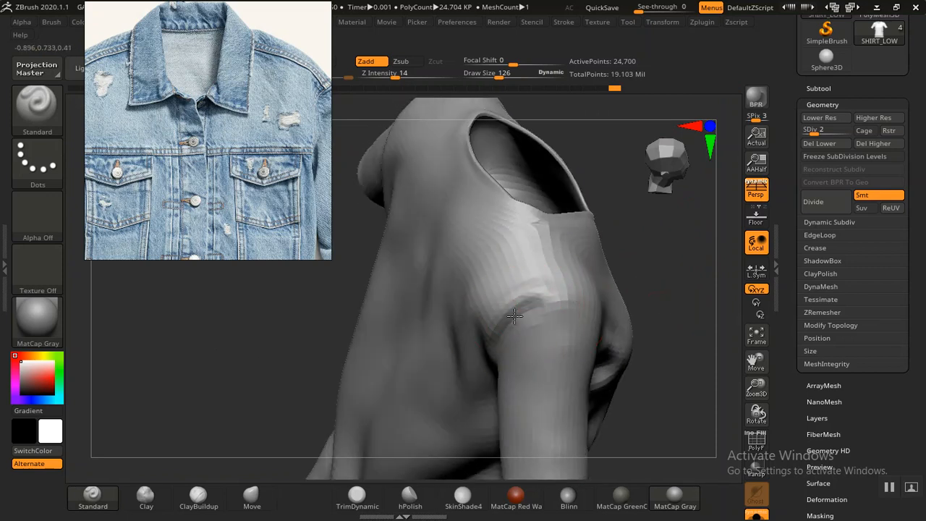
mouse_move(610, 296)
mouse_down()
mouse_move(624, 294)
mouse_move(389, 308)
mouse_move(637, 289)
mouse_up()
shift+drag(538, 291, 508, 287)
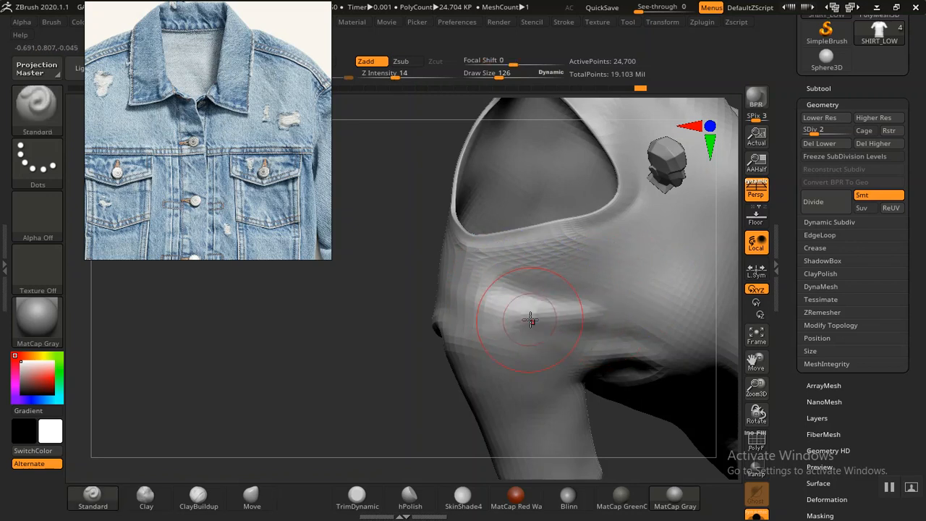
key(ctrl+z)
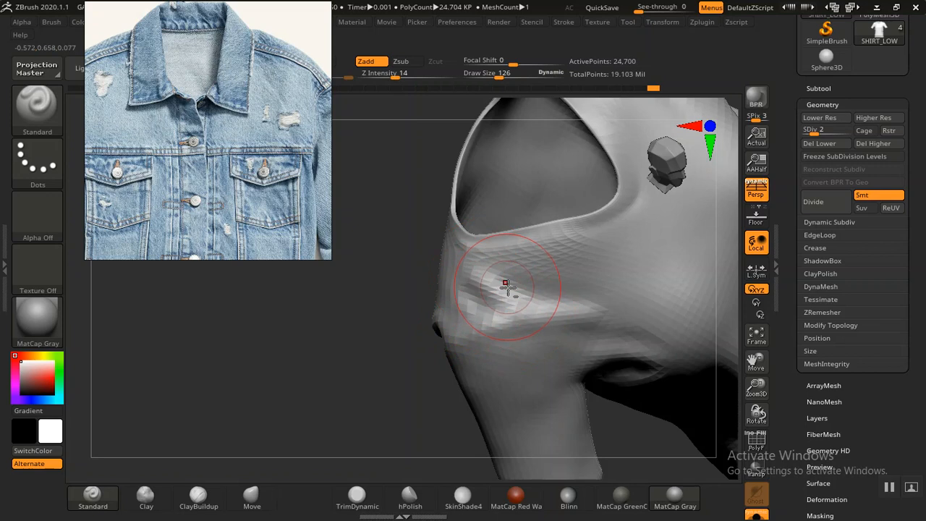
Sculpt and smooth folds across the lower back of the shirt just above the hem
alt+drag(390, 329, 356, 320)
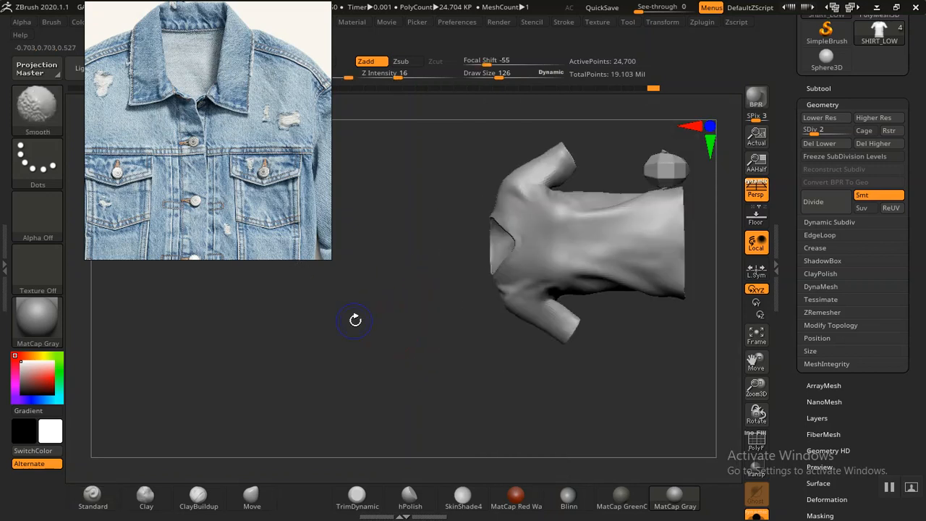
drag(407, 296, 633, 251)
drag(645, 351, 619, 371)
alt+drag(618, 371, 666, 220)
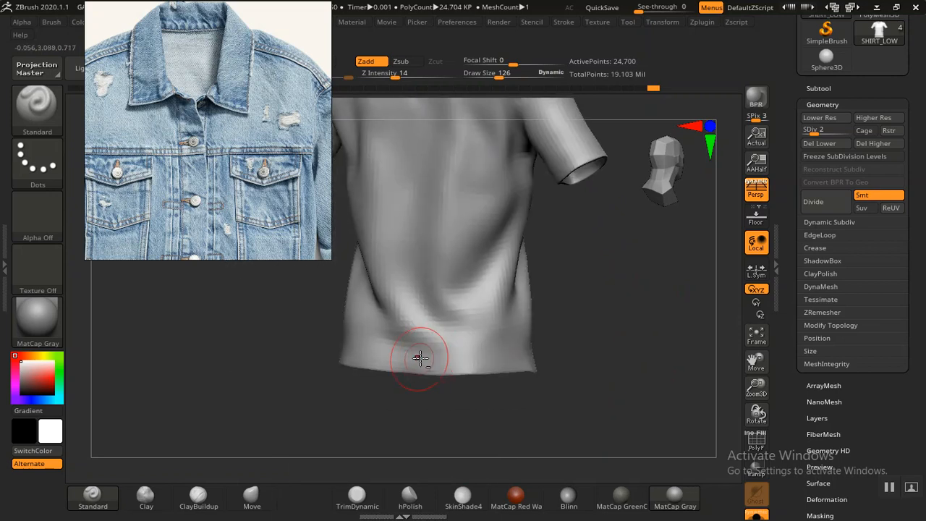
key(shift)
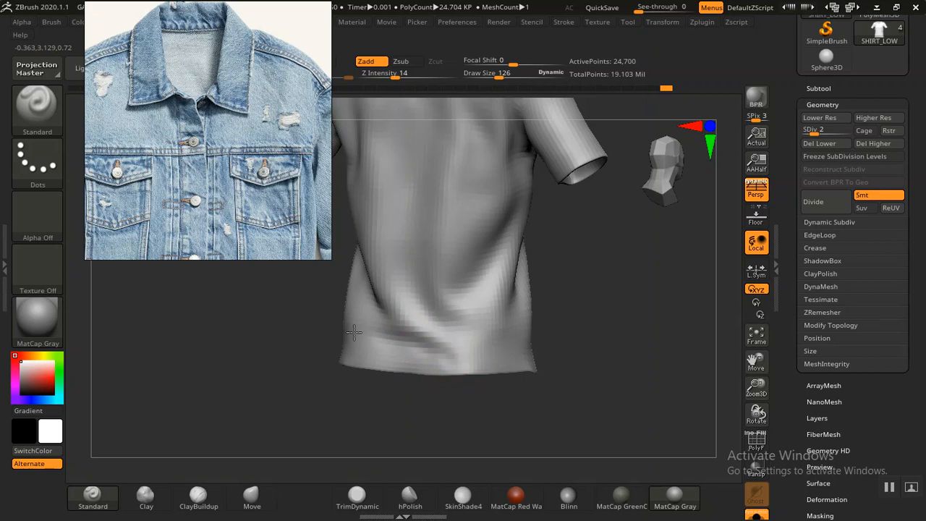
shift+drag(393, 338, 428, 344)
drag(616, 366, 527, 359)
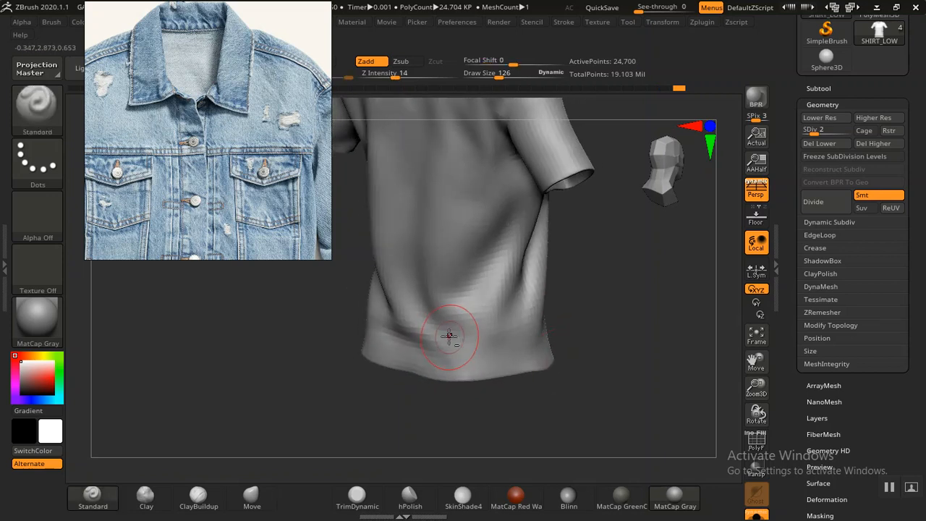
mouse_move(438, 326)
mouse_down()
mouse_move(511, 339)
mouse_move(475, 343)
mouse_move(411, 309)
mouse_move(514, 340)
mouse_up()
Build a curved fold from beside the neckline across the front of the left shoulder and smooth its ends
mouse_move(571, 340)
mouse_down()
mouse_move(598, 306)
mouse_move(623, 297)
mouse_move(556, 407)
mouse_move(556, 353)
mouse_up()
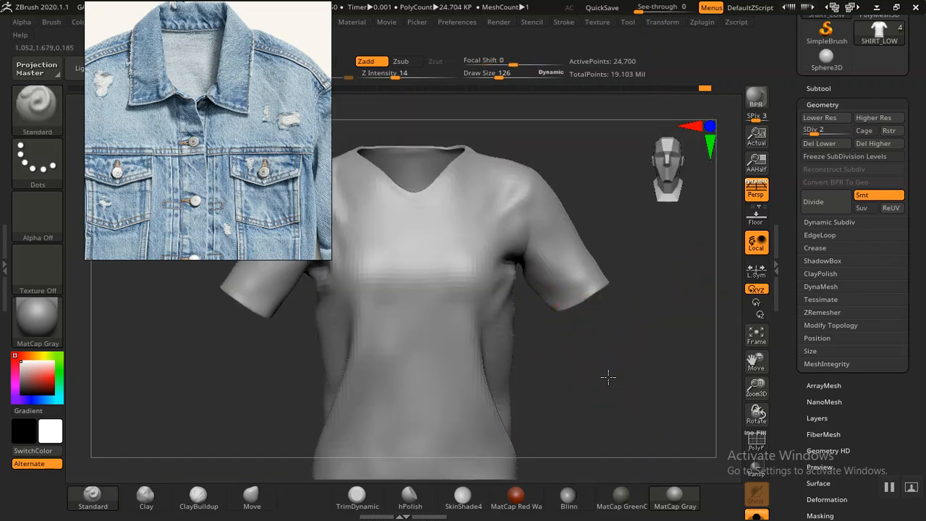
drag(608, 377, 608, 420)
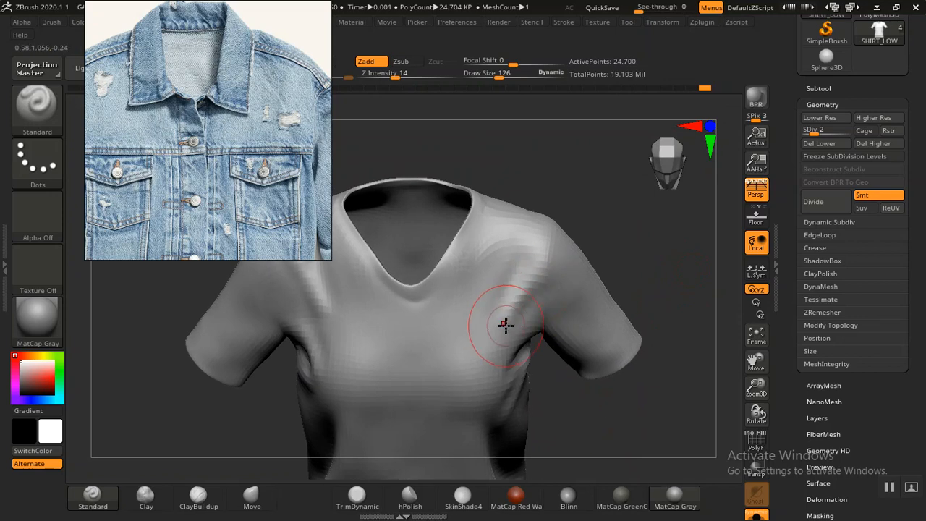
drag(645, 270, 548, 279)
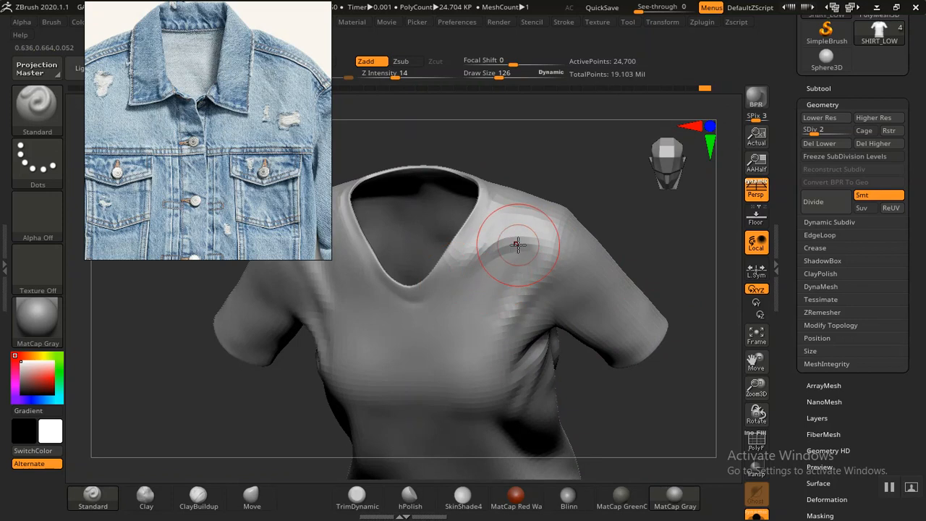
mouse_move(488, 268)
mouse_down()
mouse_move(515, 248)
mouse_move(569, 249)
mouse_move(517, 227)
mouse_move(556, 240)
mouse_up()
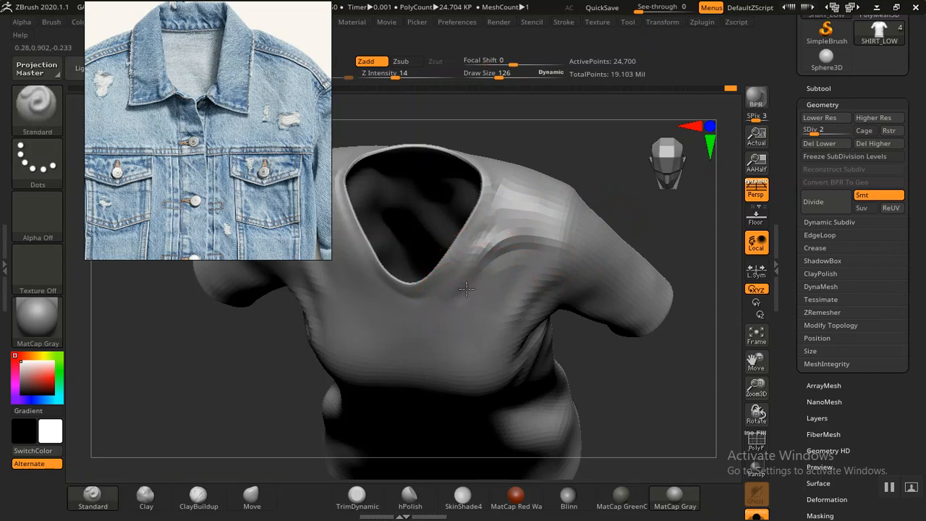
shift+drag(470, 276, 486, 272)
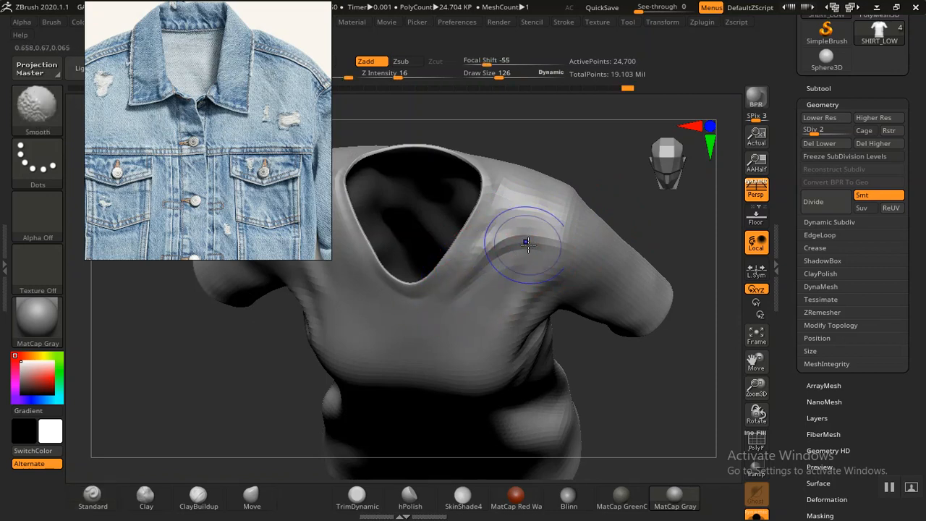
shift+drag(527, 237, 558, 242)
mouse_move(674, 340)
shift+mouse_down()
mouse_move(666, 304)
mouse_move(600, 250)
shift+mouse_up()
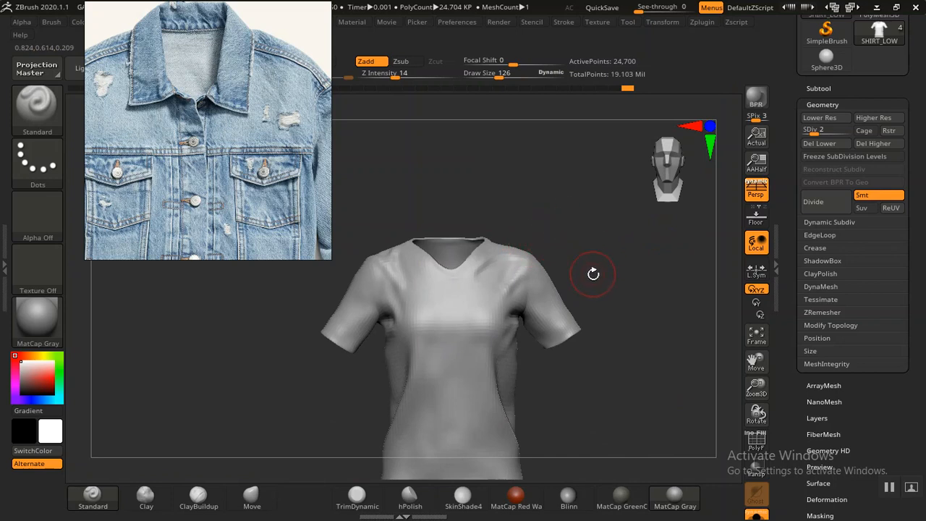
Examine the sculpted folds around the shirt's shoulders, neckline, side, underarm and hem from several angles
mouse_move(608, 318)
mouse_down()
mouse_move(601, 327)
mouse_move(495, 317)
mouse_move(562, 306)
mouse_move(683, 364)
mouse_move(678, 326)
mouse_move(631, 305)
mouse_move(620, 338)
mouse_move(577, 352)
mouse_move(591, 261)
mouse_move(557, 257)
mouse_move(521, 274)
mouse_up()
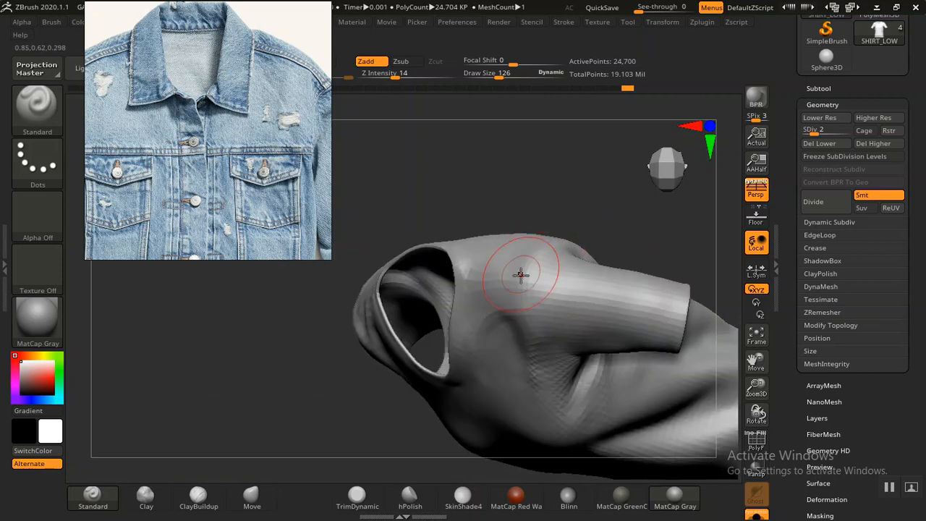
drag(633, 248, 499, 250)
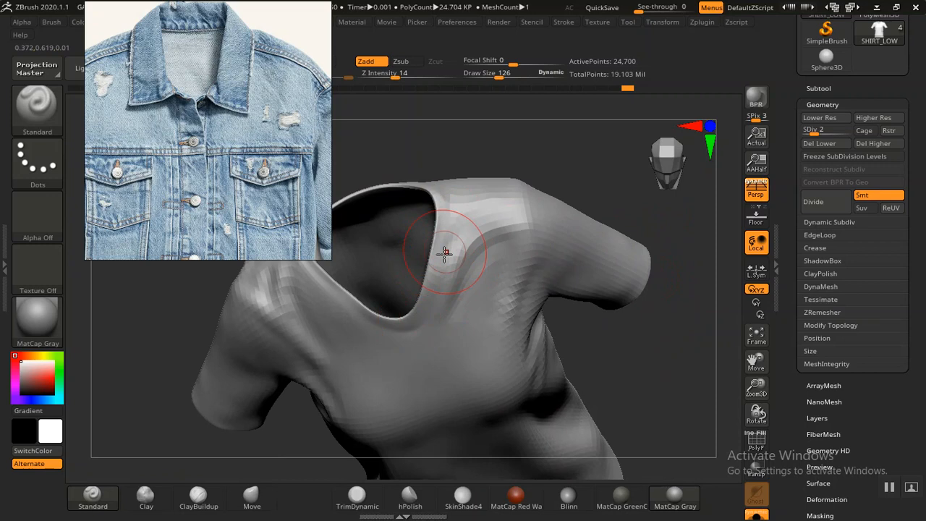
drag(652, 343, 500, 249)
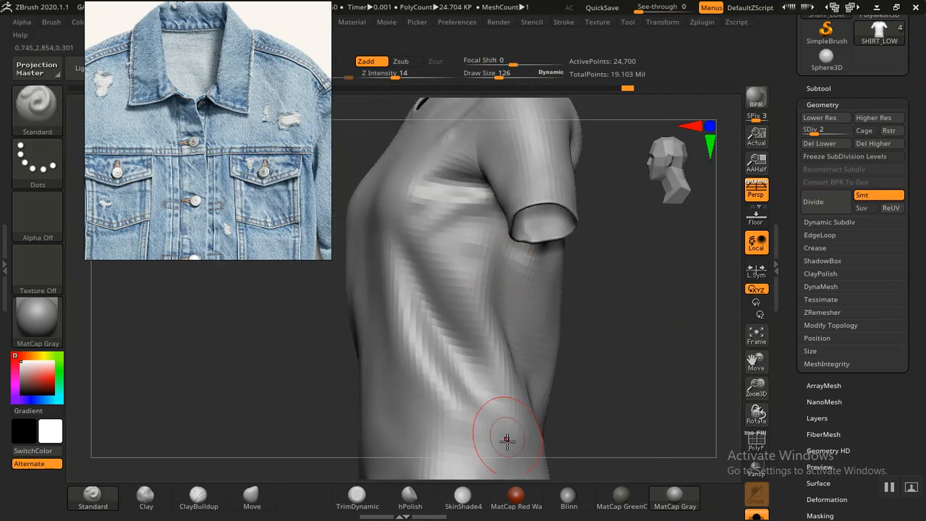
drag(605, 354, 489, 289)
drag(616, 284, 590, 341)
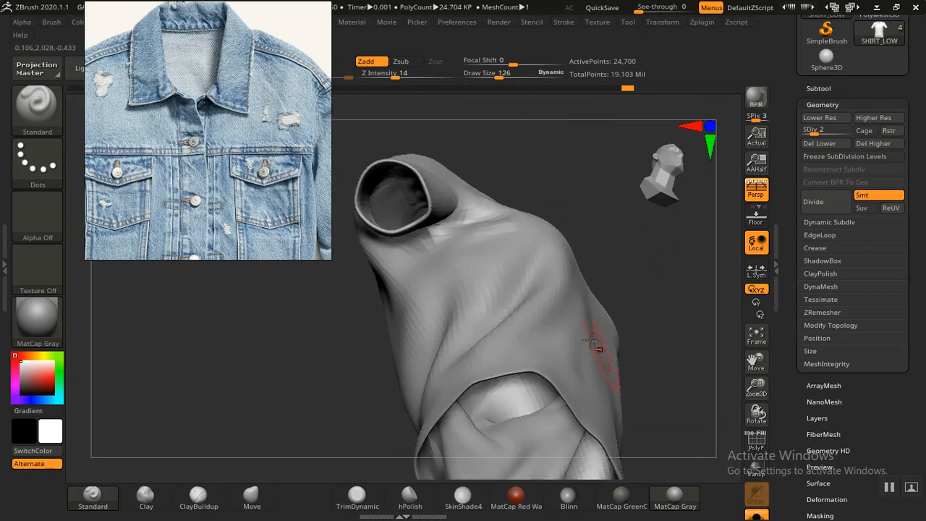
drag(517, 162, 447, 192)
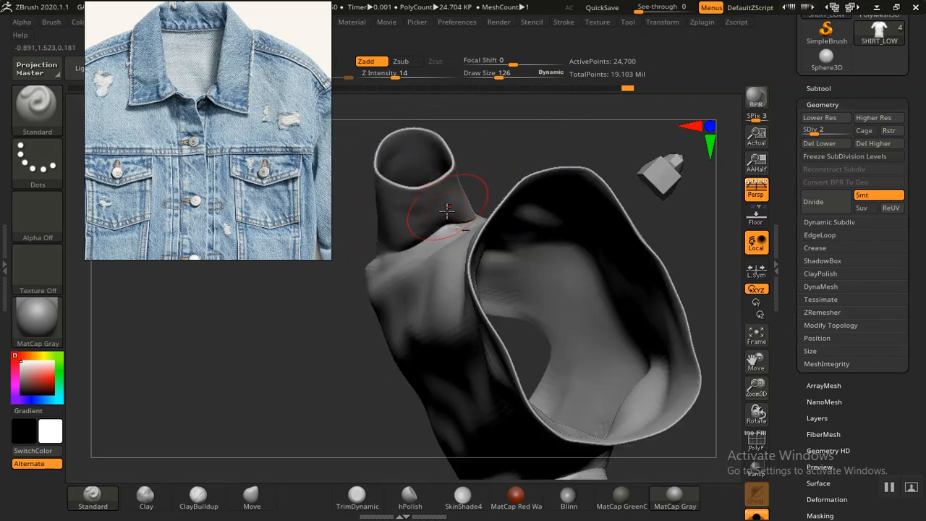
drag(554, 145, 517, 223)
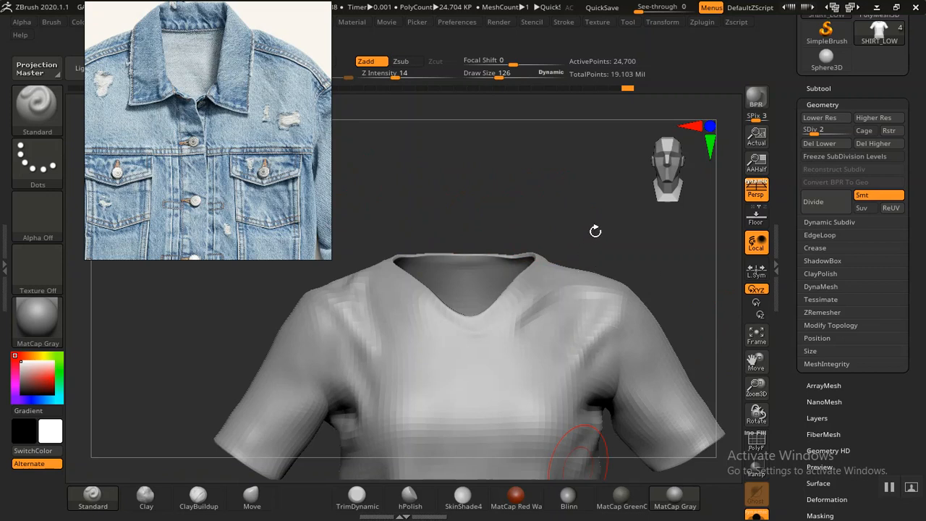
Raise the shirt from subdivision level 2 to level 6 to check the folds at full resolution
drag(600, 233, 606, 233)
key(ctrl+d)
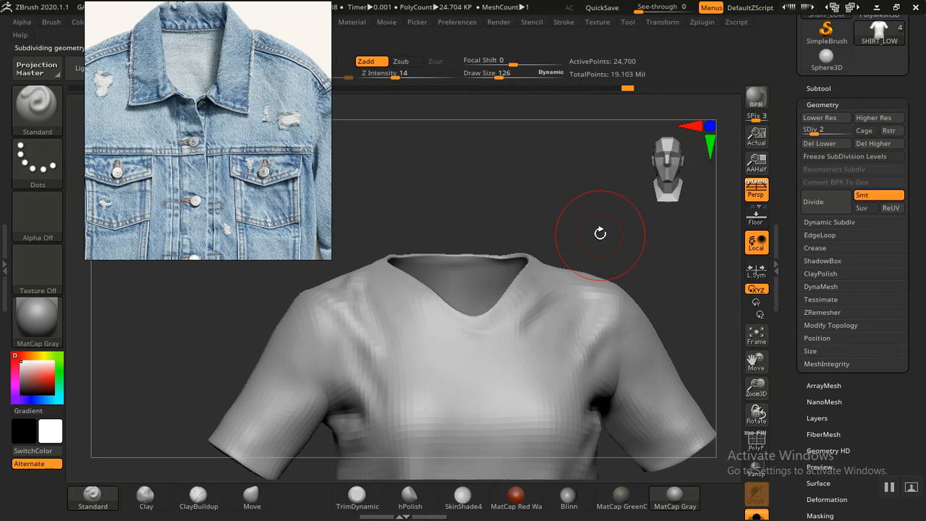
key(d)
key(d)
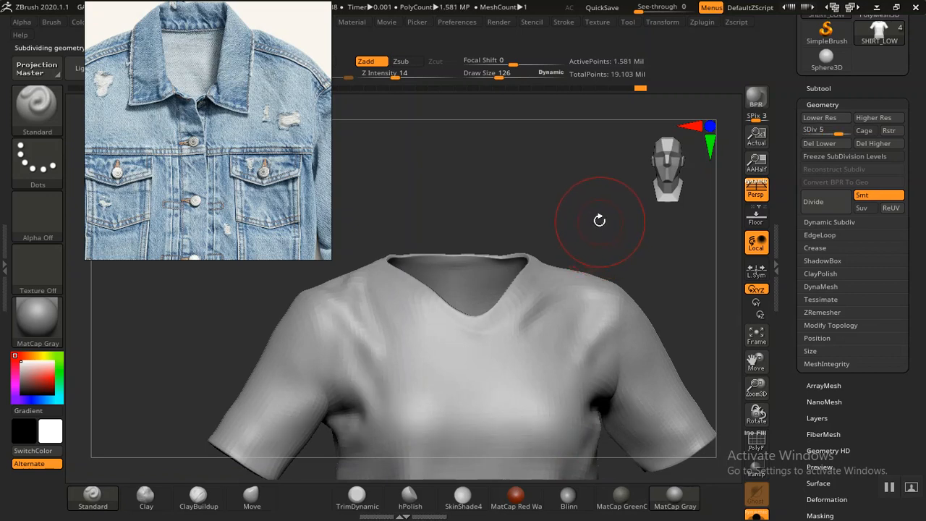
key(d)
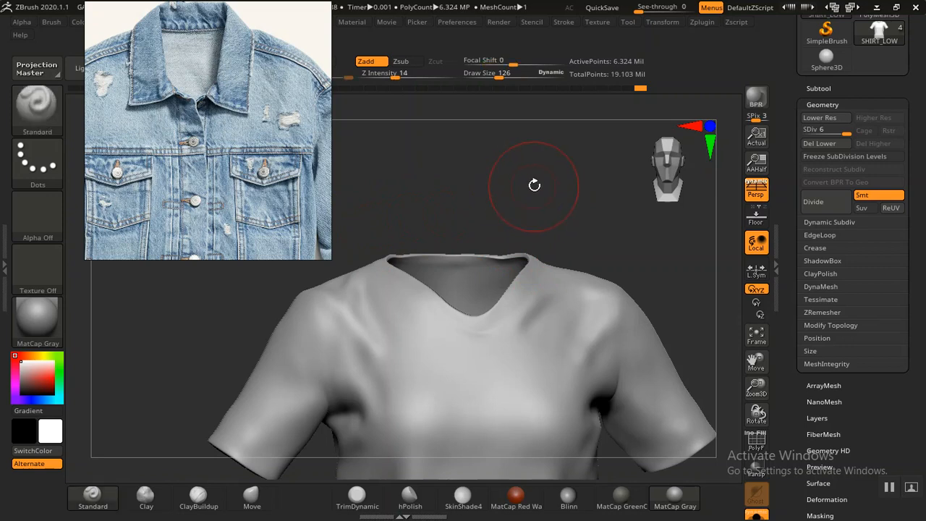
Lower the shirt to subdivision level 3
key(shift)
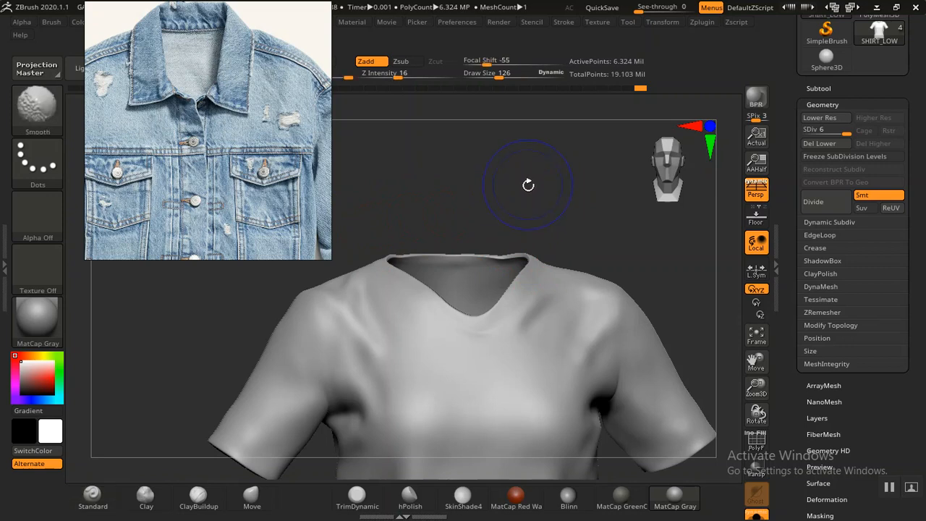
key(shift+d)
key(shift+d)
key(shift+d)
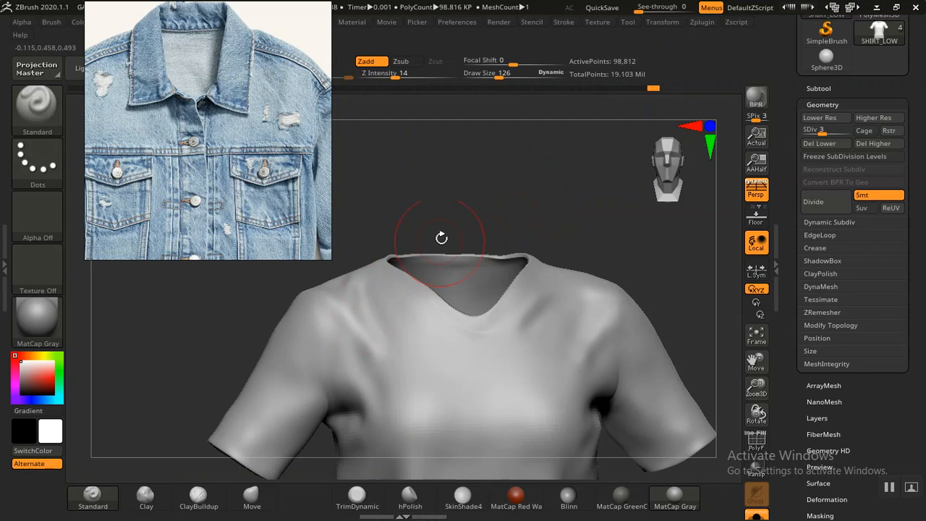
drag(451, 220, 513, 269)
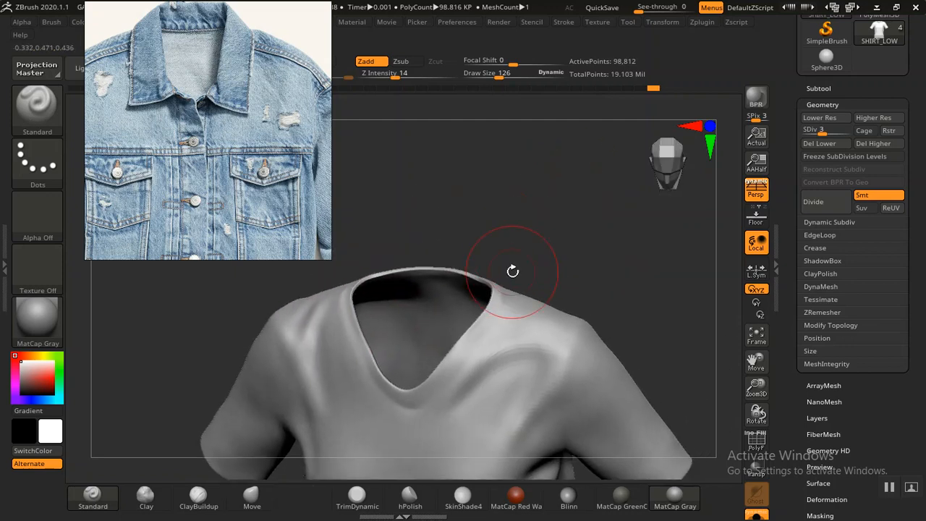
Reduce the brush's draw size to 58 and switch to the Inflat brush for the neckline
key(bracketleft)
key(bracketleft)
key(bracketleft)
key(bracketleft)
key(bracketleft)
key(bracketleft)
key(bracketleft)
mouse_move(510, 237)
mouse_down()
mouse_move(519, 207)
mouse_move(551, 272)
mouse_move(496, 236)
mouse_up()
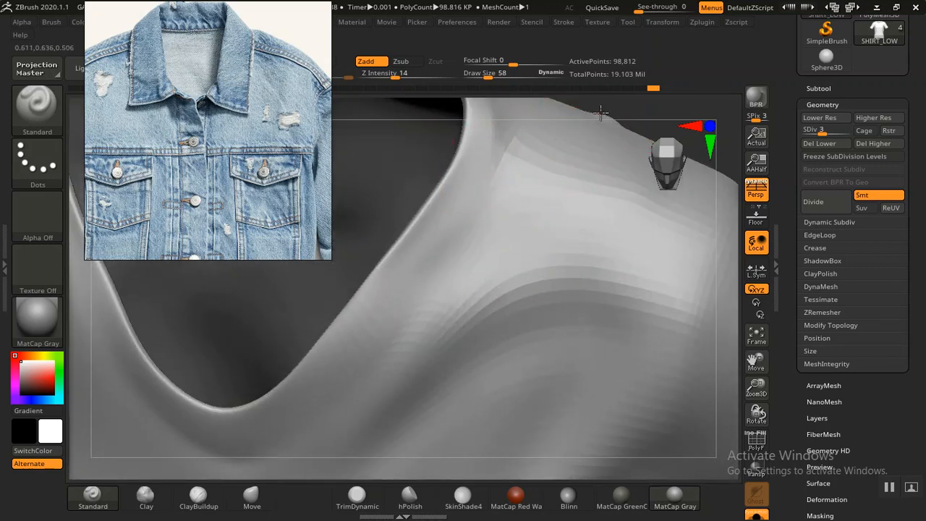
alt+drag(604, 109, 535, 94)
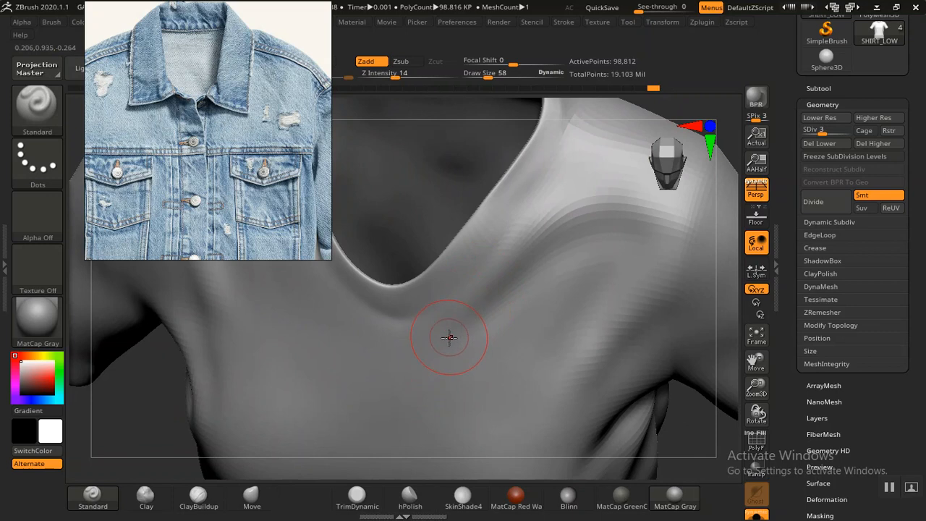
key(b)
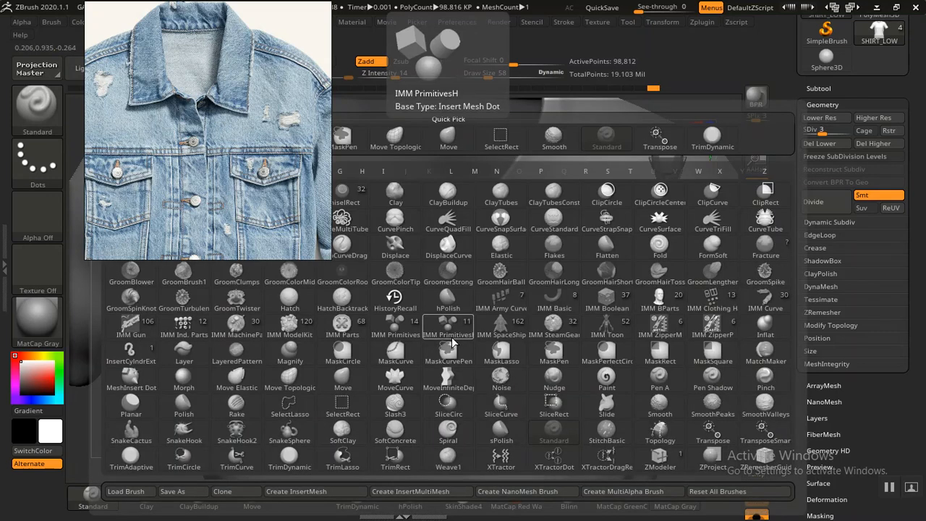
key(i)
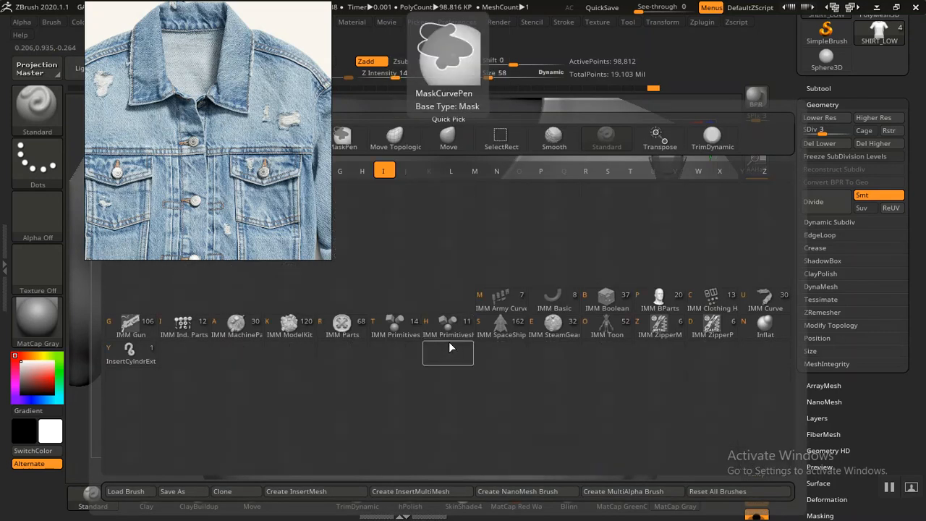
click(764, 334)
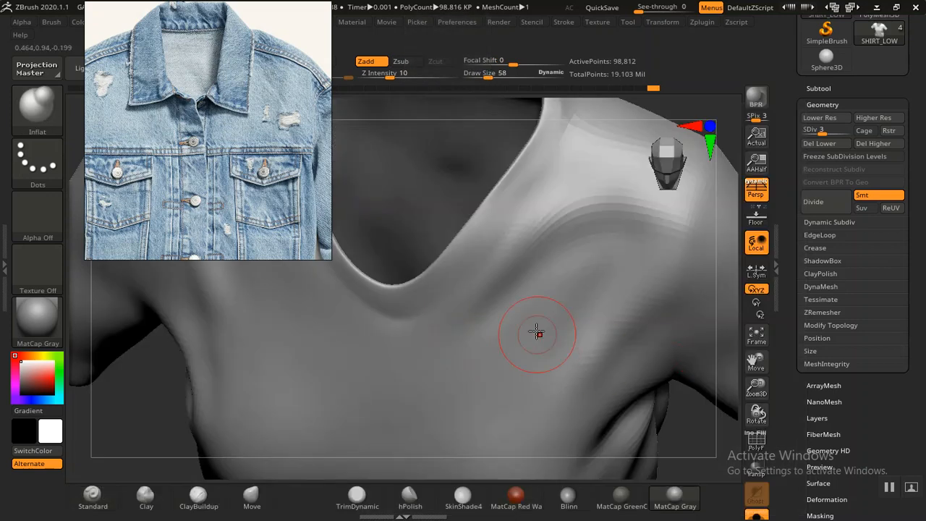
Inflate the rim along the left side of the front neckline down toward the base of the V
mouse_move(707, 442)
mouse_down()
mouse_move(662, 474)
mouse_move(608, 478)
mouse_up()
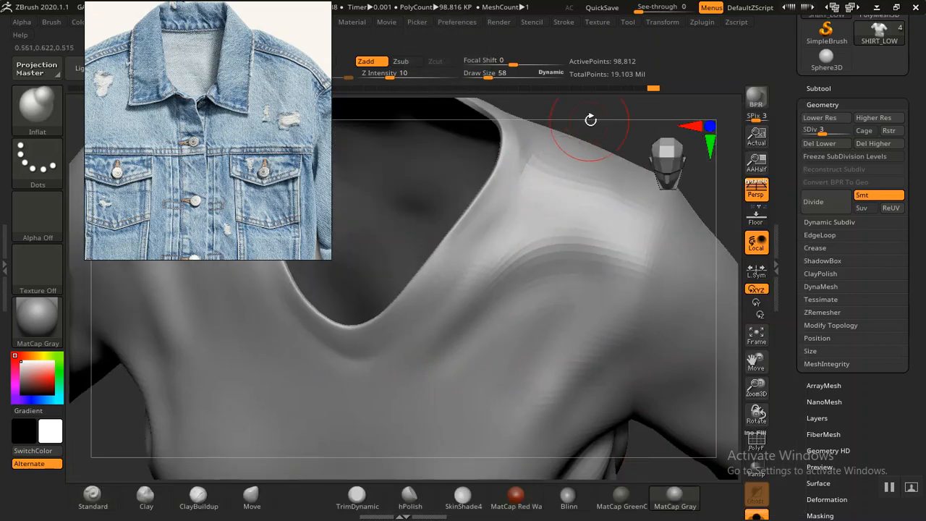
alt+drag(591, 120, 573, 198)
drag(494, 248, 489, 259)
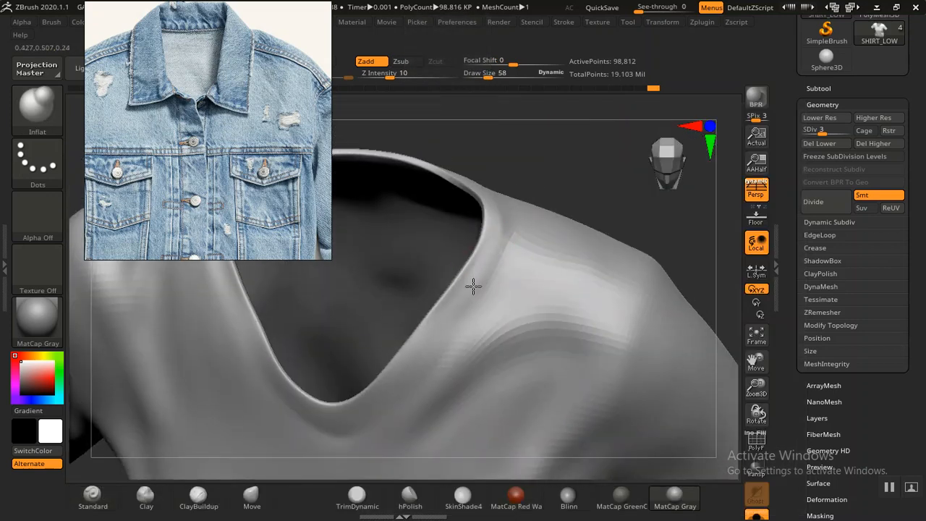
drag(460, 308, 437, 340)
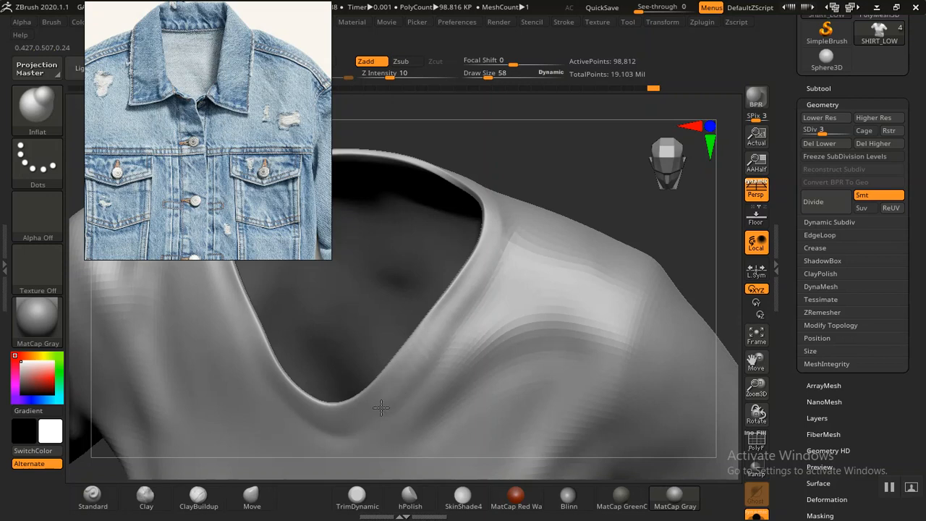
drag(545, 141, 595, 151)
Inflate the rim from the base of the V up the right side of the neckline to the shoulder
alt+drag(503, 171, 540, 169)
mouse_move(568, 143)
mouse_down()
mouse_move(589, 159)
mouse_move(562, 352)
mouse_up()
drag(602, 411, 564, 403)
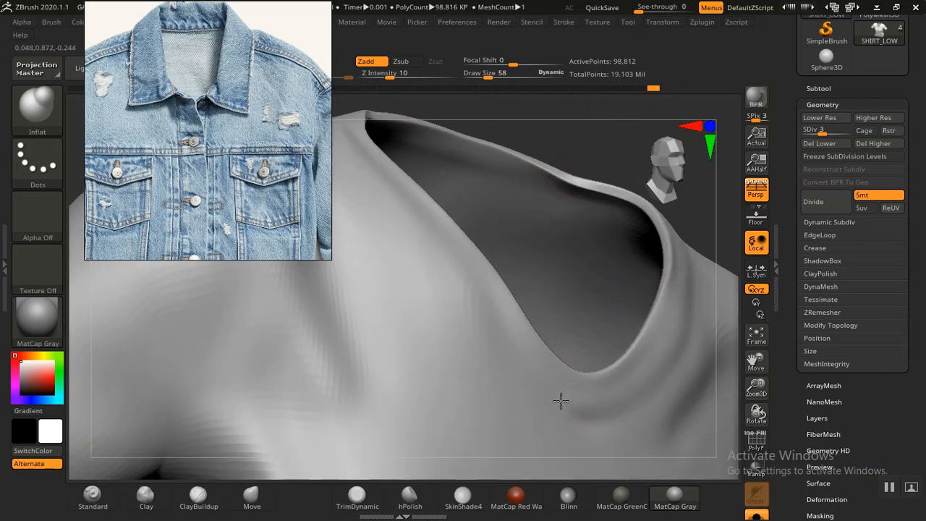
mouse_move(517, 350)
mouse_down()
mouse_move(416, 215)
mouse_move(443, 210)
mouse_up()
drag(606, 152, 562, 356)
drag(577, 401, 581, 397)
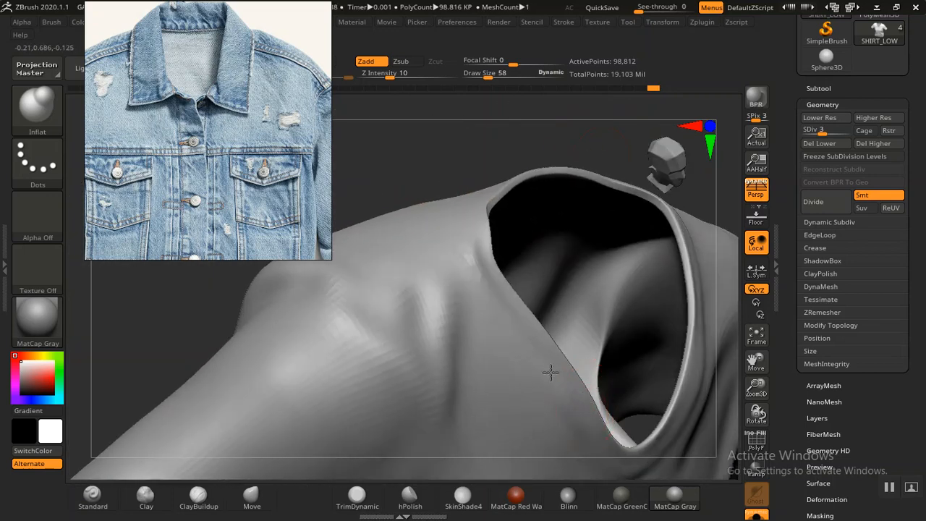
drag(482, 273, 474, 246)
Inflate the border band around the back of the neckline and smooth its edge, using the polyframe display as a guide
drag(494, 128, 574, 283)
mouse_move(650, 370)
mouse_down()
mouse_move(595, 323)
mouse_move(623, 335)
mouse_move(606, 327)
mouse_up()
key(shift+f)
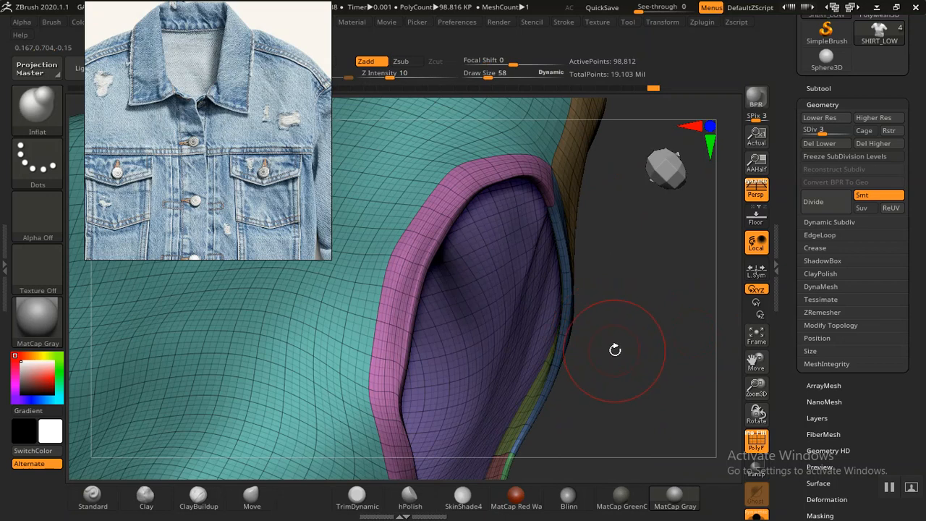
drag(621, 364, 630, 347)
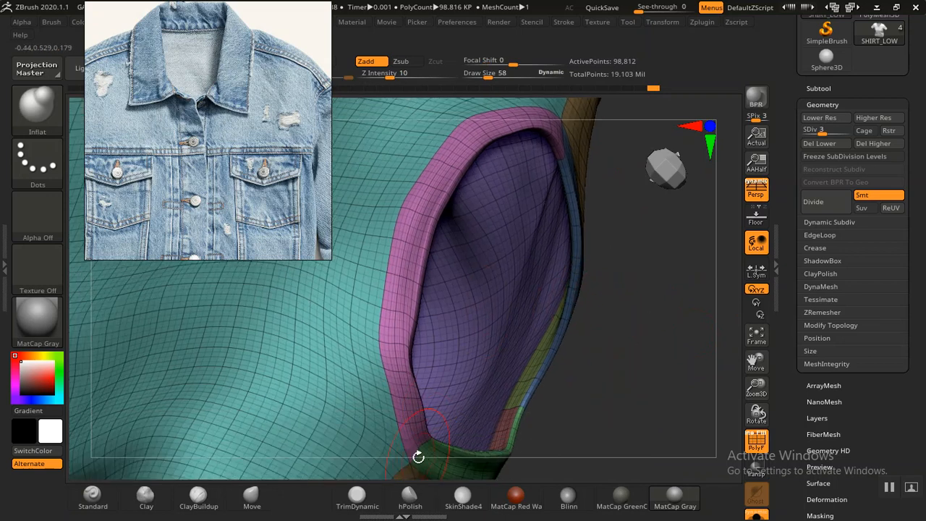
mouse_move(404, 419)
mouse_down()
mouse_move(392, 340)
mouse_move(408, 214)
mouse_move(432, 173)
mouse_move(507, 119)
mouse_up()
drag(660, 308, 683, 354)
drag(699, 417, 626, 440)
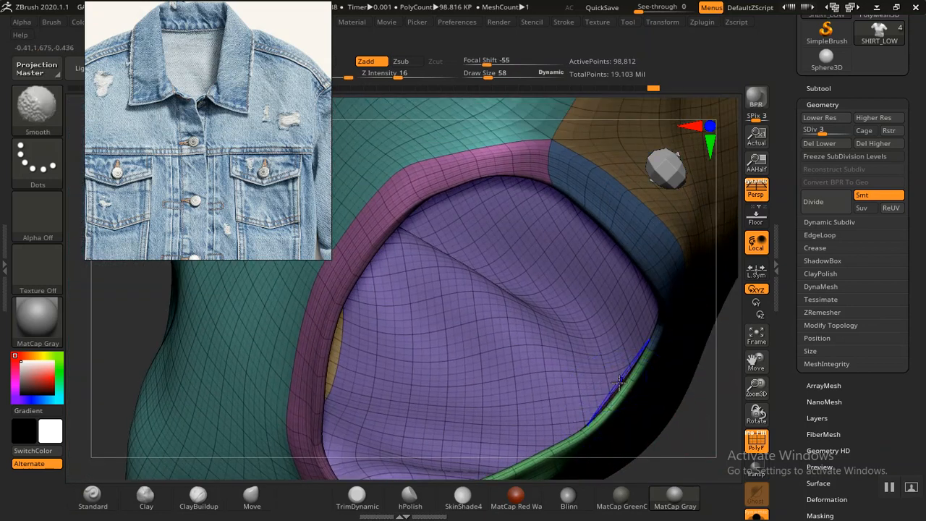
key(shift+f)
Build up the back neckline's band further with Inflat strokes along the edge toward the shoulders
drag(706, 440, 724, 441)
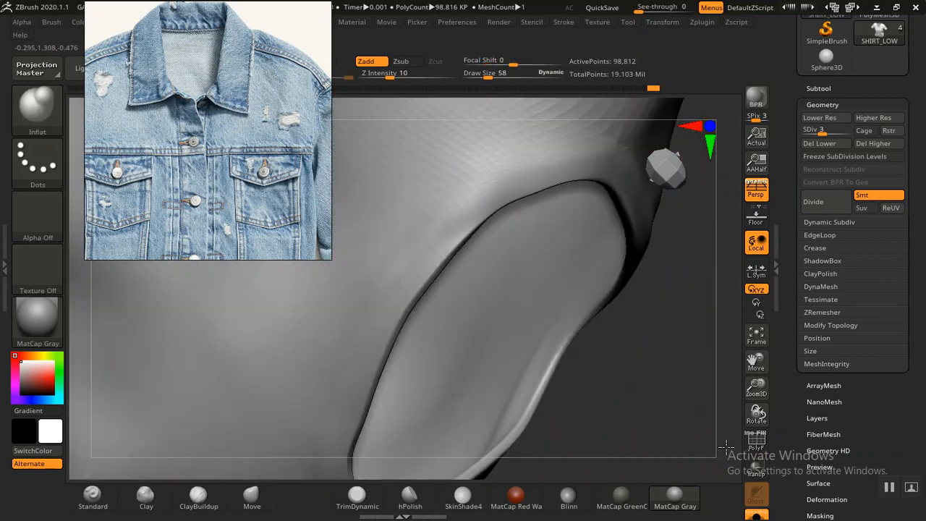
drag(689, 370, 596, 330)
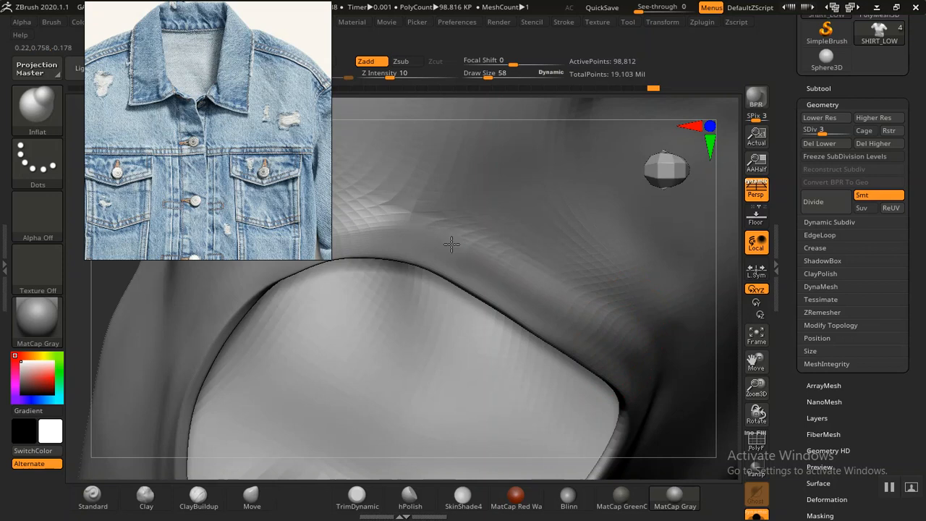
mouse_move(95, 268)
mouse_down()
mouse_move(73, 239)
mouse_move(217, 341)
mouse_move(267, 321)
mouse_up()
mouse_move(678, 245)
mouse_down()
mouse_move(577, 271)
mouse_move(474, 366)
mouse_up()
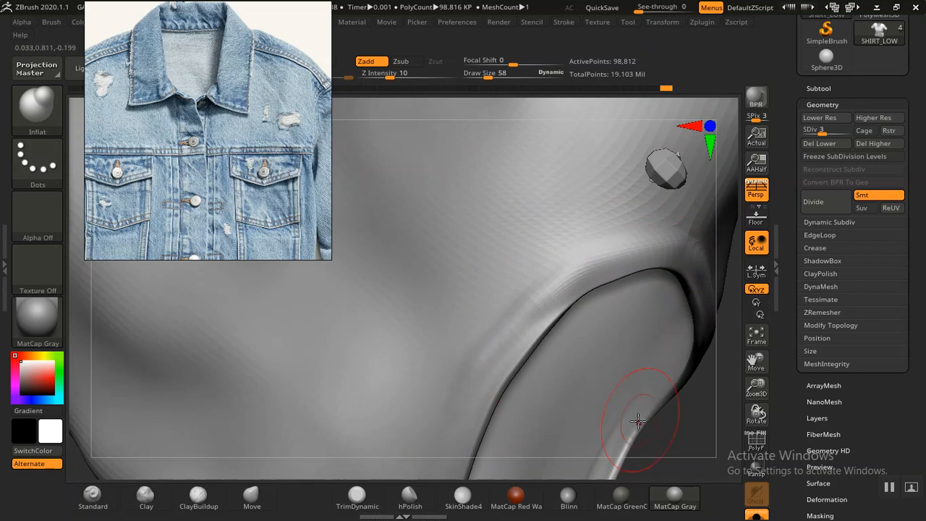
Switch to the Standard brush with a draw size of 26
click(93, 496)
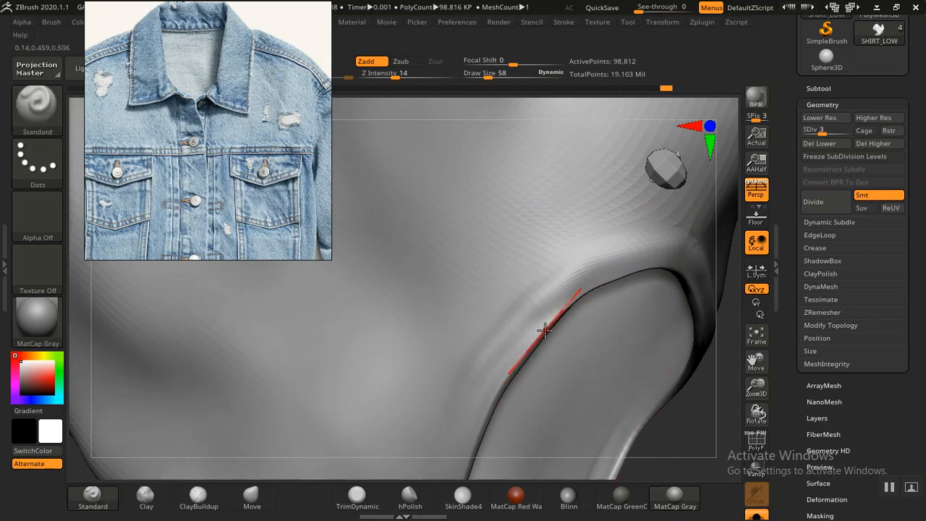
key(bracketleft)
key(bracketleft)
key(bracketleft)
key(bracketleft)
key(bracketleft)
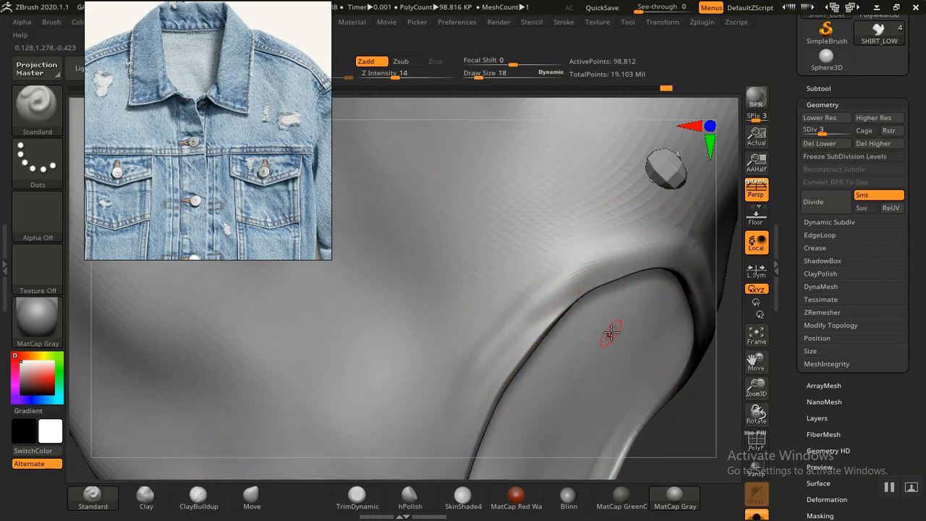
drag(681, 439, 609, 273)
alt+drag(681, 429, 492, 275)
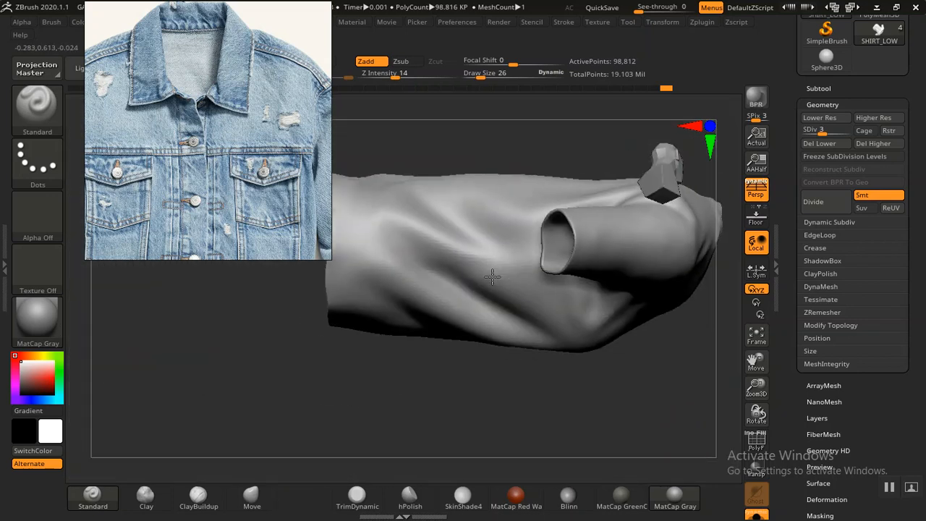
Try a Standard brush stroke along the left side of the front neckline and undo it
drag(623, 408, 419, 259)
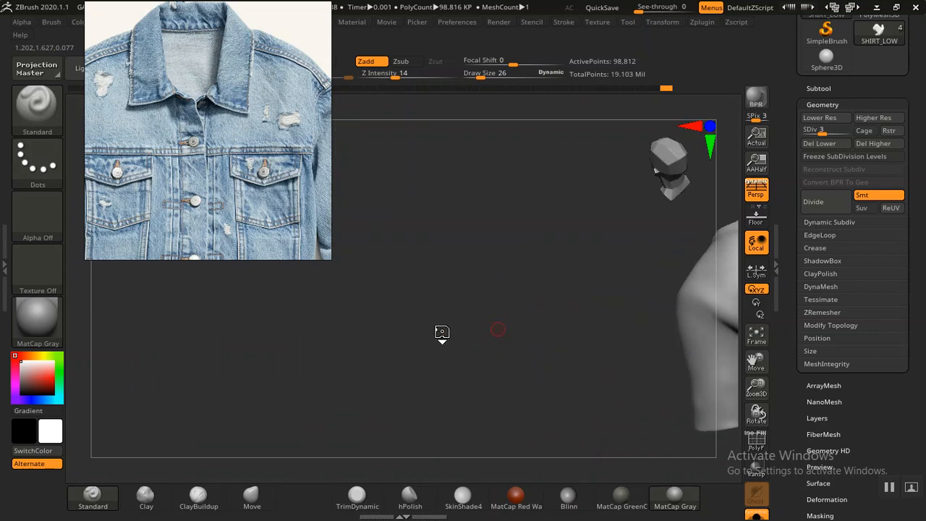
drag(488, 288, 589, 434)
alt+drag(550, 156, 511, 213)
mouse_move(464, 177)
mouse_down()
mouse_move(482, 141)
mouse_move(362, 307)
mouse_up()
key(ctrl+z)
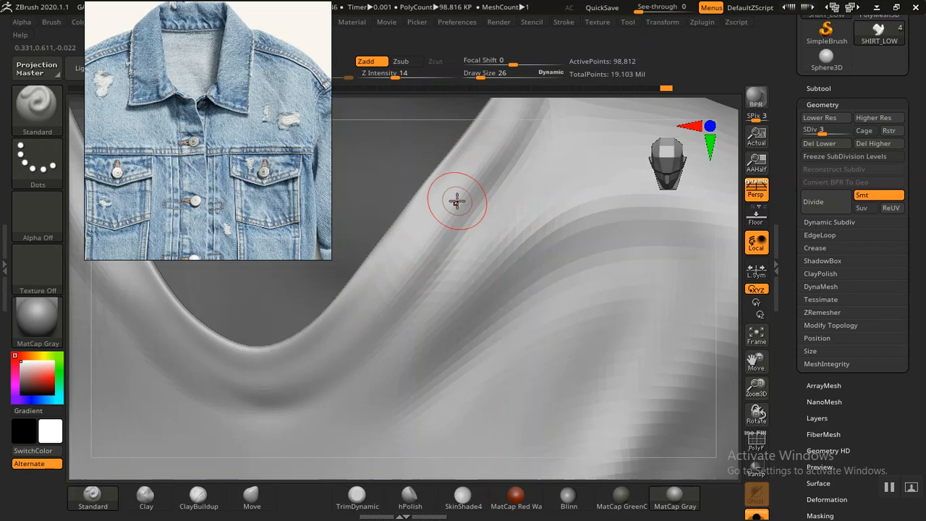
Set the Standard brush's Z Intensity to 10 and sculpt a narrow raised line along both sides of the front neckline
click(389, 75)
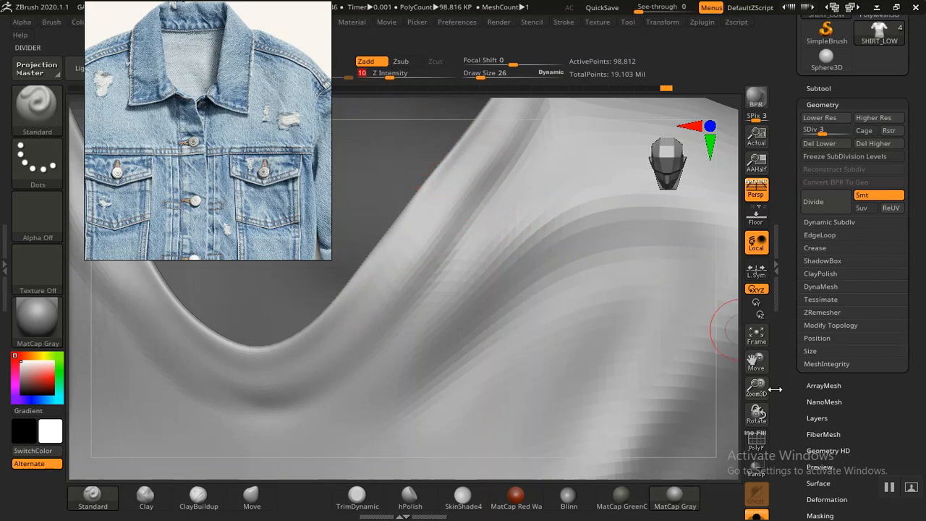
drag(756, 389, 623, 459)
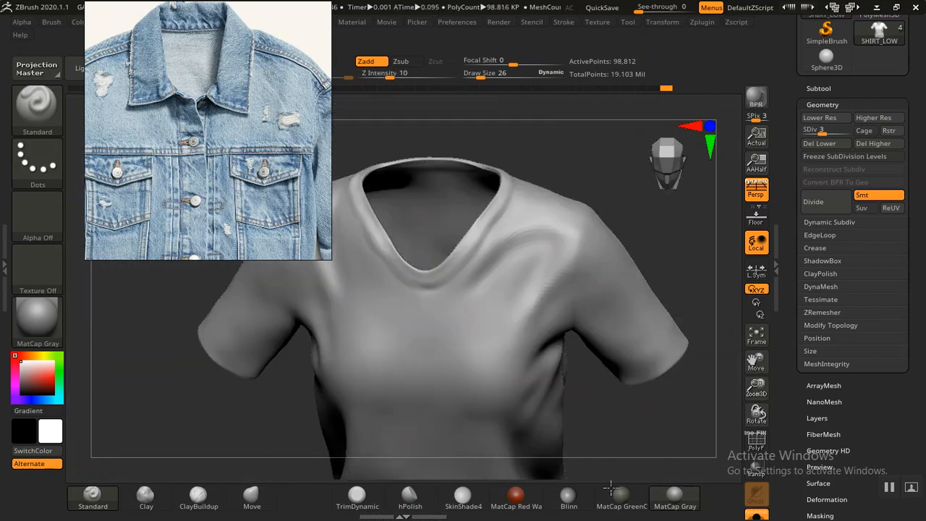
alt+drag(575, 182, 576, 253)
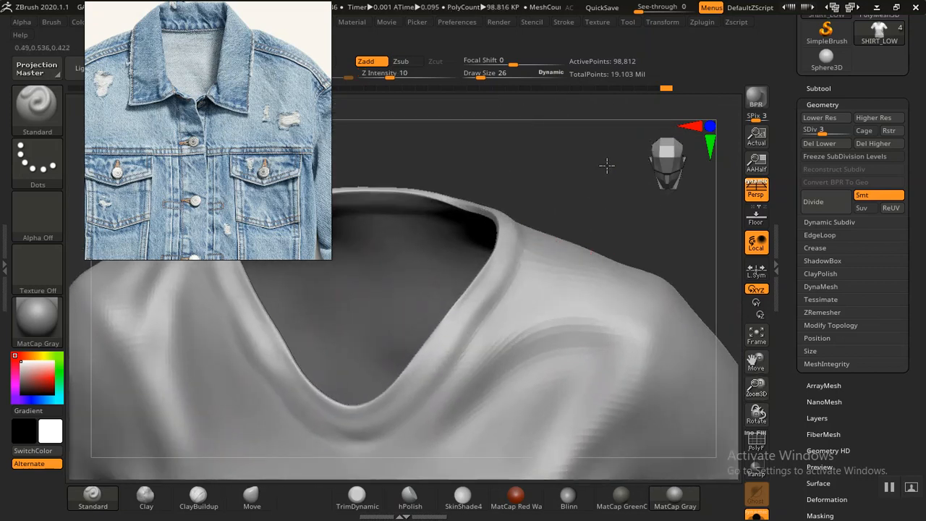
alt+drag(601, 181, 605, 170)
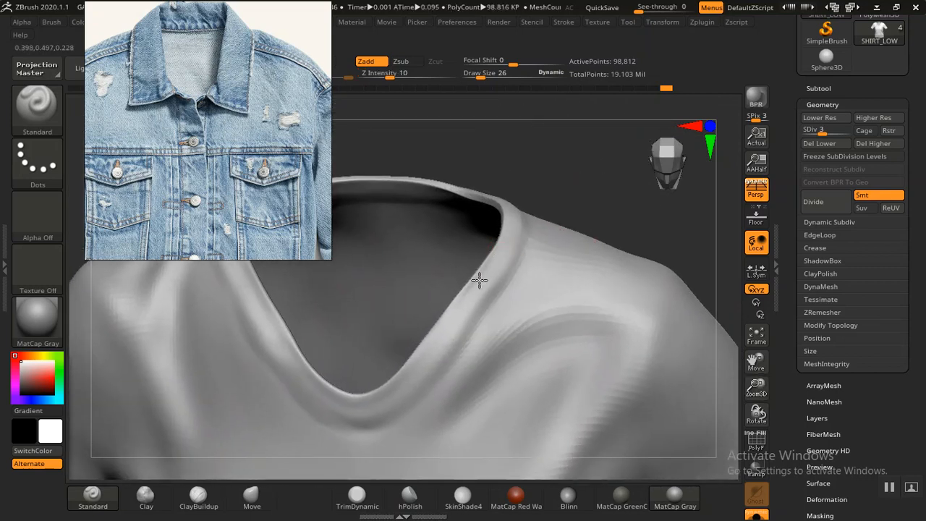
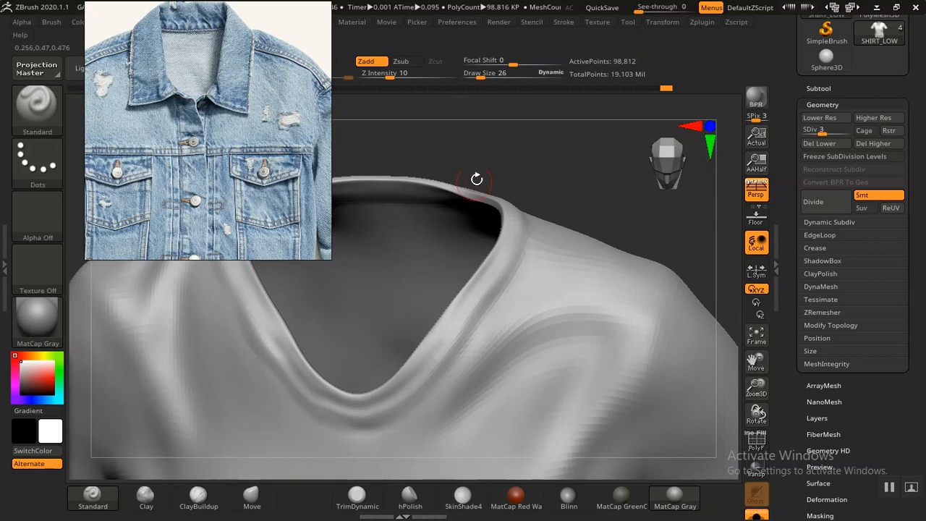
drag(513, 161, 542, 242)
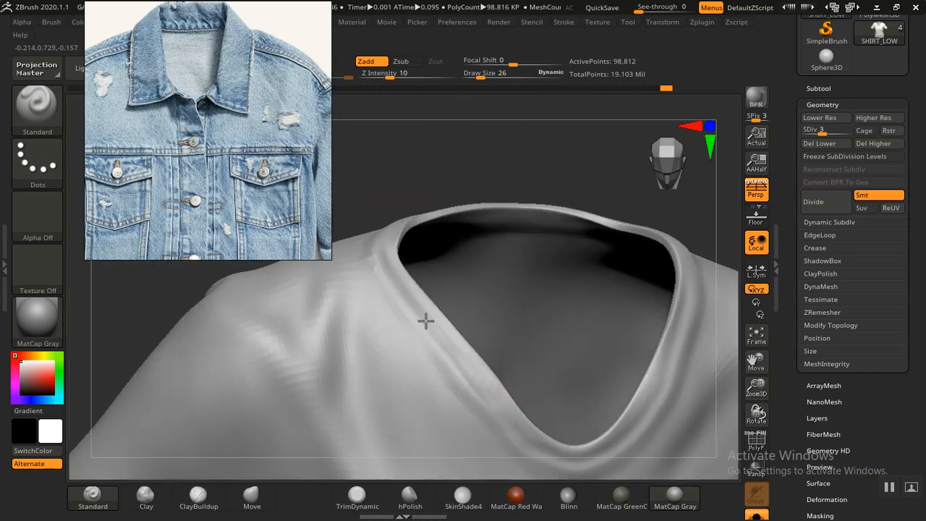
drag(391, 270, 439, 306)
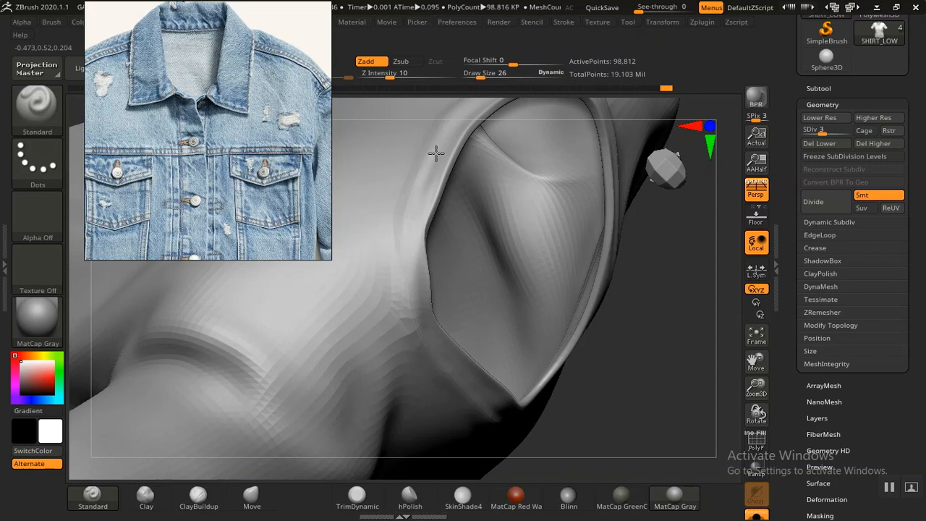
Continue the narrow raised line around the back of the neckline and over the shoulder corners
drag(652, 364, 614, 440)
drag(668, 387, 576, 350)
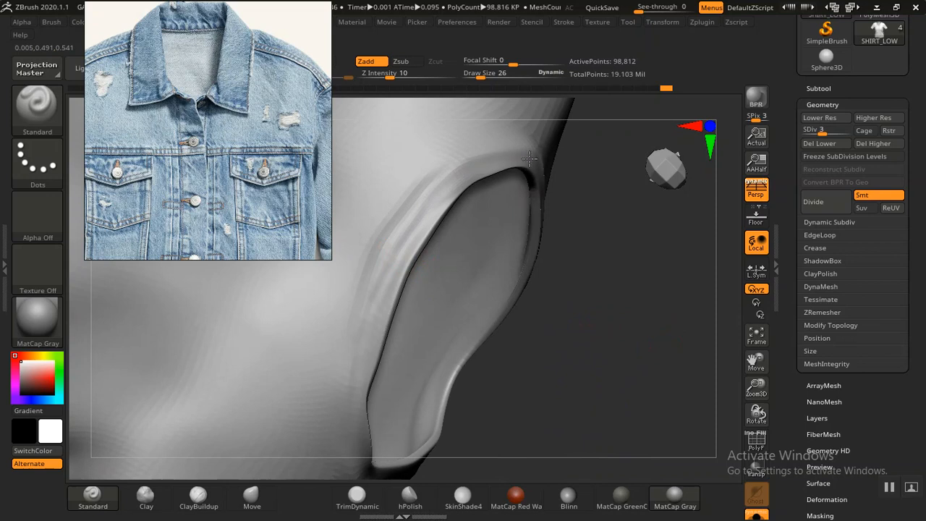
drag(648, 290, 579, 258)
drag(502, 145, 502, 170)
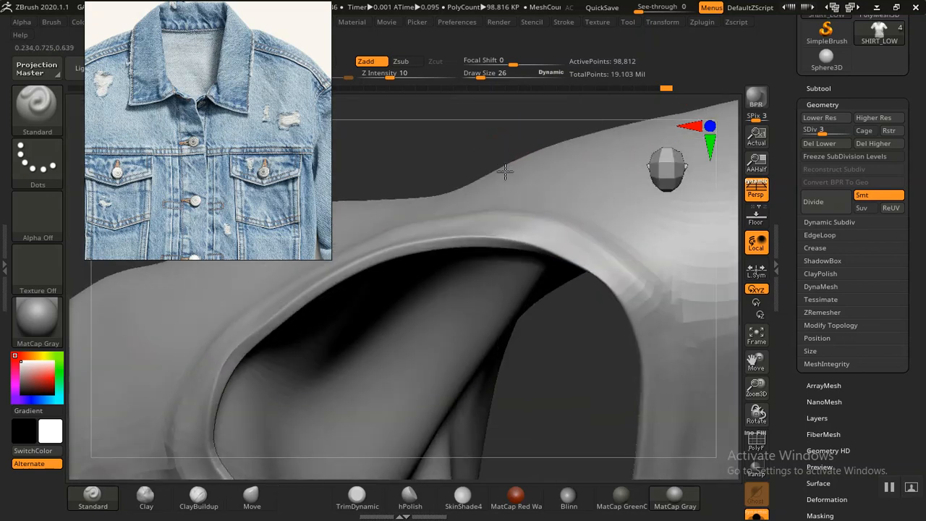
drag(641, 312, 653, 333)
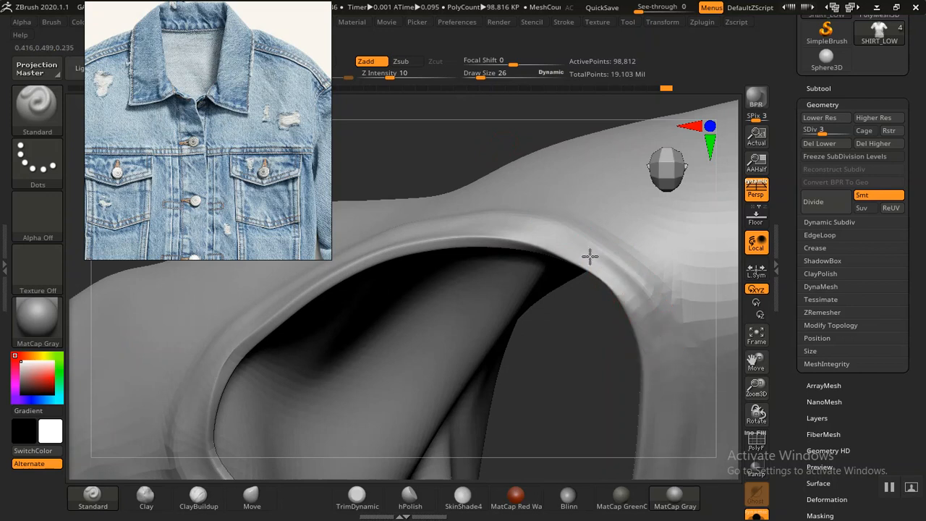
drag(523, 149, 550, 201)
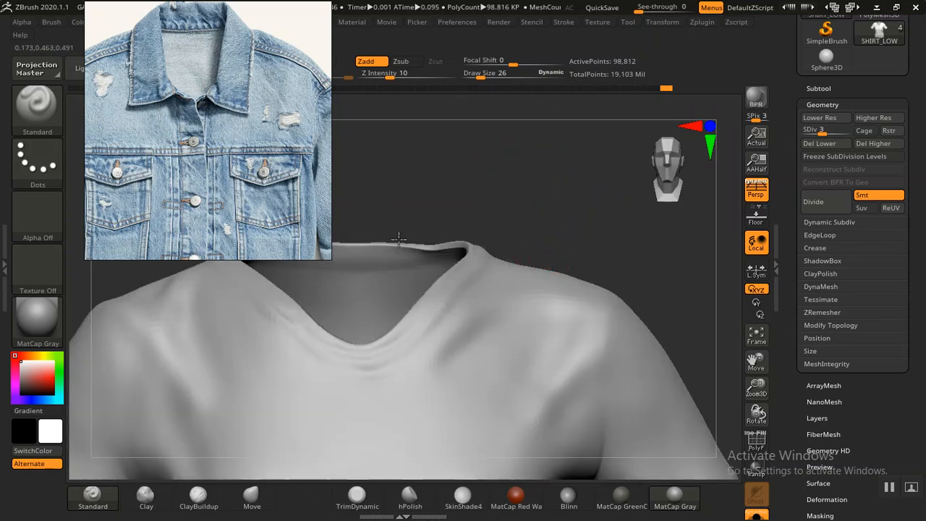
Raise the shirt to subdivision level 6 and move the reference board off the neckline area
key(ctrl+d)
key(d)
key(d)
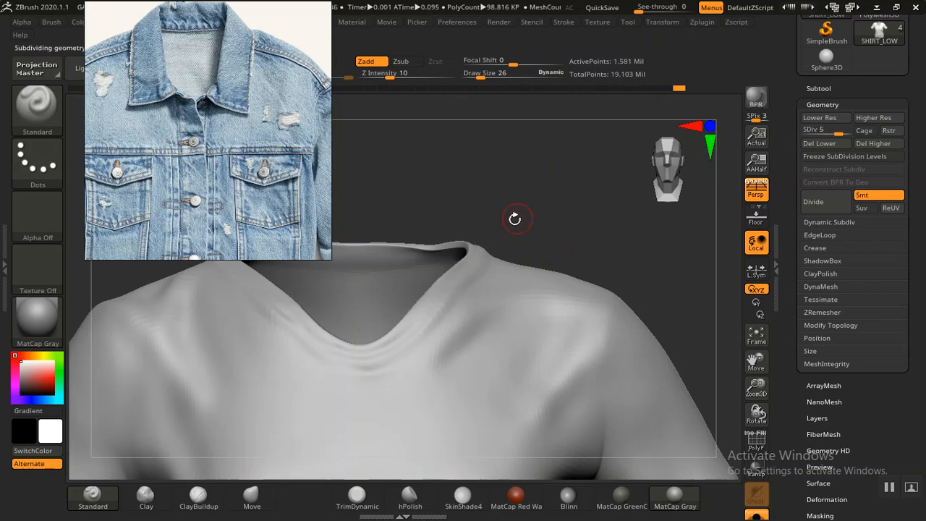
key(d)
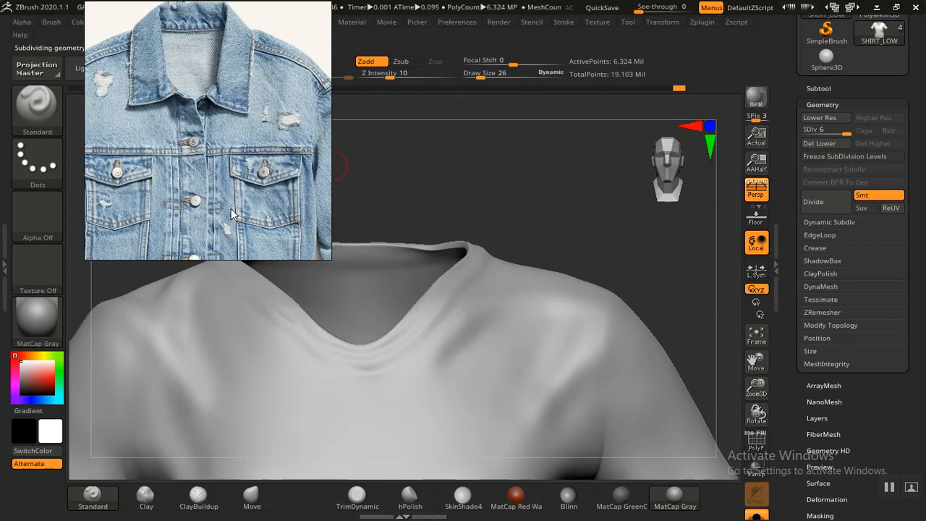
drag(232, 186, 799, 272)
drag(603, 220, 529, 238)
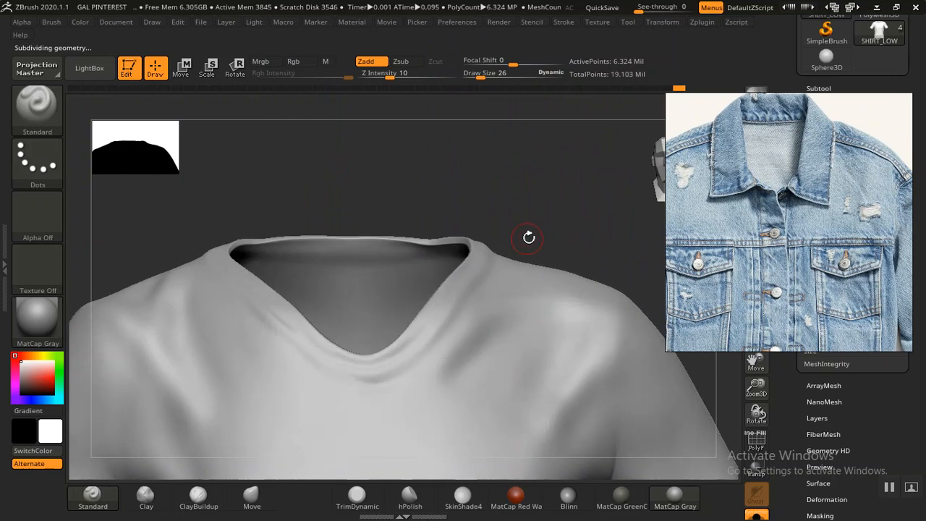
drag(293, 179, 231, 189)
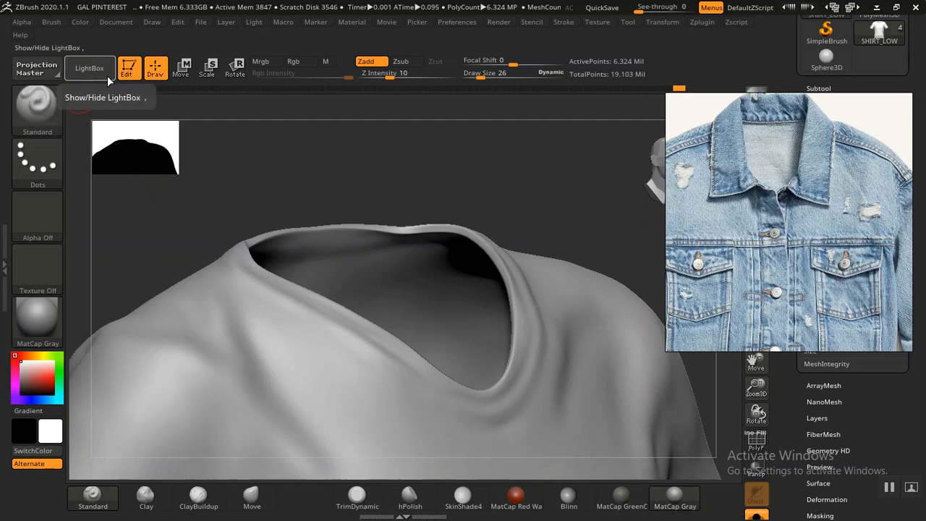
drag(249, 166, 217, 145)
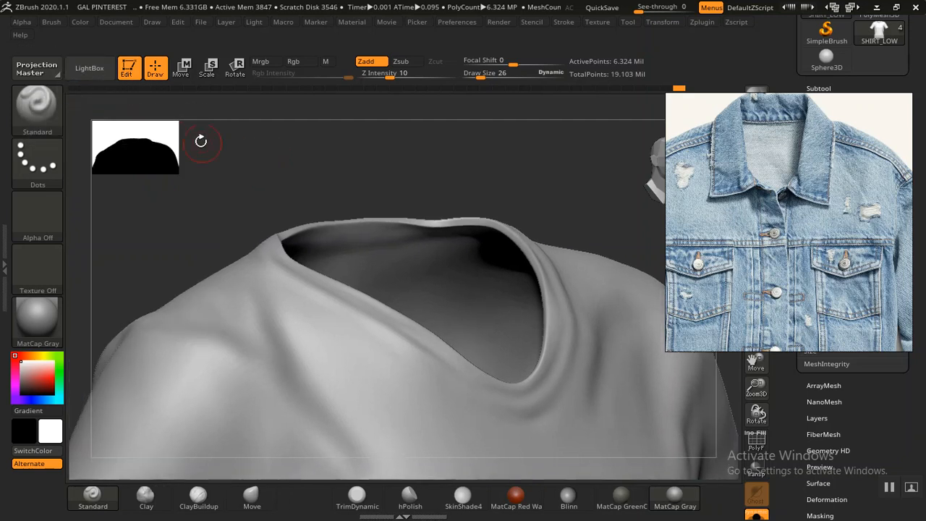
Open the ZBrush Seam Brushes folder in the LightBox brush library
click(86, 71)
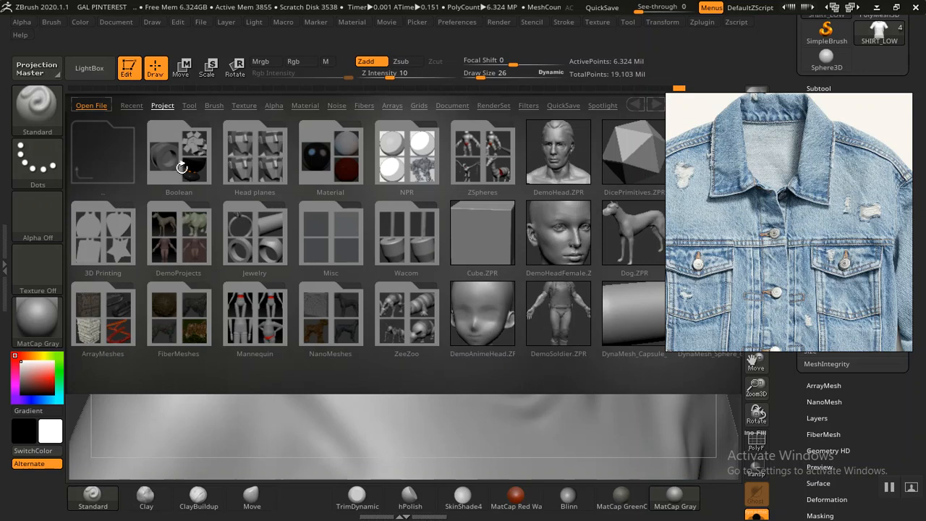
click(214, 105)
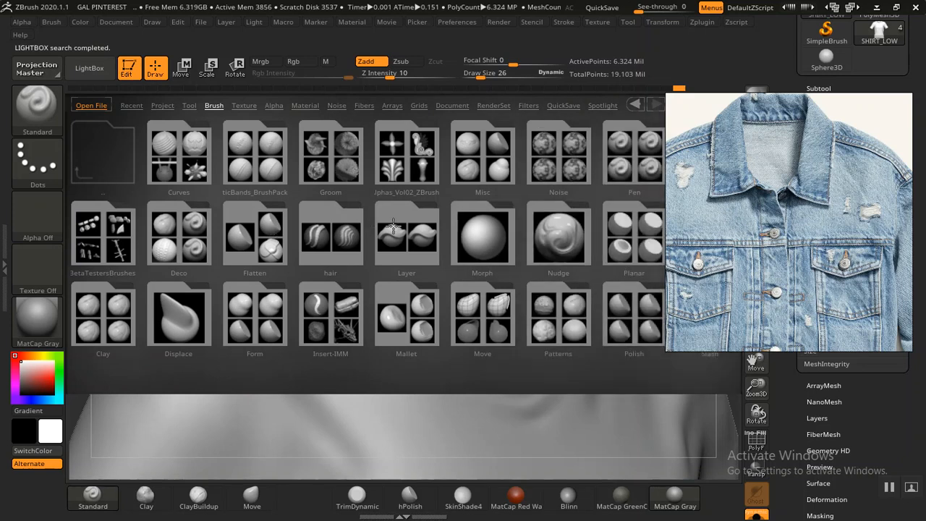
click(401, 227)
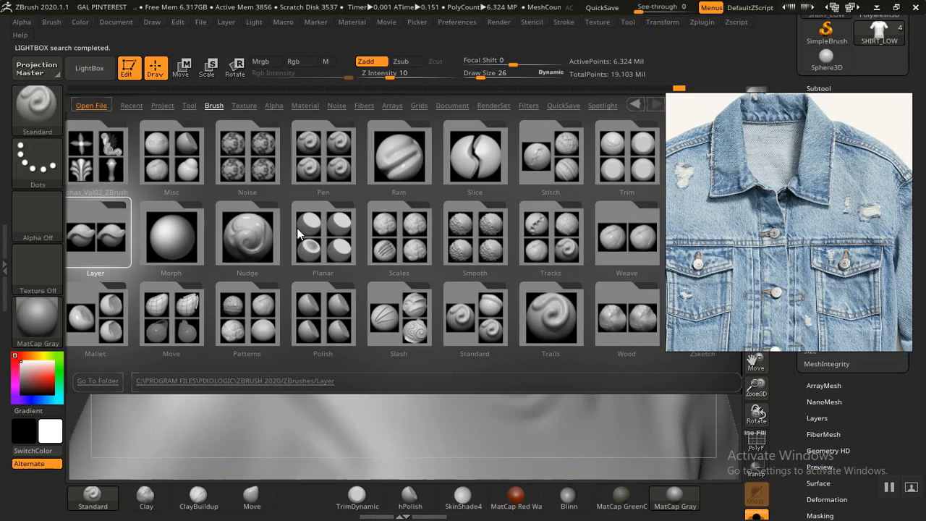
drag(298, 229, 240, 231)
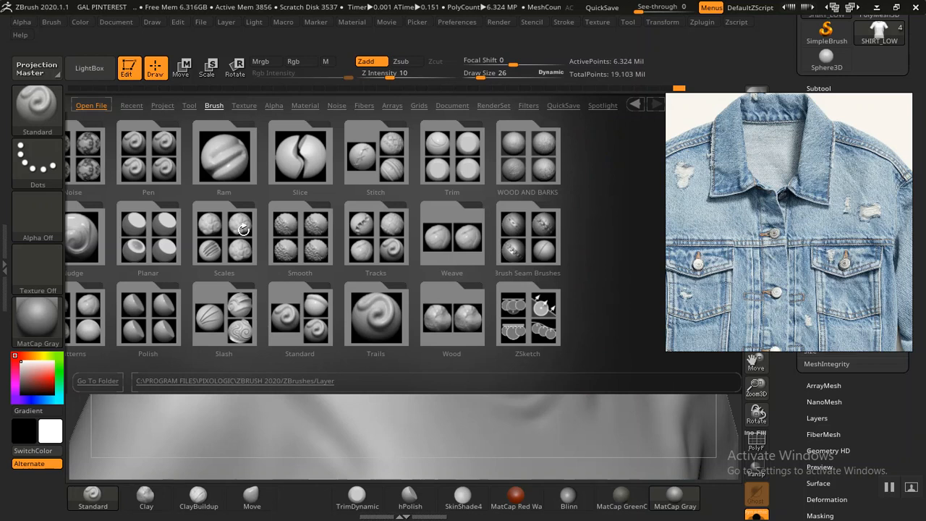
double_click(531, 243)
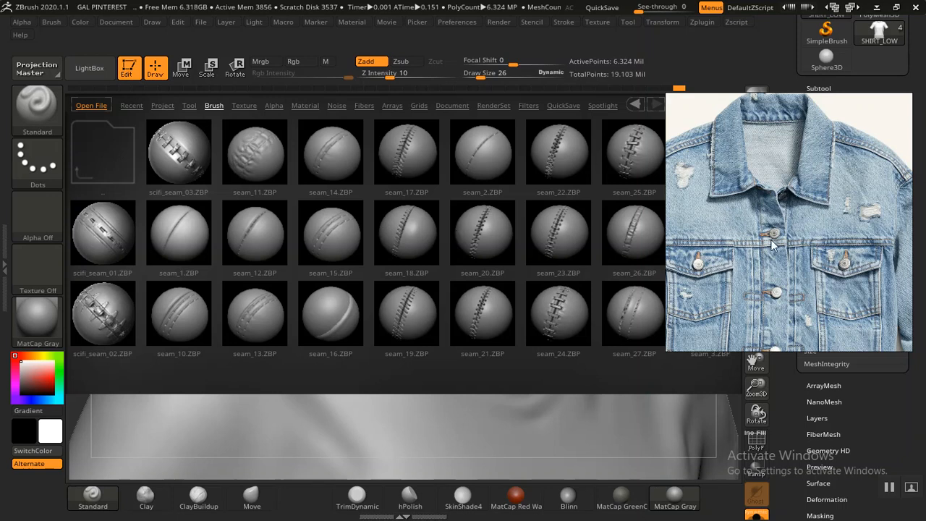
Zoom out and pan the reference board to survey the portrait and denim jacket photos
scroll(772, 246, down, 6)
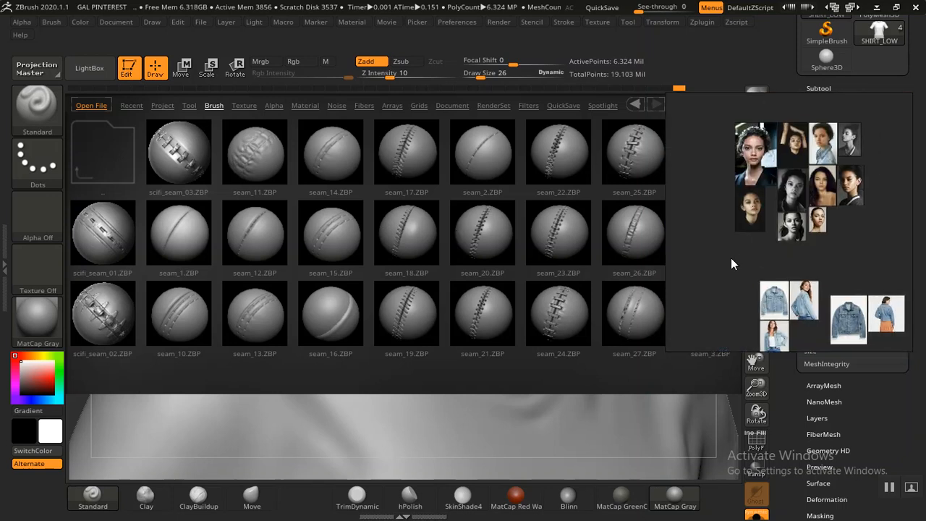
scroll(799, 211, up, 3)
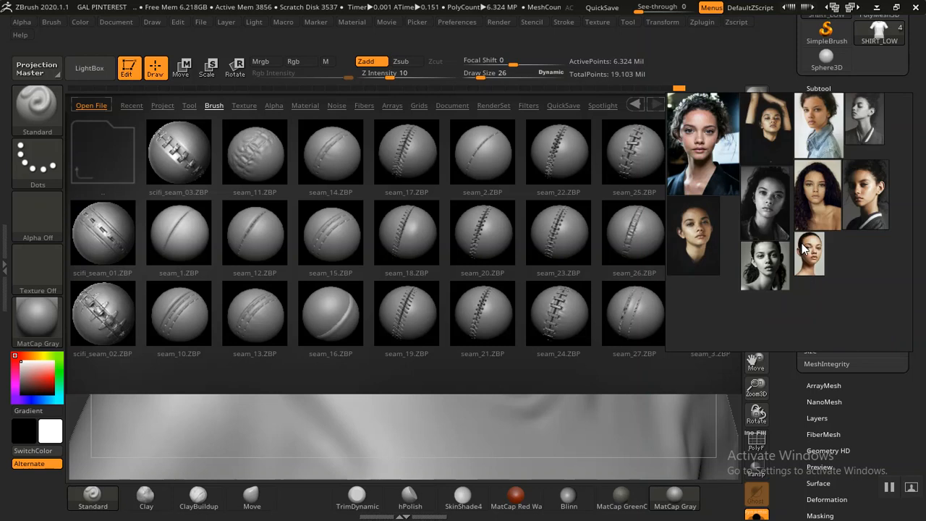
middle_drag(803, 244, 737, 264)
middle_drag(797, 254, 741, 209)
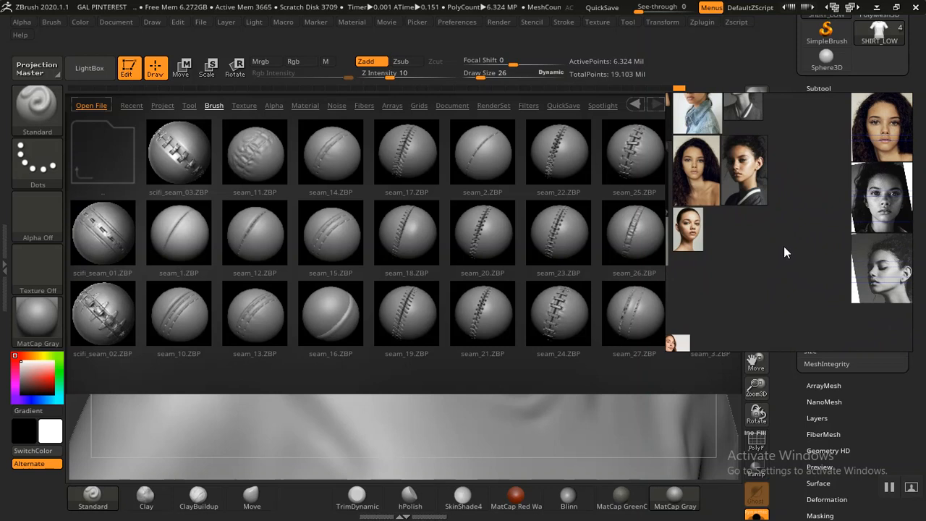
scroll(786, 249, down, 2)
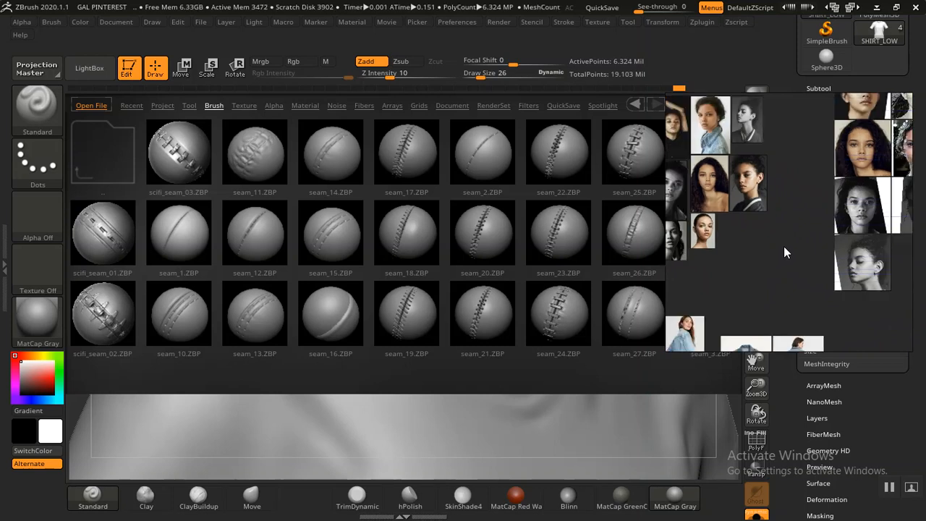
scroll(784, 246, down, 2)
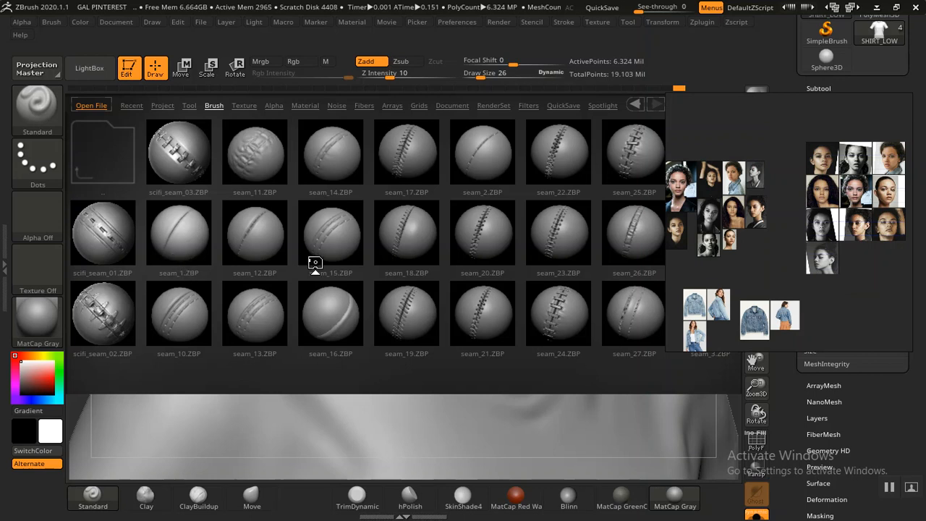
Browse the seam brushes and load the seam_9 brush
drag(353, 257, 220, 251)
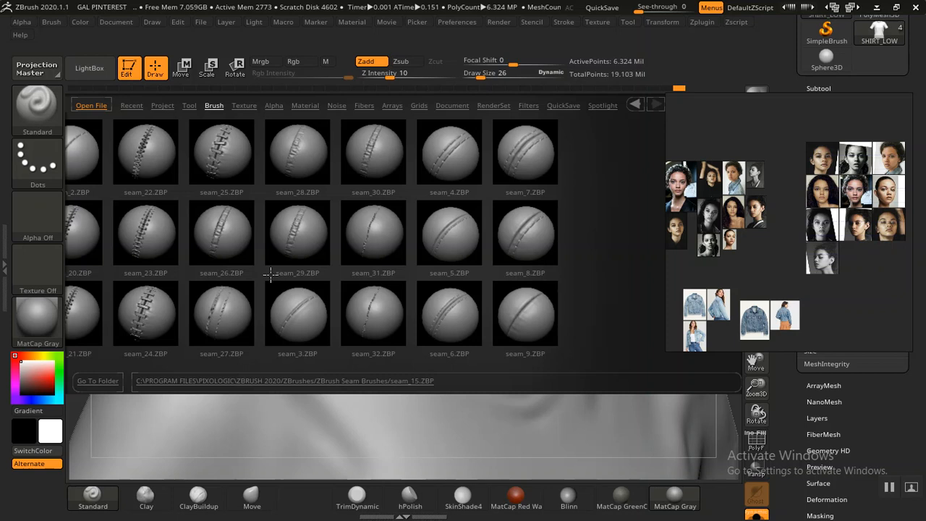
scroll(321, 275, up, 5)
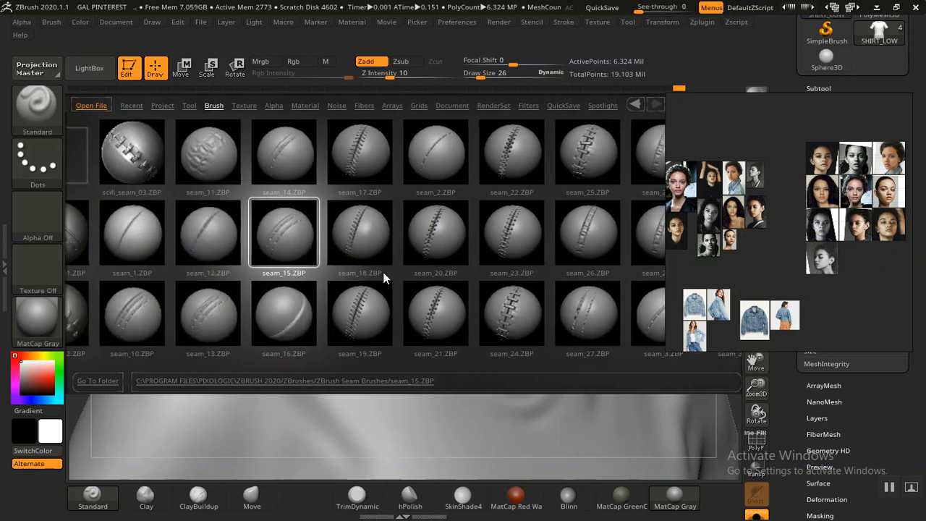
scroll(387, 274, up, 1)
scroll(394, 272, up, 1)
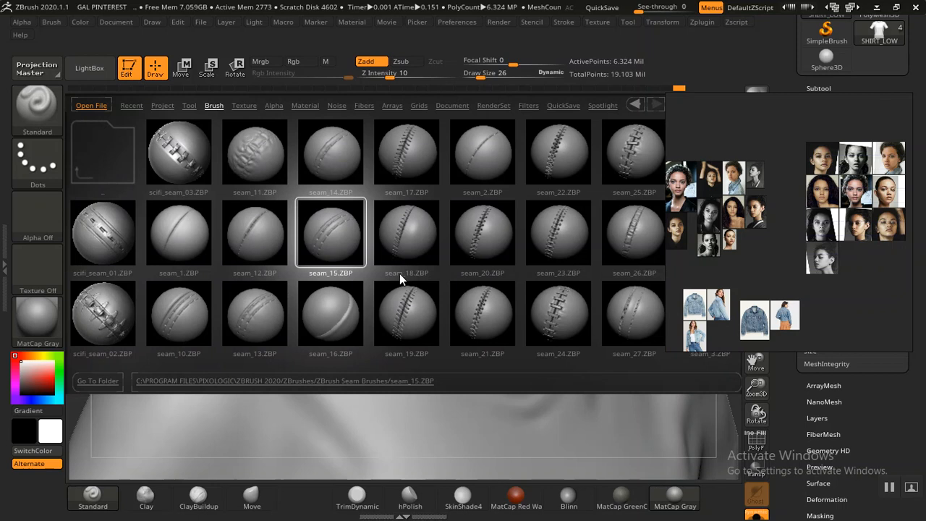
scroll(395, 274, down, 1)
scroll(333, 273, down, 8)
scroll(279, 275, down, 4)
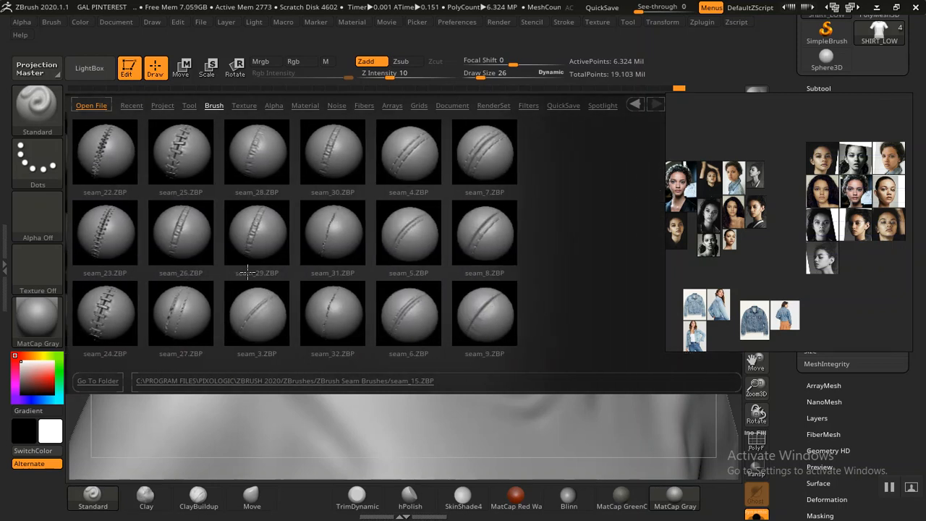
double_click(390, 312)
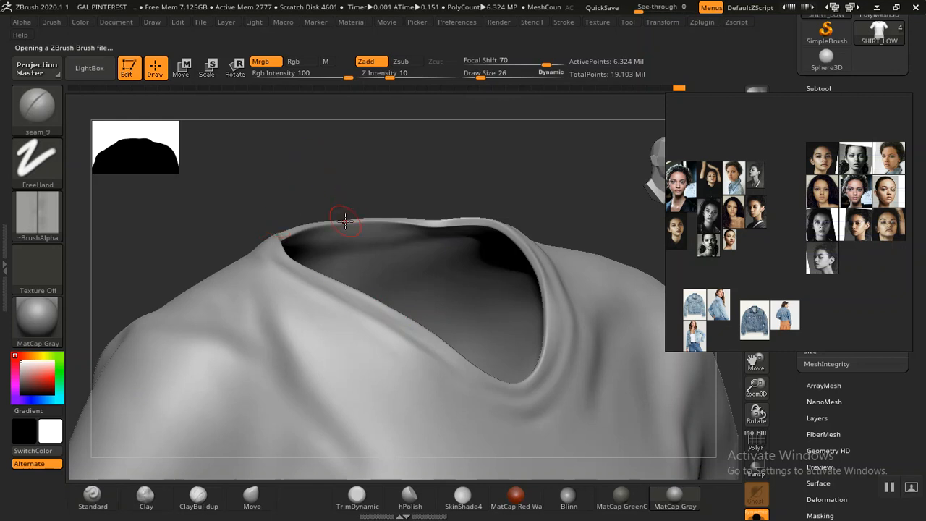
Add a new sculpting layer to the shirt and name it SEAMS
drag(783, 264, 501, 209)
drag(797, 302, 805, 221)
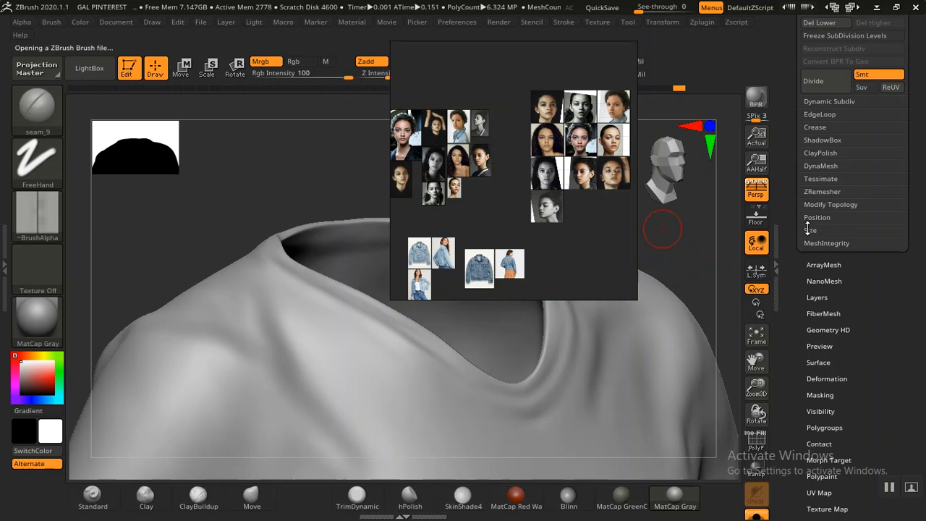
click(823, 298)
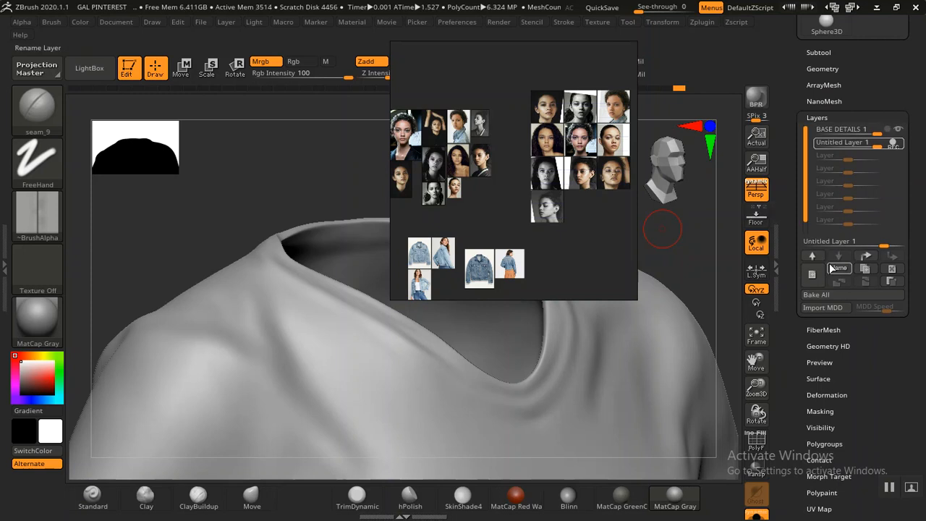
click(837, 270)
text(SEA)
key(Return)
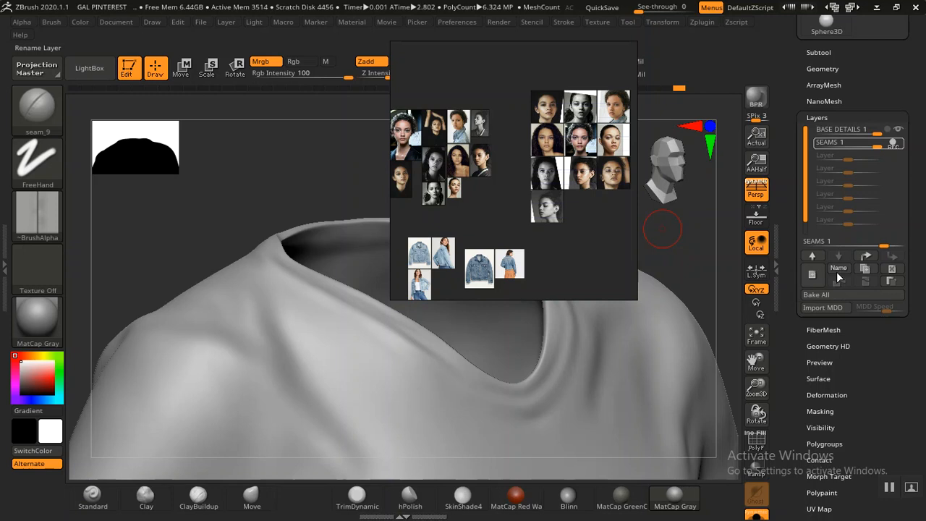
Move the reference board off the neckline and turn on the PolyFrame display to show the shirt's polygroups
right_drag(446, 205, 701, 184)
drag(495, 176, 286, 200)
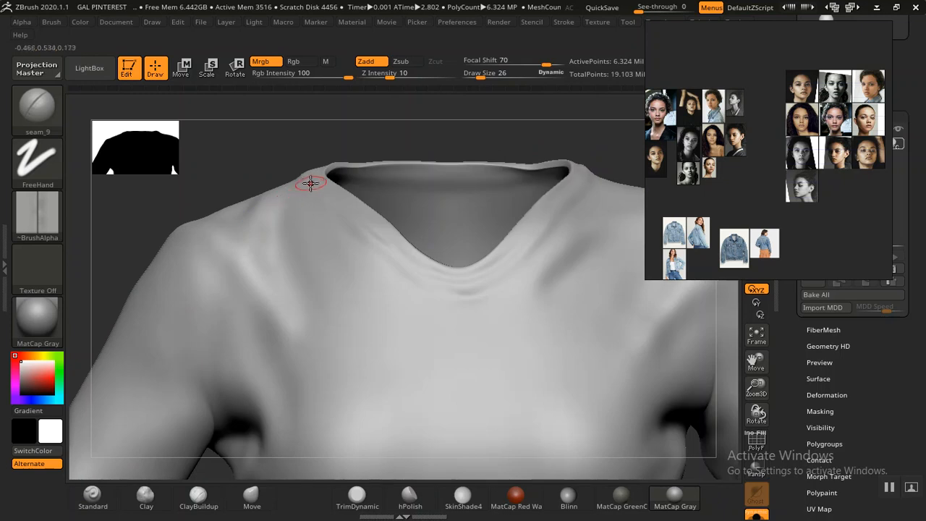
mouse_move(270, 166)
mouse_down()
mouse_move(274, 189)
mouse_move(381, 215)
mouse_up()
key(shift)
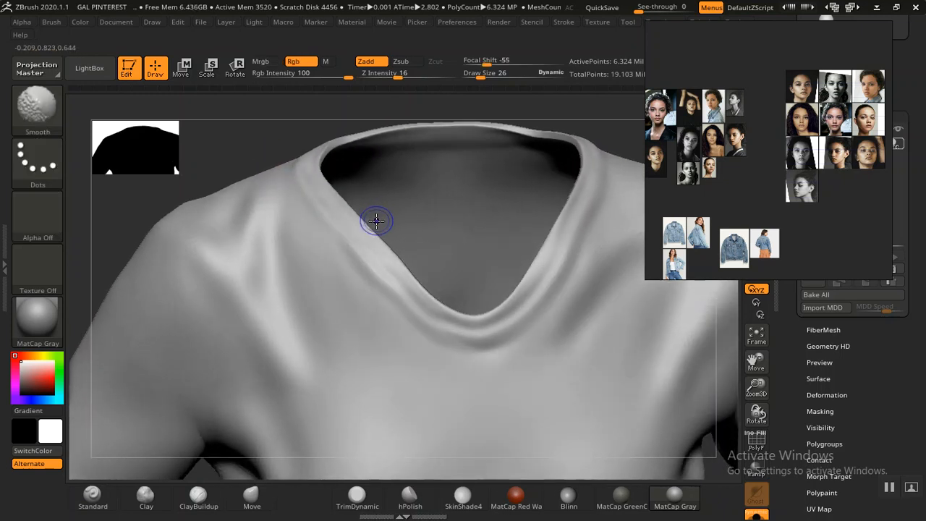
key(shift+f)
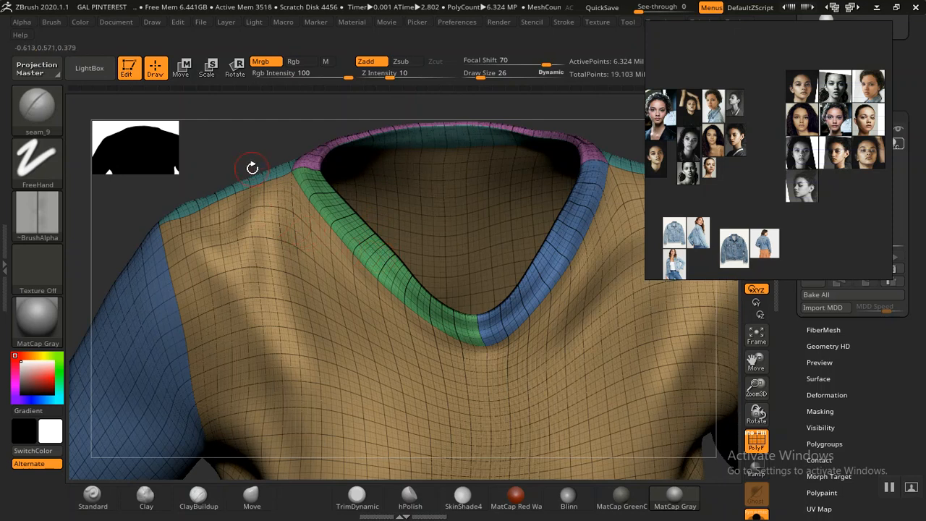
Hide the green and blue polygroups that form the two front halves of the neckline band
drag(248, 156, 257, 210)
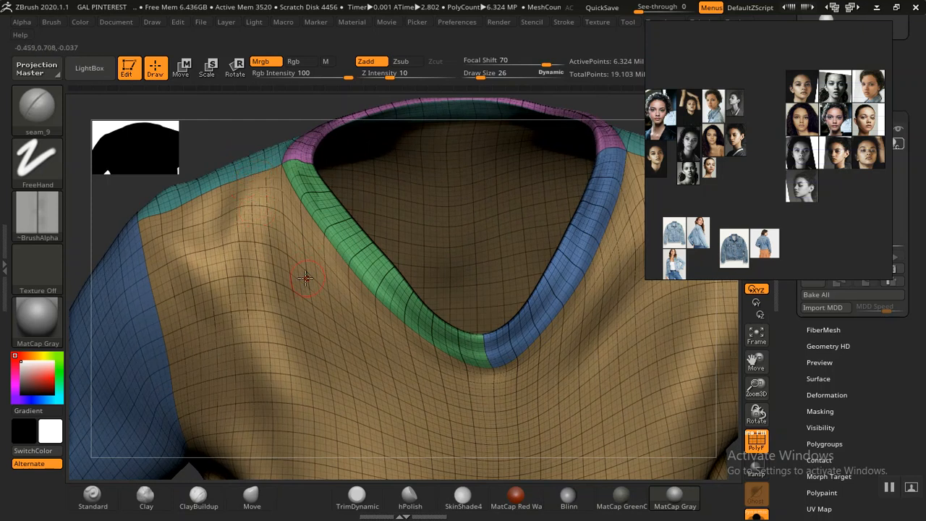
drag(239, 134, 393, 231)
key(ctrl+shift)
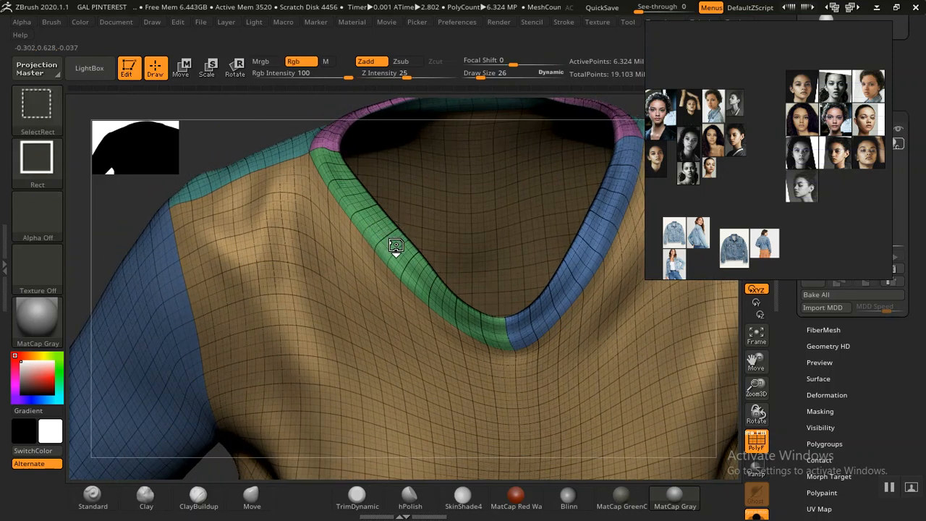
ctrl+shift+click(390, 241)
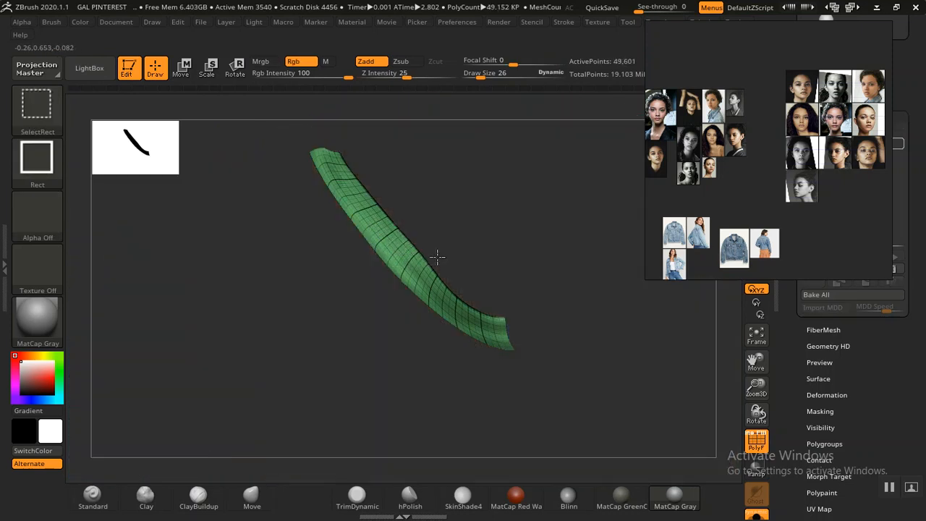
ctrl+shift+click(404, 259)
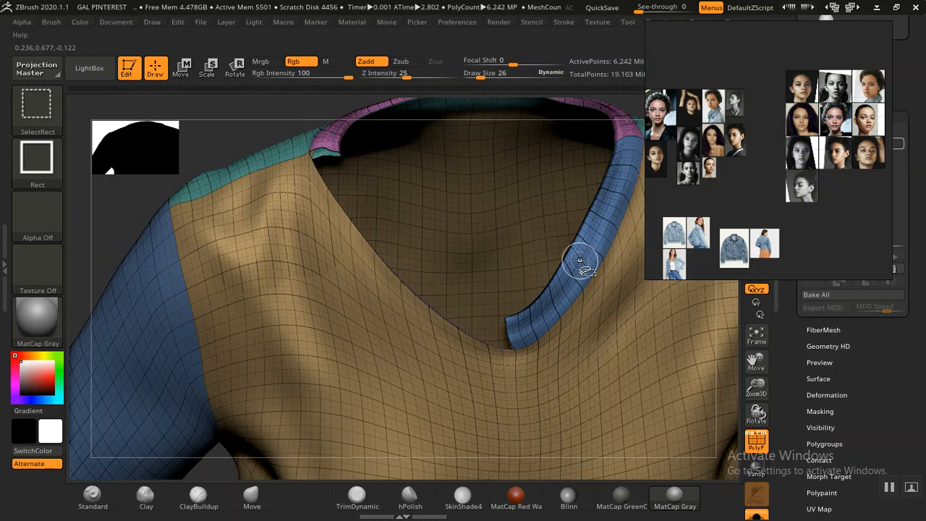
ctrl+alt+shift+click(626, 132)
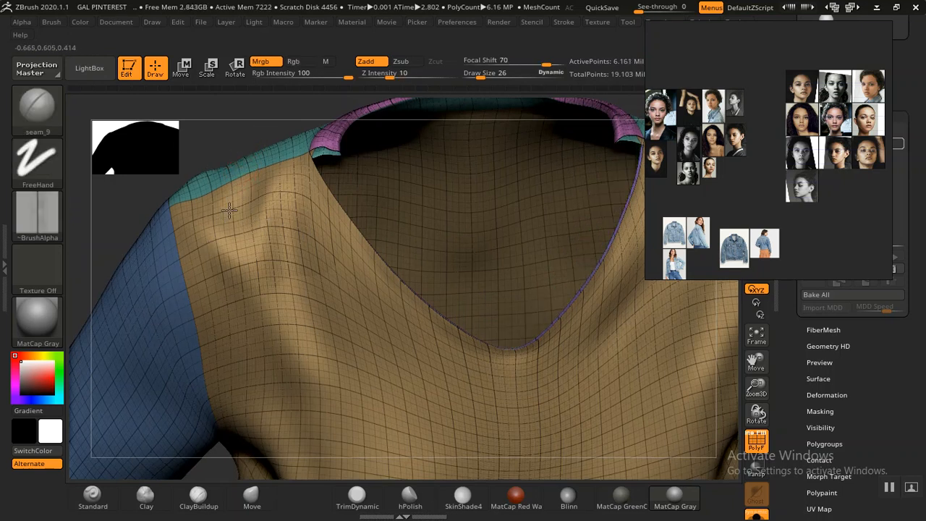
Hide the pink polygroup of the neckline band around the back of the neck
alt+right_drag(361, 118, 320, 239)
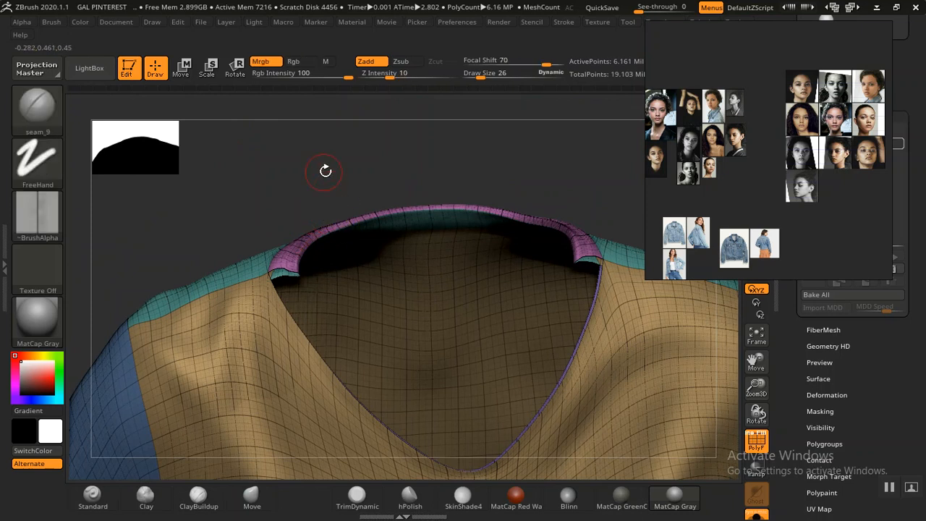
right_drag(357, 211, 373, 255)
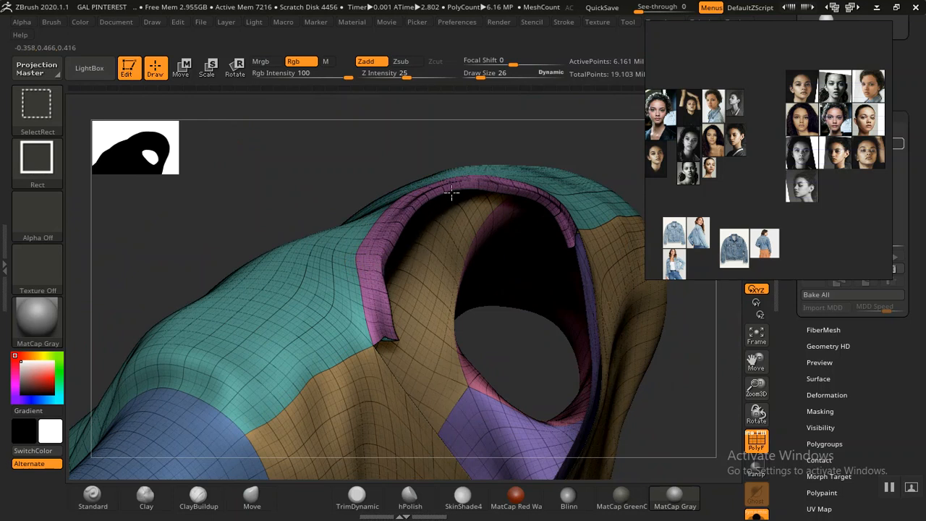
ctrl+alt+shift+click(407, 196)
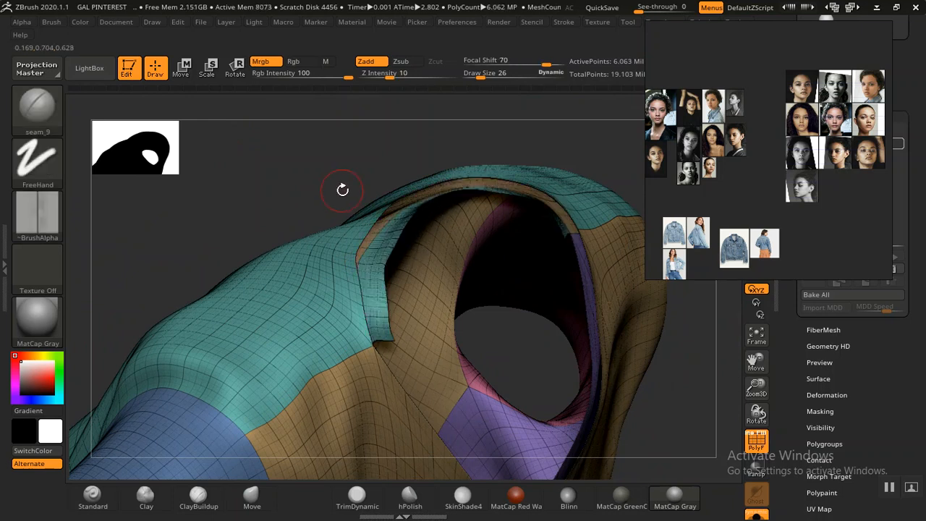
key(shift)
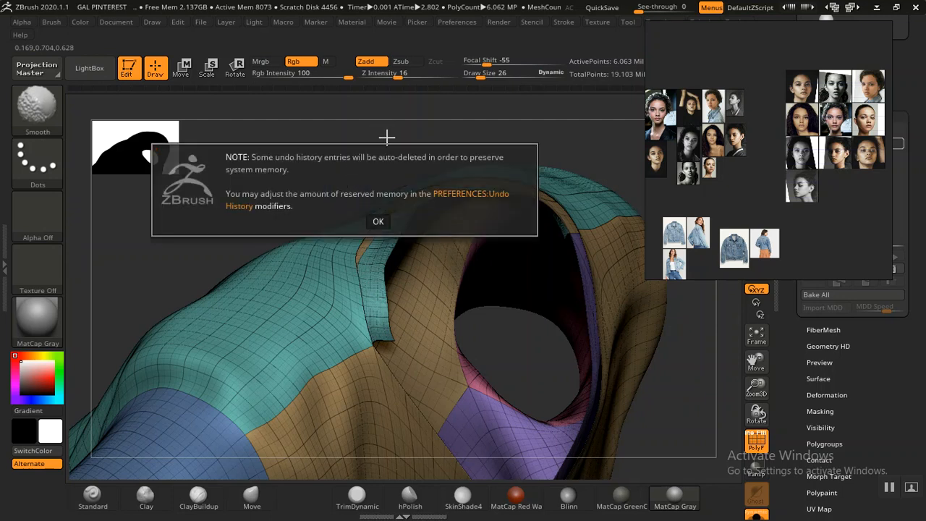
Lower the shirt's subdivision level several times and hide the remaining teal polygroup strip inside the neckline
key(shift+d)
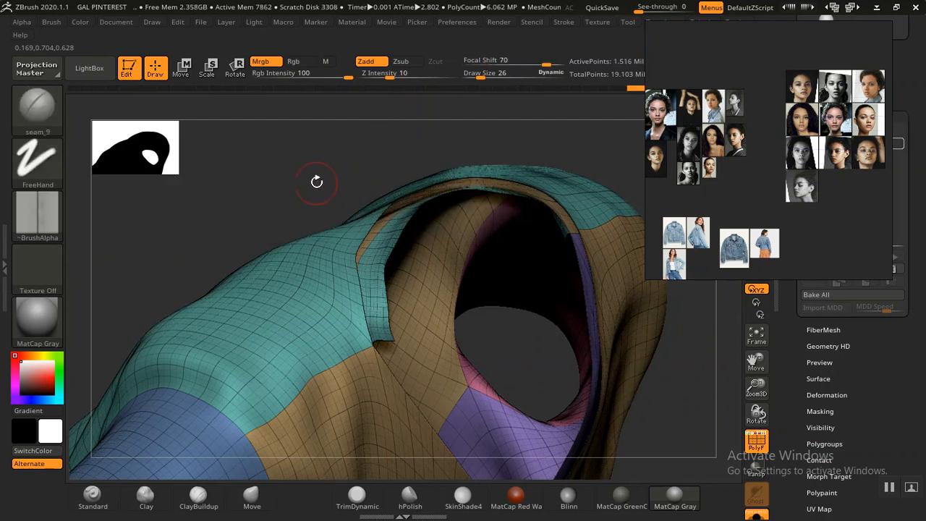
drag(294, 180, 296, 184)
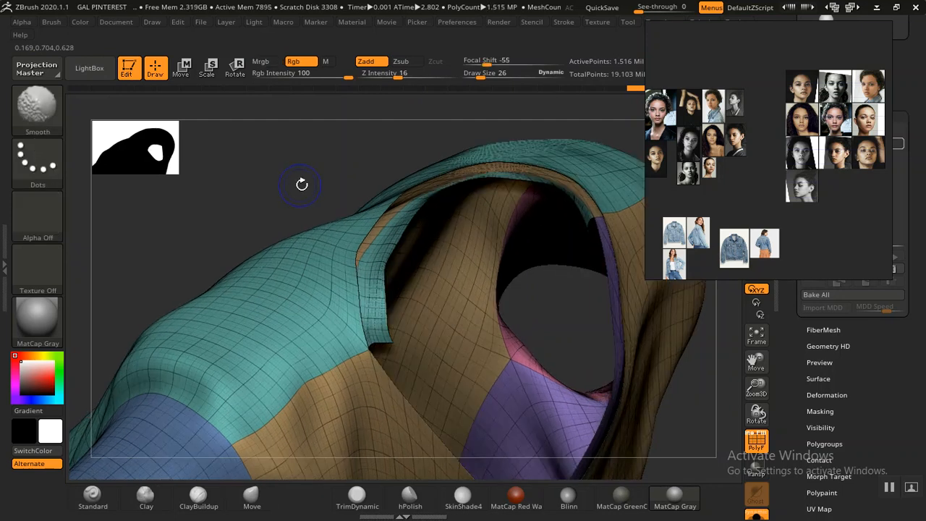
key(shift+d)
key(shift+d)
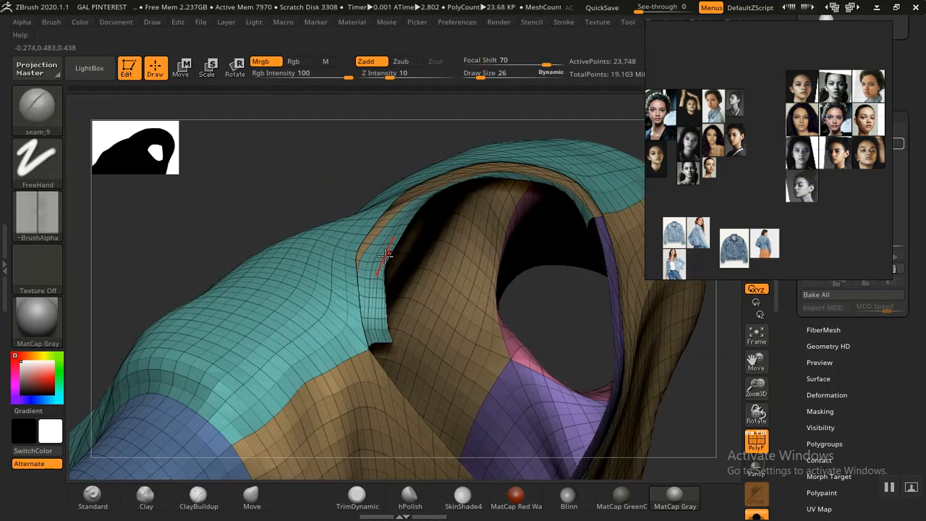
key(shift+d)
mouse_move(359, 159)
mouse_down()
mouse_move(325, 157)
mouse_move(325, 165)
mouse_move(341, 166)
mouse_move(327, 193)
mouse_move(337, 175)
mouse_up()
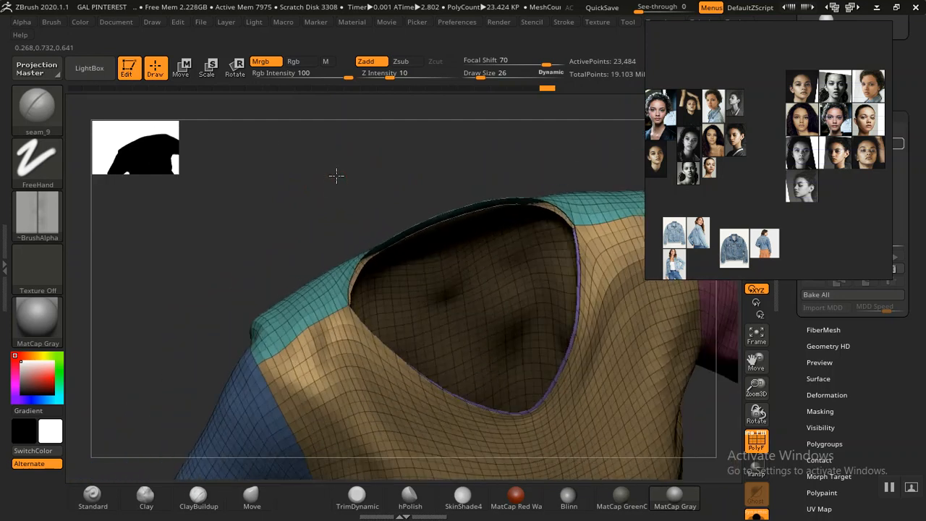
Invert the shirt's visibility to isolate the neckline band
key(ctrl+shift)
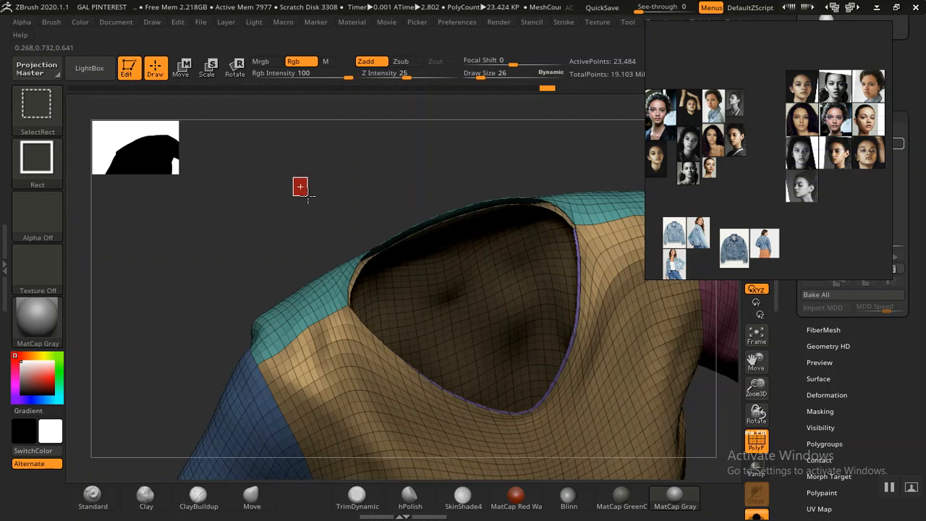
ctrl+shift+click(300, 186)
drag(282, 194, 308, 209)
Mask the isolated neckline band at the low subdivision level, show the whole shirt, and invert the mask
ctrl+click(292, 209)
ctrl+shift+click(340, 199)
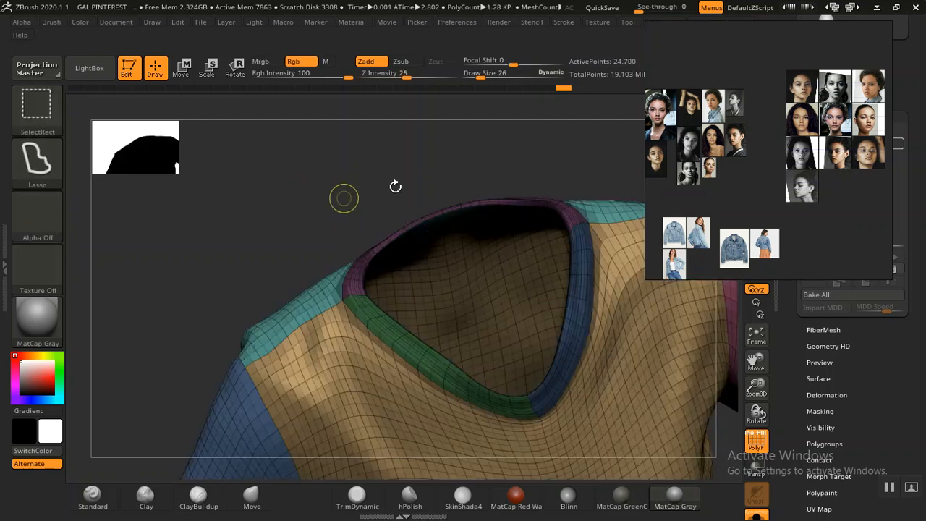
ctrl+click(416, 165)
shift+drag(356, 188, 356, 174)
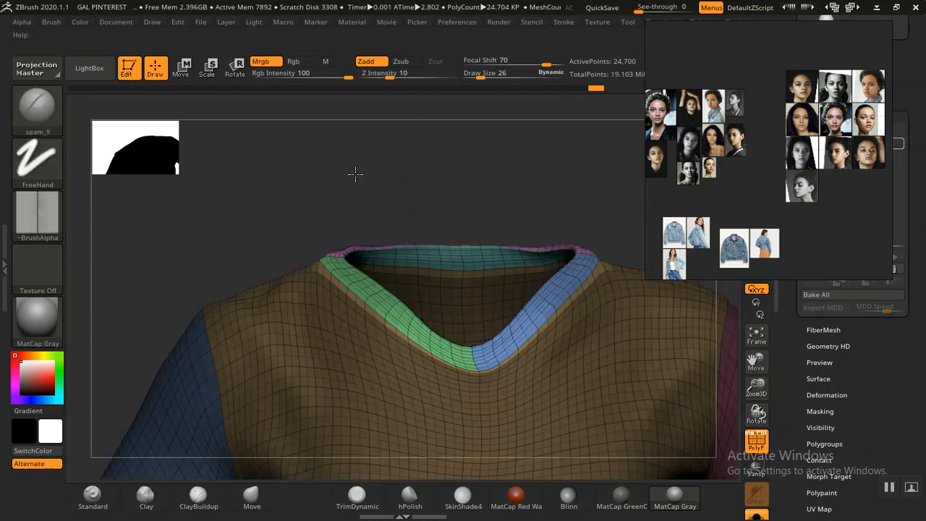
Turn off the PolyFrame display and raise the shirt back to its highest subdivision level
key(shift+f)
mouse_move(401, 197)
mouse_down()
mouse_move(399, 209)
mouse_move(409, 202)
mouse_up()
key(ctrl+d)
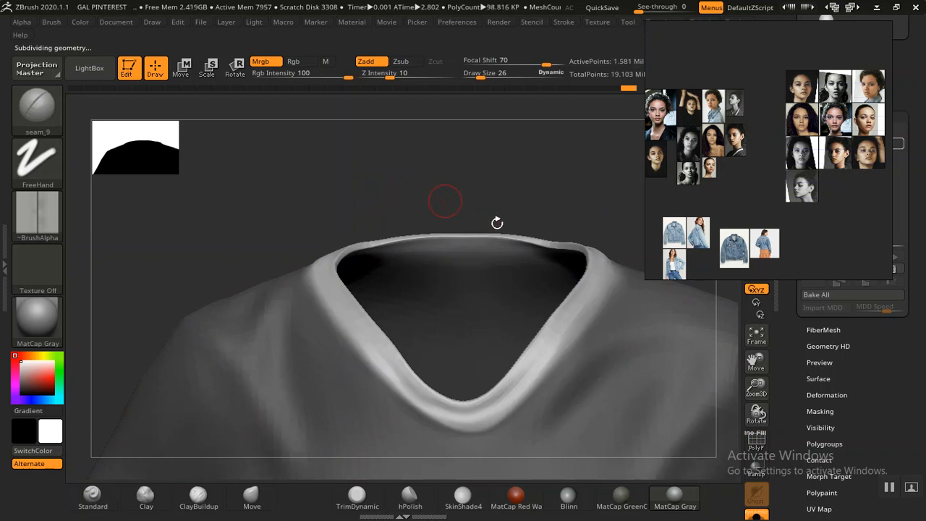
Move the reference board off the layer controls and check the seam brush's Lazy Mouse settings
right_drag(753, 232, 785, 136)
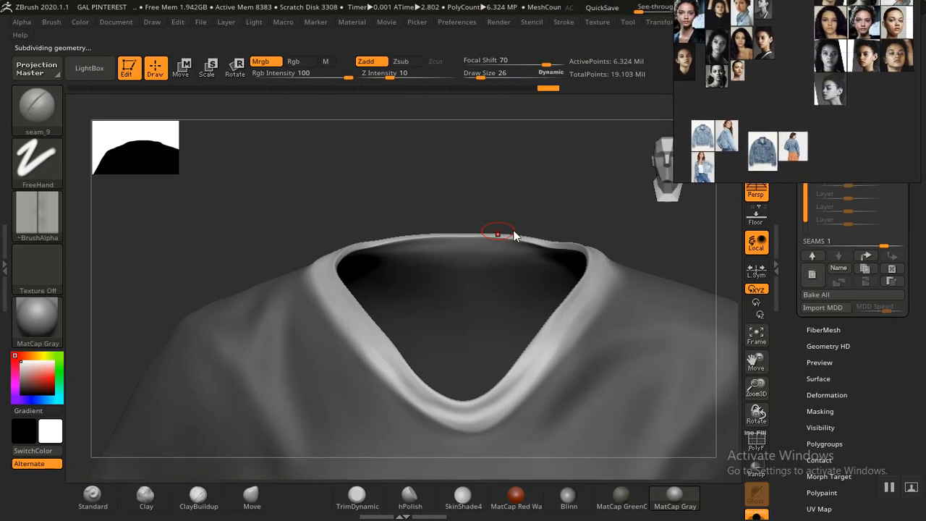
drag(510, 185, 387, 208)
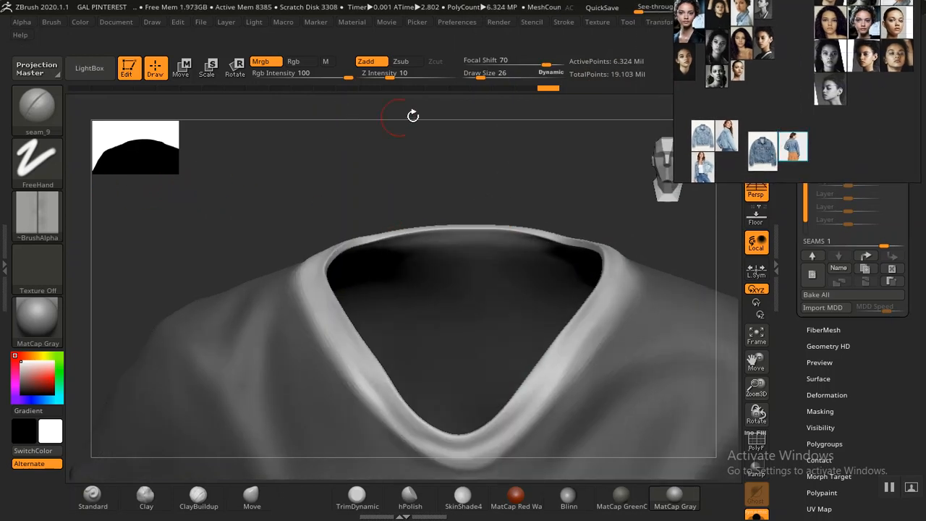
click(563, 22)
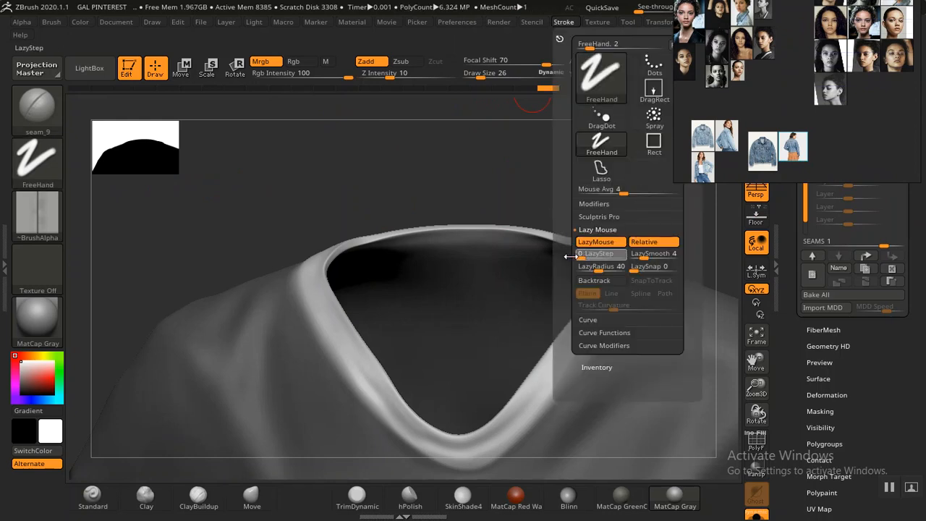
drag(474, 174, 579, 152)
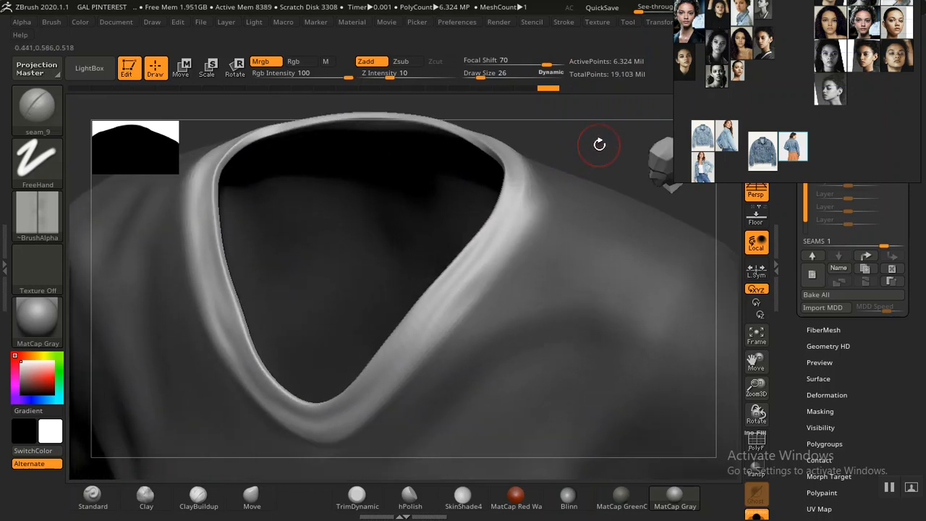
drag(589, 142, 596, 141)
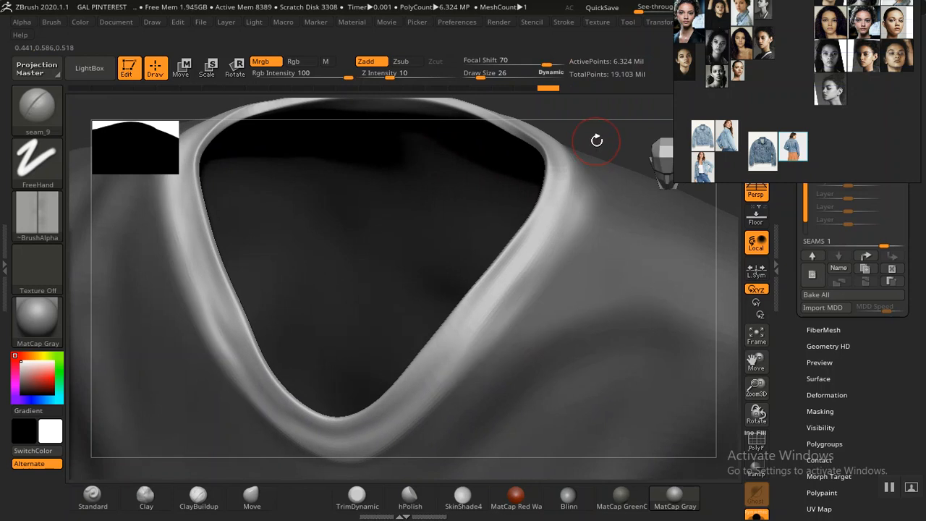
Undo the subdivision and masking changes back to the isolated, low-resolution neckline band
key(ctrl)
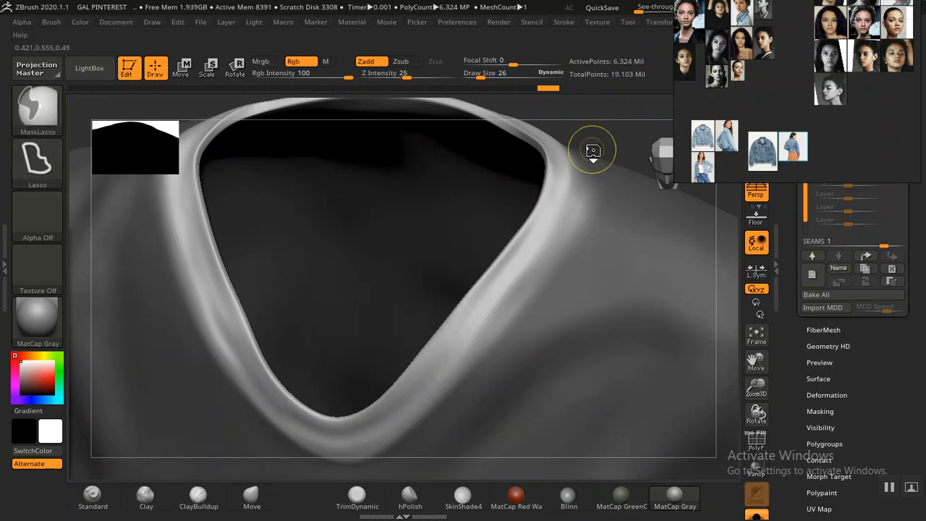
key(ctrl+z)
key(ctrl+z)
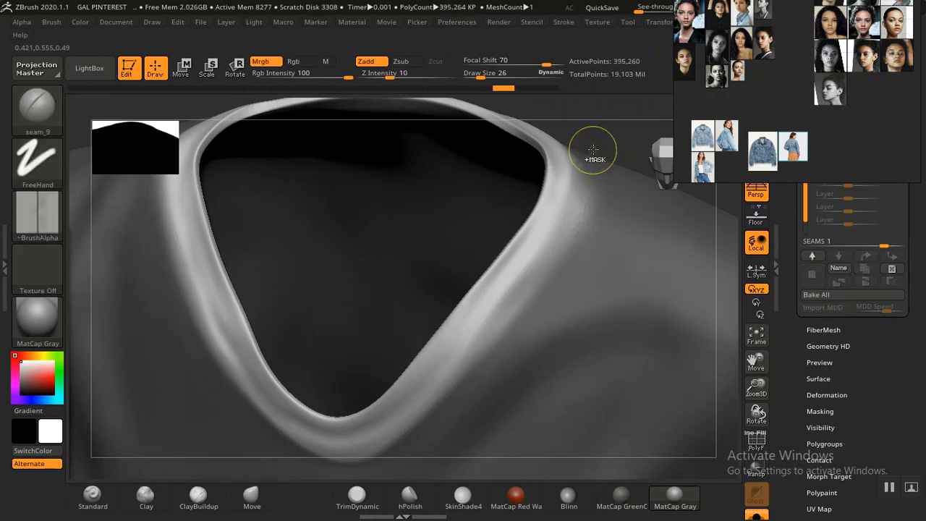
key(ctrl+z)
key(ctrl+z)
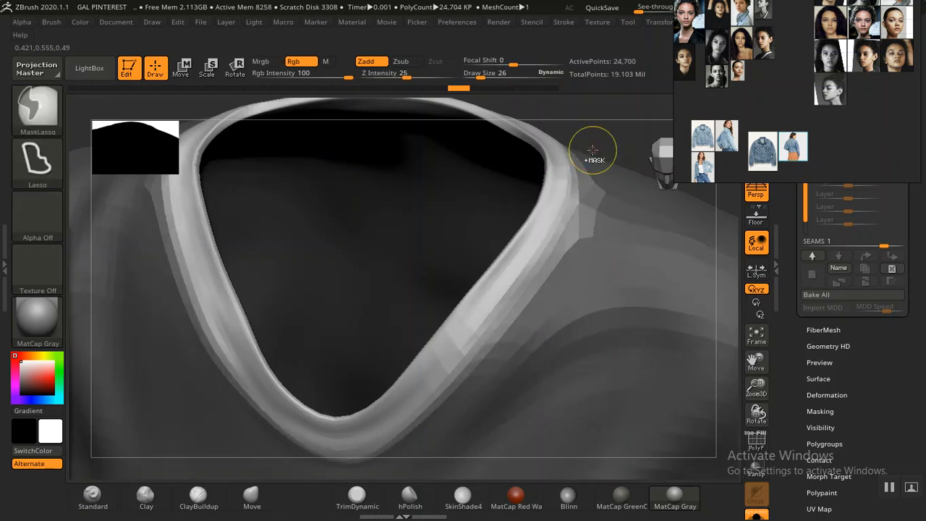
key(ctrl+z)
key(ctrl+z)
key(ctrl+z)
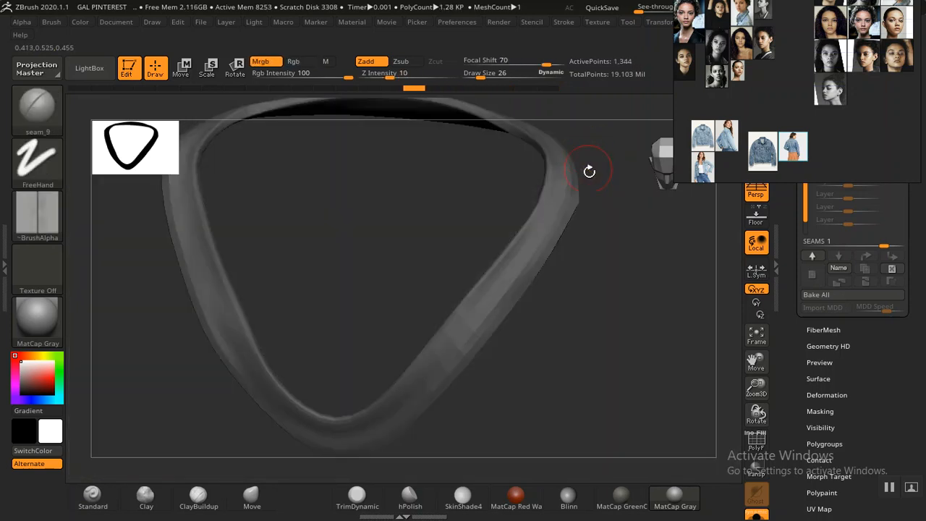
Raise the isolated neckline band to its highest subdivision level
key(ctrl+d)
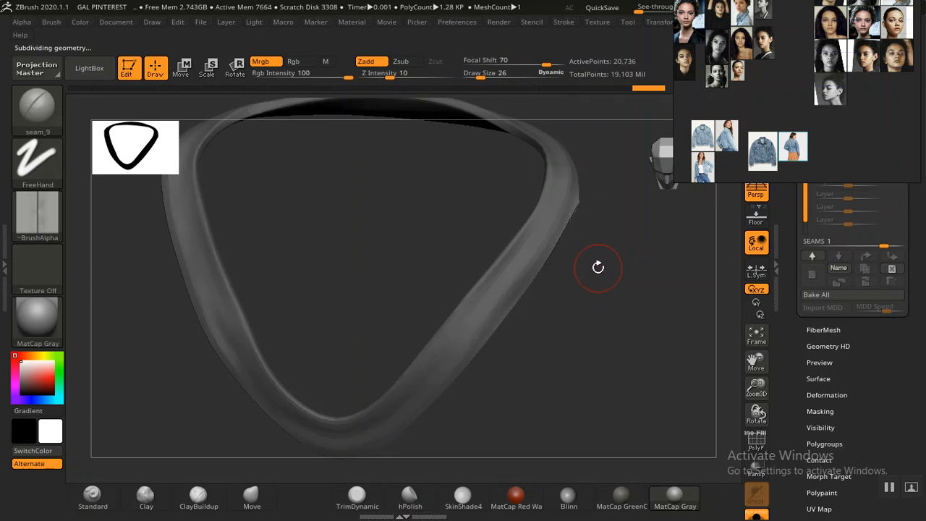
key(ctrl+d)
key(ctrl+d)
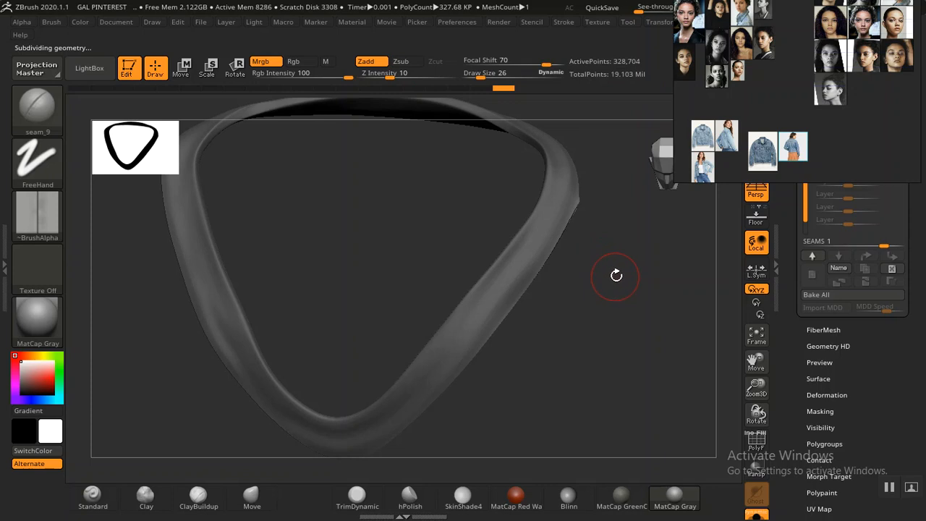
Mask the entire neckline band, show the whole shirt, and invert the mask to leave only the band editable
ctrl+drag(616, 276, 643, 282)
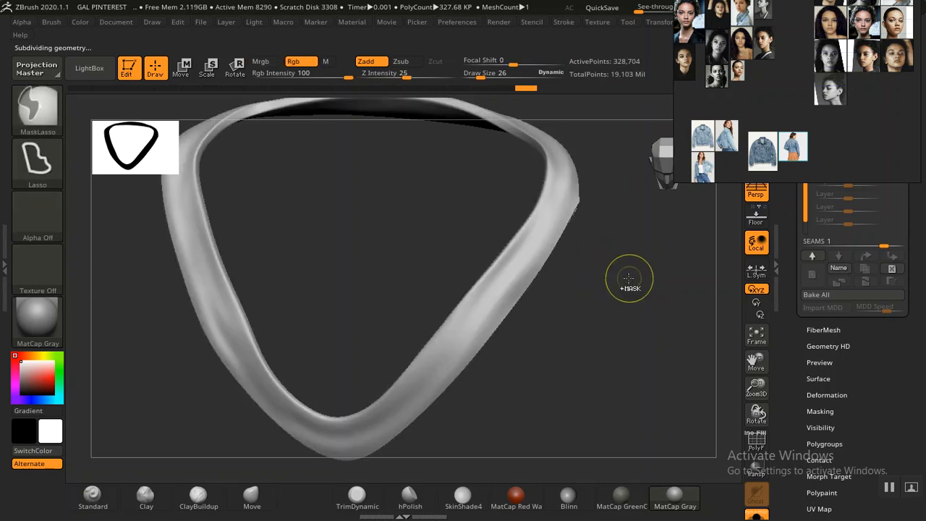
ctrl+click(630, 278)
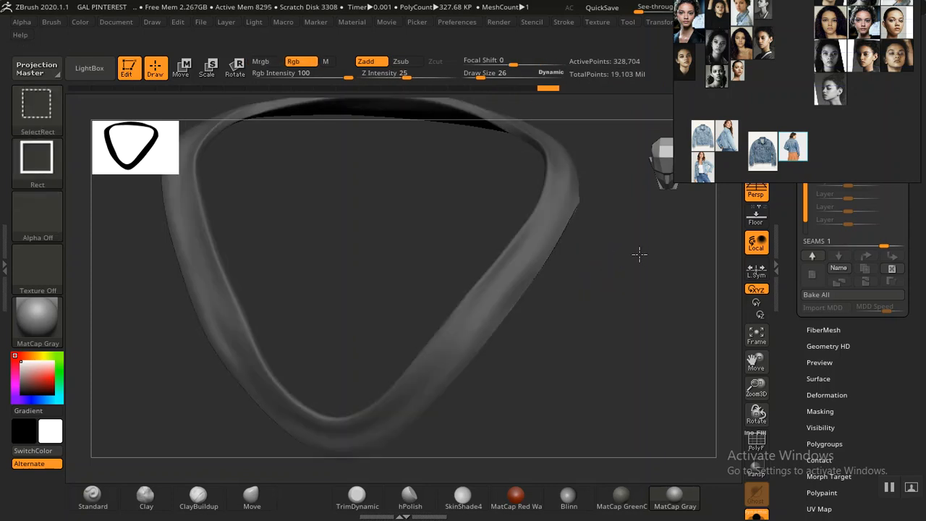
ctrl+shift+click(607, 173)
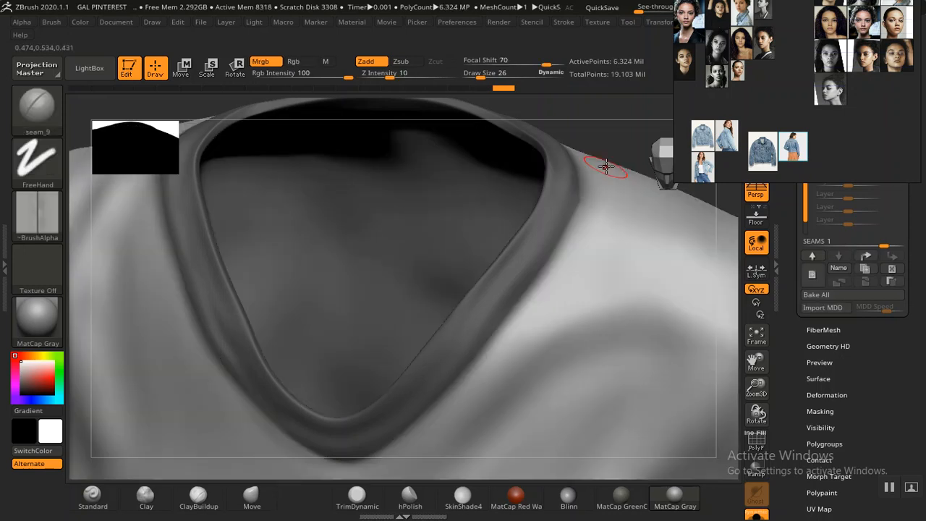
ctrl+click(619, 138)
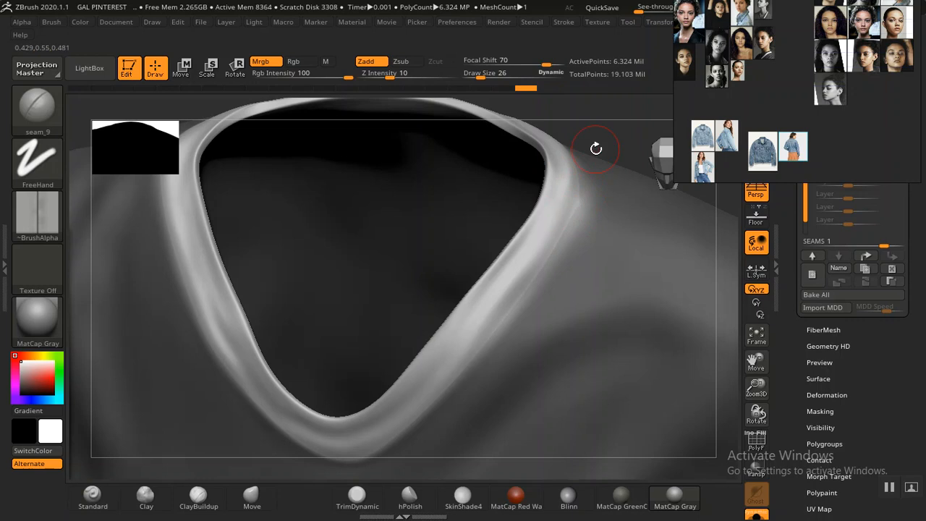
Try a seam stroke along the neckline band's outer edge at draw size 26
mouse_move(603, 135)
mouse_down()
mouse_move(589, 135)
mouse_move(565, 203)
mouse_up()
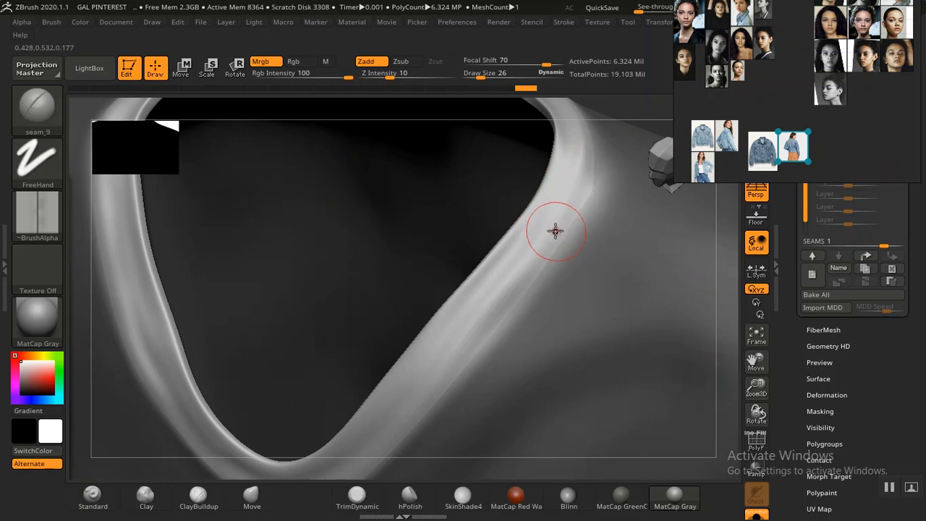
drag(562, 212, 543, 254)
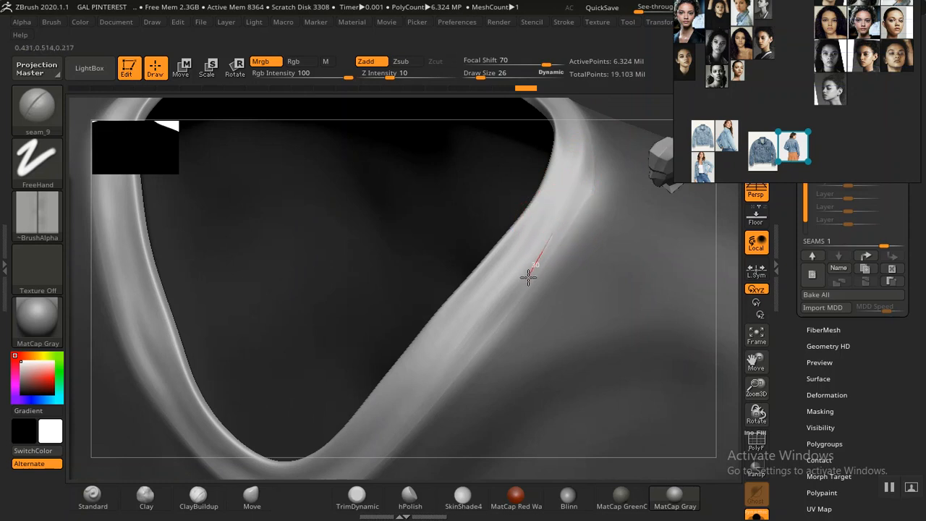
drag(510, 304, 467, 352)
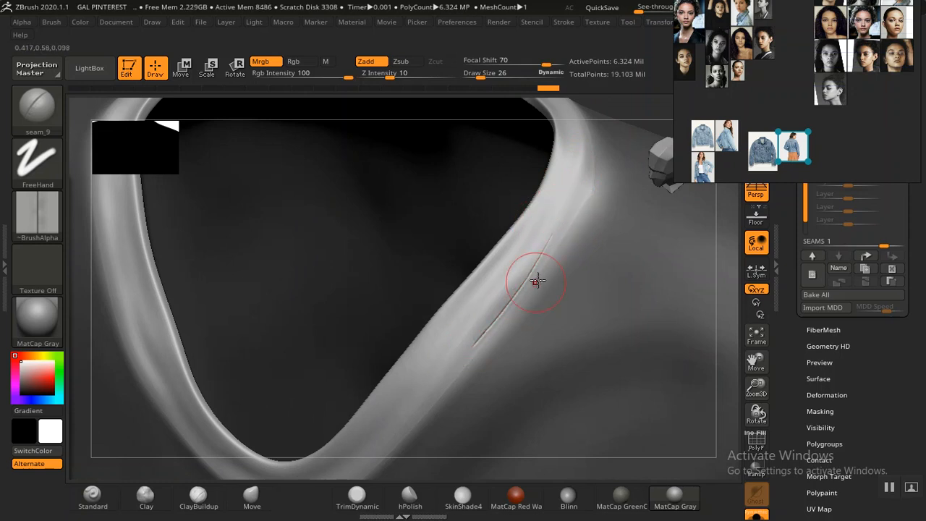
key(ctrl)
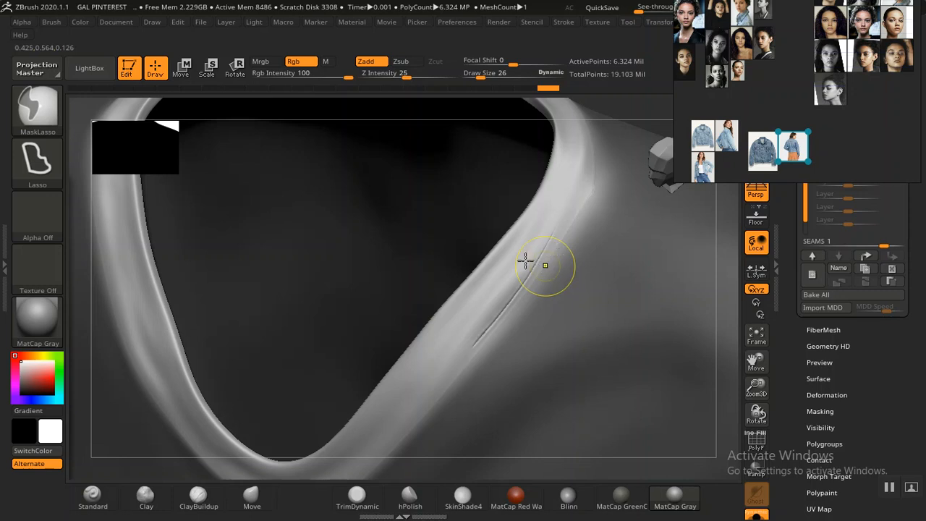
key(ctrl+z)
Set the draw size to 50 and try a longer seam stroke along the same outer edge of the neckline band
key(bracketright)
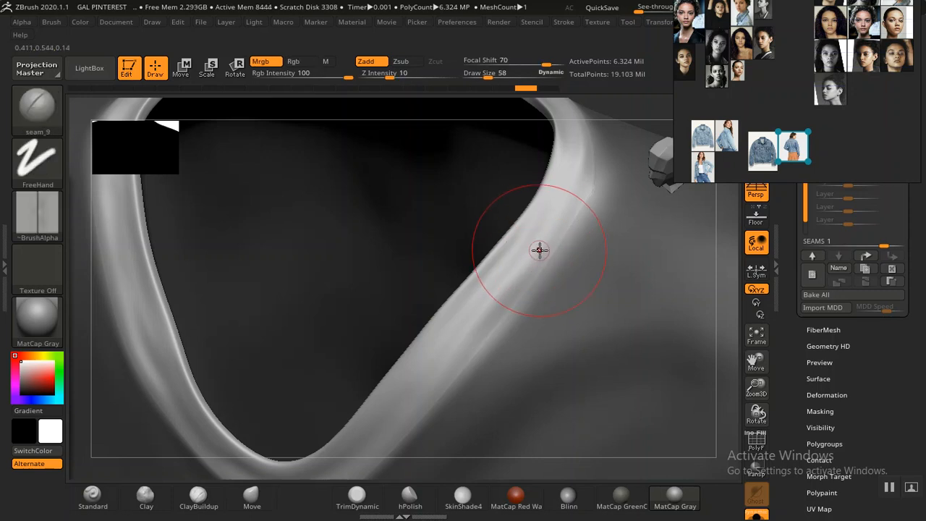
drag(577, 208, 548, 252)
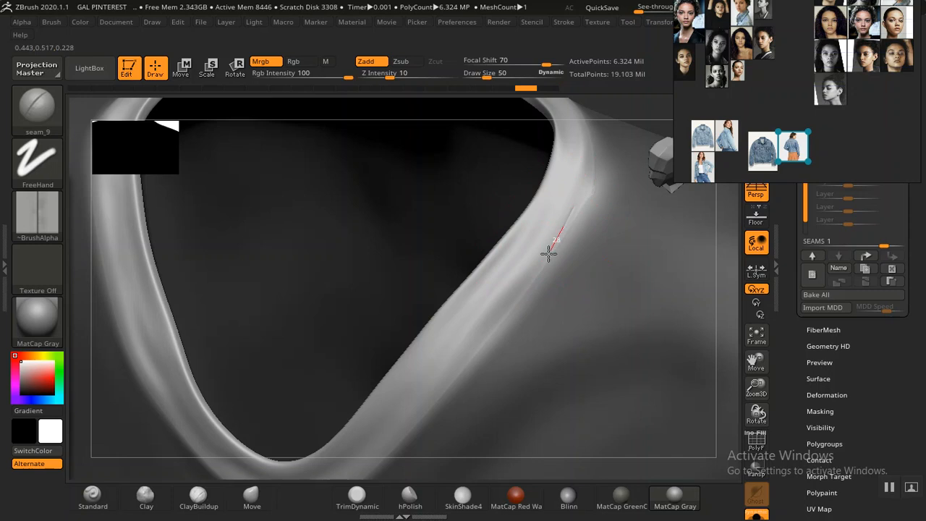
drag(510, 303, 448, 376)
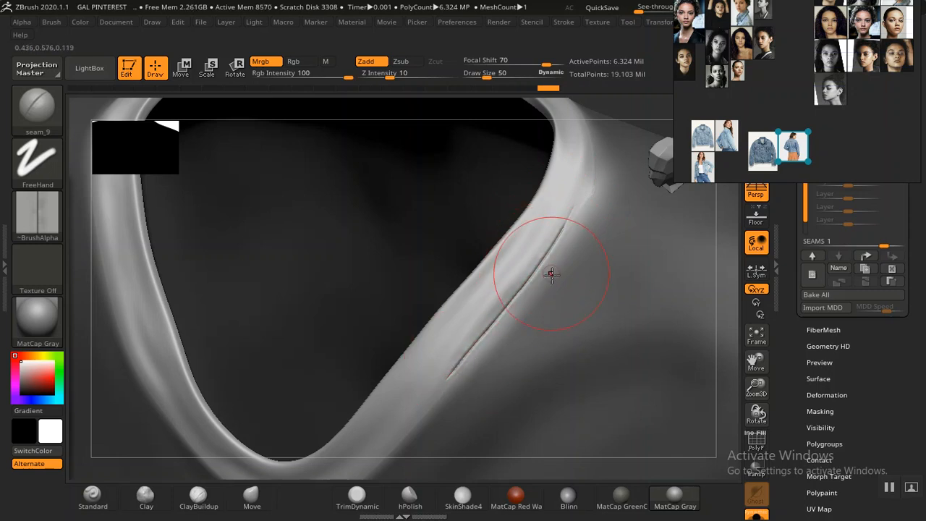
alt+drag(633, 103, 558, 137)
key(ctrl)
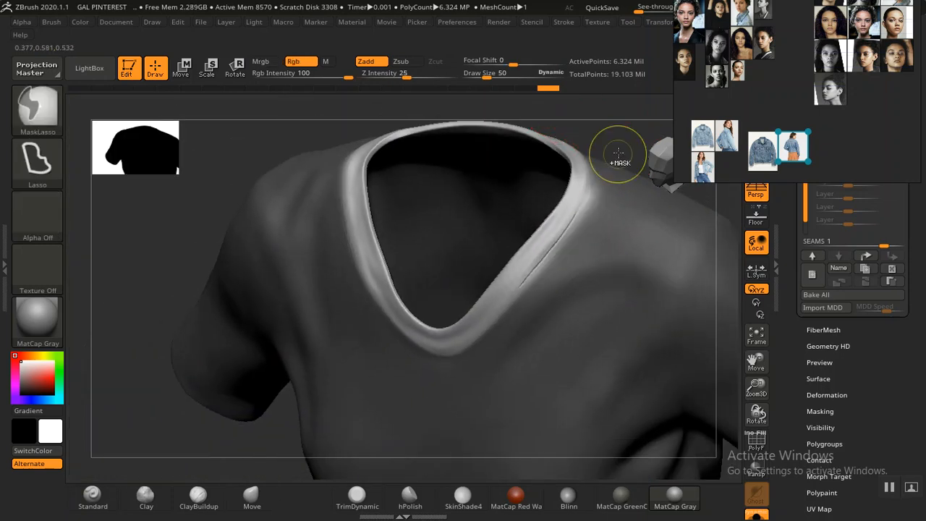
Set the seam brush's focal shift to -31 and carve a seam along the neckline band's outer edge
alt+drag(596, 143, 477, 217)
alt+drag(542, 169, 564, 220)
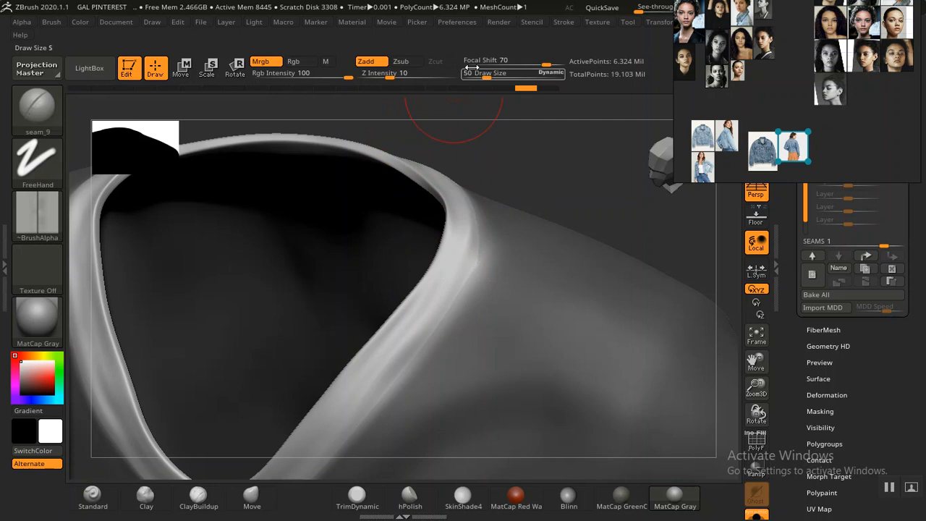
click(502, 61)
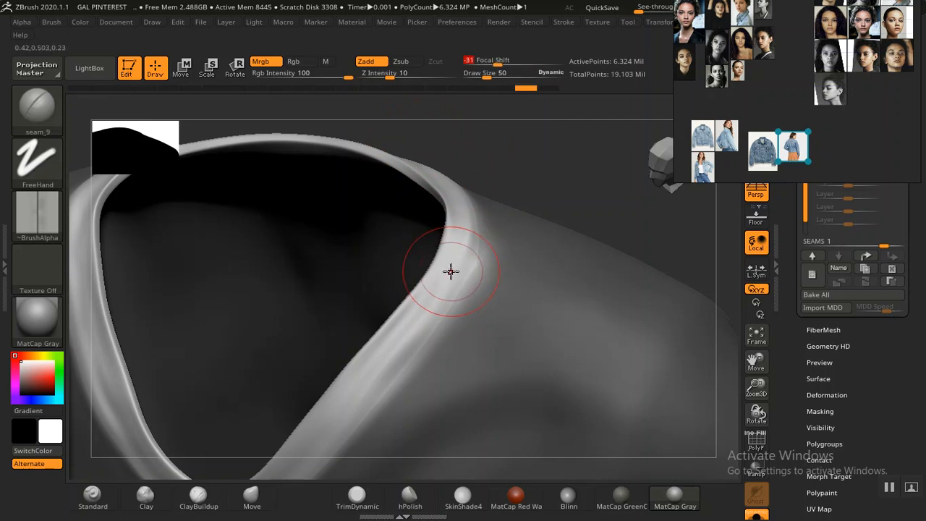
alt+drag(542, 161, 545, 107)
drag(461, 220, 387, 325)
drag(370, 344, 332, 388)
mouse_move(600, 133)
alt+mouse_down()
mouse_move(624, 241)
mouse_move(600, 236)
alt+mouse_up()
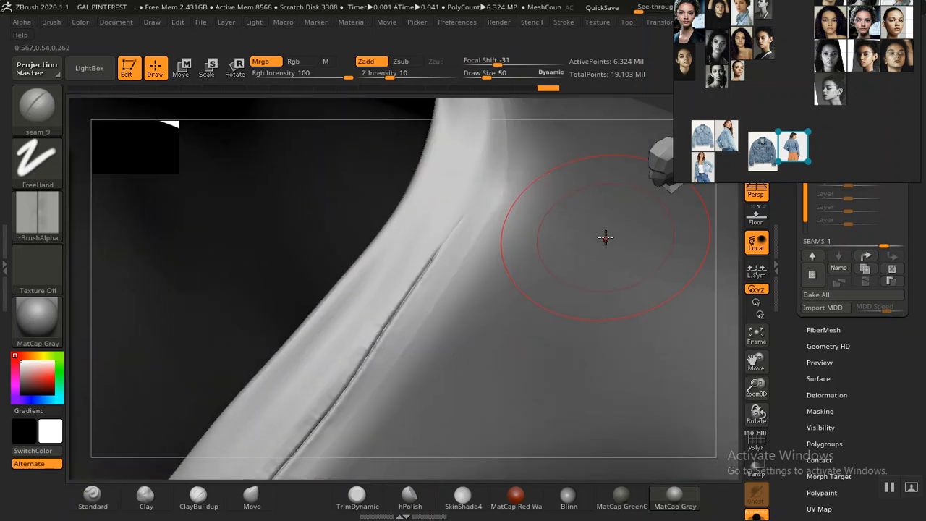
key(ctrl)
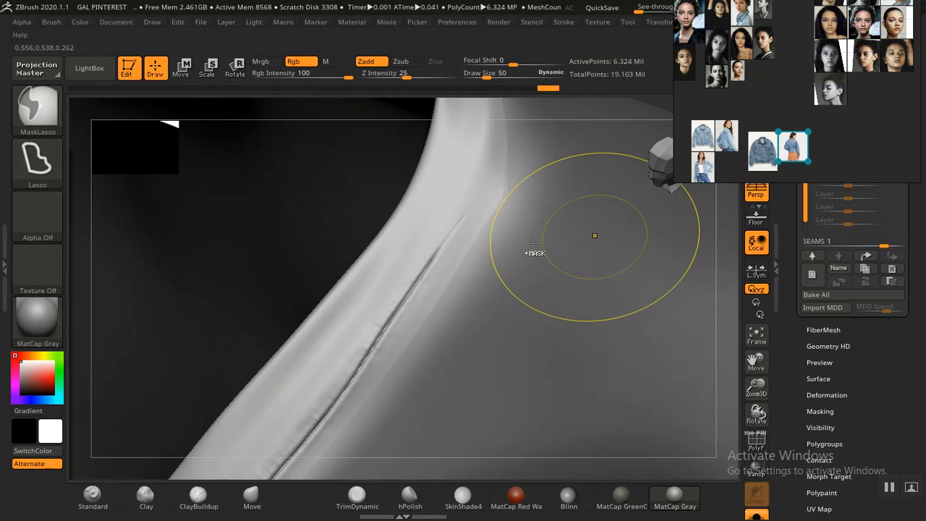
Undo the last seam stroke, enlarge the brush to draw size 94, and try another seam along the band's outer edge
key(ctrl+z)
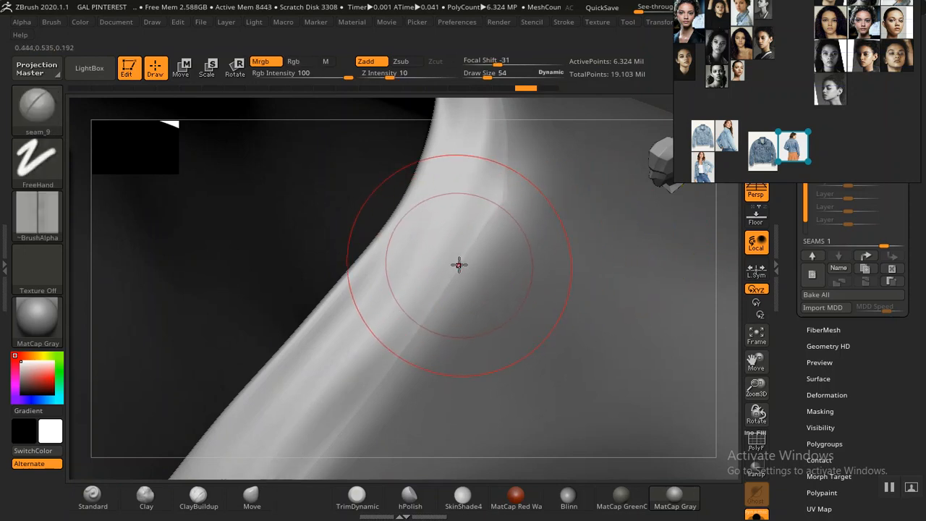
drag(469, 208, 319, 408)
key(ctrl)
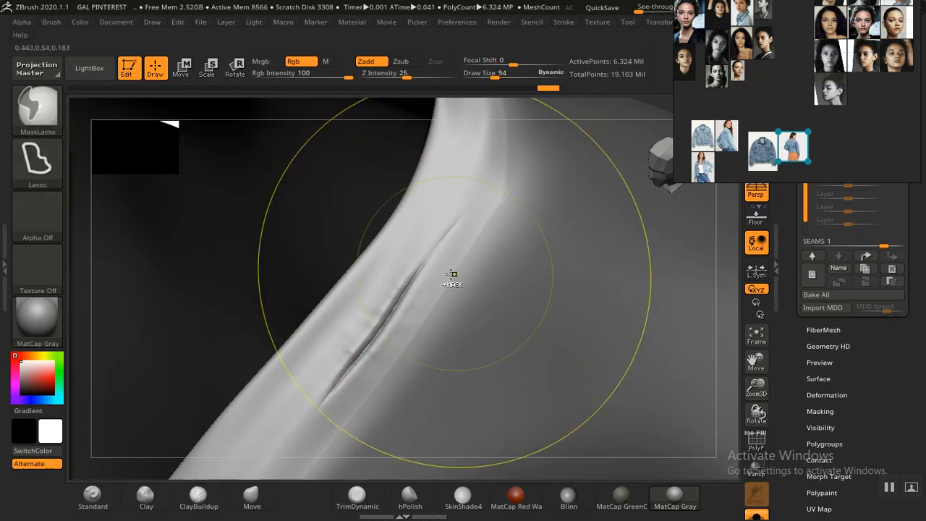
key(ctrl+z)
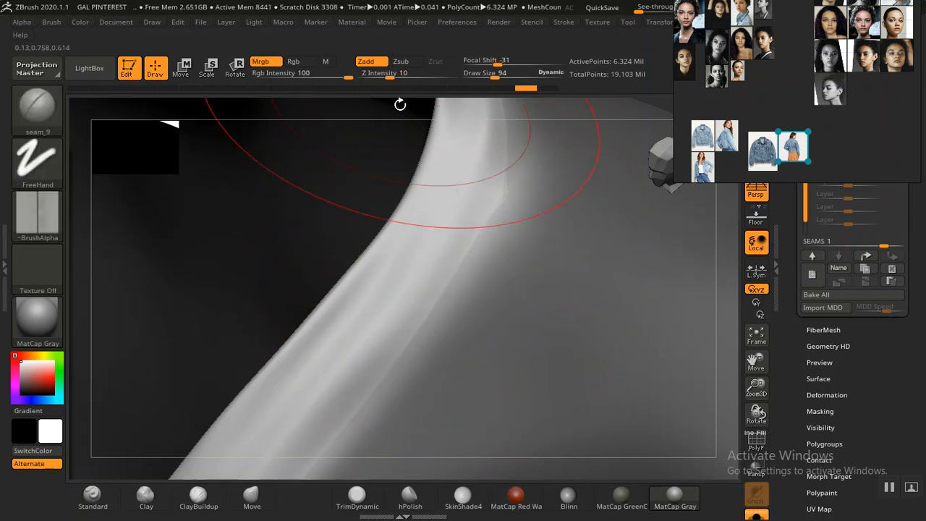
Set the seam brush's Z Intensity to 6 and try a shorter seam stroke along the neckline band's outer edge
drag(387, 76, 381, 76)
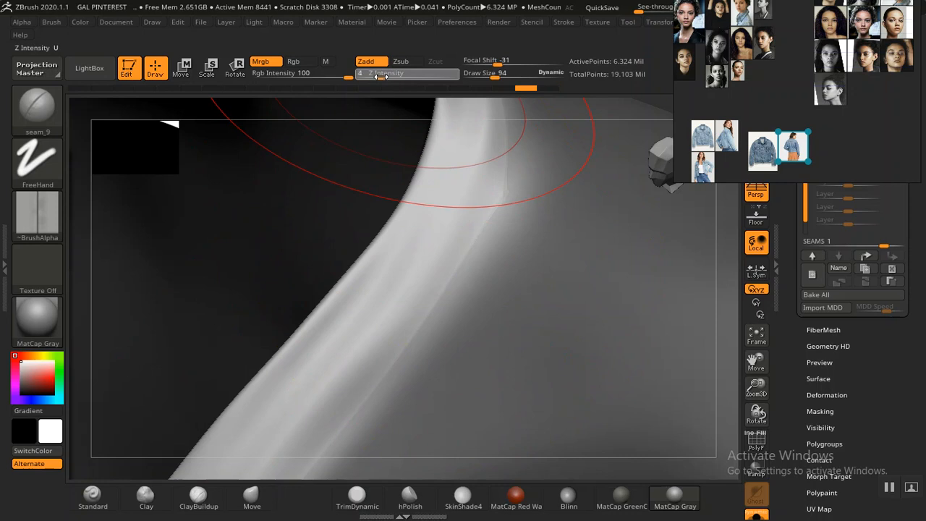
click(383, 77)
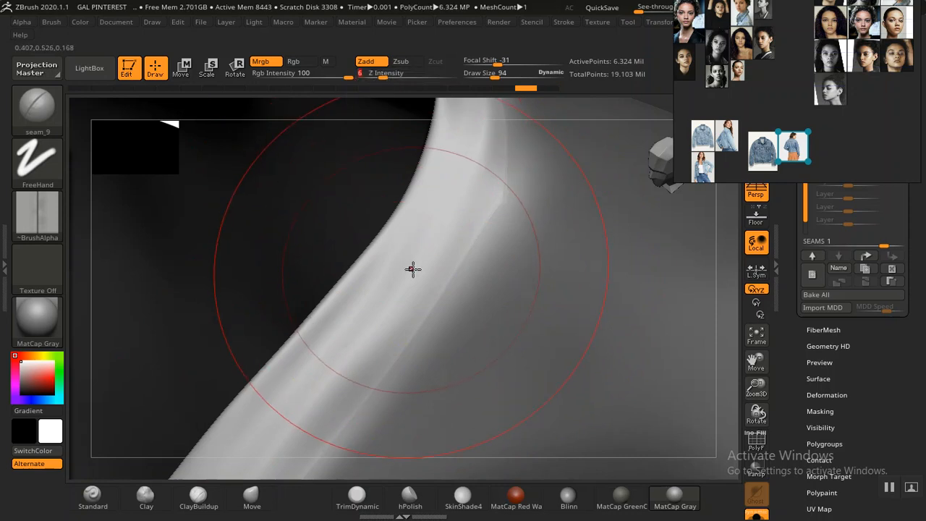
mouse_move(449, 249)
mouse_down()
mouse_move(428, 293)
mouse_move(320, 429)
mouse_up()
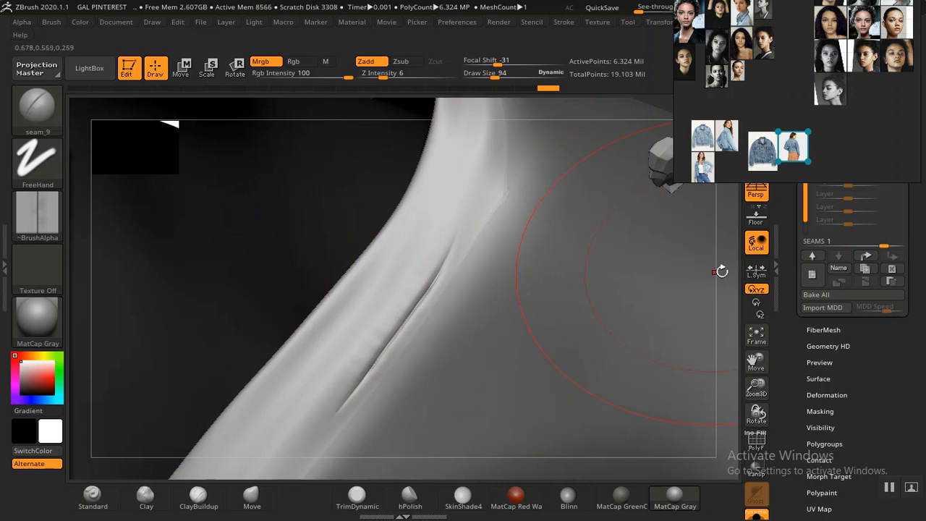
drag(757, 386, 708, 317)
key(ctrl)
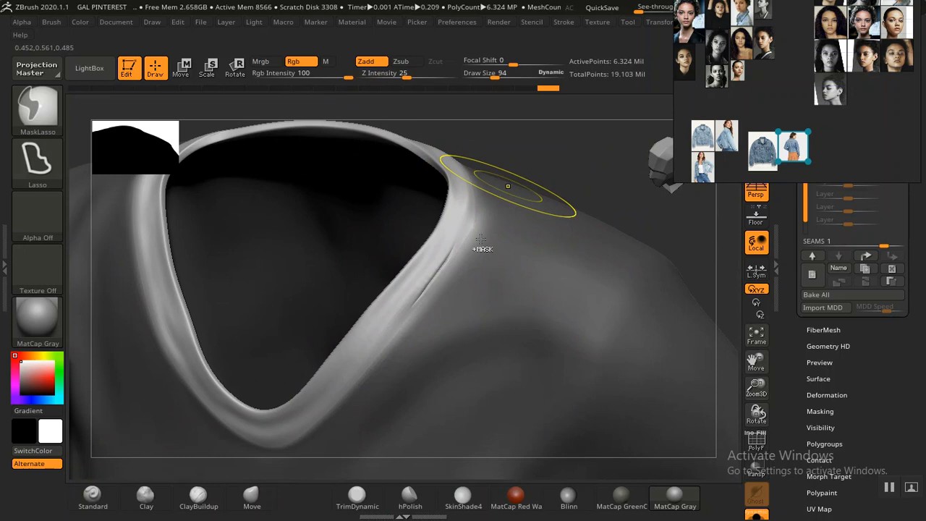
key(ctrl+z)
Carve a seam down the right side of the neckline band from the shoulder to the V's point, redoing the first stroke
alt+drag(524, 159, 552, 132)
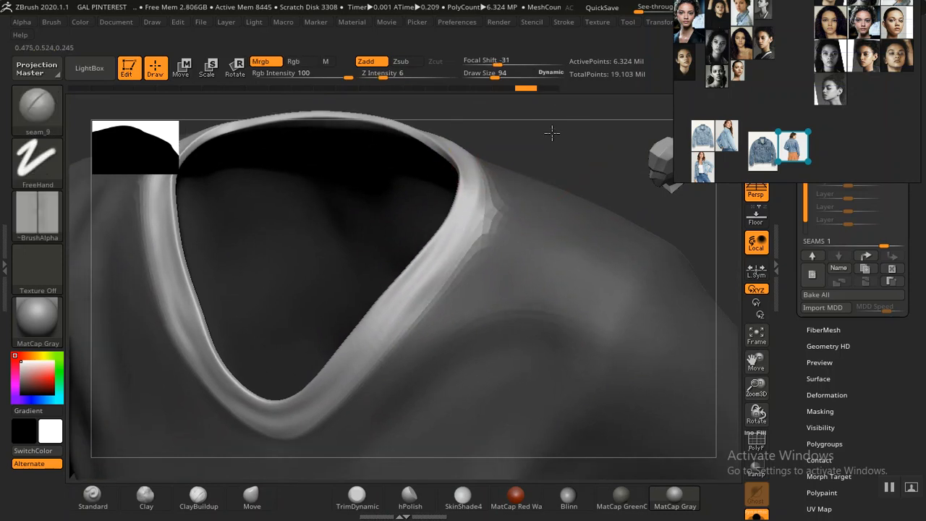
drag(471, 228, 388, 334)
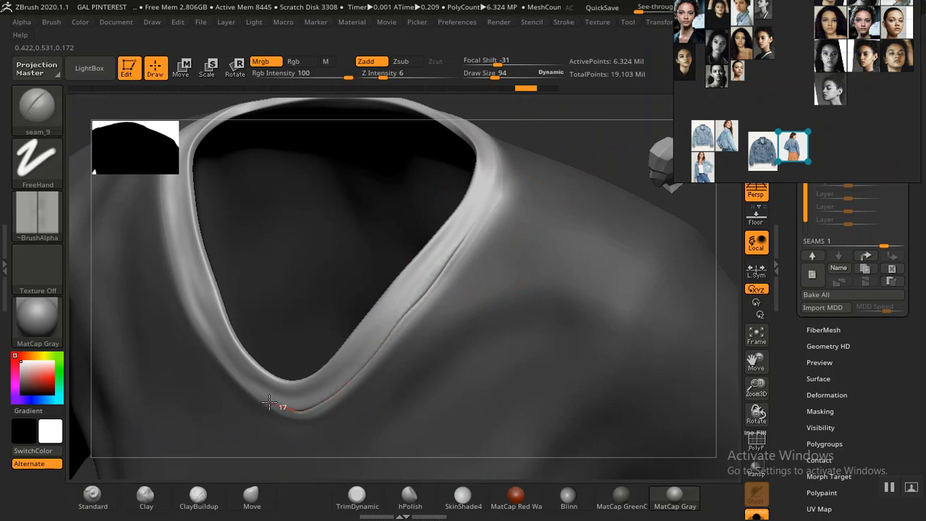
drag(244, 392, 241, 389)
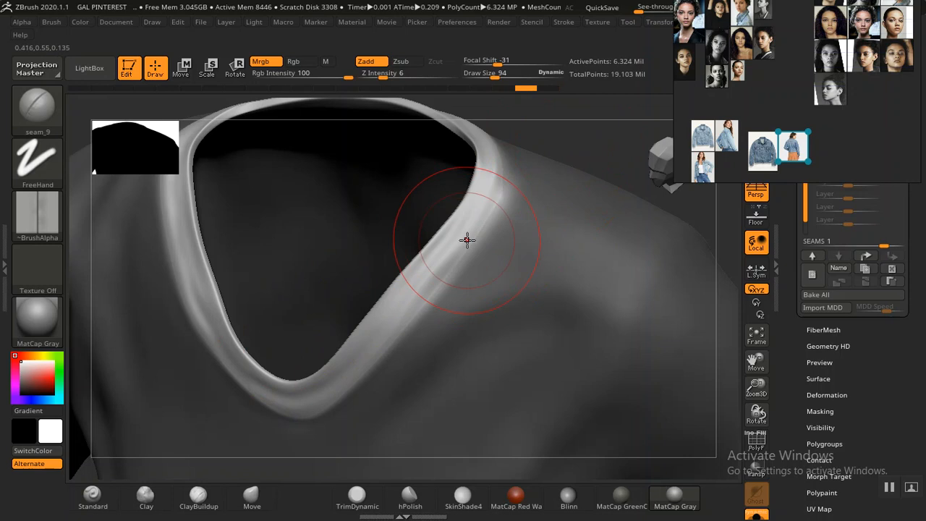
drag(464, 236, 385, 343)
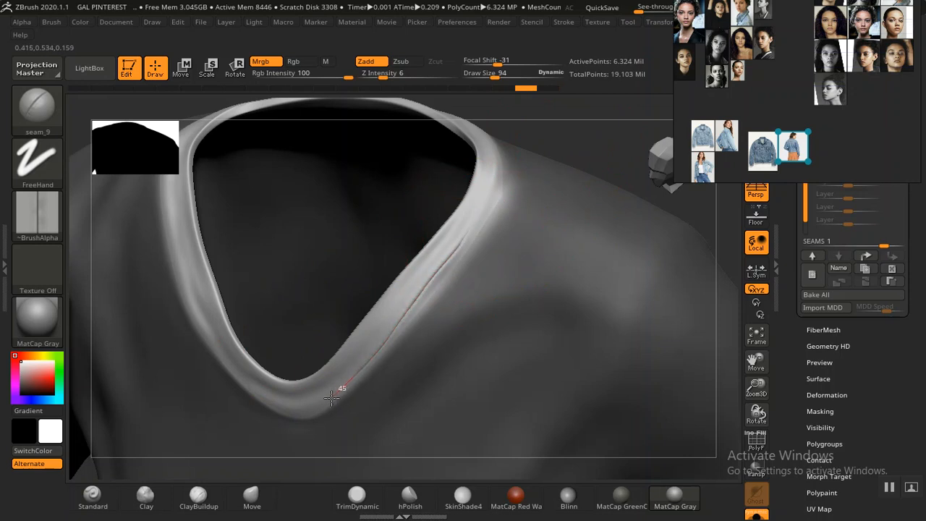
drag(277, 417, 275, 416)
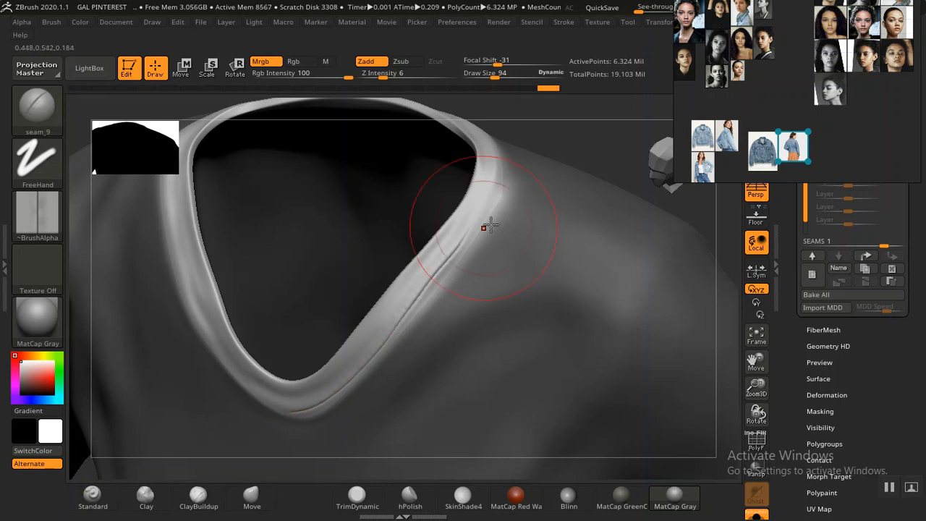
Try to continue the seam past the V's point and up the left side of the neckline band
drag(579, 156, 620, 143)
drag(565, 186, 428, 331)
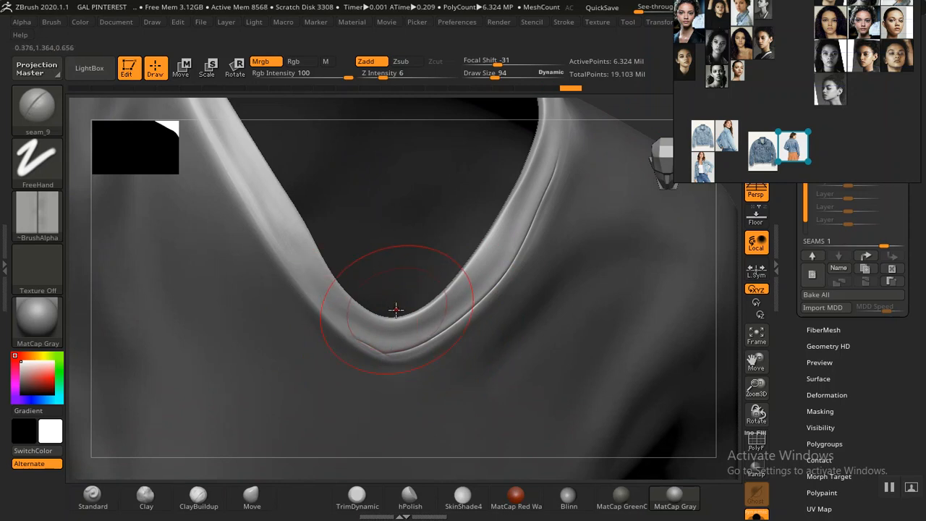
key(ctrl)
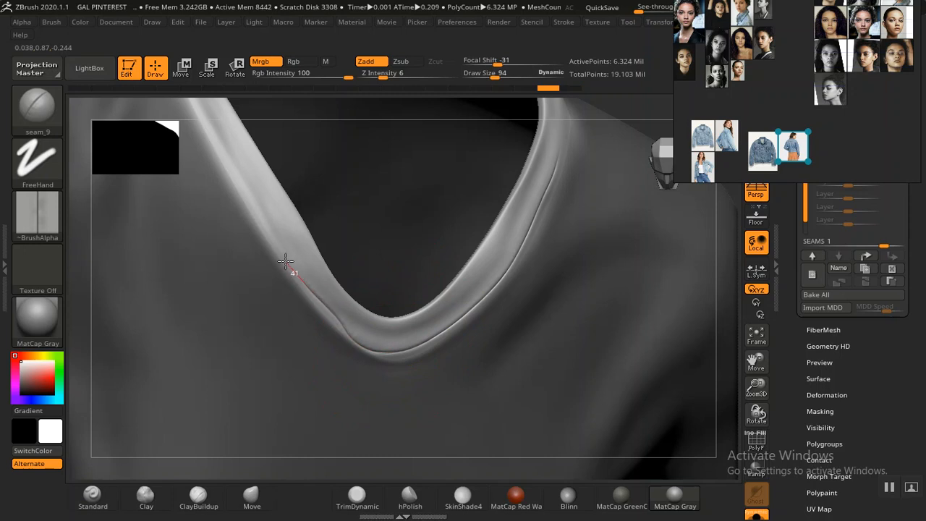
key(ctrl)
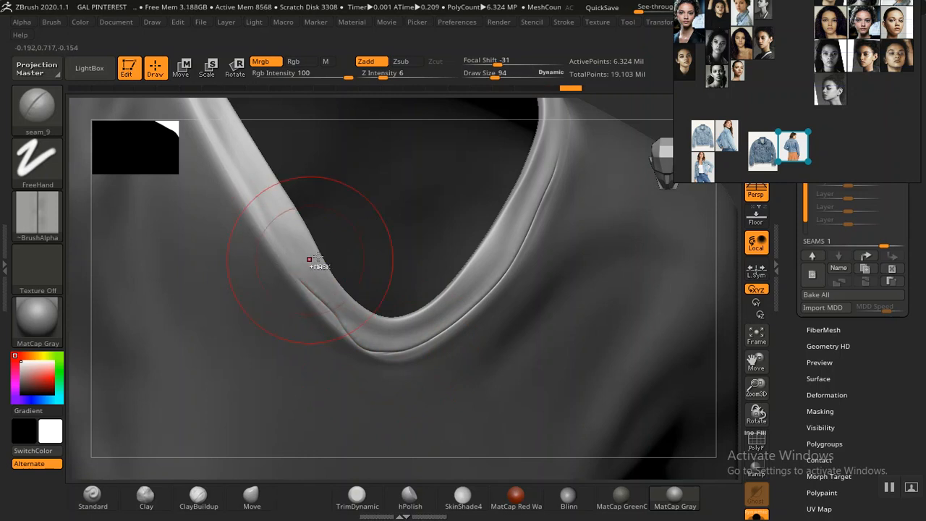
key(ctrl)
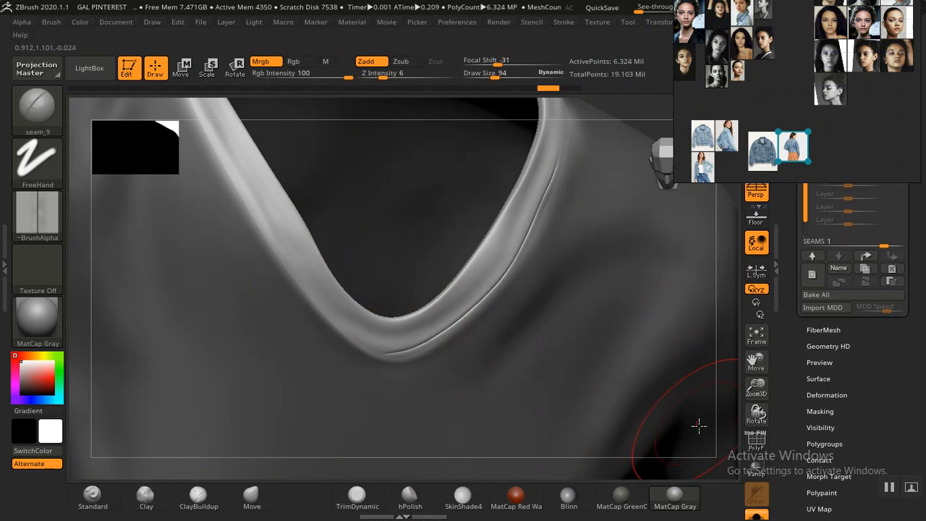
drag(757, 390, 640, 377)
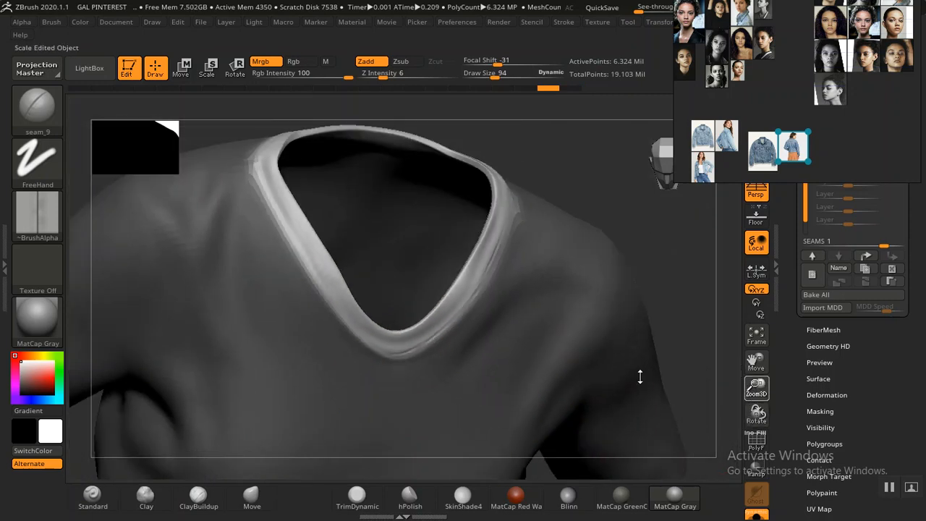
mouse_move(658, 277)
mouse_down()
mouse_move(676, 273)
mouse_move(651, 296)
mouse_up()
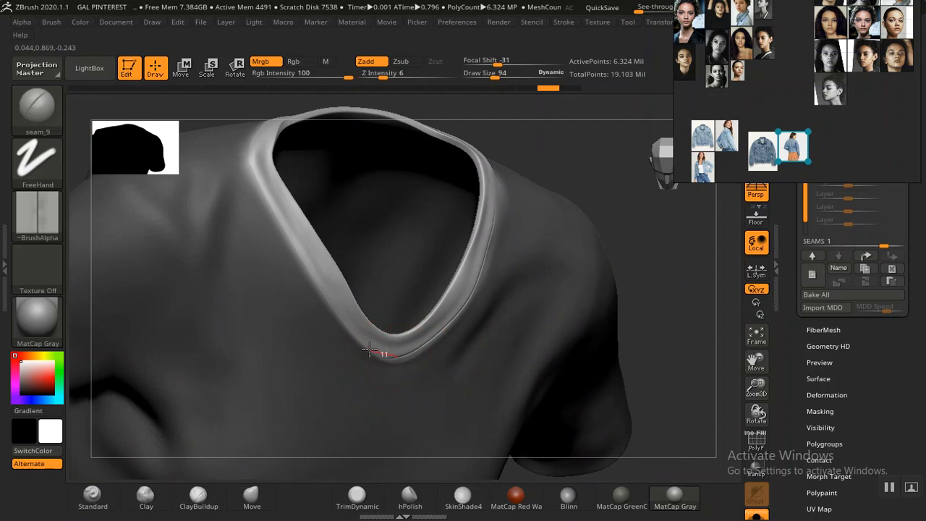
key(ctrl)
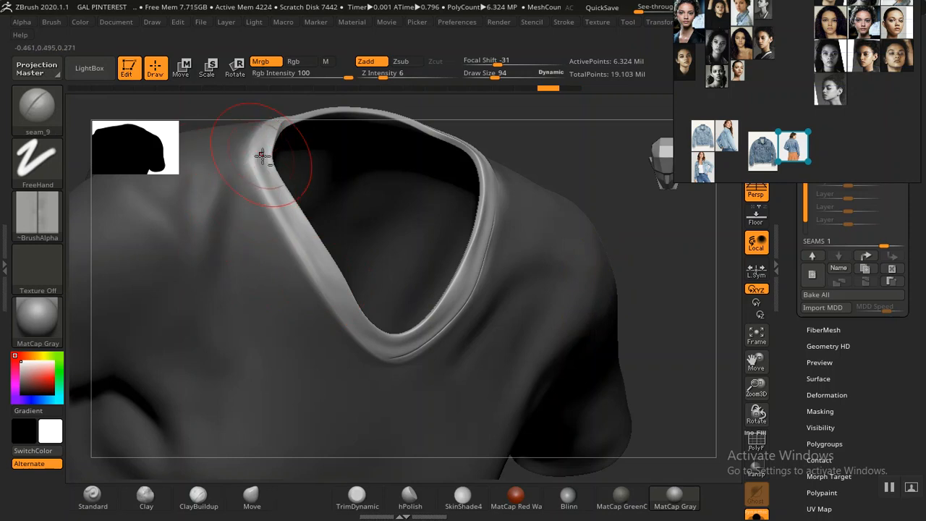
Try short seam strokes starting at the left shoulder end of the neckline band
mouse_move(234, 114)
mouse_down()
mouse_move(279, 157)
mouse_move(310, 248)
mouse_up()
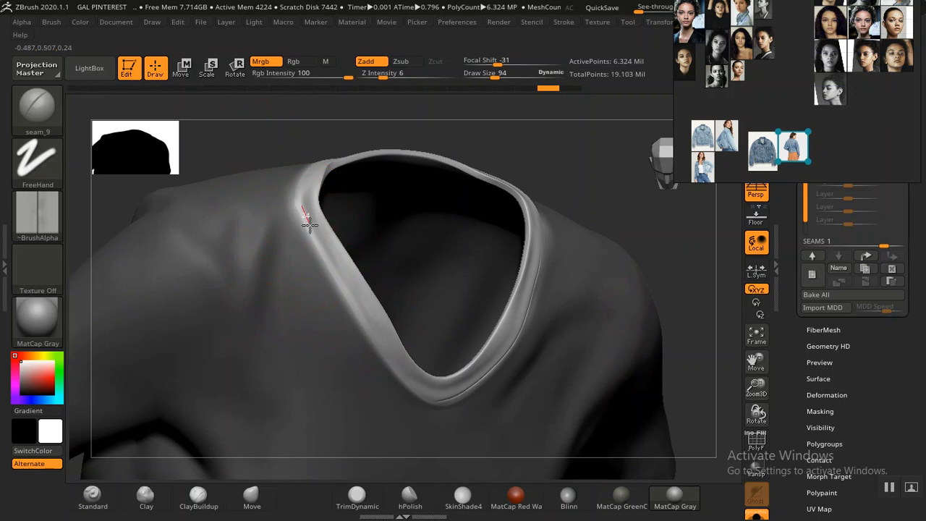
drag(324, 252, 331, 254)
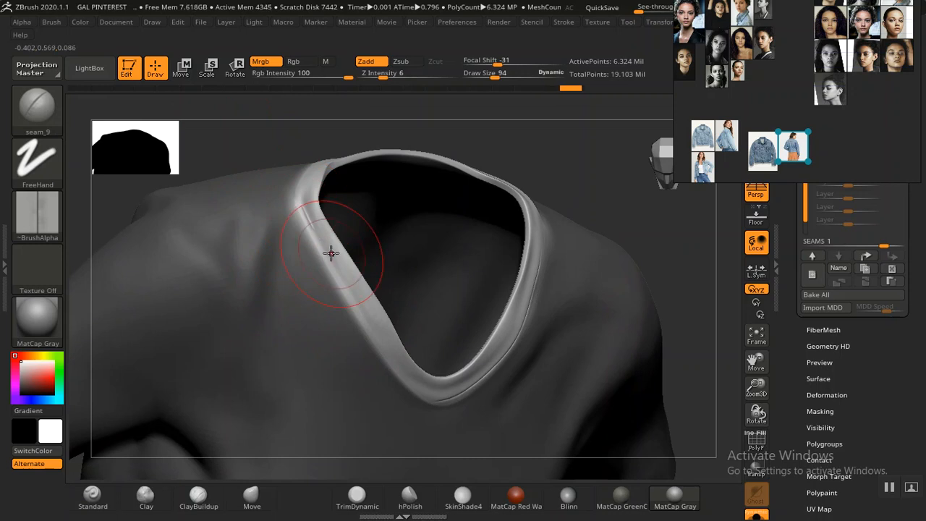
mouse_move(302, 181)
alt+right_down()
mouse_move(347, 220)
mouse_move(360, 249)
alt+right_up()
key(ctrl+shift)
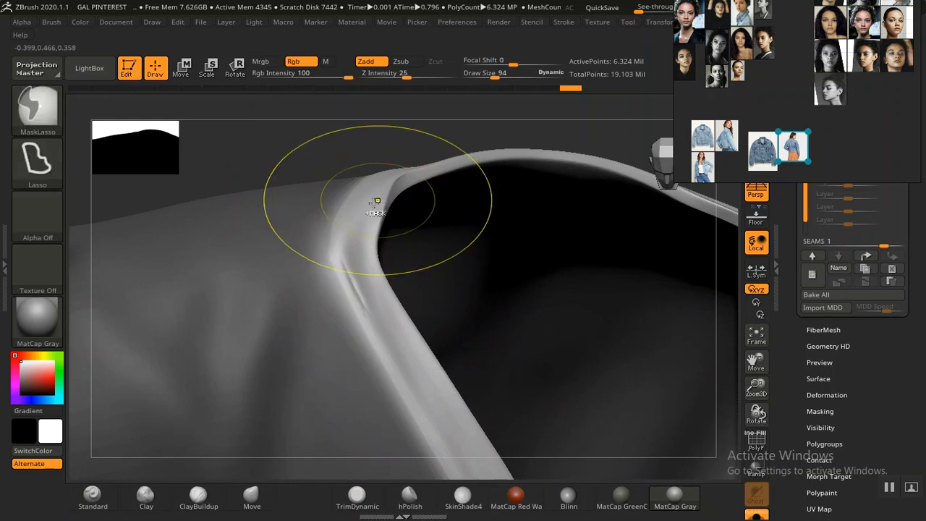
key(ctrl+z)
ctrl+right_drag(283, 169, 240, 125)
mouse_move(302, 164)
right_down()
mouse_move(290, 130)
mouse_move(341, 260)
right_up()
drag(330, 242, 348, 273)
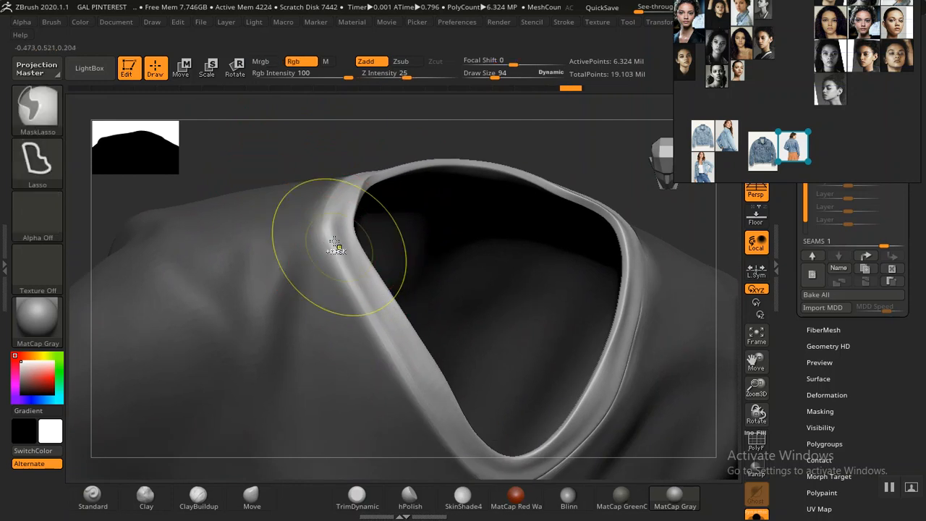
key(ctrl+z)
Carve the seam down the neckline band's left side from the shoulder until it meets the other seam at the V's point
drag(333, 242, 422, 395)
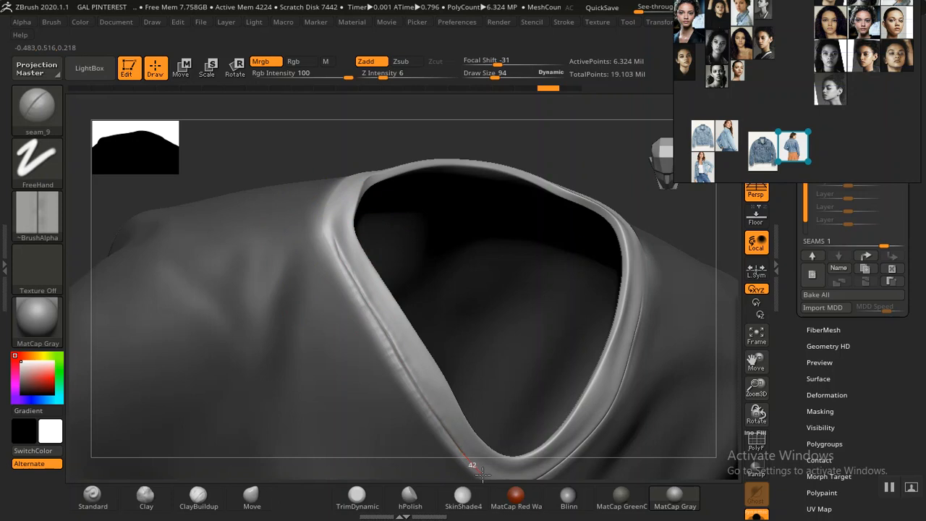
drag(490, 478, 492, 479)
mouse_move(596, 152)
mouse_down()
mouse_move(468, 176)
mouse_move(404, 339)
mouse_up()
mouse_move(607, 159)
mouse_down()
mouse_move(606, 141)
mouse_move(389, 345)
mouse_move(367, 382)
mouse_up()
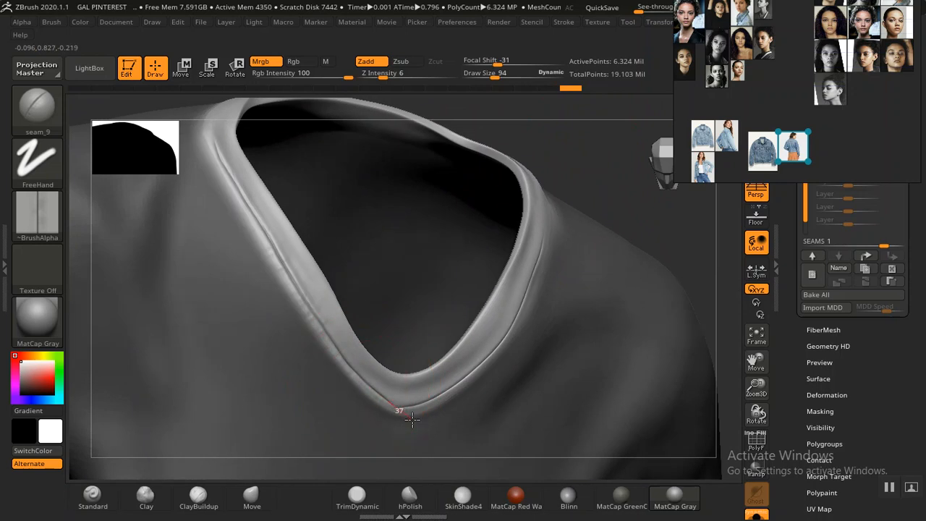
drag(415, 422, 393, 414)
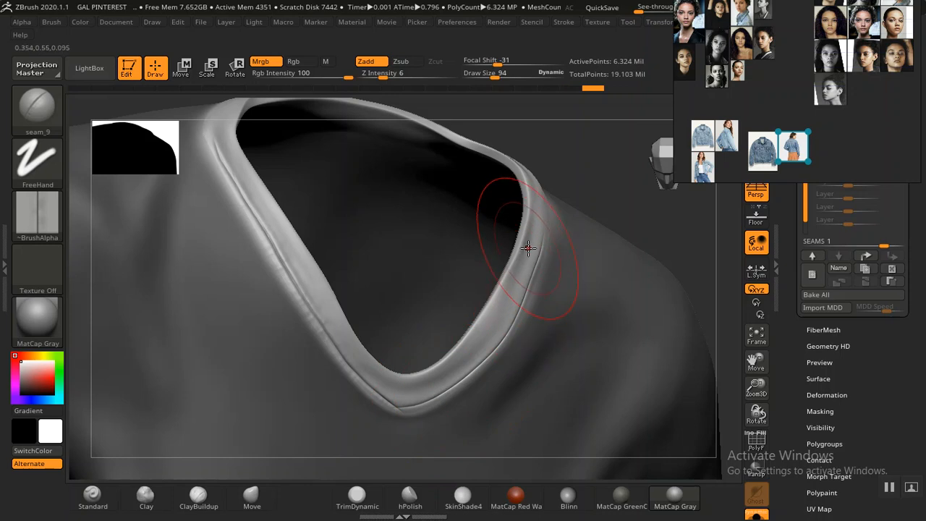
Undo the stroke at the V's point and recarve that part from the point up into the left-side seam
mouse_move(589, 171)
mouse_down()
mouse_move(575, 178)
mouse_move(560, 145)
mouse_move(555, 166)
mouse_up()
key(ctrl)
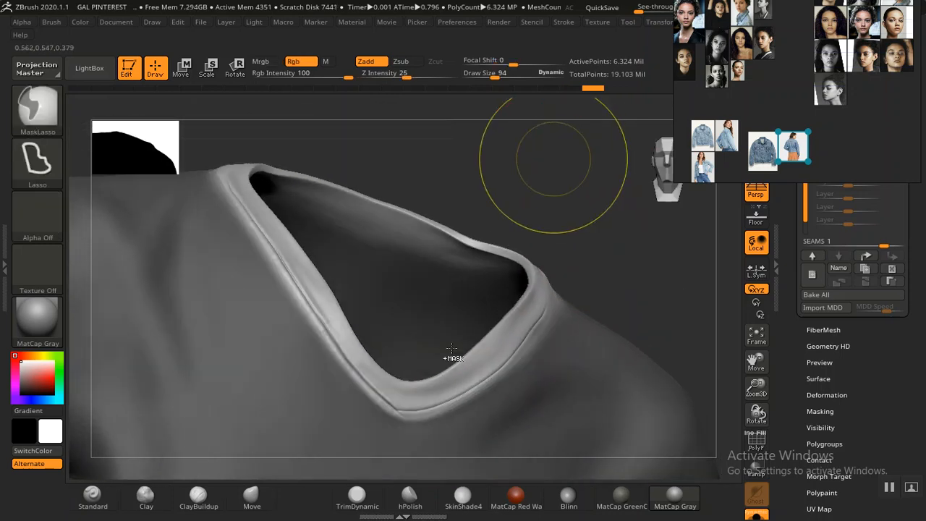
key(ctrl+z)
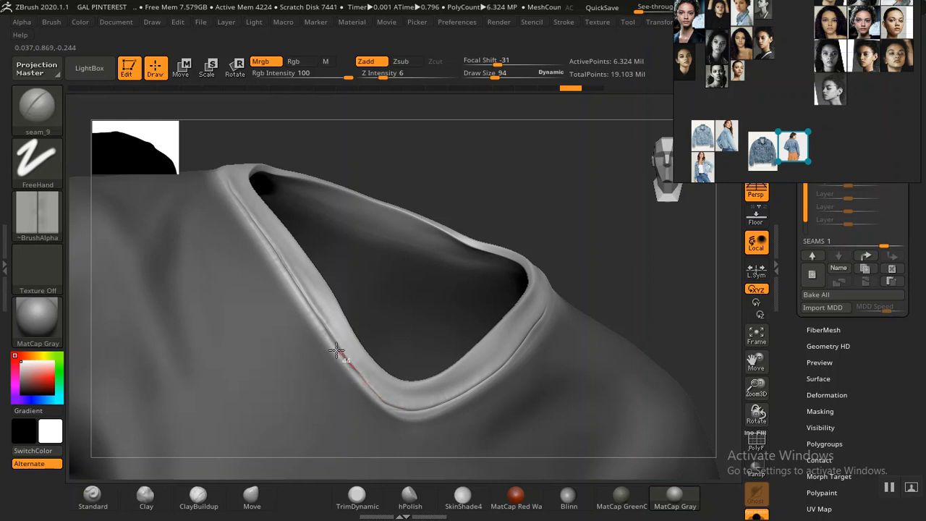
drag(337, 350, 335, 343)
Extend the right-side seam up along the neckline band's outer edge and over the shoulder
drag(535, 173, 539, 240)
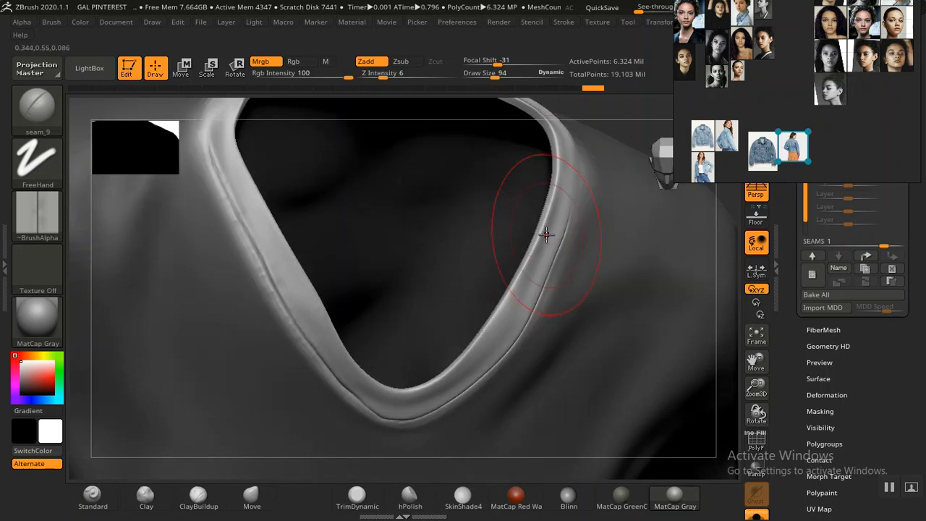
mouse_move(622, 127)
mouse_down()
mouse_move(519, 207)
mouse_move(511, 199)
mouse_up()
mouse_move(511, 162)
alt+mouse_down()
mouse_move(519, 215)
mouse_move(460, 261)
alt+mouse_up()
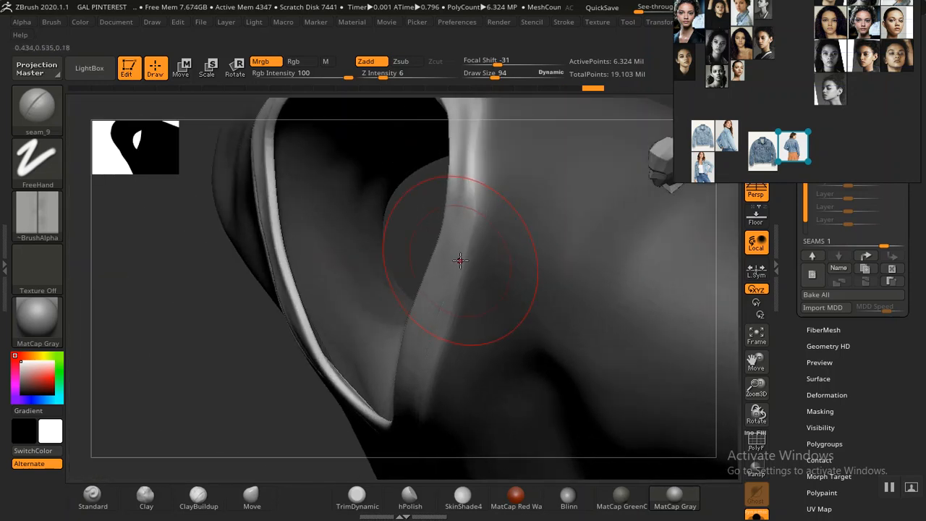
drag(290, 407, 282, 362)
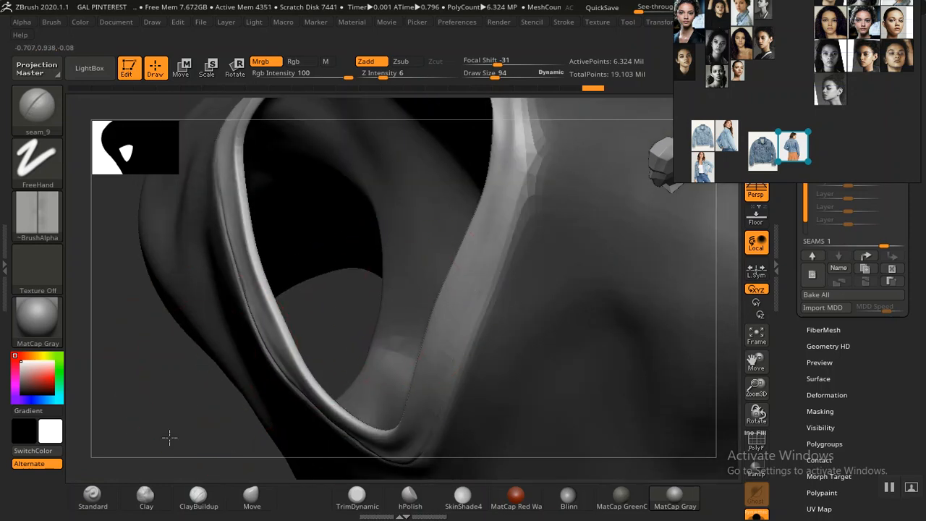
alt+drag(188, 408, 148, 481)
drag(446, 335, 451, 322)
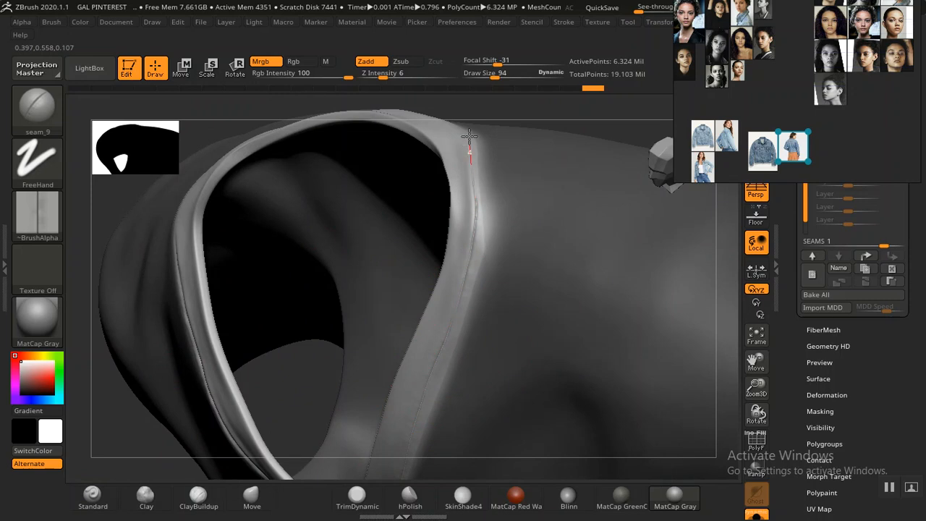
drag(459, 123, 458, 120)
Continue the seam along the outer edge of the back neckline band until it wraps the whole back opening
mouse_move(568, 144)
right_down()
mouse_move(585, 207)
mouse_move(562, 240)
mouse_move(532, 254)
right_up()
mouse_move(376, 327)
right_down()
mouse_move(310, 440)
mouse_move(424, 325)
right_up()
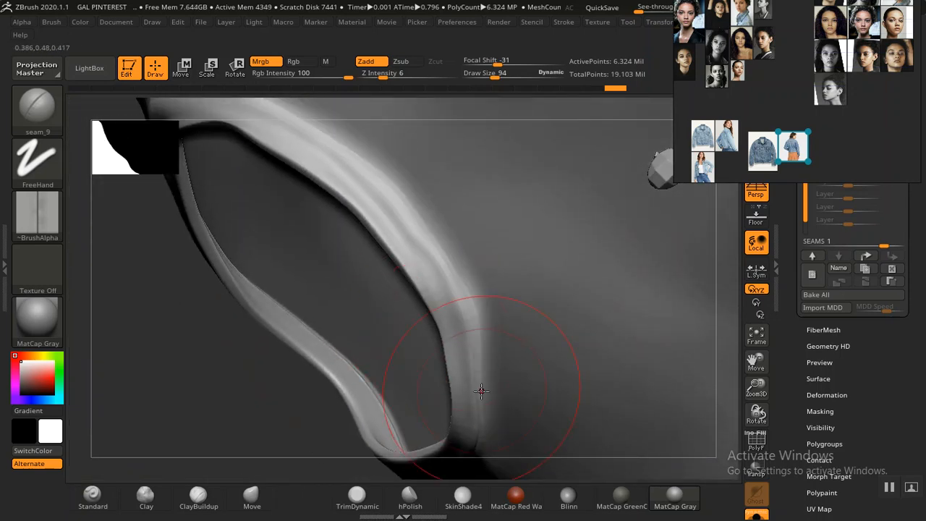
mouse_move(313, 413)
right_down()
mouse_move(297, 381)
mouse_move(318, 362)
right_up()
mouse_move(460, 331)
mouse_down()
mouse_move(451, 275)
mouse_move(415, 213)
mouse_move(344, 138)
mouse_move(302, 126)
mouse_up()
mouse_move(193, 354)
mouse_down()
mouse_move(357, 370)
mouse_move(285, 362)
mouse_move(279, 396)
mouse_move(369, 304)
mouse_move(256, 345)
mouse_move(571, 281)
mouse_up()
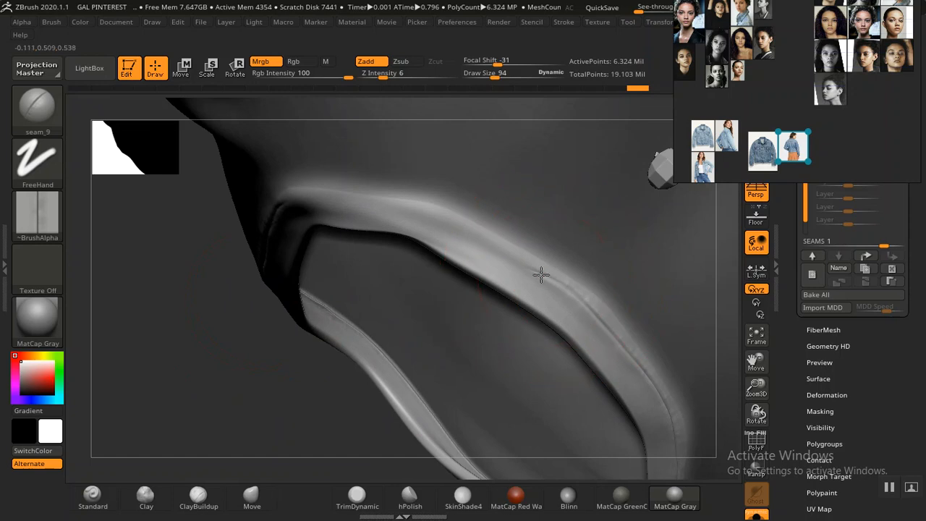
mouse_move(521, 265)
mouse_down()
mouse_move(436, 211)
mouse_move(348, 203)
mouse_up()
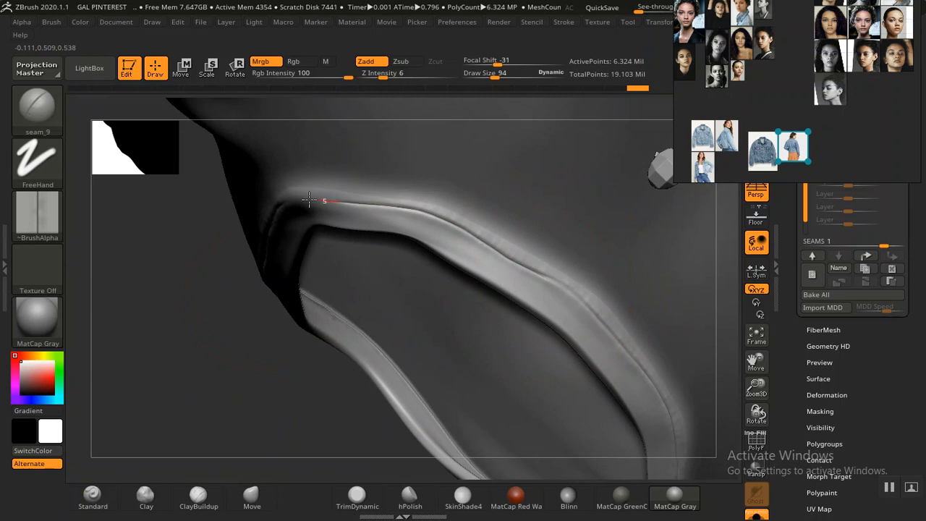
drag(288, 200, 280, 204)
drag(222, 335, 365, 187)
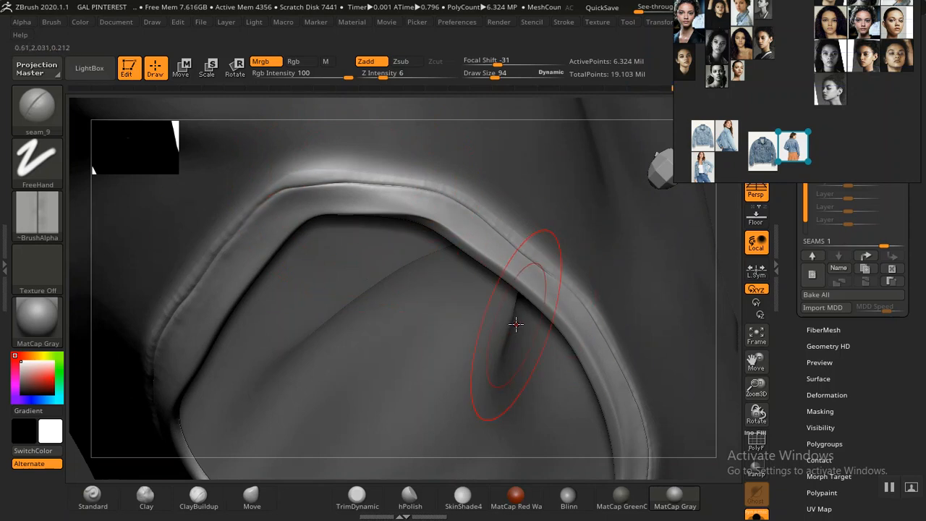
Show the polyframe and carve a shoulder seam along the front-back polygroup border from the neckline band to the blue sleeve
key(f)
ctrl+drag(556, 272, 544, 348)
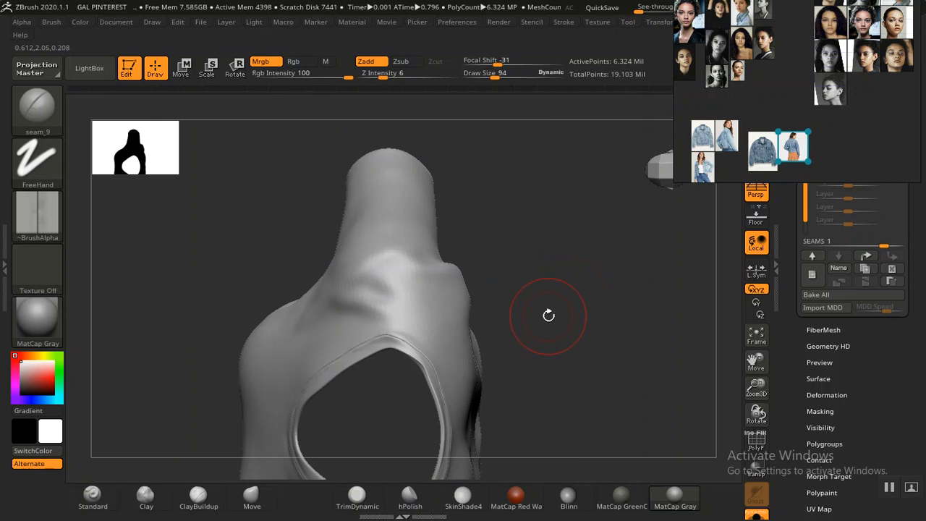
drag(551, 308, 557, 326)
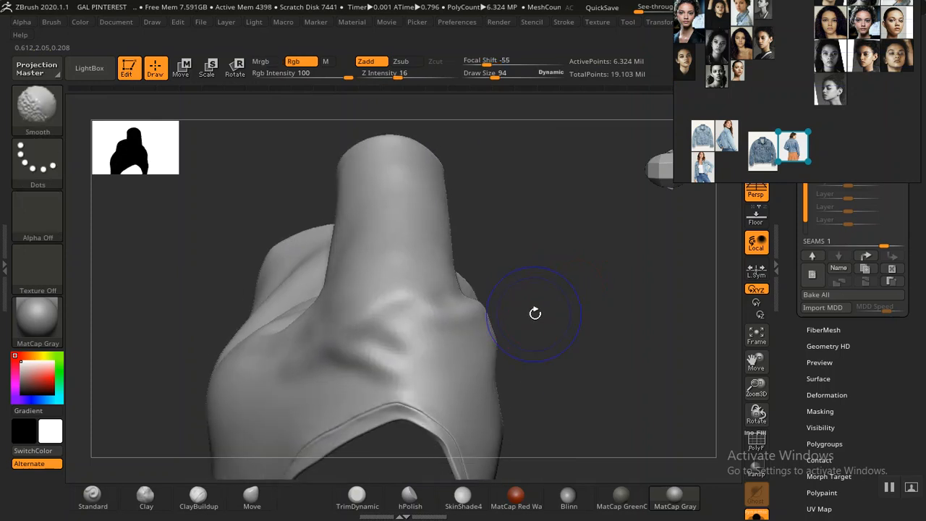
key(shift+f)
drag(558, 325, 589, 354)
alt+drag(642, 324, 629, 365)
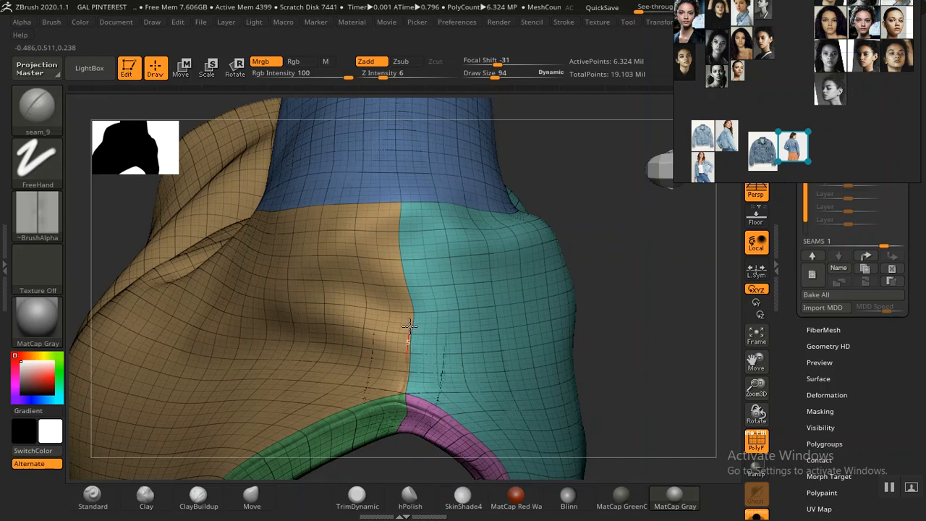
mouse_move(409, 291)
mouse_down()
mouse_move(394, 268)
mouse_move(396, 241)
mouse_up()
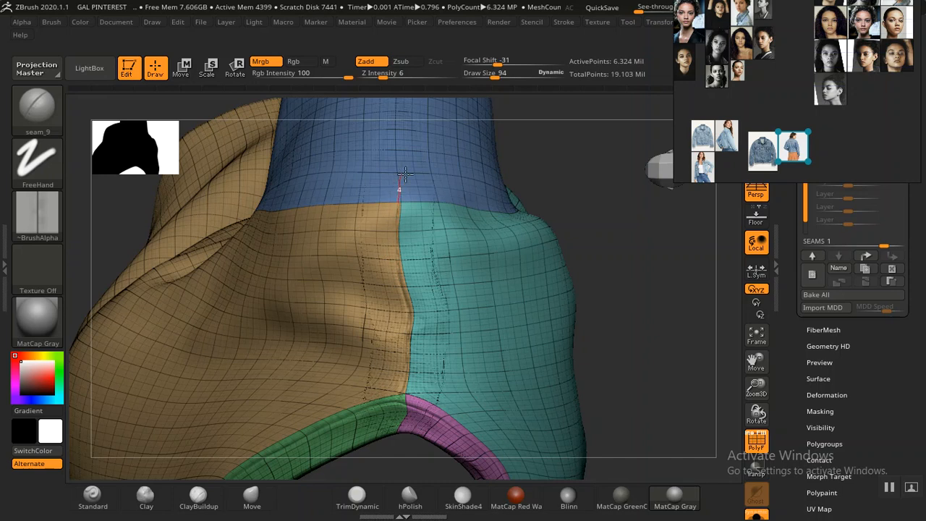
Carve the opposite shoulder seam from the neckline band to the magenta sleeve, with the polyframe hidden for checking
mouse_move(661, 405)
mouse_down()
mouse_move(585, 130)
mouse_move(606, 306)
mouse_move(596, 290)
mouse_move(627, 298)
mouse_move(624, 239)
mouse_move(608, 217)
mouse_up()
drag(397, 200, 392, 220)
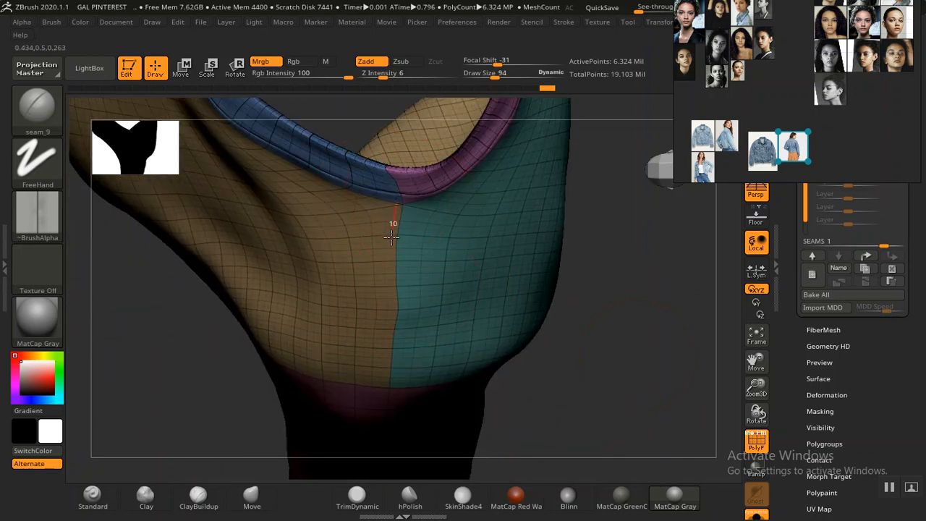
drag(391, 258, 391, 270)
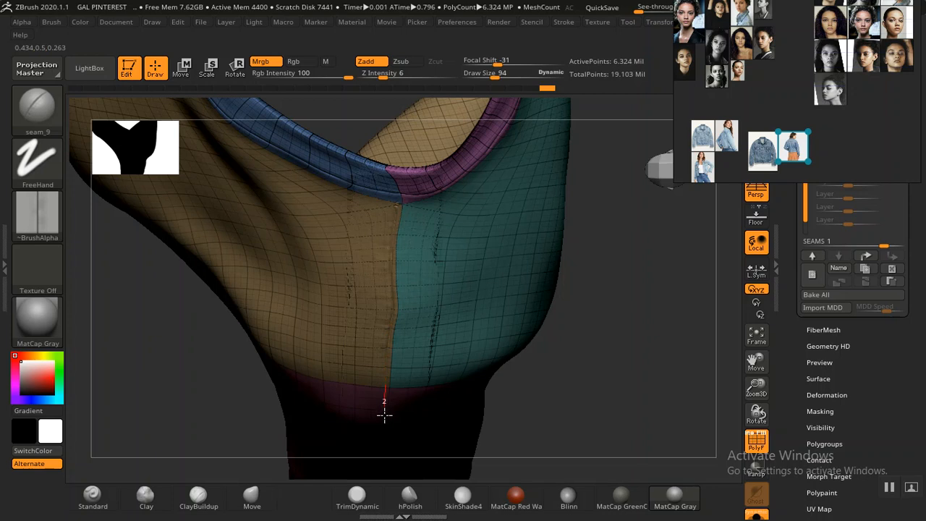
drag(384, 414, 385, 416)
key(shift+f)
mouse_move(598, 372)
mouse_down()
mouse_move(610, 308)
mouse_move(602, 305)
mouse_up()
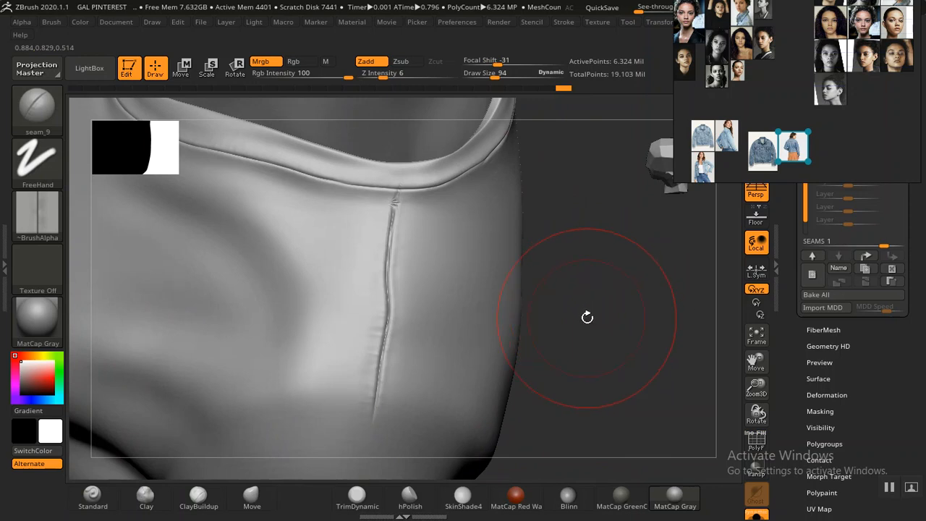
drag(603, 361, 524, 297)
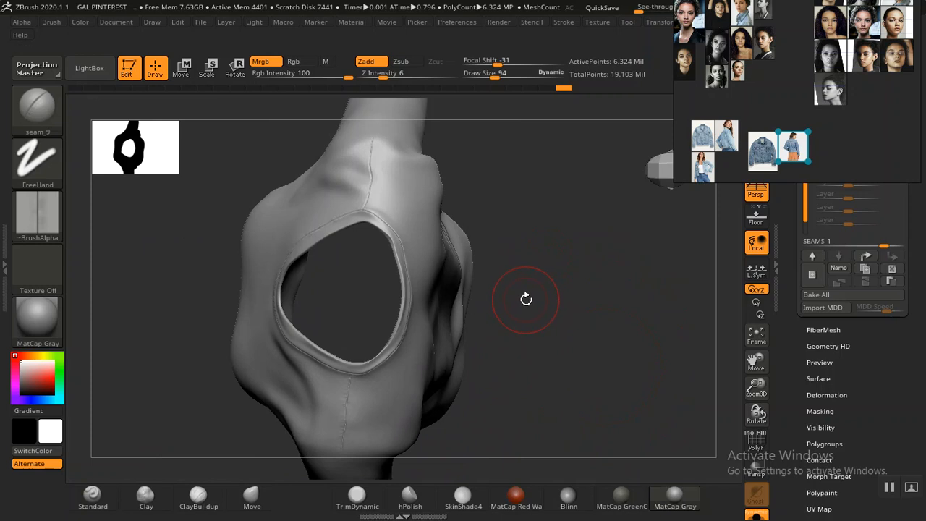
Show the polyframe again and carve the armhole seam where the front panel meets the magenta sleeve
drag(525, 321, 493, 328)
key(shift)
key(shift+f)
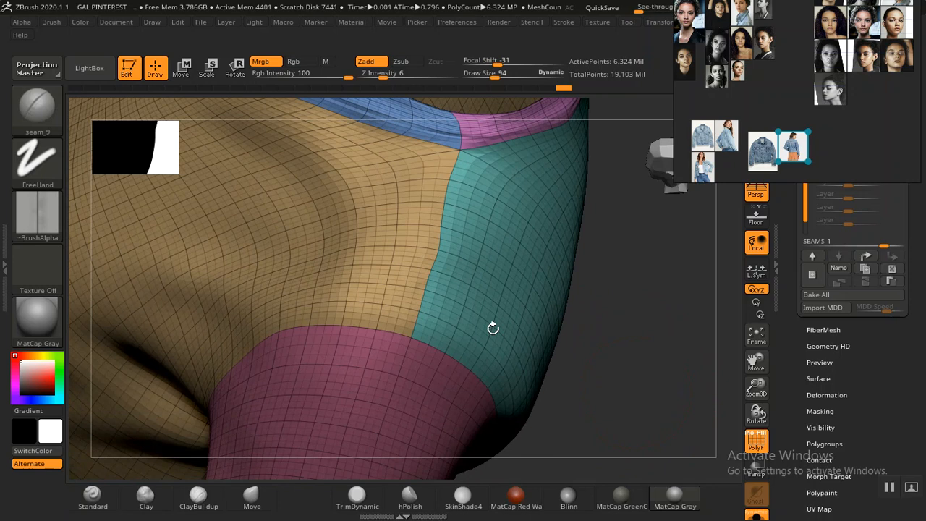
drag(493, 329, 372, 242)
drag(332, 270, 283, 335)
mouse_move(498, 337)
mouse_down()
mouse_move(594, 336)
mouse_move(612, 294)
mouse_move(535, 277)
mouse_move(552, 346)
mouse_move(318, 315)
mouse_move(304, 320)
mouse_move(251, 391)
mouse_up()
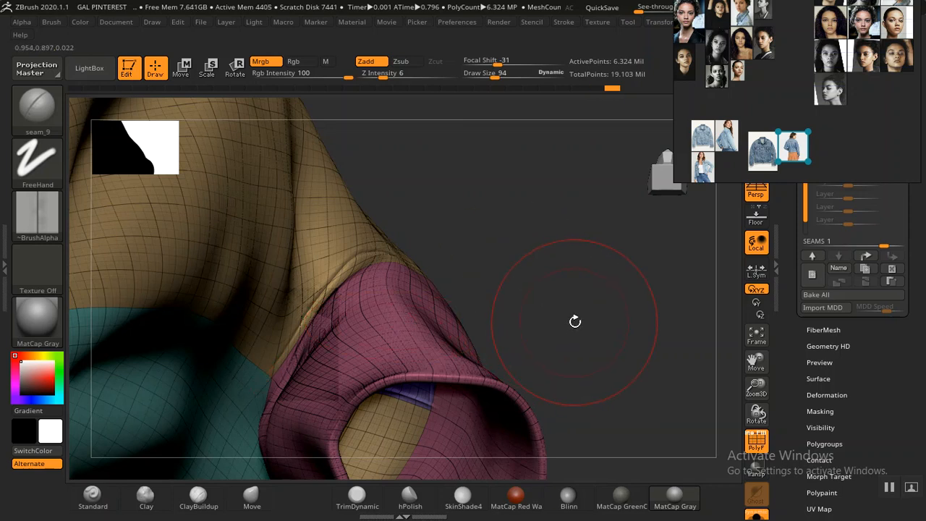
mouse_move(585, 296)
mouse_down()
mouse_move(581, 319)
mouse_move(611, 352)
mouse_move(666, 294)
mouse_move(643, 294)
mouse_move(637, 336)
mouse_move(644, 312)
mouse_move(630, 316)
mouse_move(633, 336)
mouse_move(625, 308)
mouse_move(554, 287)
mouse_move(268, 265)
mouse_move(221, 246)
mouse_move(224, 263)
mouse_move(346, 248)
mouse_up()
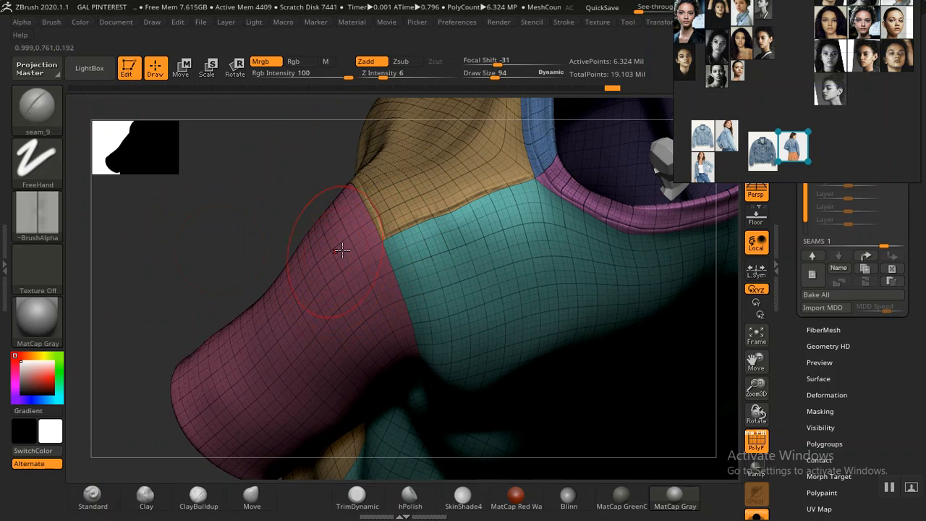
Carve the armhole seam down the back panel's border with the magenta sleeve, starting at the shoulder seam
alt+drag(241, 238, 240, 215)
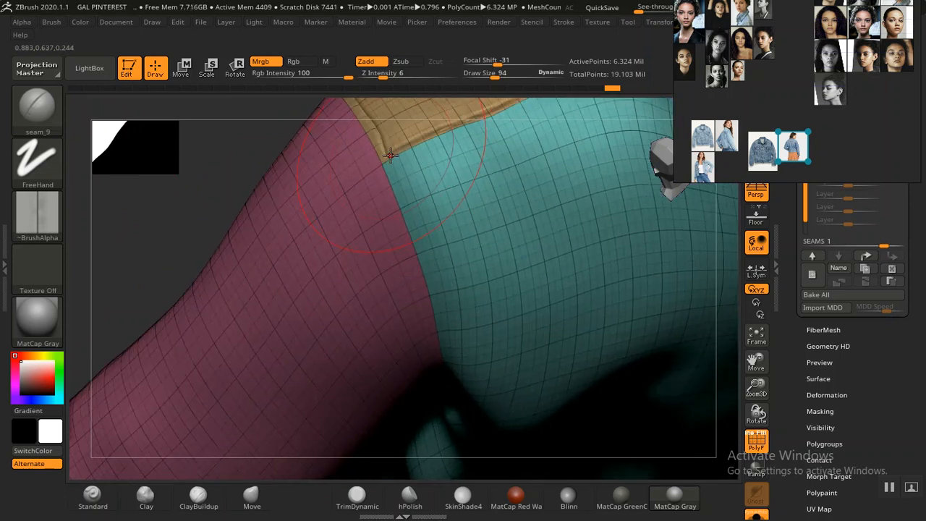
mouse_move(397, 169)
mouse_down()
mouse_move(428, 239)
mouse_move(453, 365)
mouse_up()
mouse_move(173, 259)
mouse_down()
mouse_move(174, 196)
mouse_move(231, 280)
mouse_move(222, 203)
mouse_move(238, 149)
mouse_move(405, 180)
mouse_up()
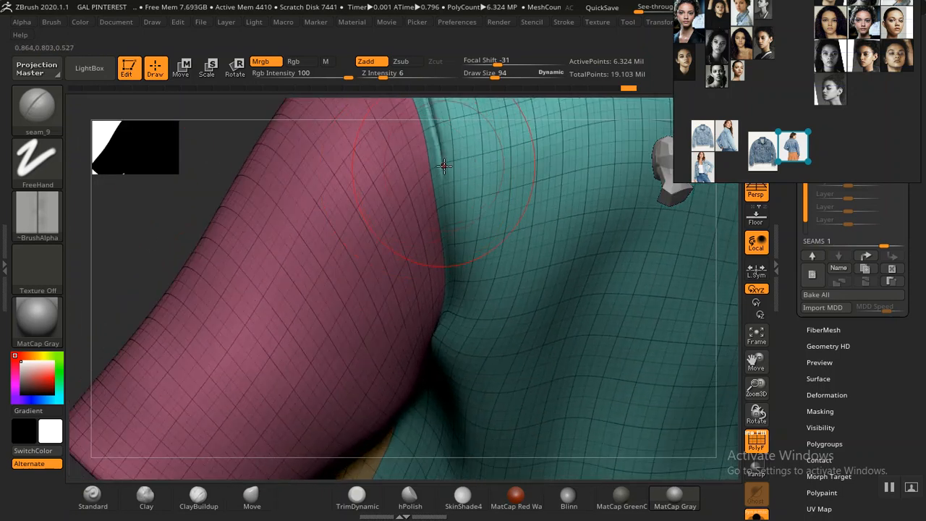
drag(448, 218, 454, 253)
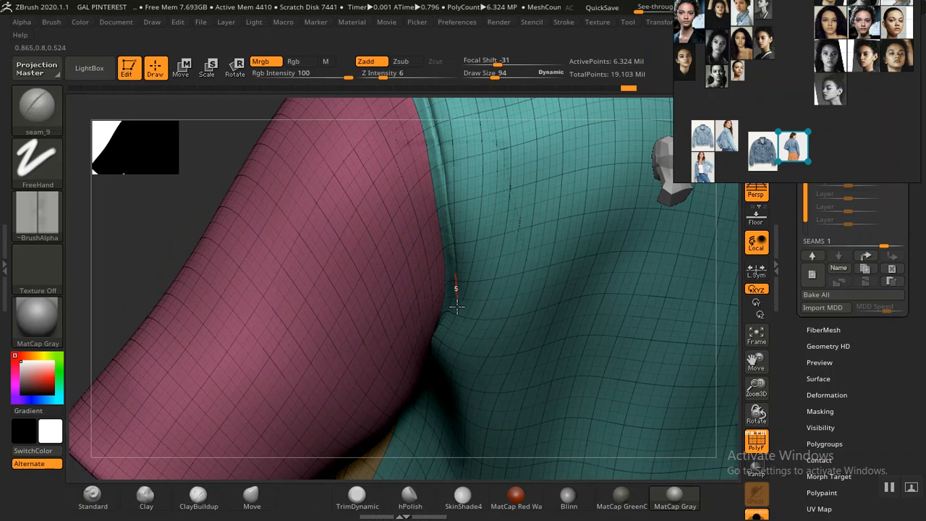
drag(450, 333, 440, 361)
Examine the back of the magenta sleeve's armhole from several angles and compare it one subdivision level lower
mouse_move(149, 269)
mouse_down()
mouse_move(149, 209)
mouse_move(260, 242)
mouse_move(251, 221)
mouse_move(478, 151)
mouse_move(503, 168)
mouse_move(500, 210)
mouse_move(492, 114)
mouse_up()
alt+drag(181, 238, 414, 247)
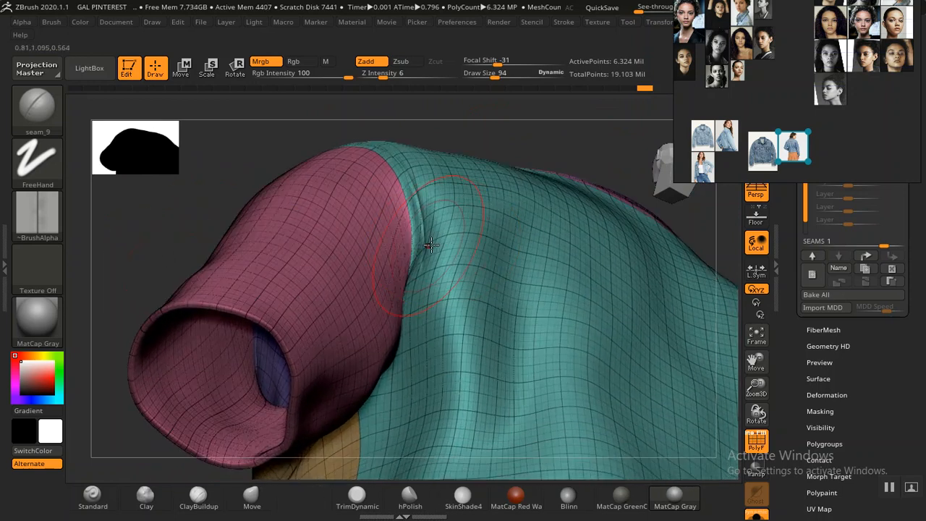
mouse_move(161, 260)
mouse_down()
mouse_move(157, 223)
mouse_move(392, 252)
mouse_up()
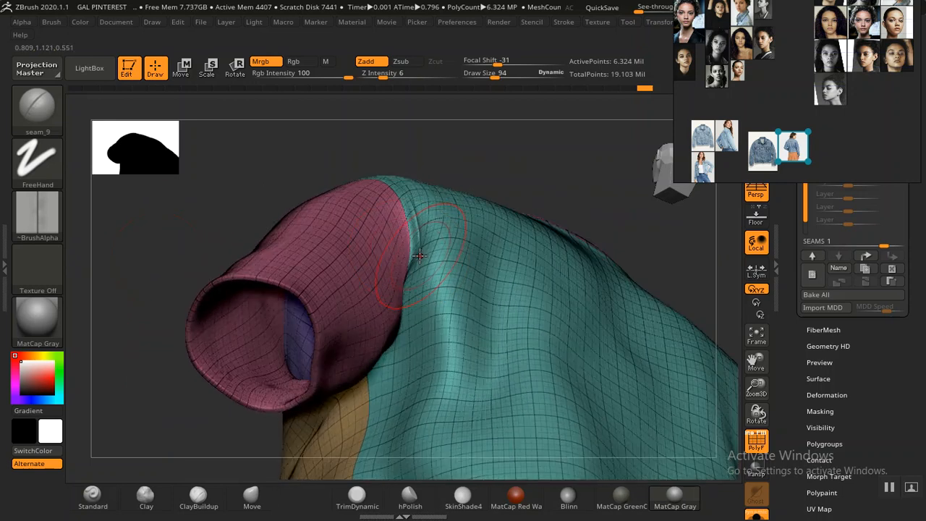
mouse_move(300, 196)
mouse_down()
mouse_move(269, 161)
mouse_move(321, 203)
mouse_move(362, 275)
mouse_move(423, 265)
mouse_up()
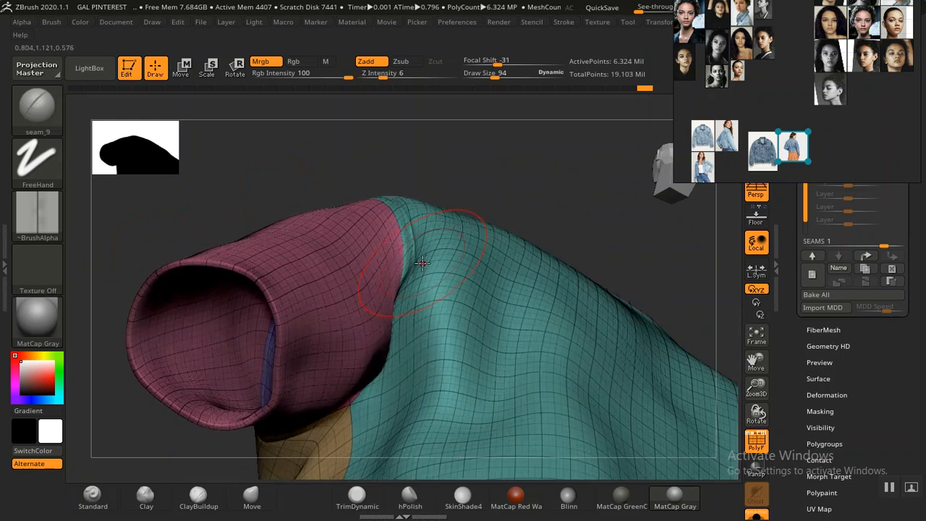
alt+drag(380, 175, 381, 176)
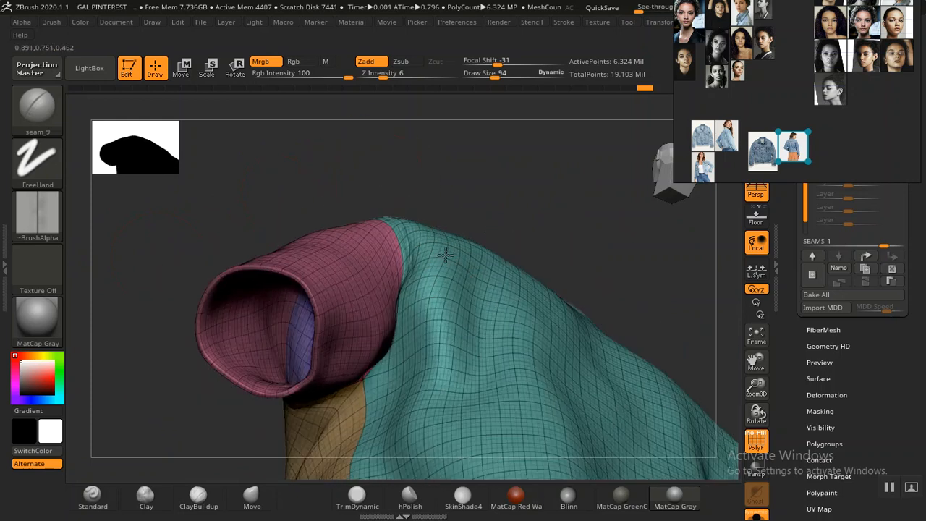
key(shift)
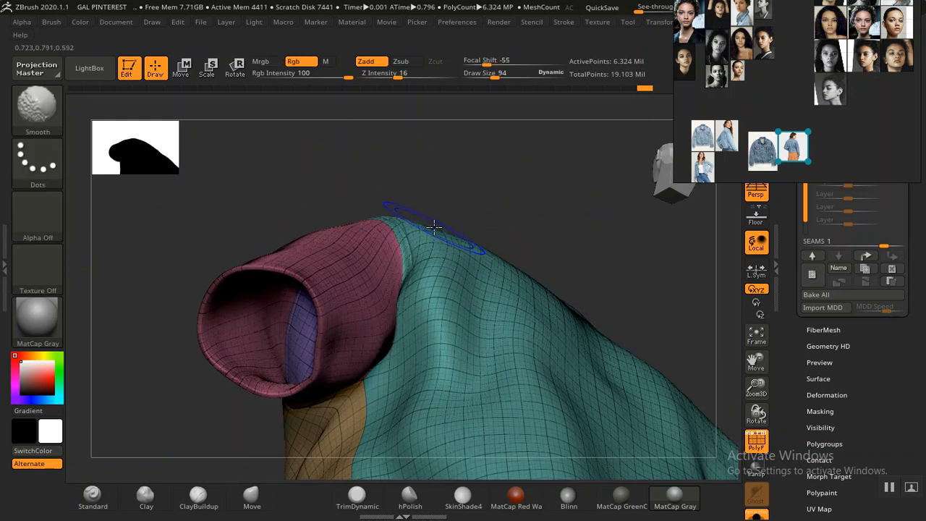
key(shift+d)
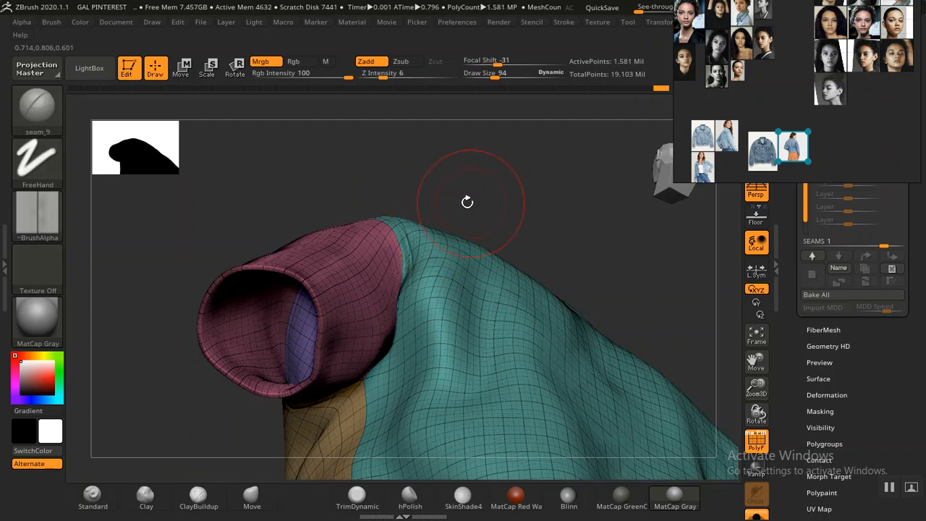
key(d)
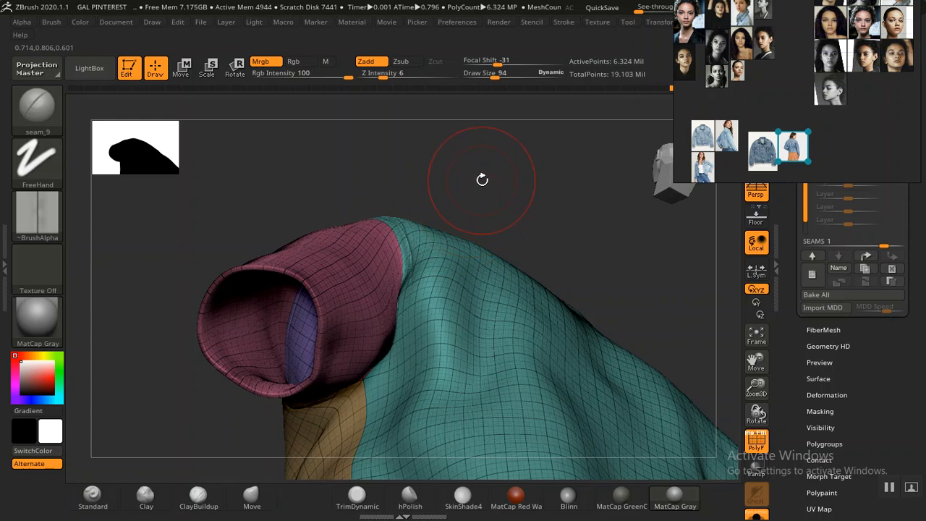
Hide the polyframe and extend the back armhole seam under the arm until it joins the front armhole seam
key(shift+f)
drag(477, 192, 505, 262)
mouse_move(507, 196)
mouse_down()
mouse_move(516, 251)
mouse_move(410, 287)
mouse_move(405, 303)
mouse_up()
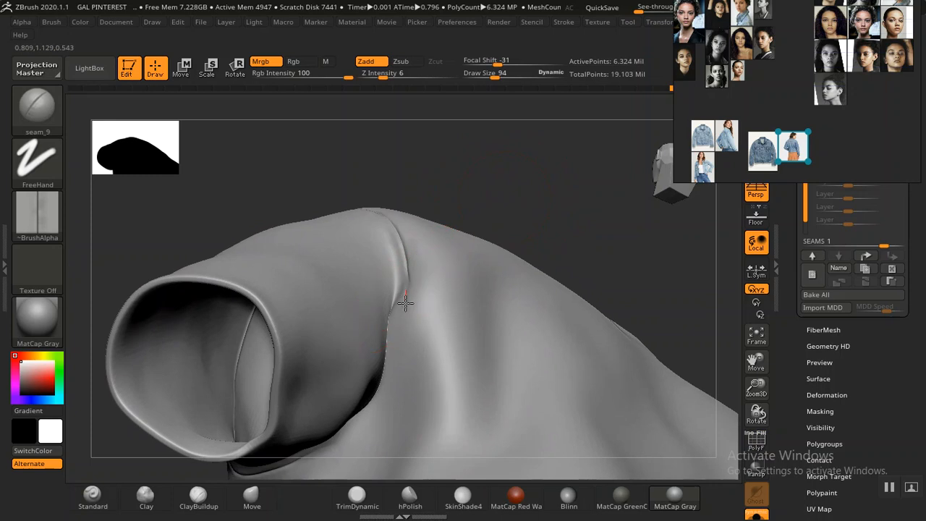
mouse_move(400, 337)
mouse_down()
mouse_move(375, 403)
mouse_move(352, 434)
mouse_up()
drag(490, 203, 500, 158)
mouse_move(479, 234)
mouse_down()
mouse_move(488, 222)
mouse_move(521, 258)
mouse_move(474, 210)
mouse_move(482, 195)
mouse_move(475, 224)
mouse_move(495, 293)
mouse_move(479, 253)
mouse_move(471, 321)
mouse_move(469, 312)
mouse_up()
mouse_move(172, 301)
mouse_down()
mouse_move(138, 283)
mouse_move(145, 219)
mouse_move(473, 242)
mouse_move(514, 290)
mouse_move(500, 271)
mouse_move(514, 174)
mouse_move(403, 305)
mouse_move(382, 309)
mouse_up()
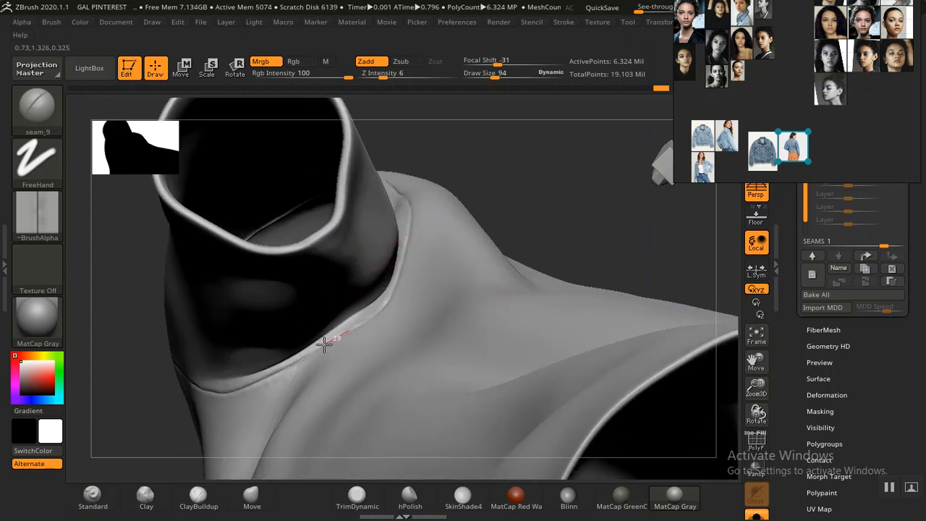
drag(317, 347, 322, 343)
Show the polyframe and carve the upper side seam from the underarm along the front panel's border with the back panel
mouse_move(509, 213)
mouse_down()
mouse_move(546, 199)
mouse_move(534, 221)
mouse_move(476, 171)
mouse_move(496, 191)
mouse_move(488, 192)
mouse_move(514, 196)
mouse_up()
key(shift+f)
drag(403, 147, 463, 187)
mouse_move(530, 279)
ctrl+right_down()
mouse_move(323, 397)
mouse_move(367, 341)
ctrl+right_up()
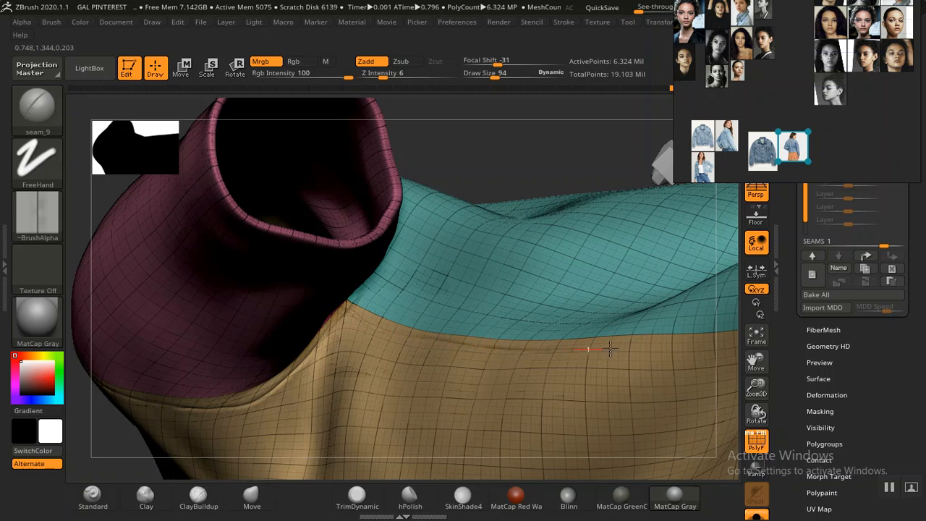
drag(707, 347, 718, 342)
Continue the side seam along the front-back panel border down to the shirt's hem
mouse_move(409, 137)
ctrl+right_down()
mouse_move(506, 167)
mouse_move(391, 159)
ctrl+right_up()
alt+right_drag(477, 169, 464, 307)
right_drag(439, 147, 309, 275)
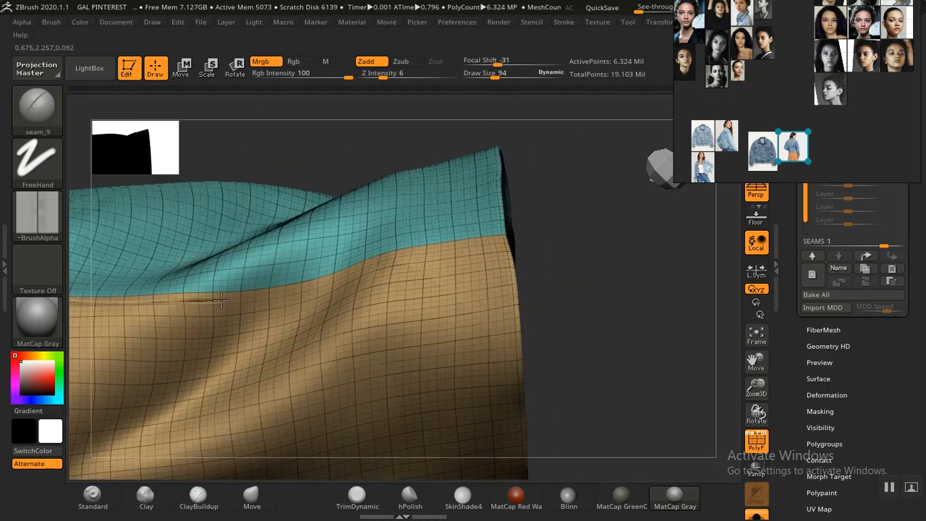
mouse_move(309, 290)
mouse_down()
mouse_move(331, 275)
mouse_move(431, 249)
mouse_move(479, 247)
mouse_up()
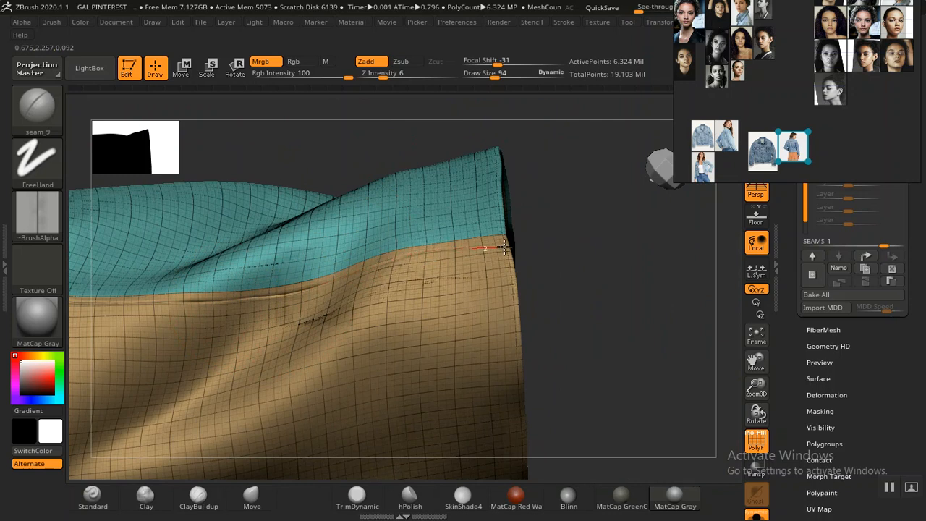
drag(536, 246, 537, 247)
Carve a seam along the underside of the magenta sleeve from the cuff to the armpit
mouse_move(589, 261)
right_down()
mouse_move(595, 248)
mouse_move(468, 233)
mouse_move(488, 219)
mouse_move(381, 266)
mouse_move(326, 222)
mouse_move(485, 327)
mouse_move(491, 252)
mouse_move(366, 217)
mouse_move(333, 196)
mouse_move(392, 257)
right_up()
mouse_move(428, 291)
right_down()
mouse_move(478, 337)
mouse_move(428, 292)
mouse_move(393, 279)
mouse_move(527, 388)
mouse_move(480, 335)
mouse_move(468, 262)
mouse_move(542, 343)
mouse_move(587, 463)
mouse_move(571, 385)
right_up()
right_drag(514, 367, 500, 388)
right_drag(498, 296, 454, 327)
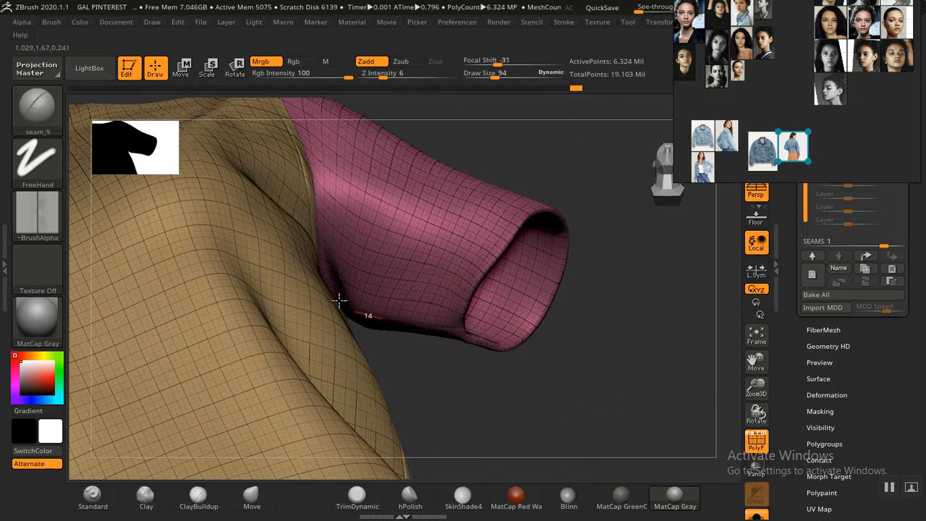
drag(302, 264, 310, 271)
Review the whole shirt from the front, and inspect the neckline and blue-sleeve shoulder seams with the polyframe hidden
ctrl+right_drag(553, 343, 474, 254)
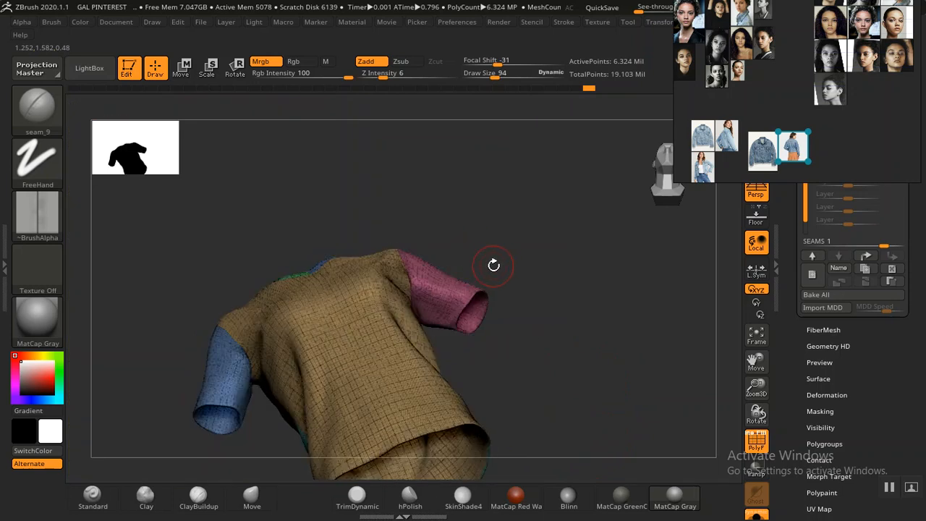
shift+right_drag(554, 320, 540, 367)
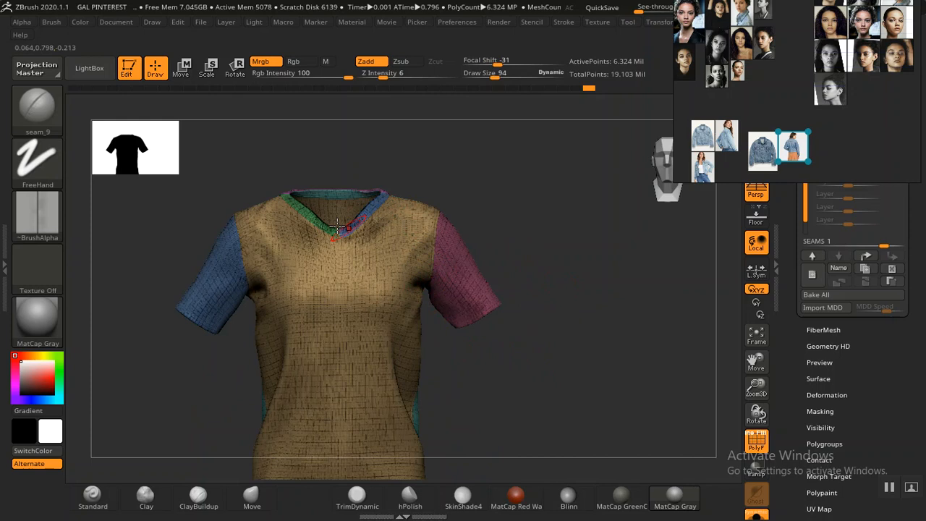
alt+right_drag(256, 165, 334, 210)
mouse_move(287, 228)
right_down()
mouse_move(292, 277)
mouse_move(240, 166)
mouse_move(274, 224)
right_up()
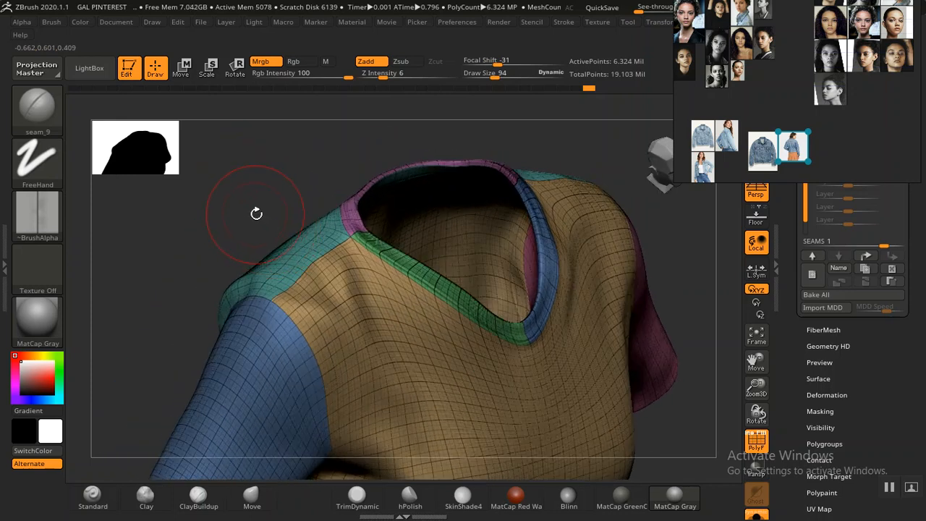
key(shift+f)
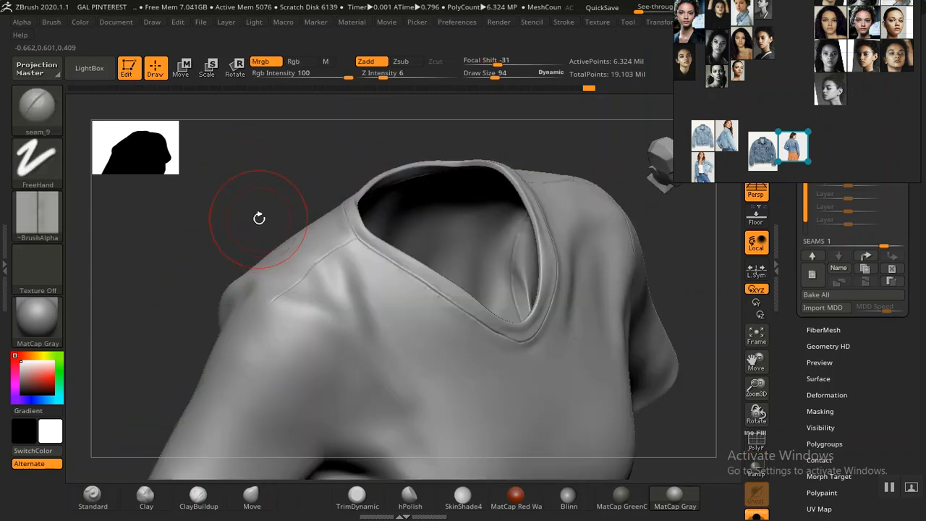
Show the polyframe and carve the upper front armhole seam along the blue sleeve's border with the tan front panel, starting at the shoulder
right_drag(252, 192, 275, 207)
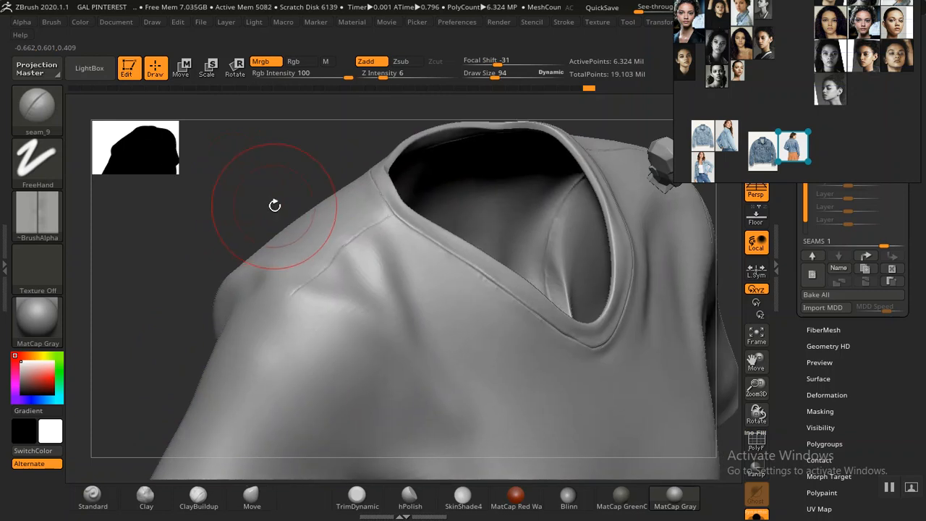
key(shift)
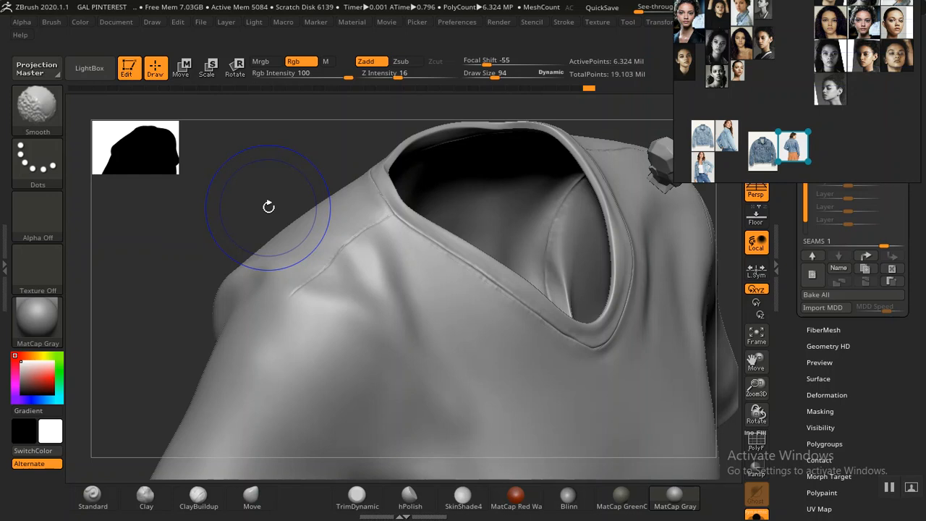
key(shift+f)
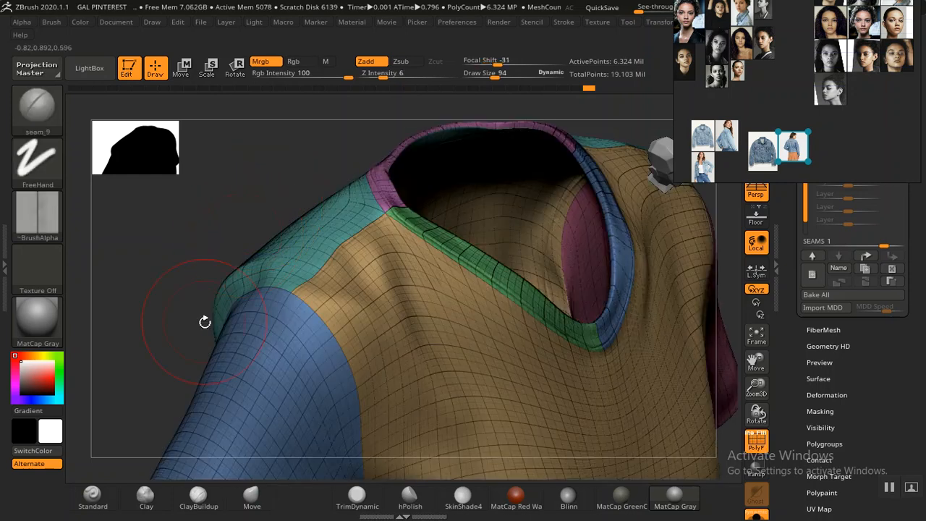
mouse_move(178, 336)
right_down()
mouse_move(159, 348)
mouse_move(108, 213)
mouse_move(346, 168)
mouse_move(402, 224)
right_up()
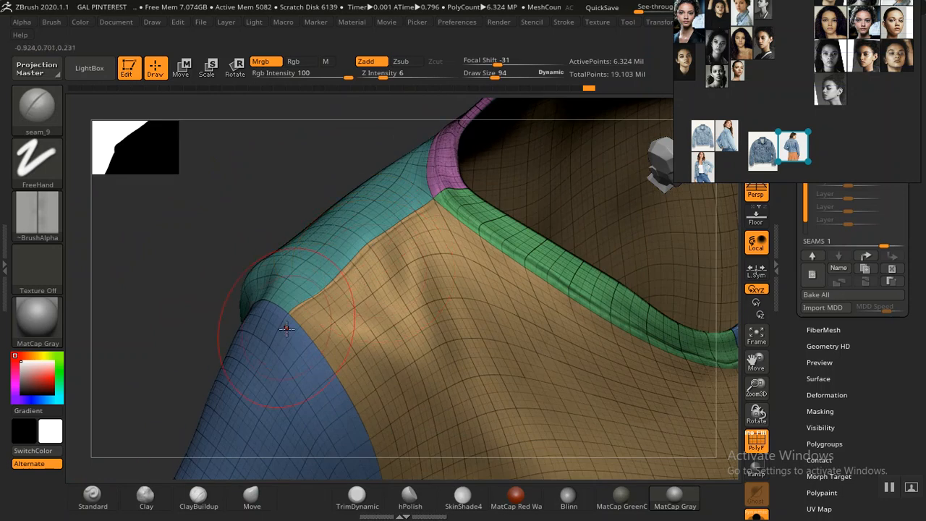
right_drag(220, 259, 259, 250)
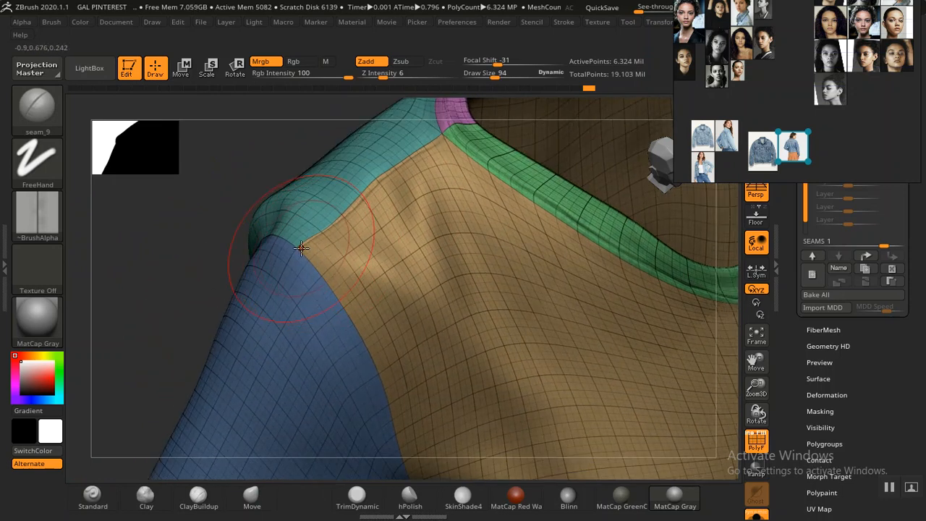
mouse_move(328, 264)
mouse_down()
mouse_move(384, 358)
mouse_move(410, 443)
mouse_up()
mouse_move(181, 315)
alt+mouse_down()
mouse_move(191, 214)
mouse_move(358, 306)
mouse_move(355, 432)
mouse_move(339, 419)
mouse_move(337, 390)
mouse_move(403, 208)
alt+mouse_up()
drag(416, 255, 414, 269)
key(ctrl)
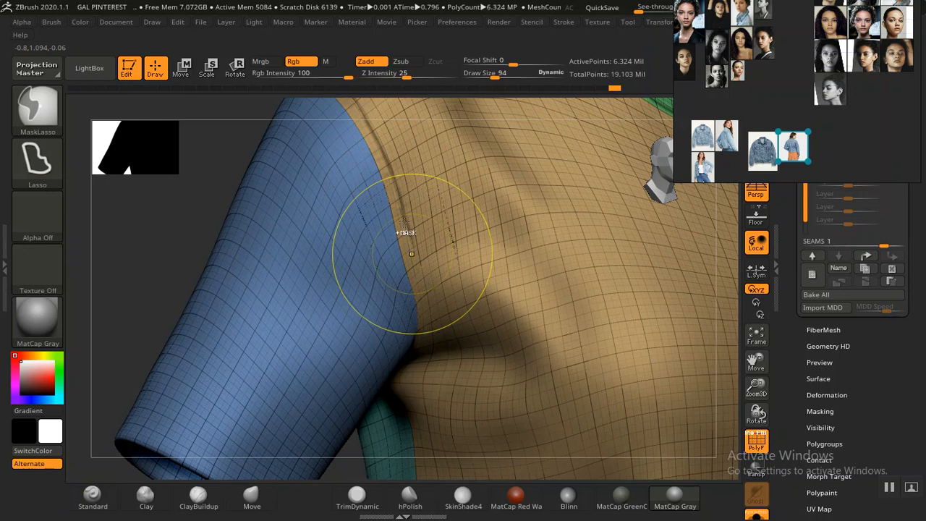
key(ctrl+z)
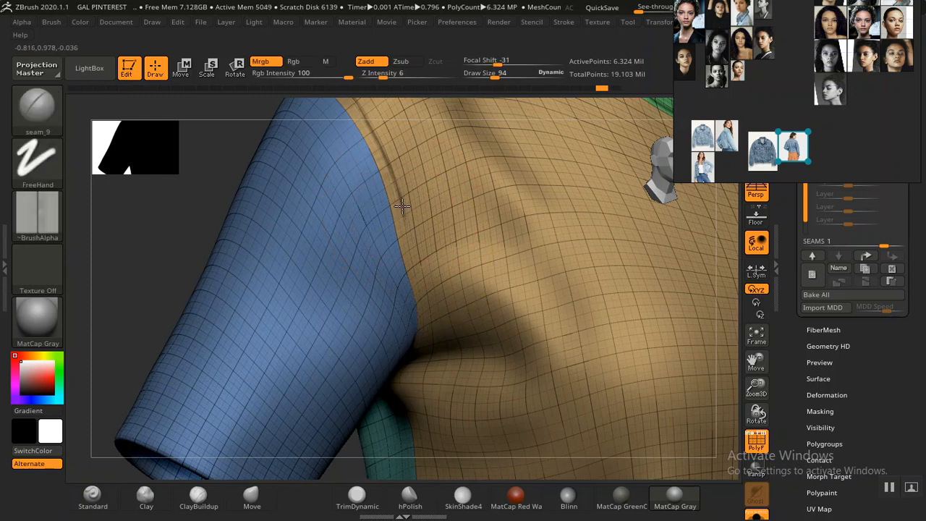
Continue the front armhole seam along the blue sleeve's border down and under to the armpit
drag(407, 231, 431, 334)
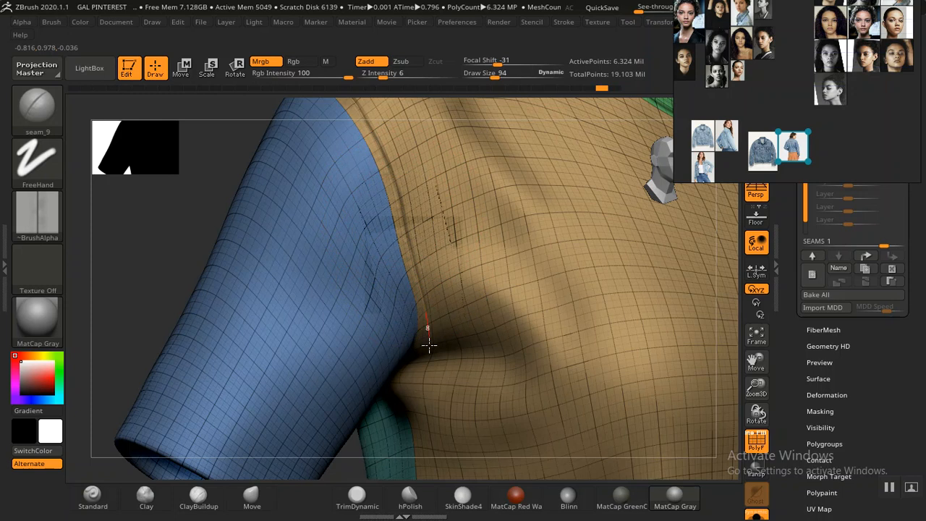
drag(420, 368, 421, 368)
drag(114, 356, 121, 238)
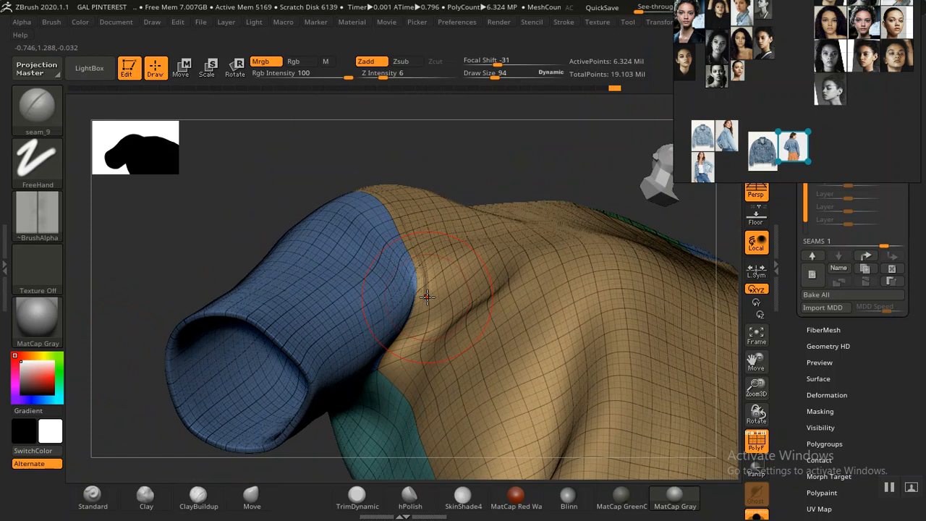
drag(419, 318, 397, 350)
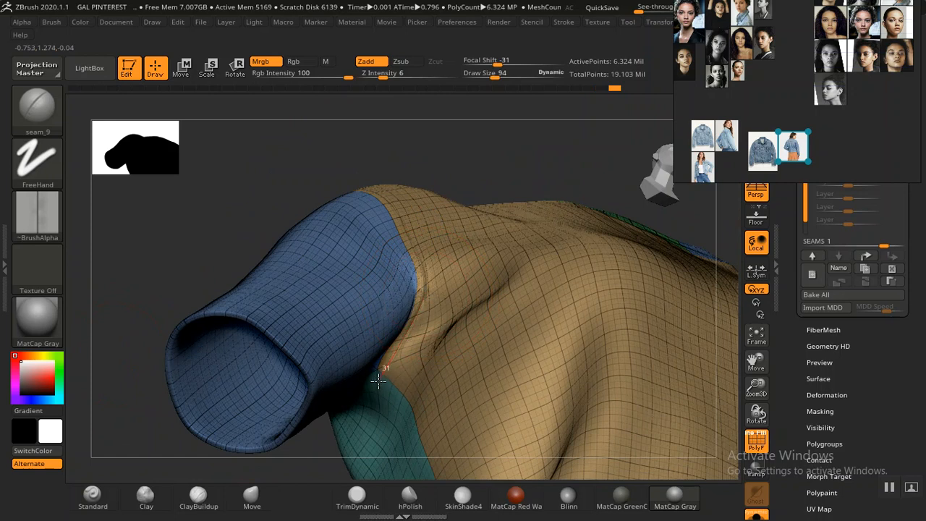
drag(370, 390, 368, 379)
Carve the upper back armhole seam along the teal back panel's border with the blue sleeve, from the shoulder seam downward
mouse_move(279, 185)
mouse_down()
mouse_move(304, 226)
mouse_move(394, 285)
mouse_move(389, 272)
mouse_move(423, 246)
mouse_up()
drag(507, 213, 434, 242)
drag(398, 271, 367, 340)
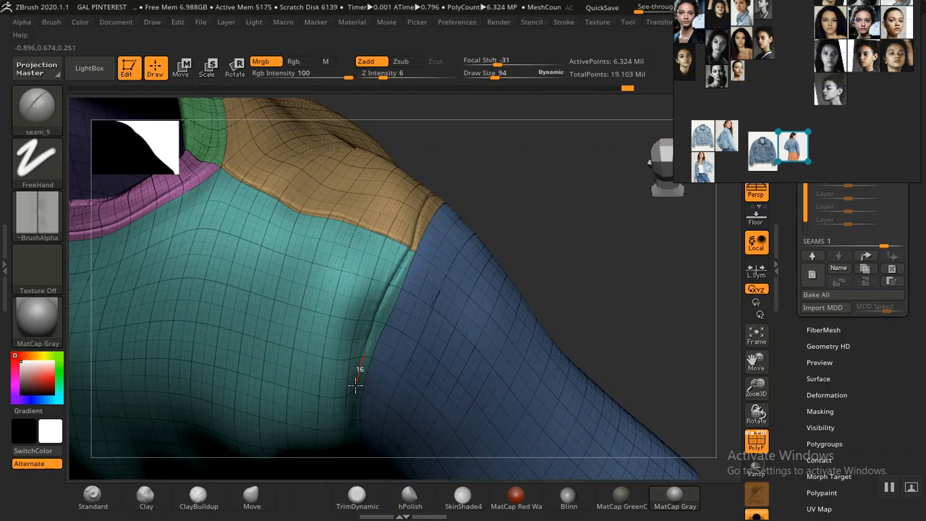
drag(354, 396, 352, 399)
drag(572, 272, 539, 221)
mouse_move(520, 278)
mouse_down()
mouse_move(558, 389)
mouse_move(517, 302)
mouse_move(540, 306)
mouse_move(449, 297)
mouse_up()
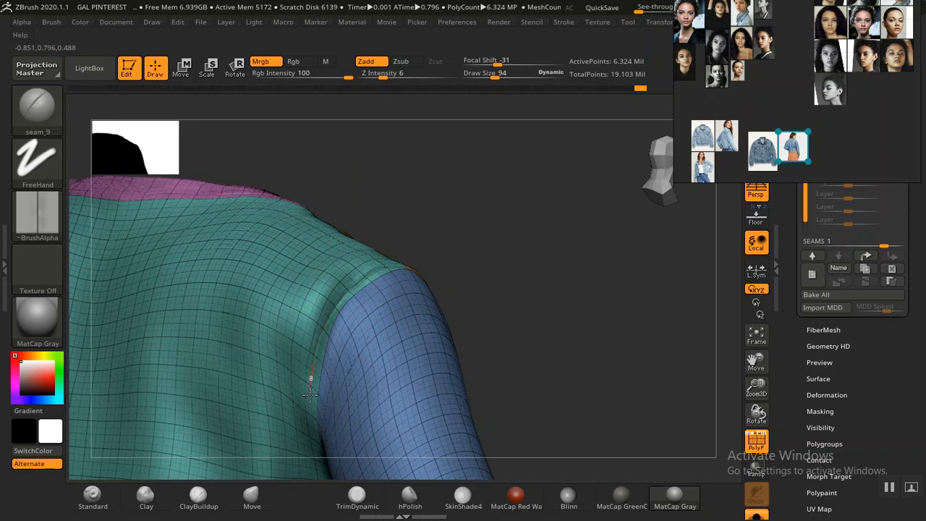
drag(312, 453, 323, 478)
Hide the polyframe and continue the back armhole seam around the sleeve down to the underarm
mouse_move(542, 376)
alt+mouse_down()
mouse_move(542, 269)
mouse_move(558, 268)
mouse_move(575, 228)
mouse_move(491, 299)
mouse_move(530, 318)
mouse_move(573, 401)
mouse_move(549, 330)
mouse_move(548, 244)
mouse_move(571, 211)
mouse_move(592, 247)
alt+mouse_up()
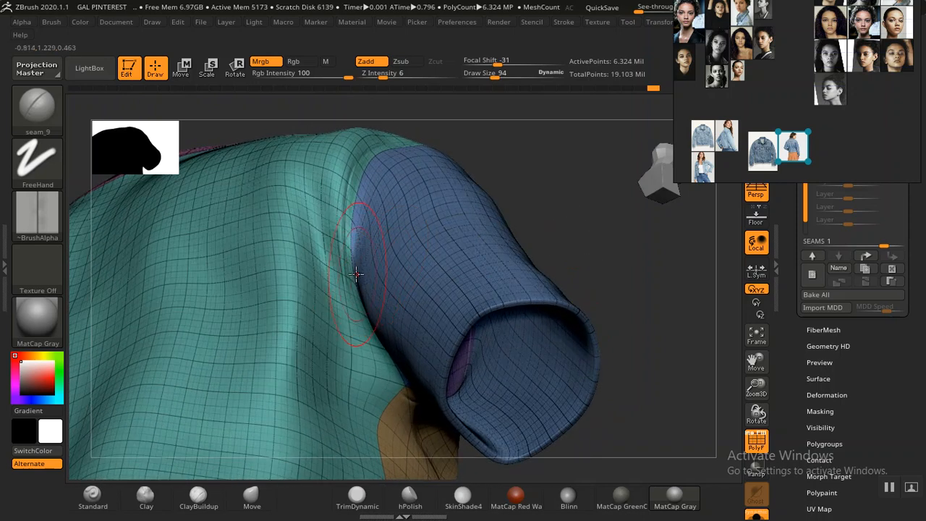
mouse_move(347, 279)
mouse_down()
mouse_move(352, 290)
mouse_move(347, 278)
mouse_up()
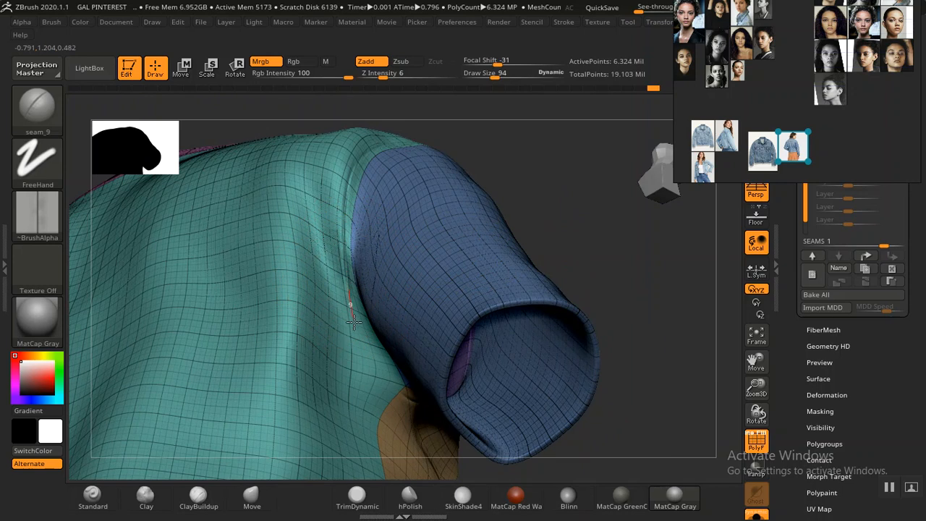
ctrl+drag(362, 331, 365, 304)
key(shift+f)
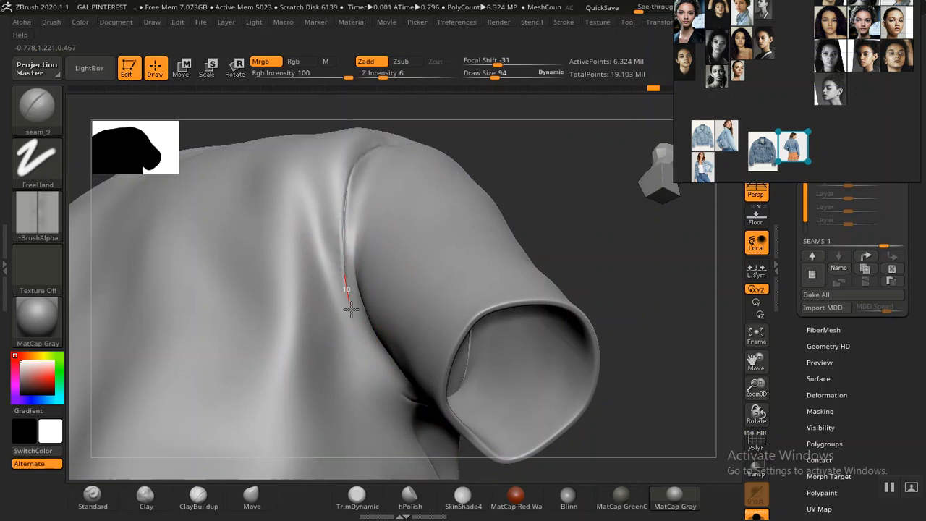
drag(370, 349, 426, 409)
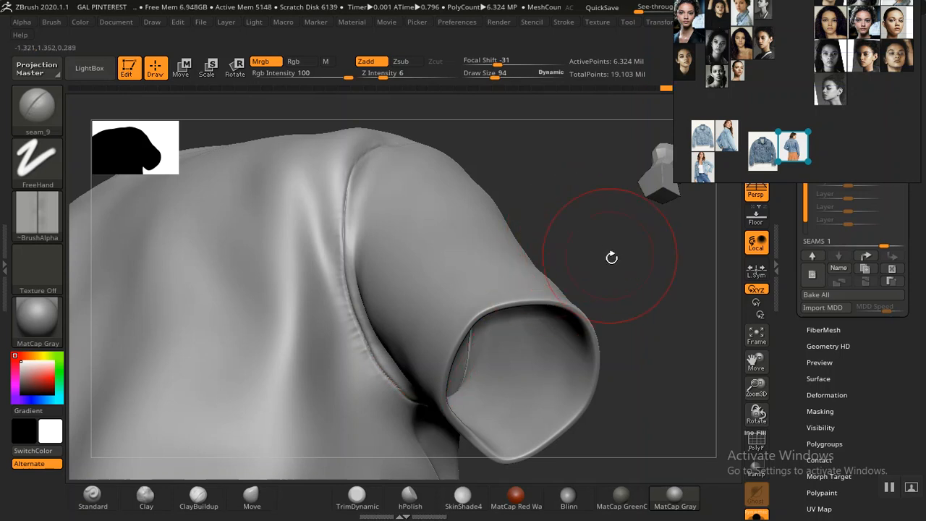
Show the polyframe and carve the side seam below the blue sleeve along the teal-tan border, from the underarm to the hem
drag(640, 292, 612, 287)
key(shift+f)
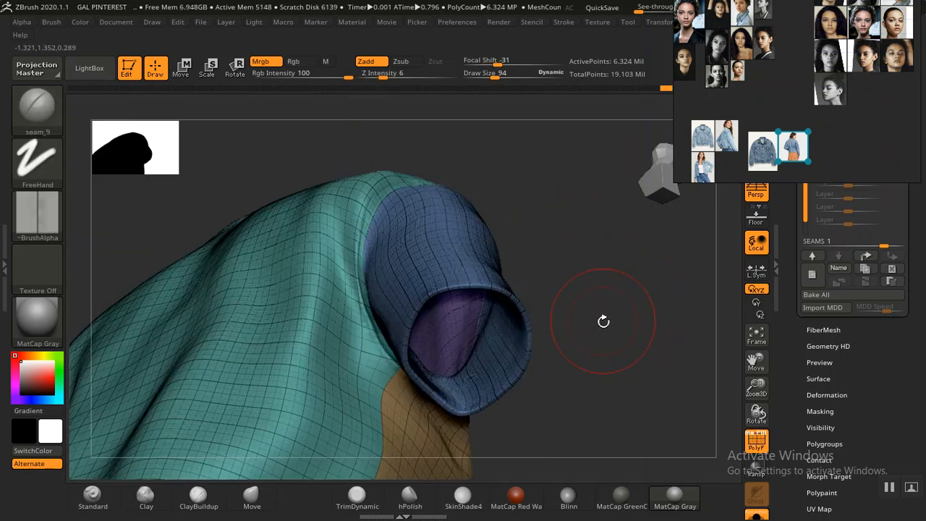
drag(600, 323, 570, 315)
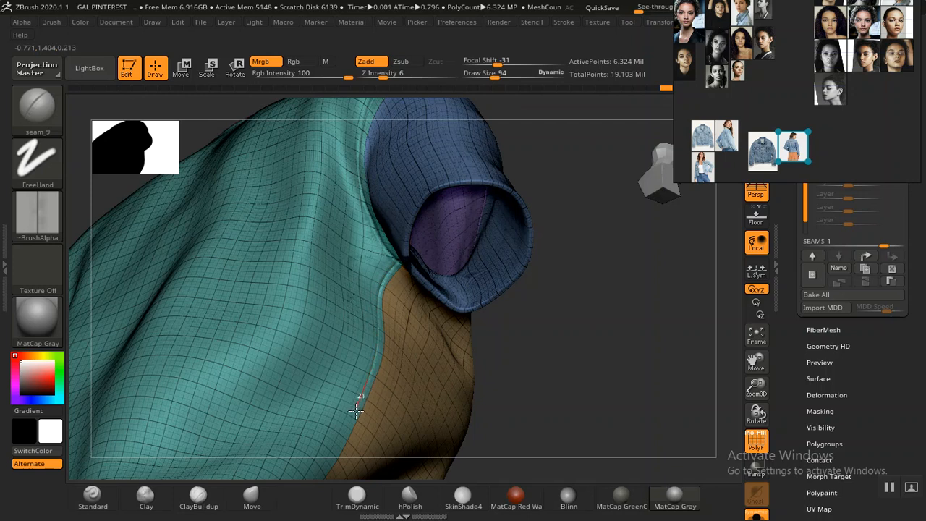
mouse_move(535, 356)
mouse_down()
mouse_move(594, 213)
mouse_move(522, 310)
mouse_up()
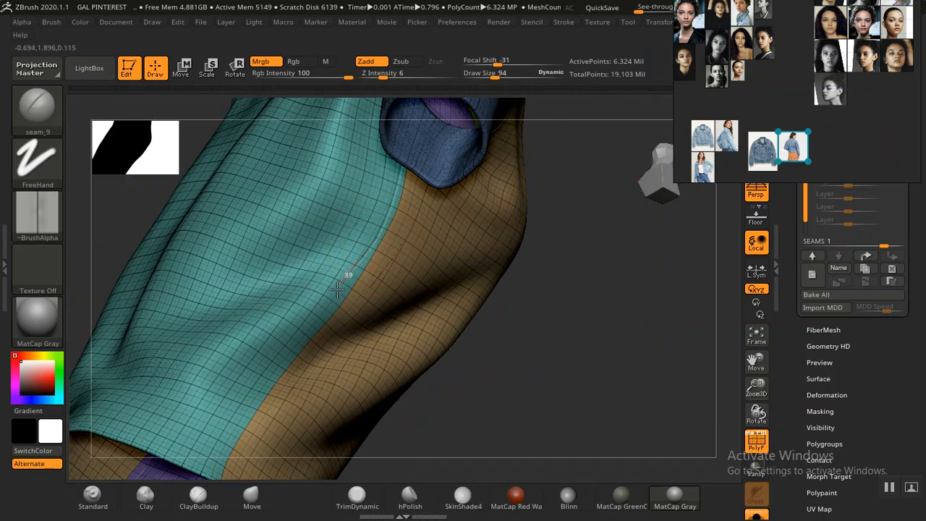
key(ctrl)
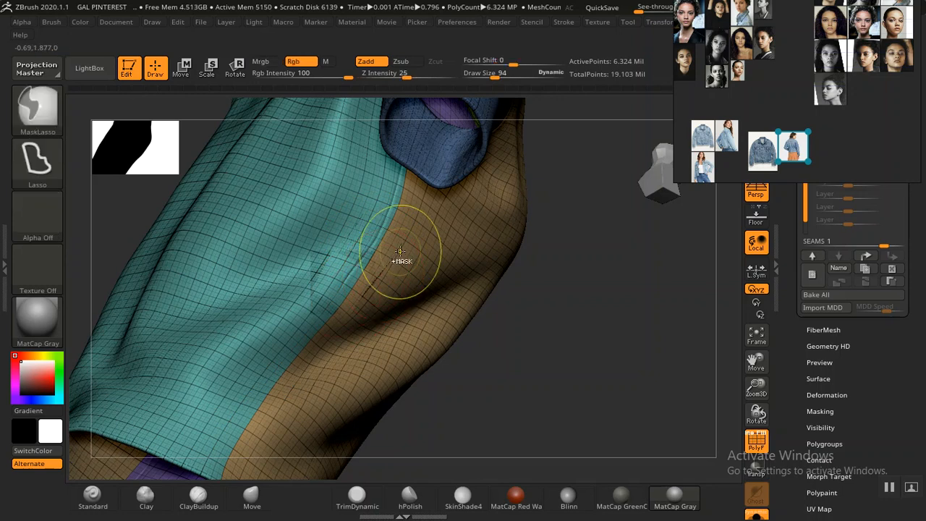
key(ctrl+z)
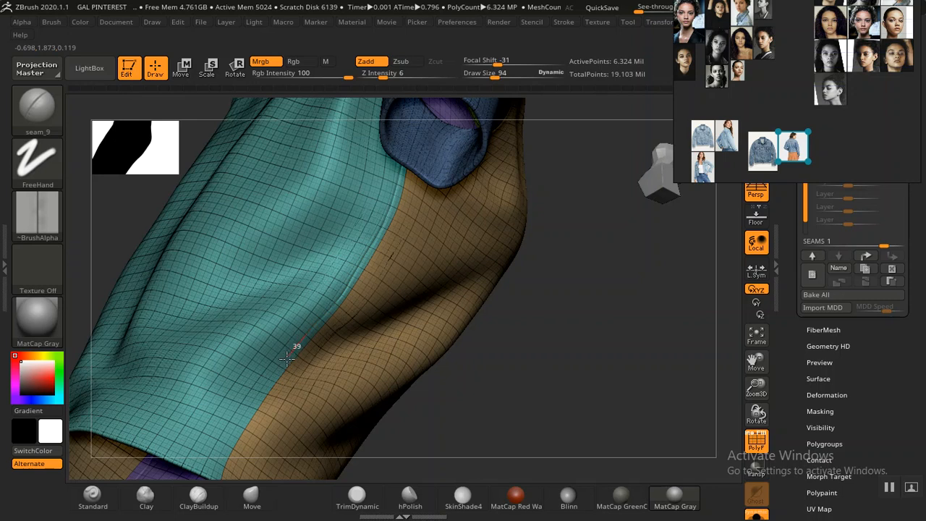
drag(283, 366, 269, 375)
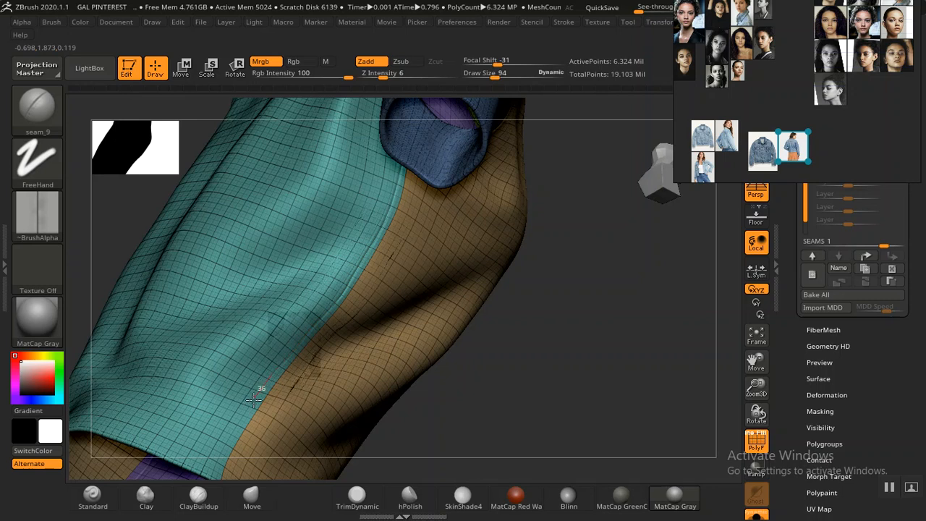
drag(230, 430, 217, 453)
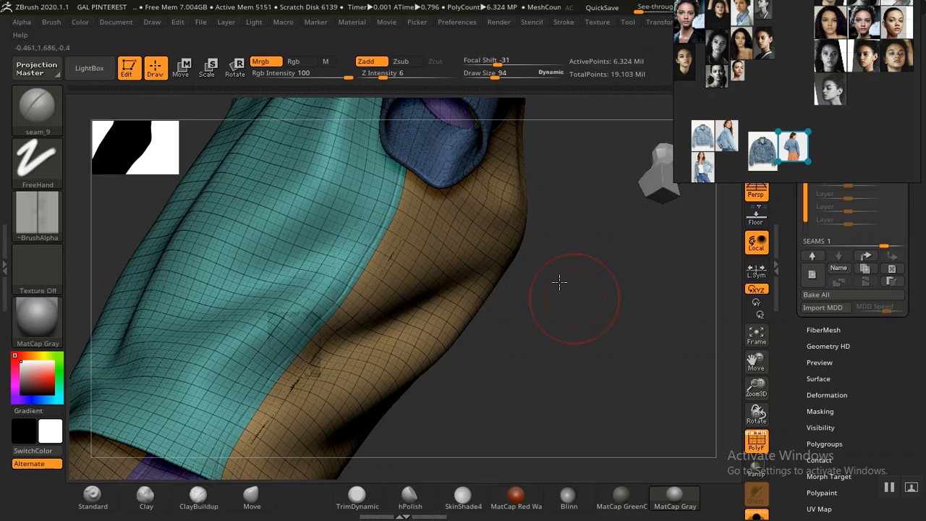
Hide the polyframe and carve a hem seam across the shirt's back, just above and parallel to the bottom edge
alt+drag(512, 233, 453, 201)
drag(484, 247, 618, 428)
alt+drag(569, 299, 444, 271)
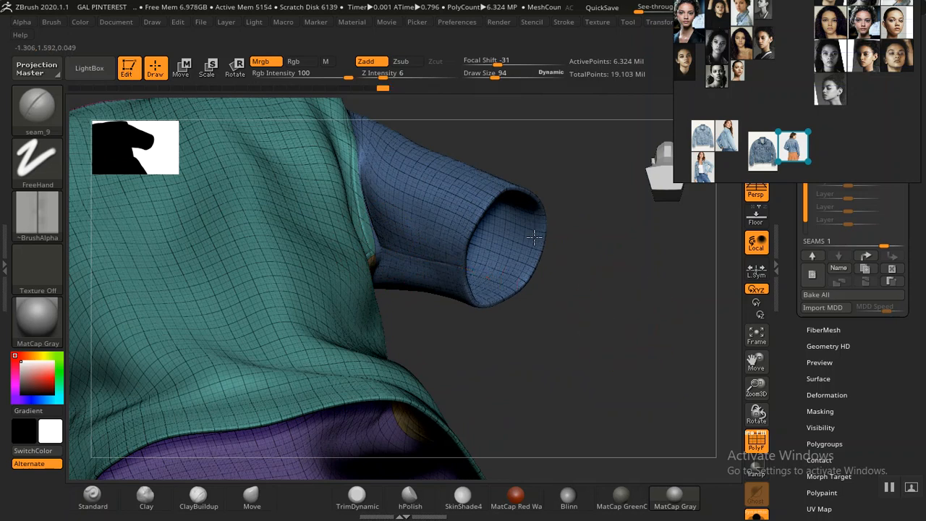
key(f)
key(shift+f)
drag(534, 249, 510, 252)
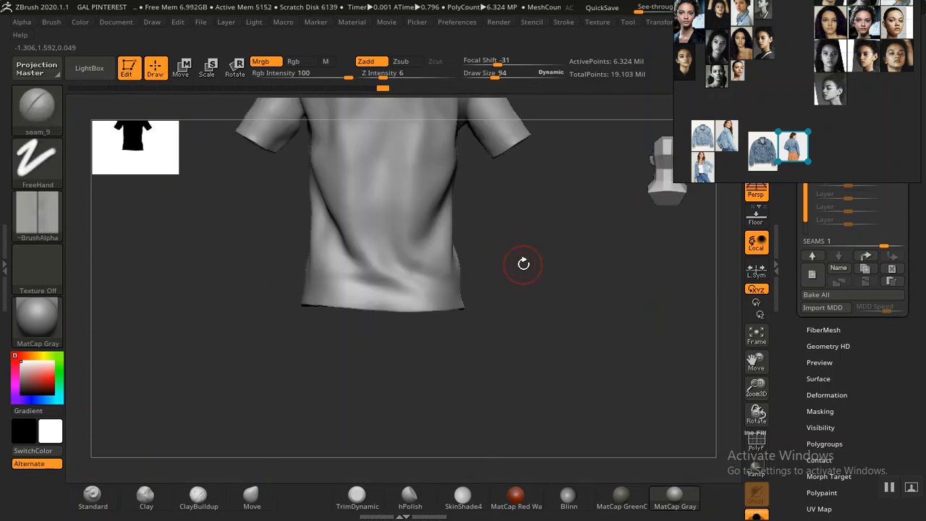
alt+drag(519, 298, 591, 229)
alt+drag(542, 288, 552, 323)
alt+drag(600, 260, 627, 194)
drag(265, 359, 278, 360)
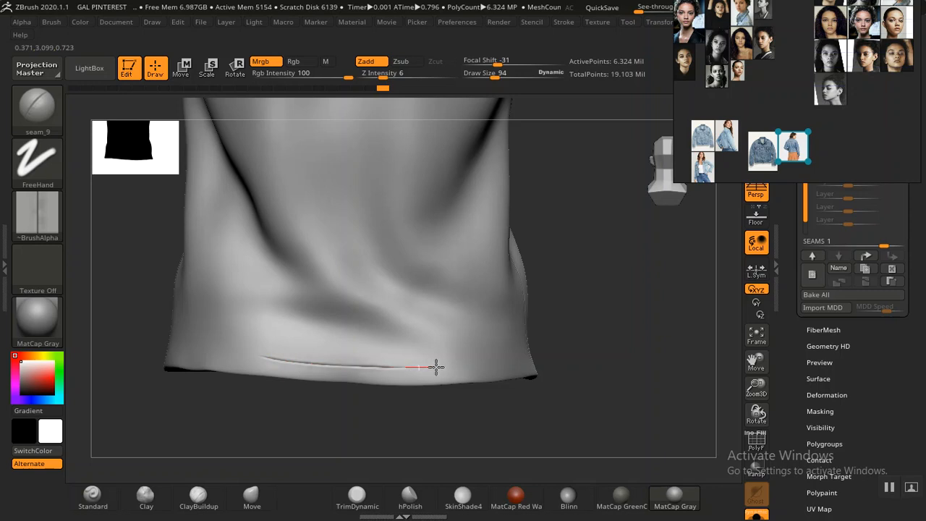
drag(535, 359, 537, 358)
Continue the hem seam from the back around the shirt's side, crossing the side seam
drag(624, 319, 499, 362)
drag(382, 387, 410, 384)
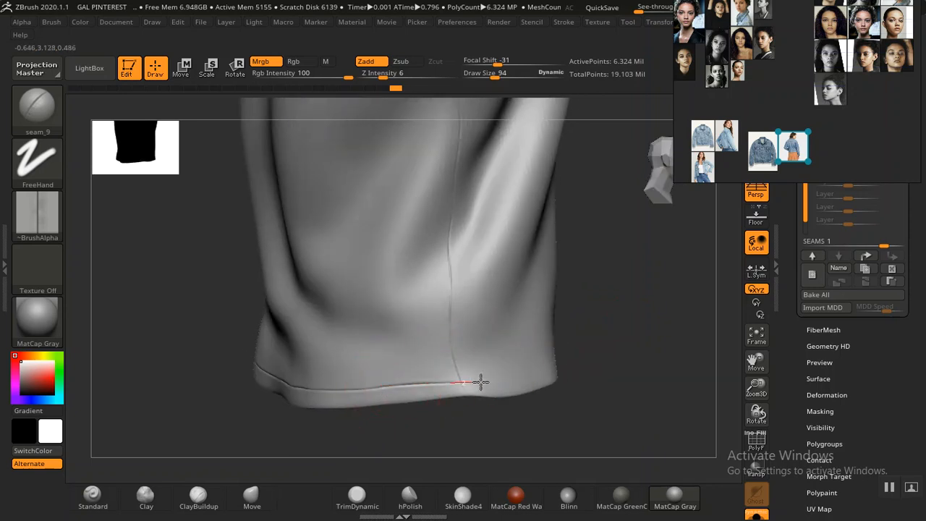
drag(536, 375, 546, 371)
Carve the hem seam along the shirt's front, parallel to the bottom edge, up to the opposite side
drag(636, 333, 550, 369)
alt+drag(440, 415, 393, 351)
mouse_move(396, 384)
mouse_down()
mouse_move(386, 335)
mouse_move(379, 337)
mouse_move(526, 308)
mouse_up()
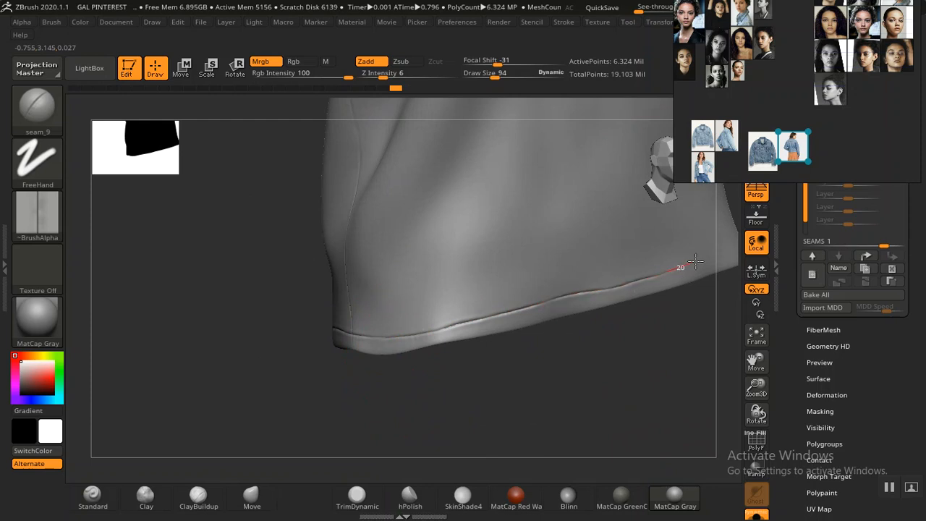
drag(707, 253, 708, 252)
mouse_move(619, 352)
alt+mouse_down()
mouse_move(366, 388)
mouse_move(441, 343)
mouse_move(432, 367)
alt+mouse_up()
drag(339, 330, 479, 266)
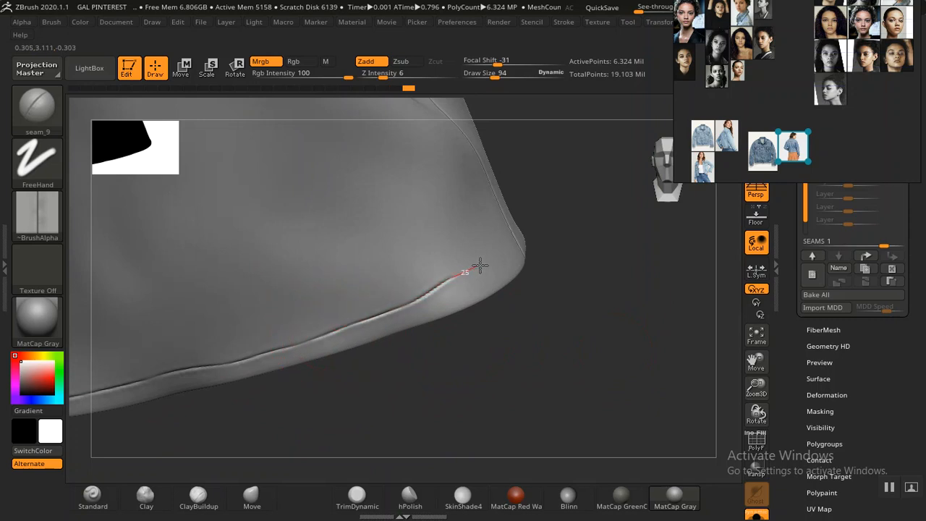
drag(530, 244, 532, 244)
Extend the hem seam past the opposite side seam and onto the shirt's back
drag(583, 248, 550, 285)
drag(446, 280, 450, 278)
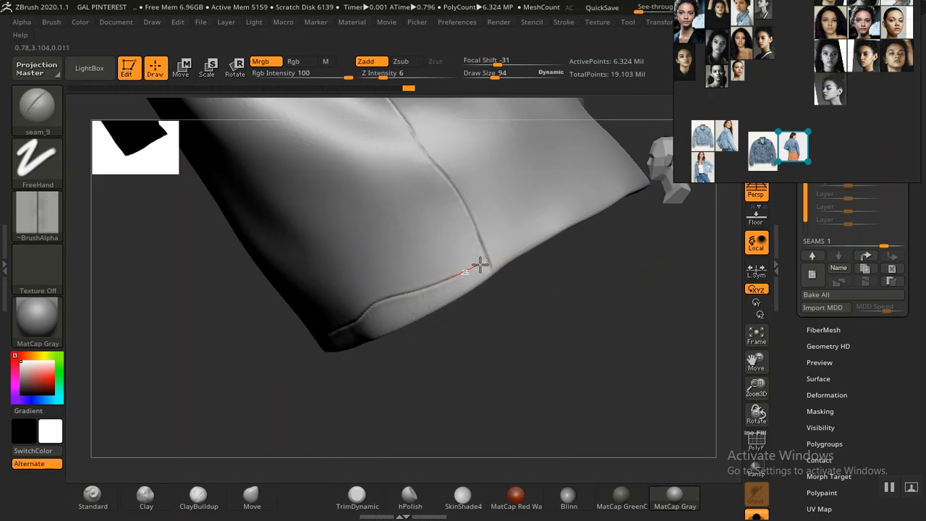
mouse_move(492, 256)
mouse_down()
mouse_move(542, 213)
mouse_move(594, 189)
mouse_up()
Try to join the two open ends of the hem seam across the shirt's back, and undo the stroke
mouse_move(582, 238)
mouse_down()
mouse_move(555, 323)
mouse_move(509, 332)
mouse_move(472, 377)
mouse_move(442, 369)
mouse_up()
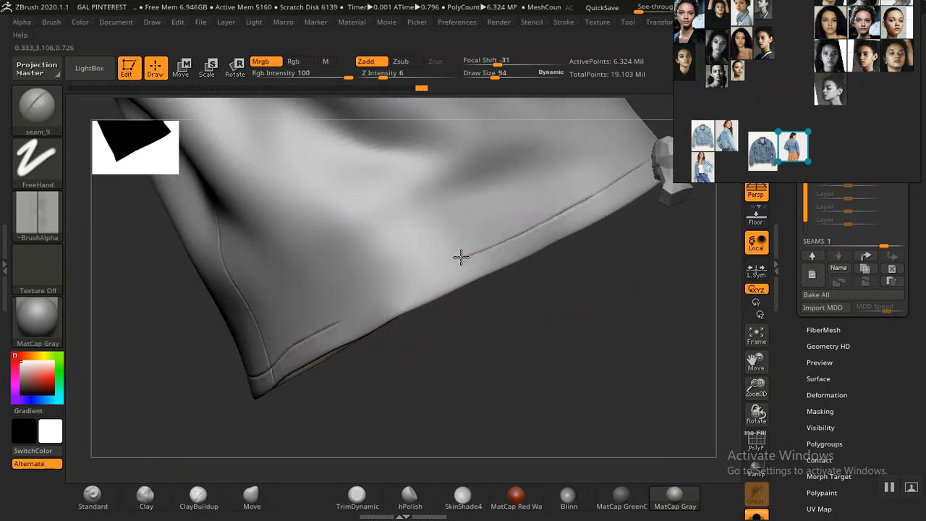
drag(445, 268, 368, 300)
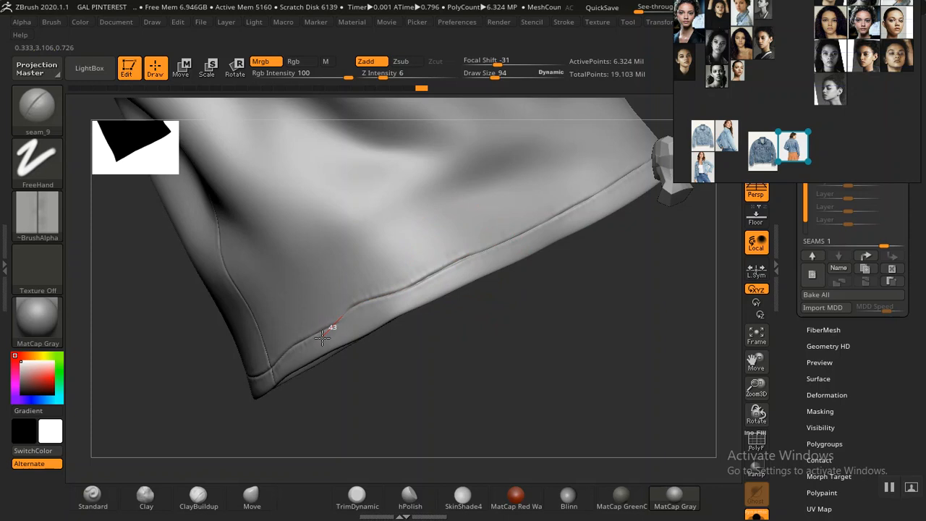
drag(478, 355, 519, 330)
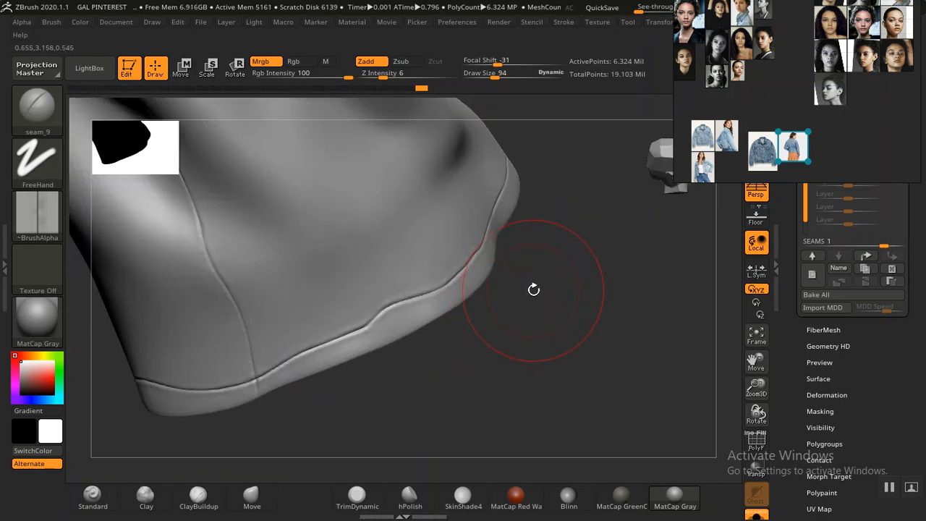
key(ctrl)
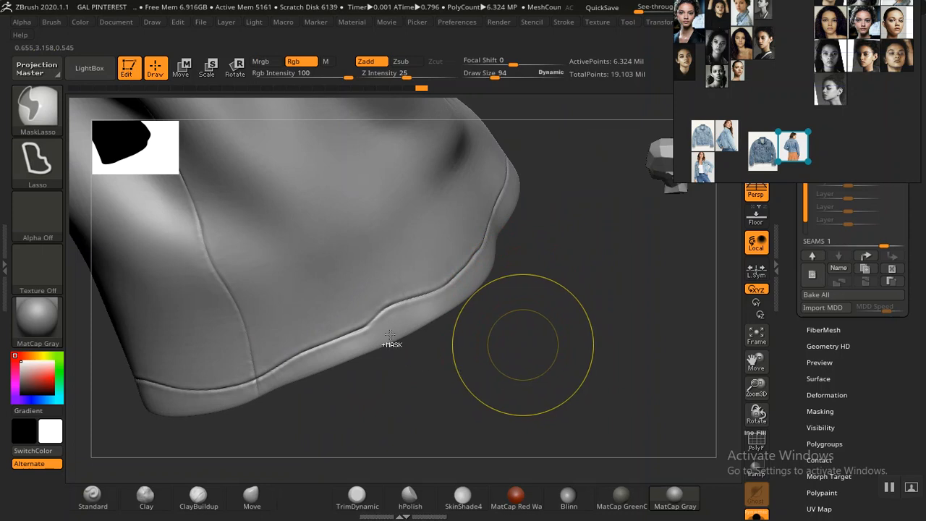
mouse_move(473, 348)
mouse_down()
mouse_move(449, 356)
mouse_move(355, 337)
mouse_up()
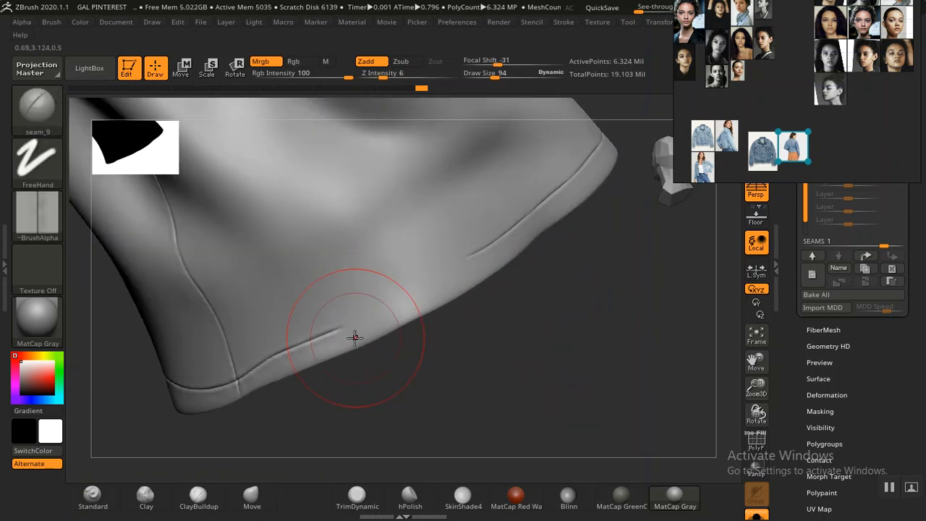
Join the two open ends of the hem seam with a stroke across the gap on the shirt's back
mouse_move(354, 338)
mouse_down()
mouse_move(417, 275)
mouse_move(480, 257)
mouse_move(583, 196)
mouse_up()
mouse_move(595, 337)
alt+mouse_down()
mouse_move(449, 279)
mouse_move(499, 298)
alt+mouse_up()
mouse_move(485, 332)
mouse_down()
mouse_move(574, 289)
mouse_move(509, 296)
mouse_move(428, 279)
mouse_move(446, 269)
mouse_move(509, 308)
mouse_move(556, 378)
mouse_move(551, 332)
mouse_up()
Carve a cuff seam on one sleeve, parallel to the sleeve opening, across its outer side
mouse_move(498, 270)
mouse_down()
mouse_move(554, 341)
mouse_move(533, 309)
mouse_move(574, 296)
mouse_move(563, 295)
mouse_move(558, 261)
mouse_move(595, 252)
mouse_move(639, 275)
mouse_move(597, 306)
mouse_move(569, 270)
mouse_move(583, 275)
mouse_move(554, 275)
mouse_move(575, 317)
mouse_move(550, 287)
mouse_move(509, 393)
mouse_move(536, 289)
mouse_move(571, 278)
mouse_move(567, 291)
mouse_up()
key(f)
drag(412, 334, 513, 288)
mouse_move(566, 283)
mouse_down()
mouse_move(562, 297)
mouse_move(501, 331)
mouse_move(474, 309)
mouse_up()
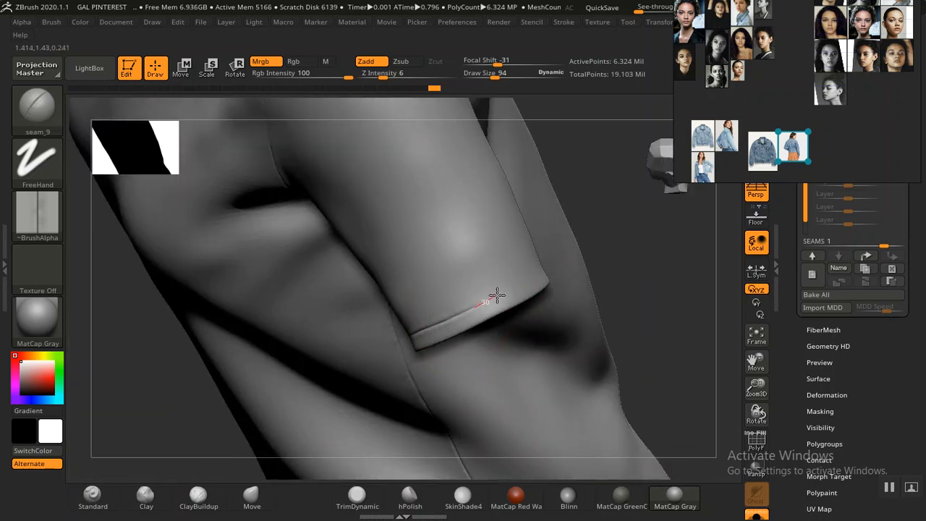
drag(558, 265, 559, 263)
mouse_move(662, 265)
mouse_down()
mouse_move(606, 320)
mouse_move(555, 312)
mouse_move(516, 369)
mouse_move(556, 370)
mouse_move(467, 341)
mouse_move(453, 347)
mouse_move(544, 301)
mouse_up()
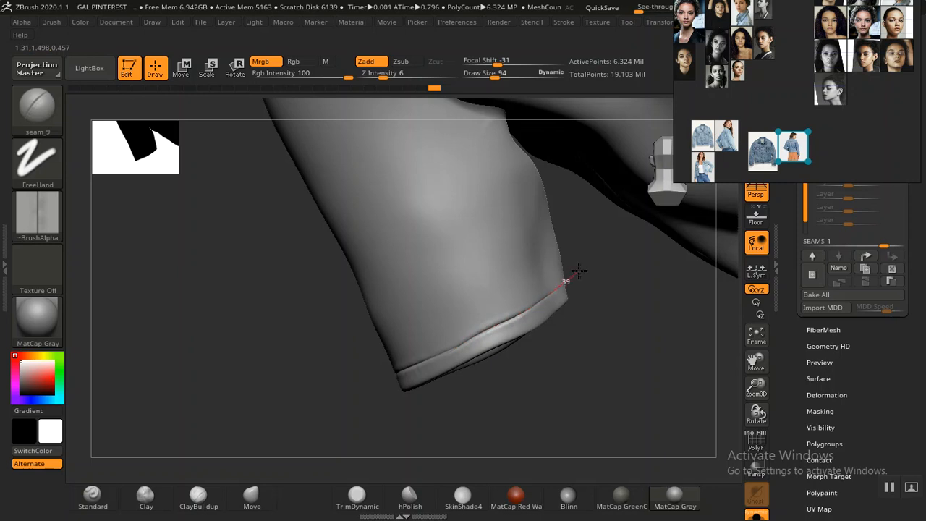
Continue the cuff seam around the same sleeve's underside, crossing the sleeve's lengthwise seam, to close the ring
mouse_move(584, 262)
mouse_down()
mouse_move(691, 291)
mouse_move(572, 300)
mouse_move(486, 326)
mouse_move(351, 344)
mouse_up()
mouse_move(571, 340)
mouse_down()
mouse_move(637, 268)
mouse_move(618, 256)
mouse_move(528, 283)
mouse_move(554, 244)
mouse_move(546, 219)
mouse_move(499, 270)
mouse_up()
mouse_move(563, 276)
mouse_down()
mouse_move(589, 325)
mouse_move(341, 325)
mouse_up()
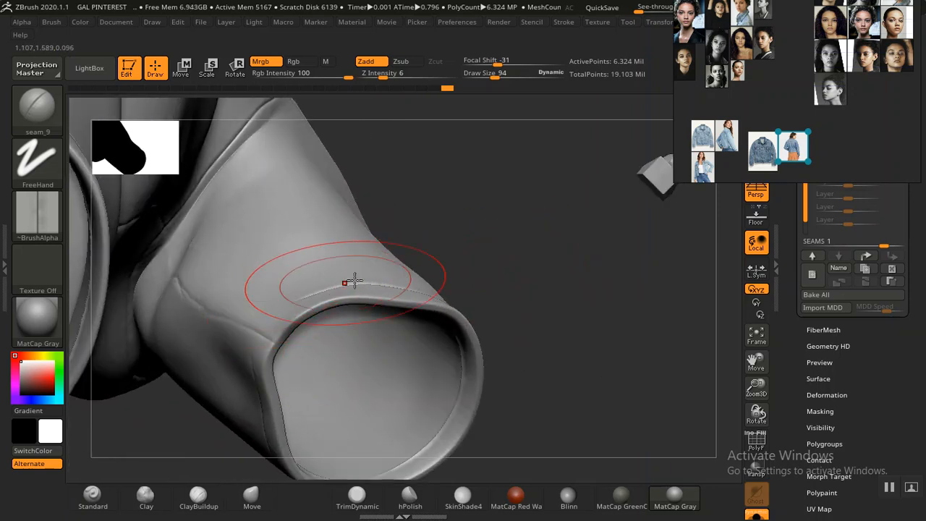
mouse_move(471, 265)
mouse_down()
mouse_move(504, 251)
mouse_move(354, 297)
mouse_up()
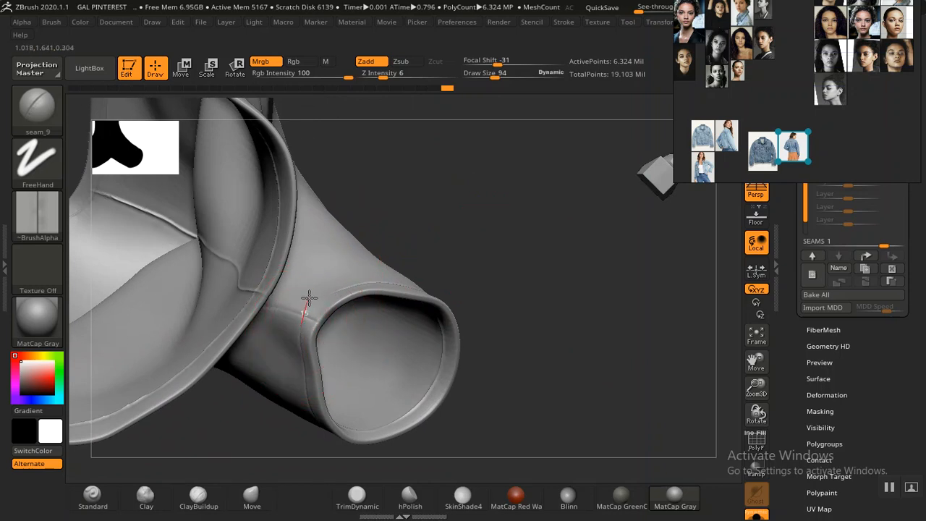
mouse_move(486, 252)
mouse_down()
mouse_move(535, 354)
mouse_move(503, 368)
mouse_up()
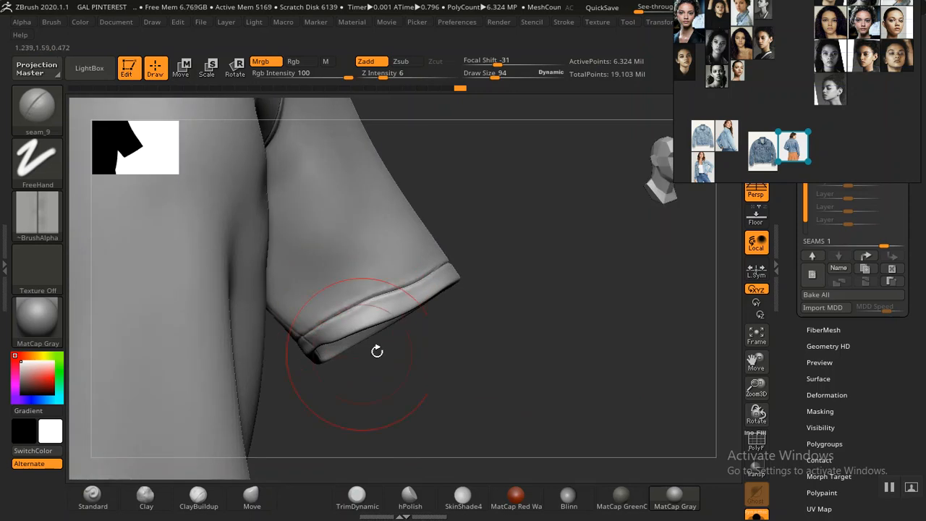
Start a matching cuff seam on the opposite sleeve, parallel to the sleeve opening
alt+drag(524, 319, 343, 223)
drag(558, 362, 294, 335)
drag(168, 362, 355, 325)
alt+drag(185, 339, 402, 315)
mouse_move(307, 292)
alt+mouse_down()
mouse_move(366, 393)
mouse_move(218, 402)
mouse_move(354, 372)
mouse_move(336, 361)
alt+mouse_up()
mouse_move(251, 356)
alt+mouse_down()
mouse_move(376, 282)
mouse_move(317, 317)
mouse_move(354, 373)
alt+mouse_up()
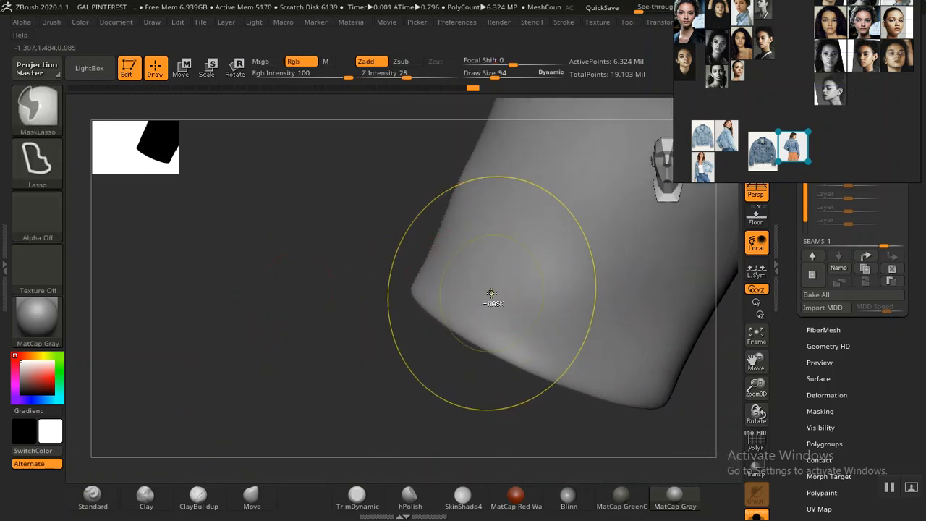
mouse_move(420, 318)
mouse_down()
mouse_move(404, 319)
mouse_move(470, 293)
mouse_move(676, 389)
mouse_up()
Undo the last cuff seam stroke, recarve it, and extend the seam across the opposite sleeve's outer side
mouse_move(386, 385)
mouse_down()
mouse_move(448, 296)
mouse_move(350, 242)
mouse_up()
key(ctrl)
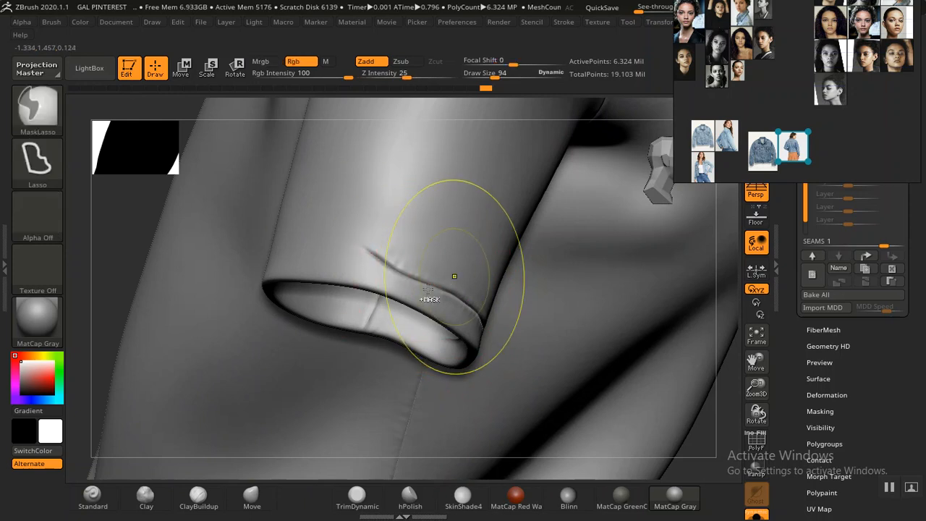
key(ctrl+z)
mouse_move(447, 292)
mouse_down()
mouse_move(354, 250)
mouse_move(246, 251)
mouse_up()
drag(118, 289, 174, 318)
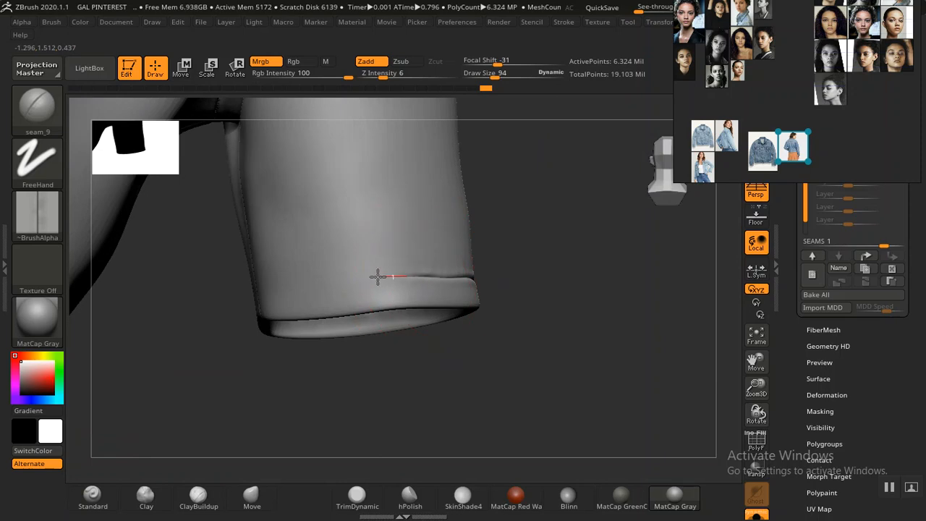
drag(364, 278, 278, 283)
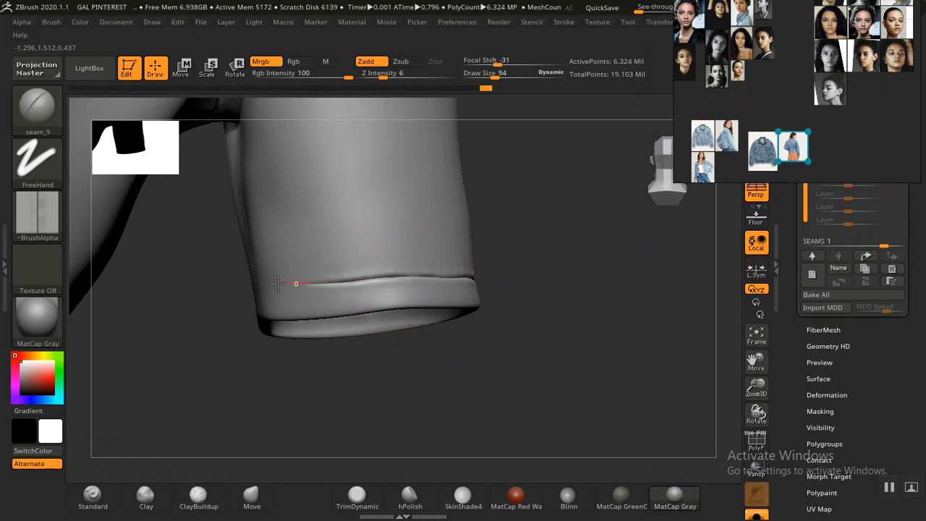
Continue the cuff seam around the opposite sleeve's underside, crossing its lengthwise seam, to complete the ring
drag(446, 356, 511, 304)
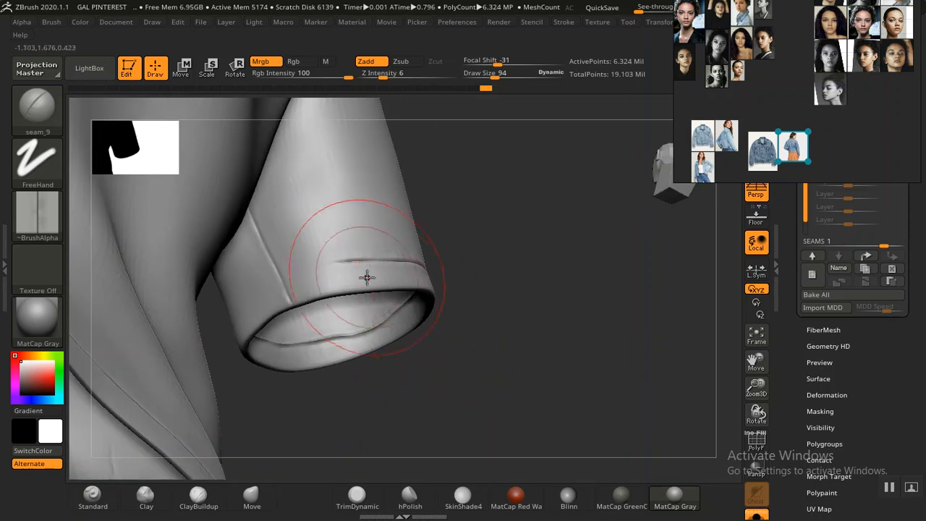
drag(319, 264, 274, 278)
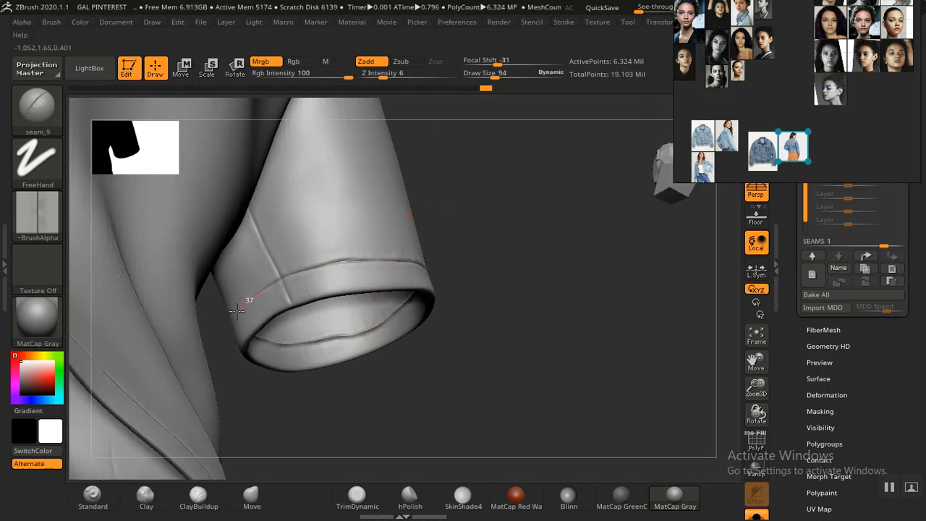
mouse_move(424, 344)
mouse_down()
mouse_move(492, 330)
mouse_move(413, 337)
mouse_move(304, 316)
mouse_move(272, 281)
mouse_up()
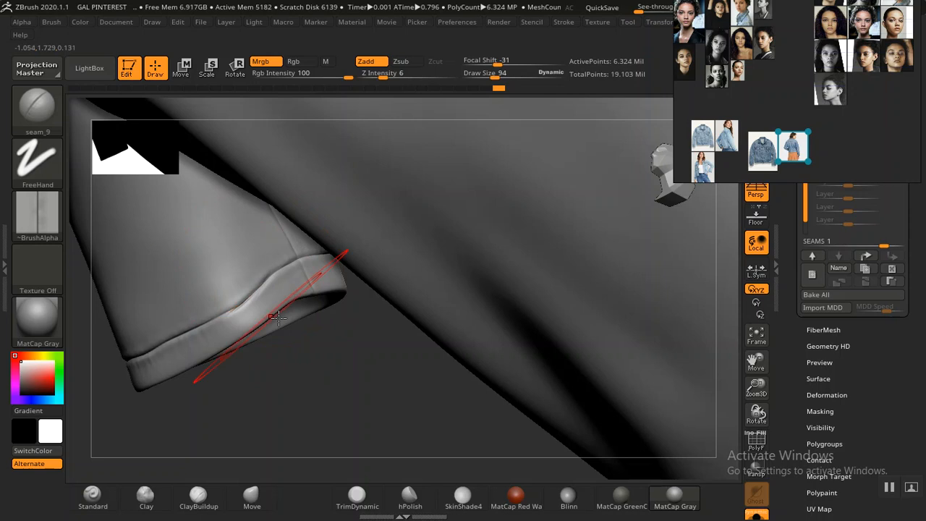
drag(293, 319, 556, 265)
Preview the whole shirt in dark red, and return the colour to white
mouse_move(580, 298)
mouse_down()
mouse_move(612, 298)
mouse_move(591, 283)
mouse_move(574, 321)
mouse_move(490, 232)
mouse_move(467, 279)
mouse_move(473, 318)
mouse_move(410, 326)
mouse_move(514, 327)
mouse_move(508, 302)
mouse_move(536, 366)
mouse_move(548, 326)
mouse_move(538, 384)
mouse_move(507, 376)
mouse_up()
click(42, 383)
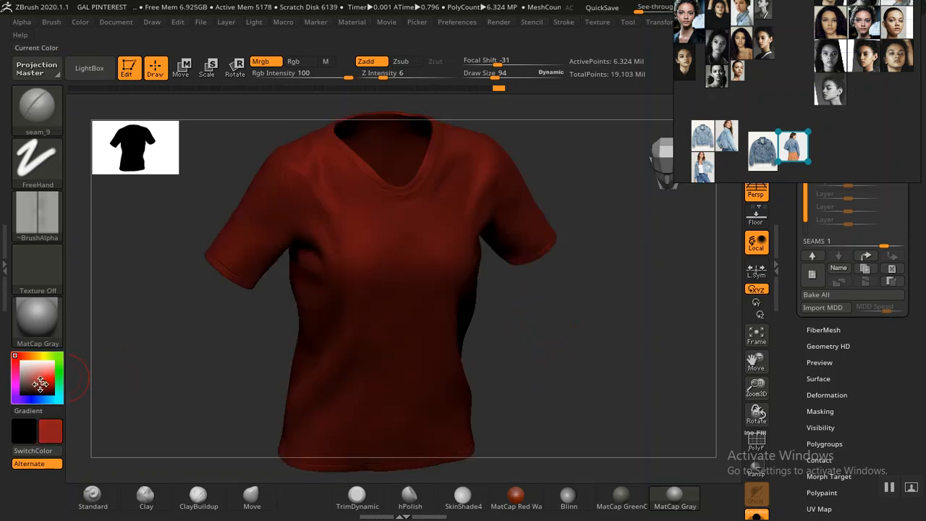
click(37, 383)
click(34, 383)
drag(9, 362, 11, 358)
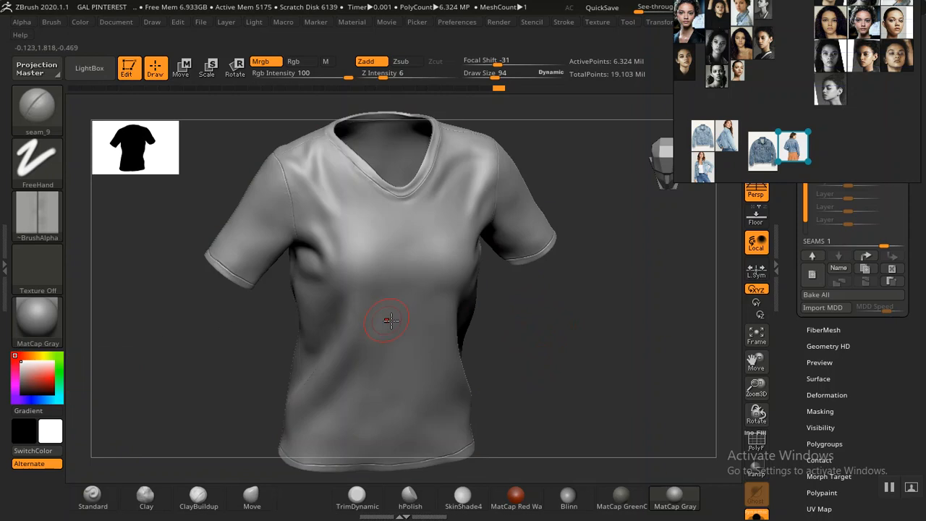
Switch the shirt's material to Blinn and inspect the finished seams on the whole garment
drag(521, 327, 563, 377)
alt+drag(625, 365, 581, 308)
mouse_move(596, 274)
mouse_down()
mouse_move(605, 288)
mouse_move(596, 256)
mouse_move(638, 275)
mouse_move(606, 253)
mouse_move(463, 323)
mouse_move(519, 281)
mouse_move(576, 311)
mouse_move(571, 275)
mouse_move(523, 310)
mouse_move(586, 247)
mouse_move(576, 262)
mouse_up()
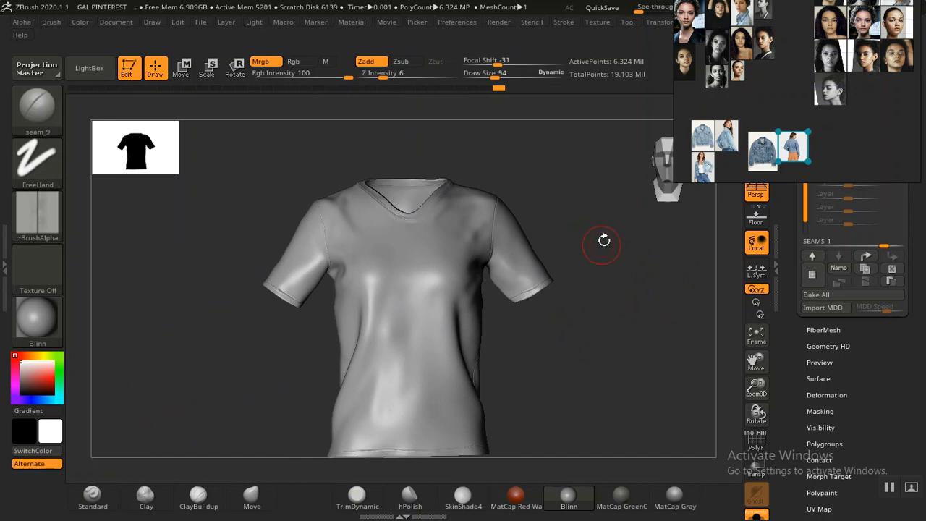
drag(602, 338, 545, 344)
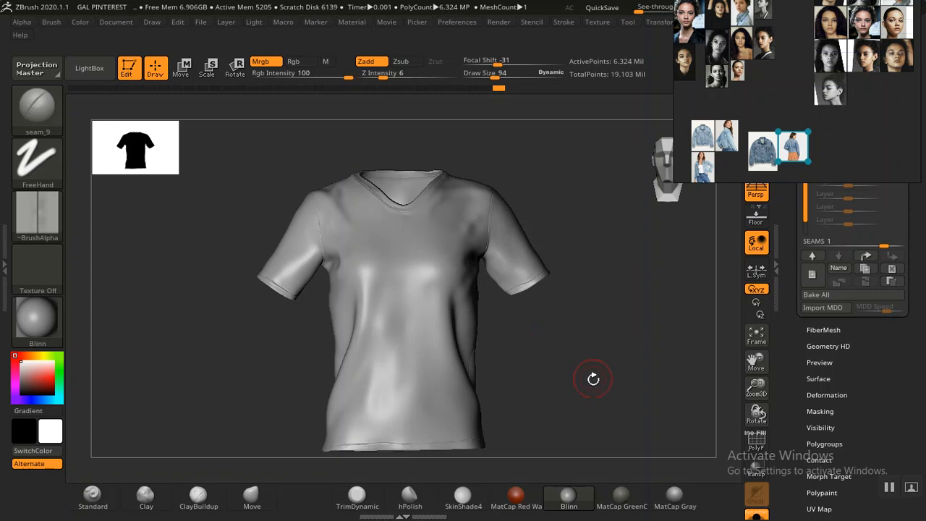